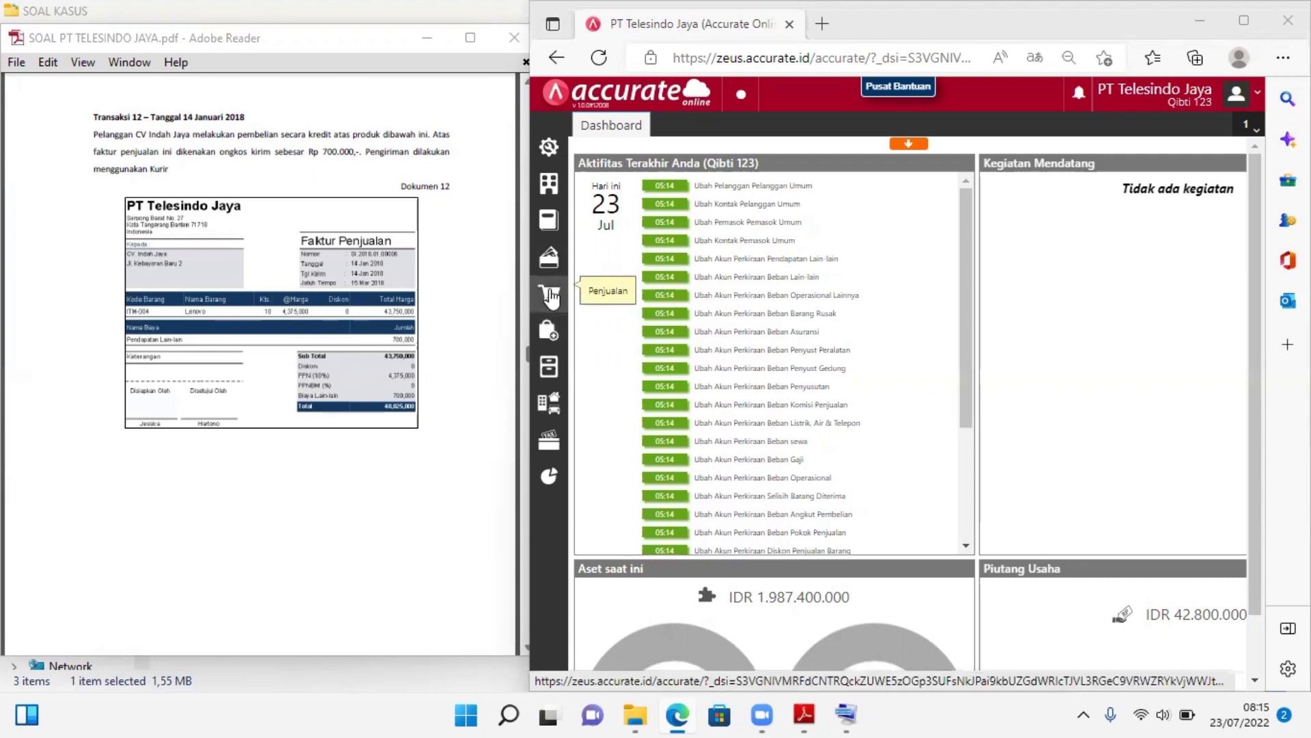
# Start a new sales invoice (Faktur Penjualan) and choose CV. Indah Jaya as the customer
pyautogui.click(550, 295)
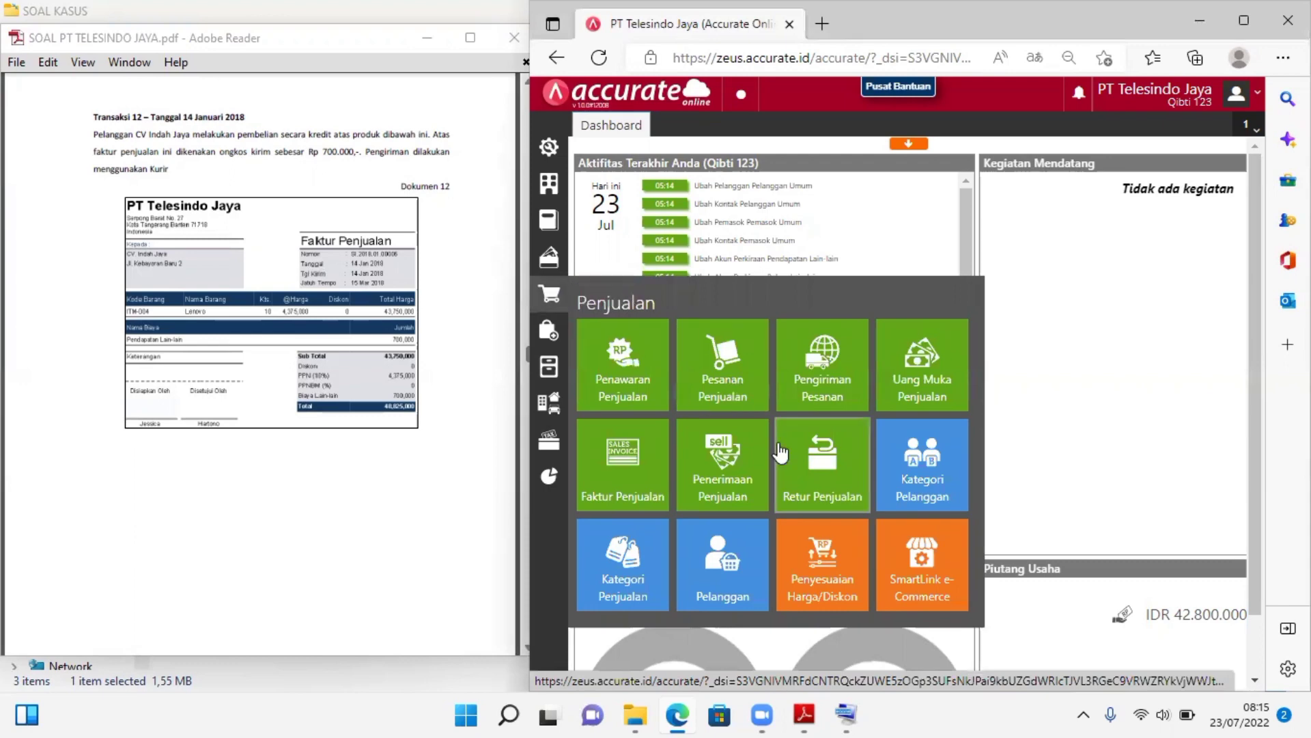
pyautogui.click(632, 471)
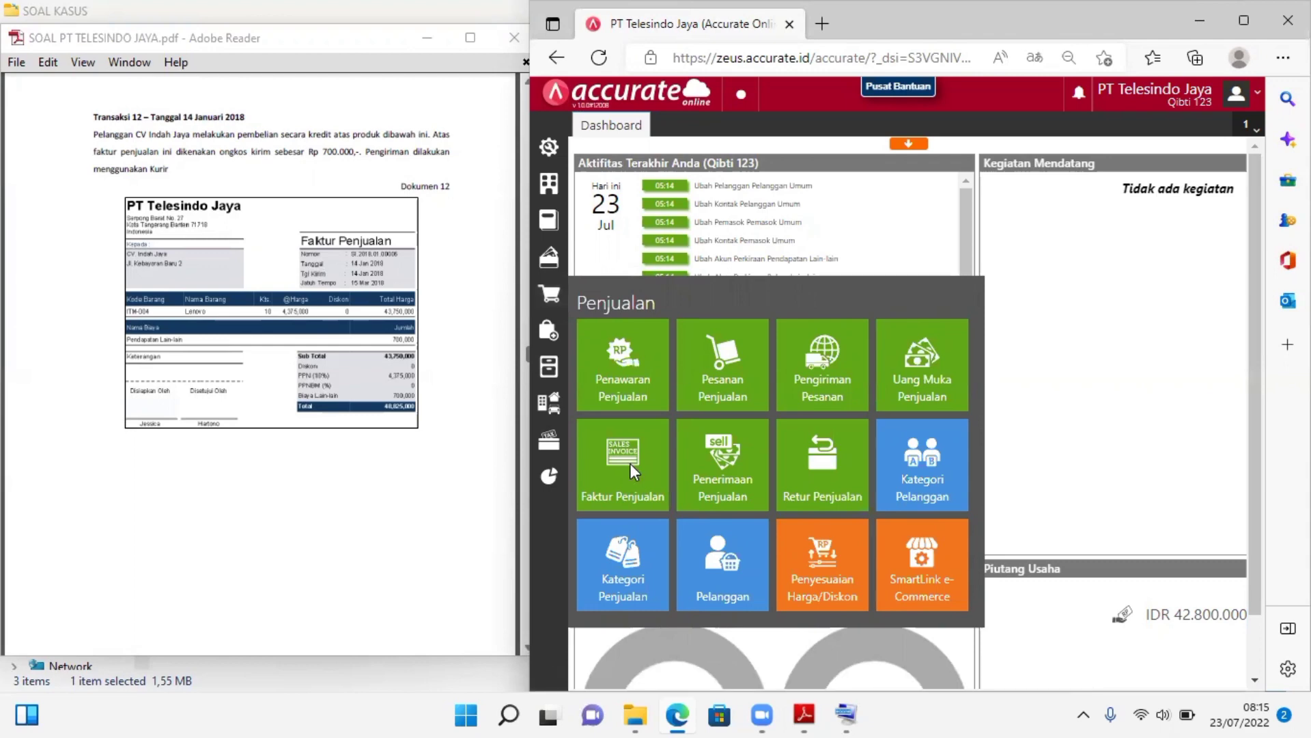
pyautogui.click(630, 463)
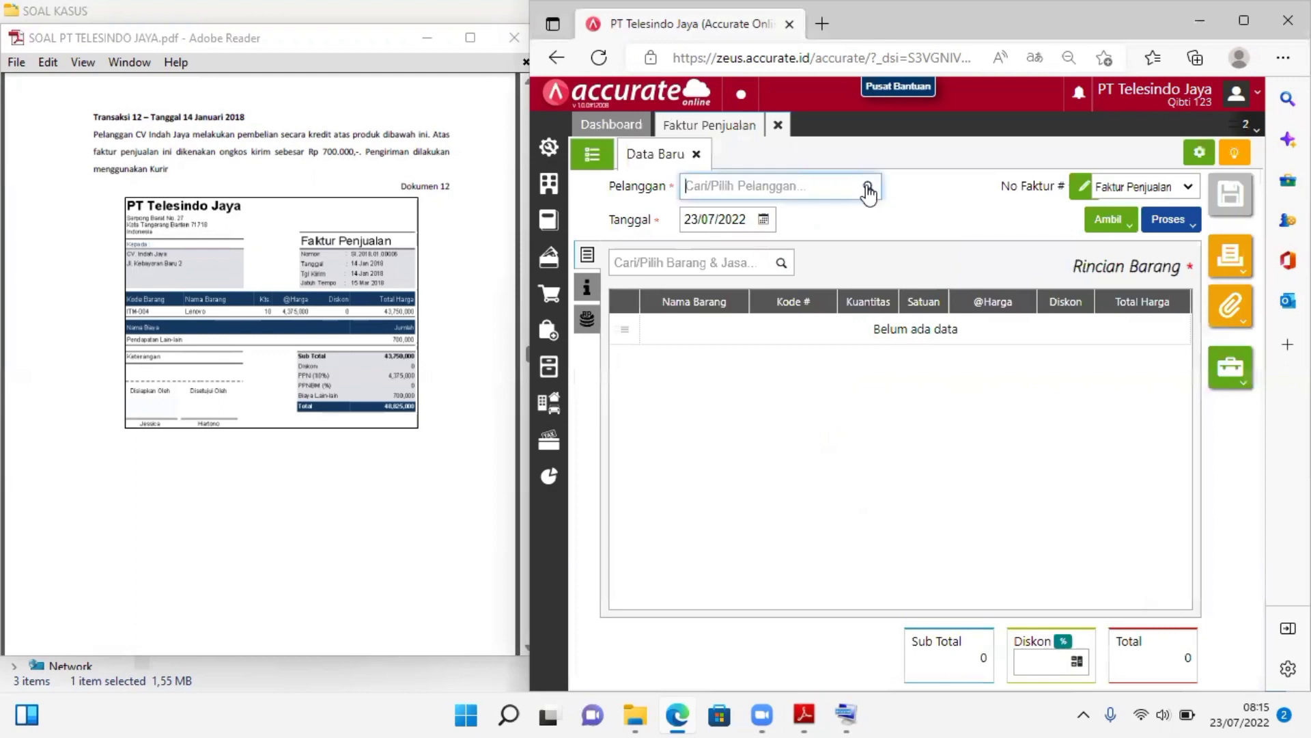
pyautogui.click(867, 190)
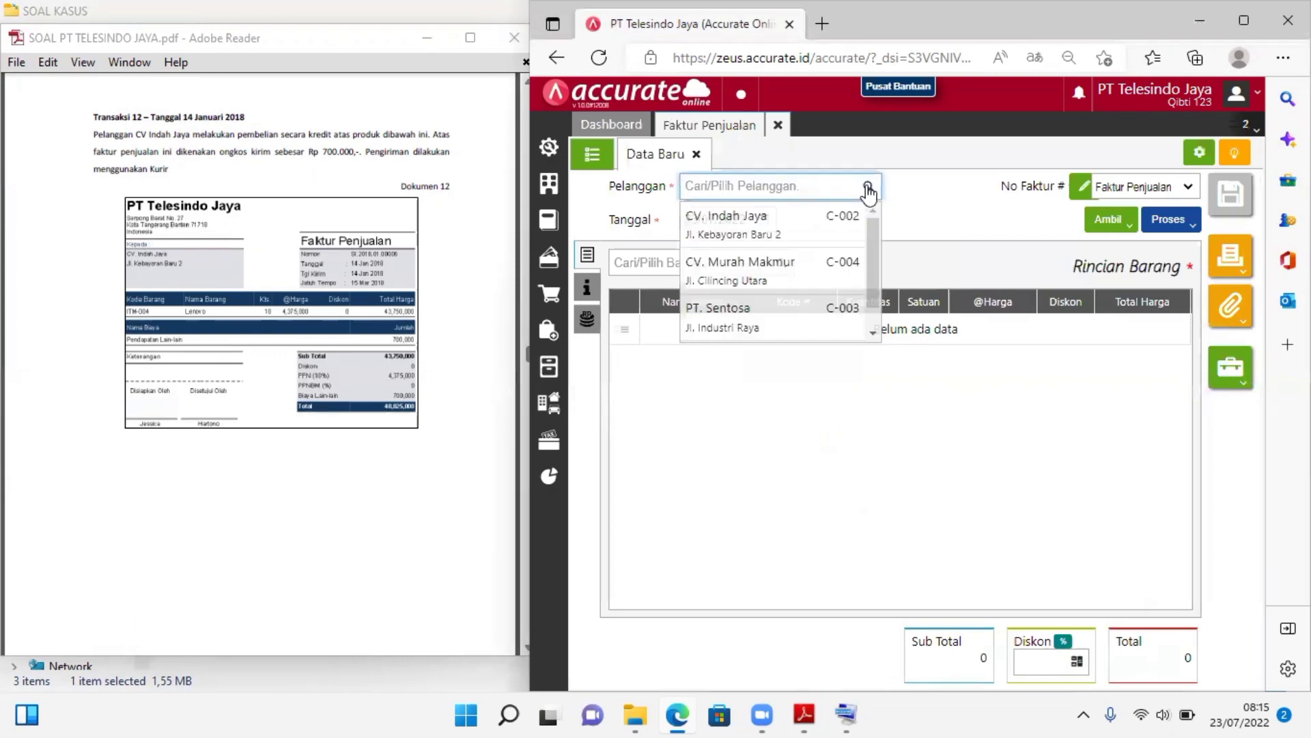
pyautogui.click(736, 235)
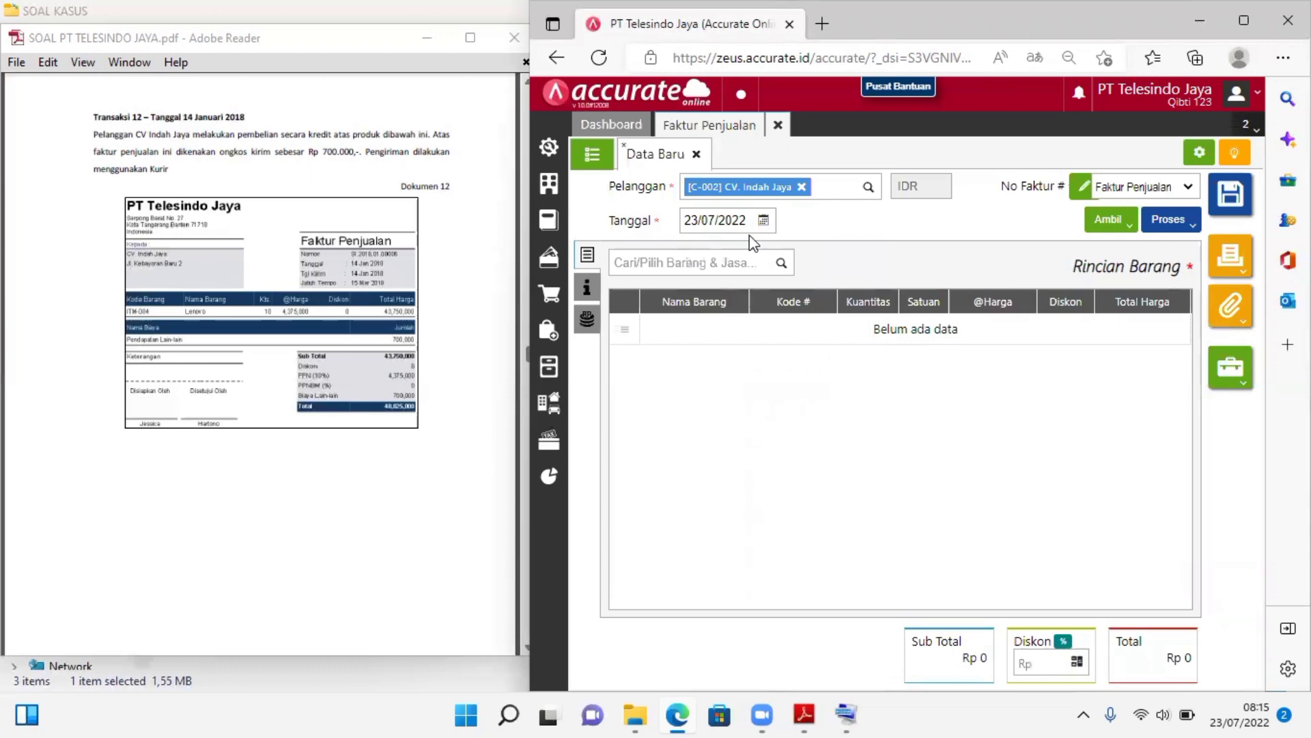
# Set the sales invoice date to 14/01/2018
pyautogui.click(726, 221)
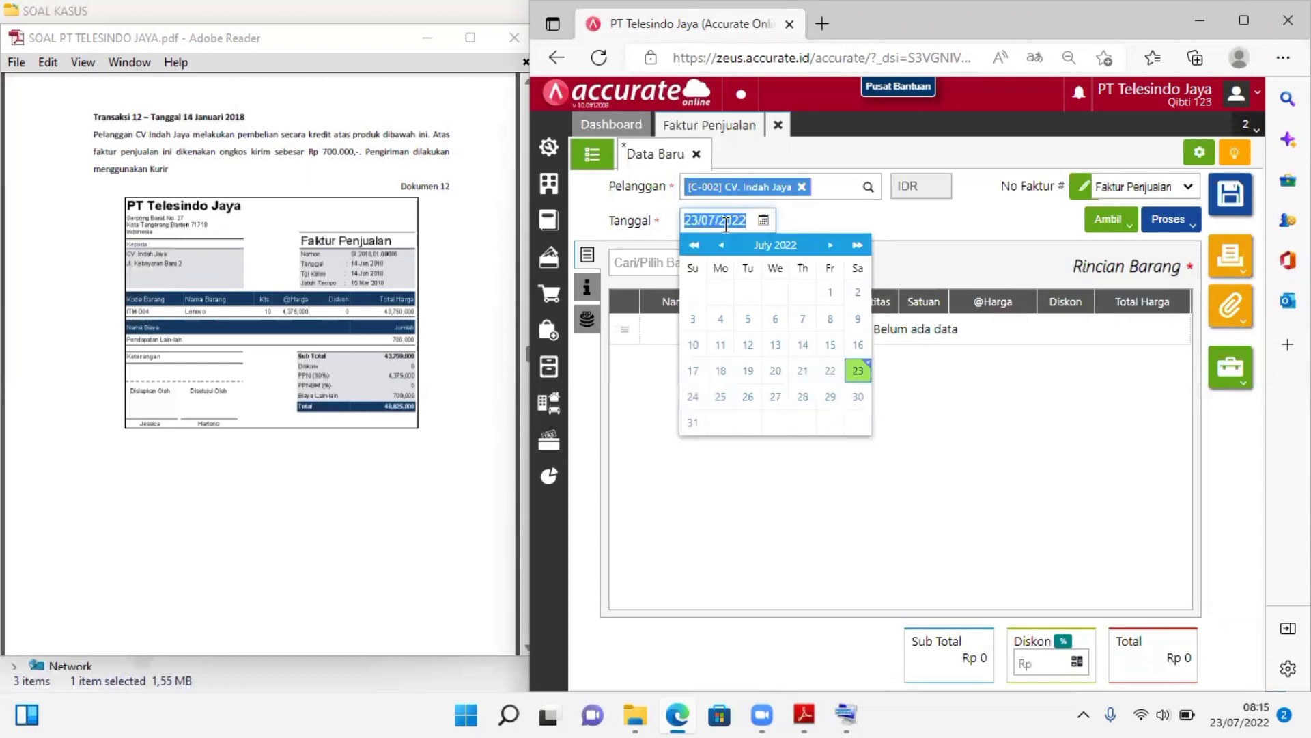
pyautogui.write('14/01/2018')
pyautogui.click(837, 227)
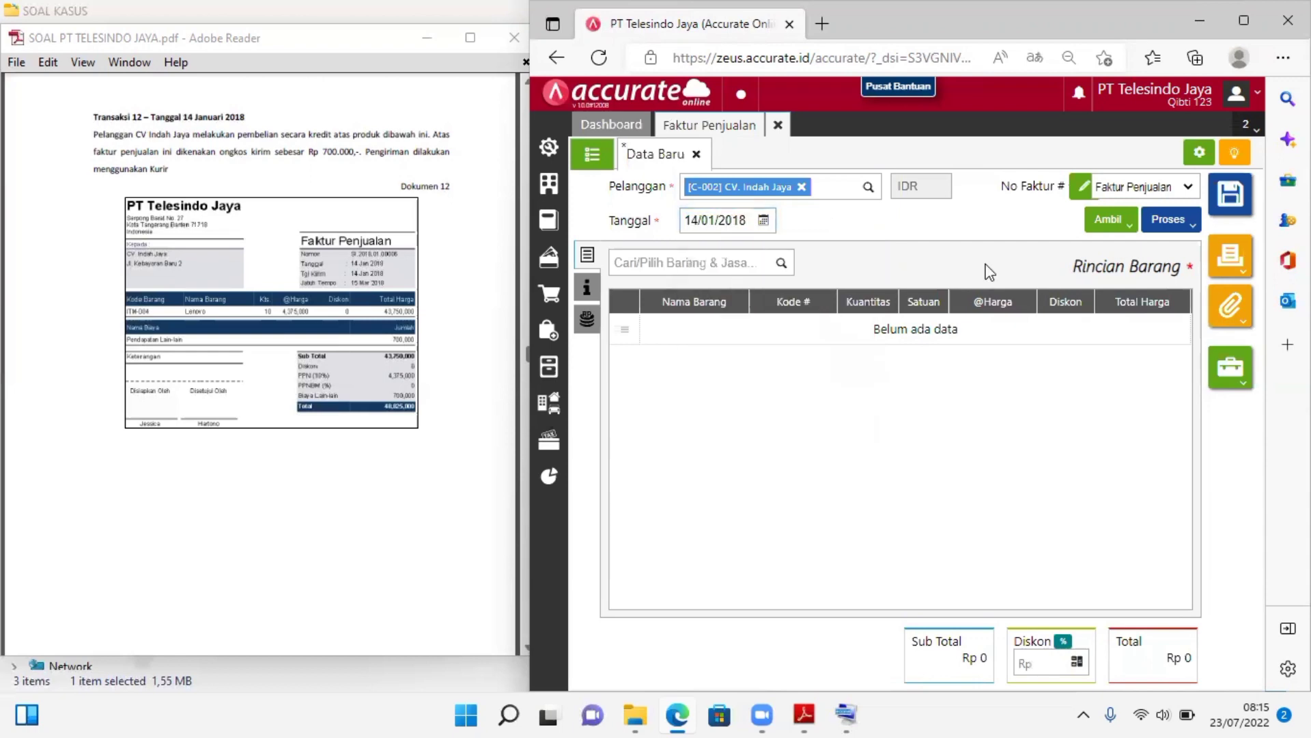
# Add the item Lenovo (ITM-004) to the invoice with a quantity of 10 units
pyautogui.click(791, 263)
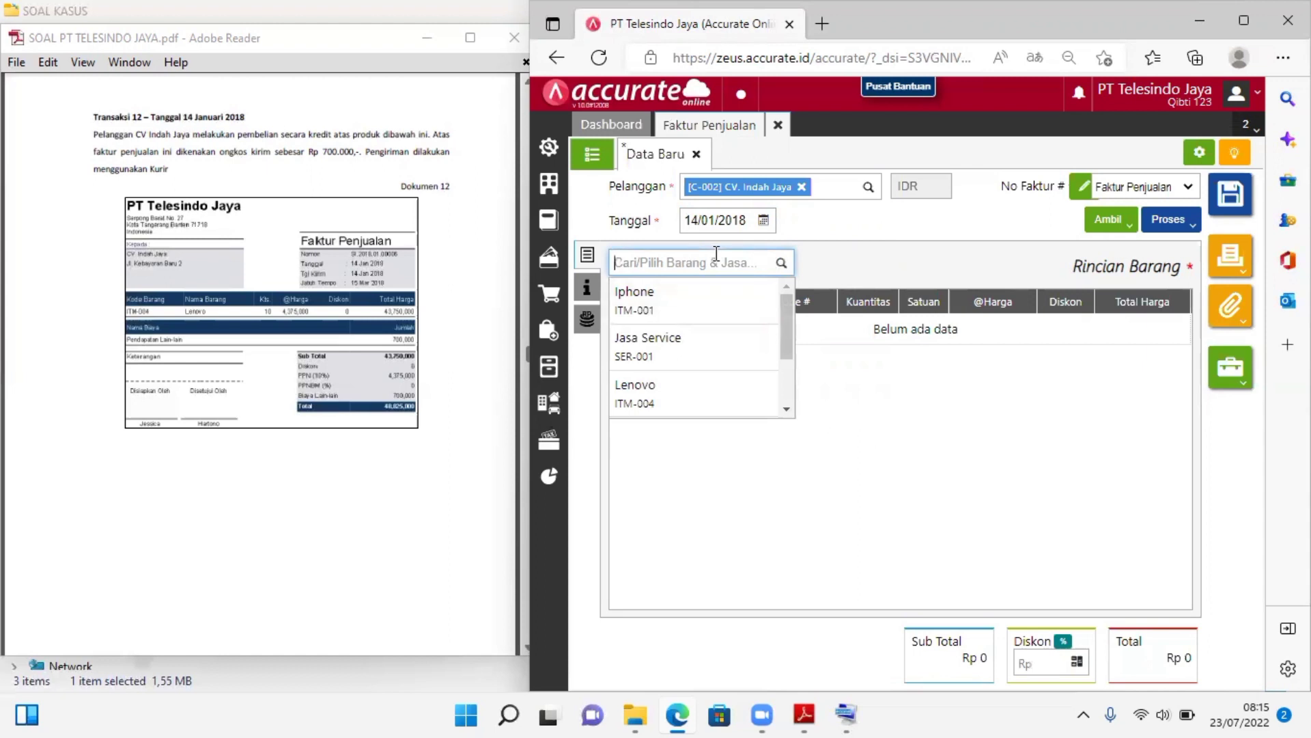
pyautogui.click(638, 409)
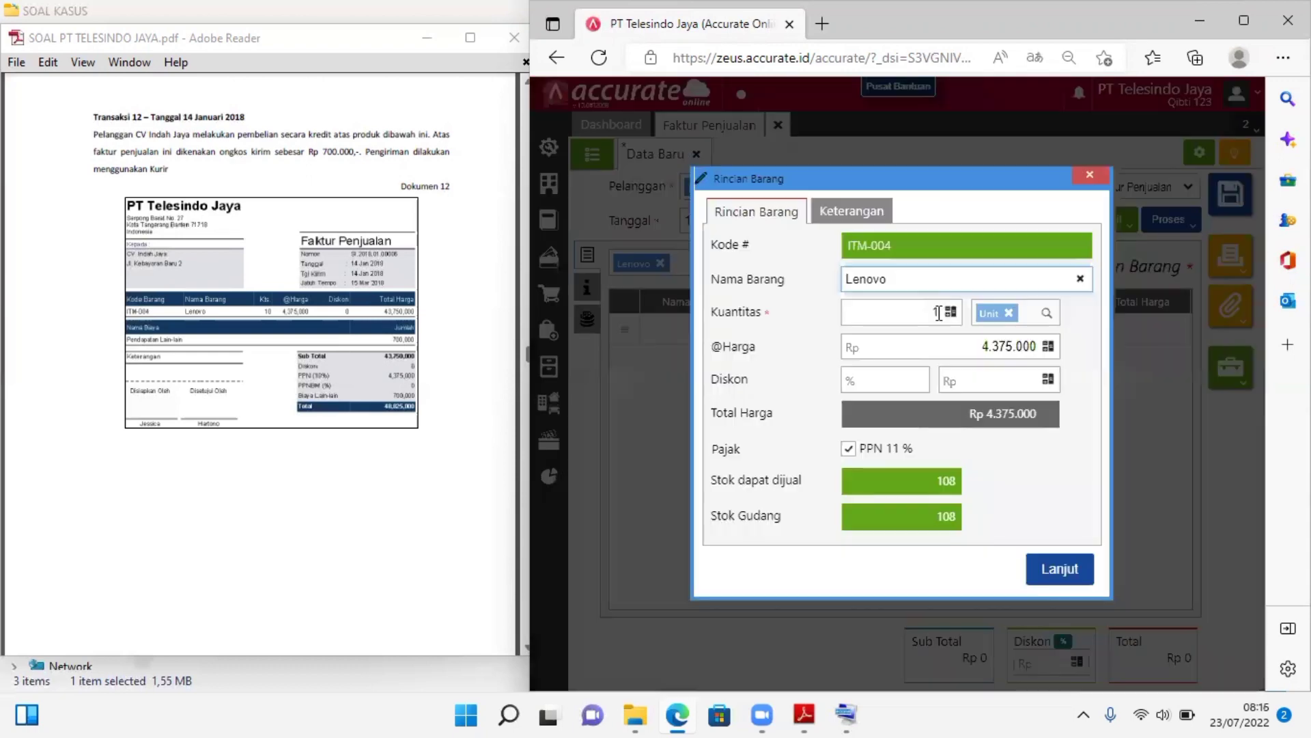
pyautogui.click(939, 313)
pyautogui.write('0')
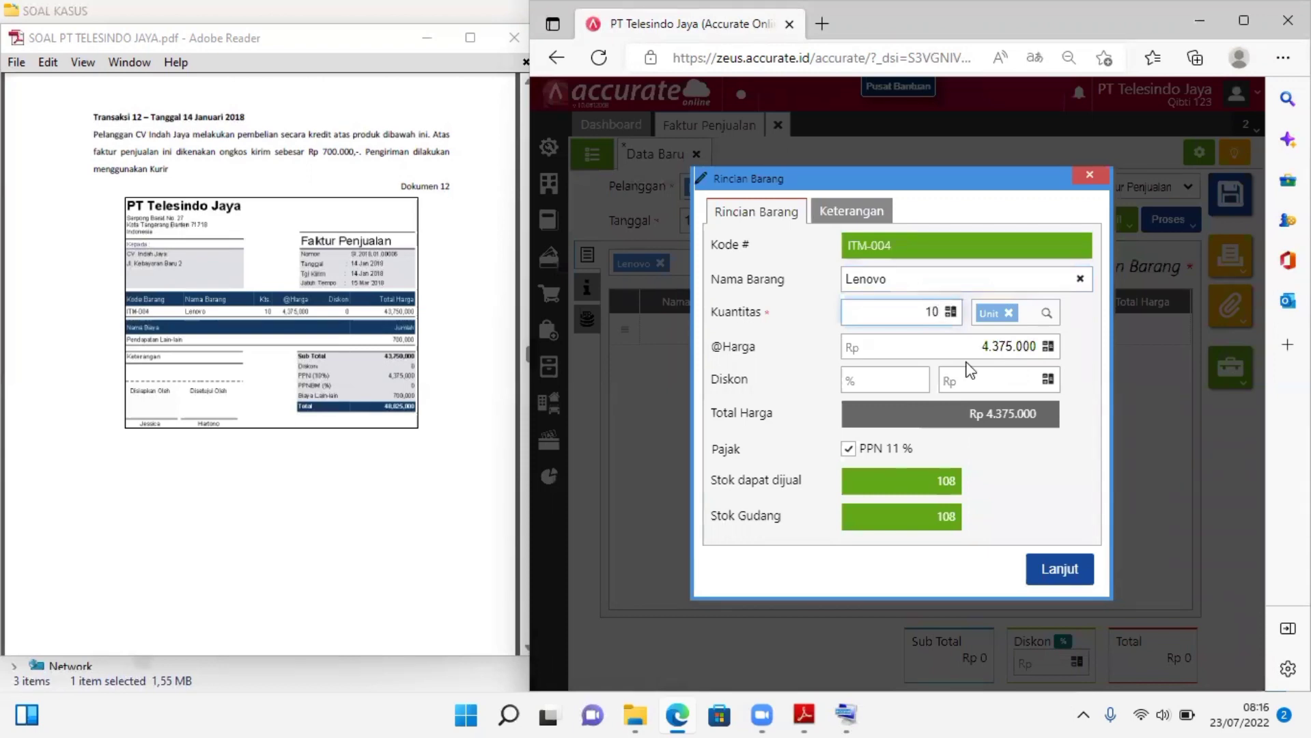
pyautogui.click(1066, 572)
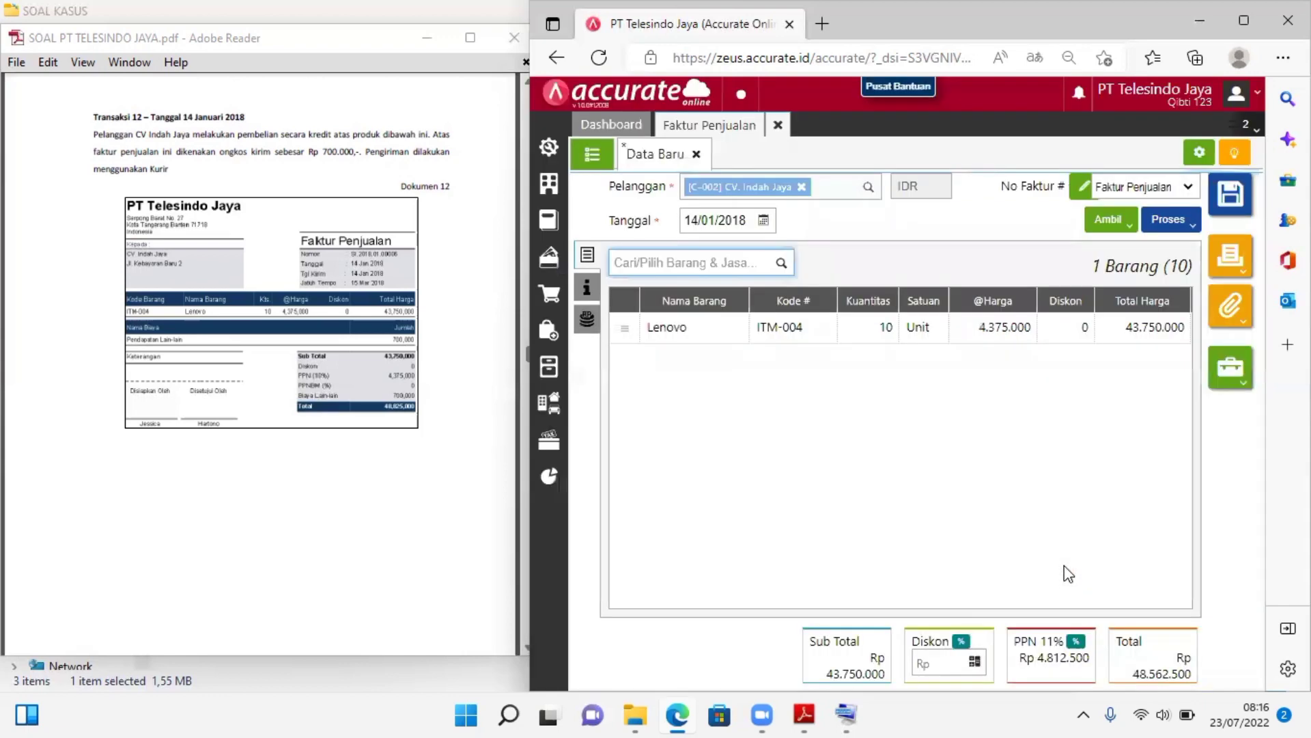
# Change the invoice's PPN tax rate to Tarif 10%
pyautogui.click(1075, 649)
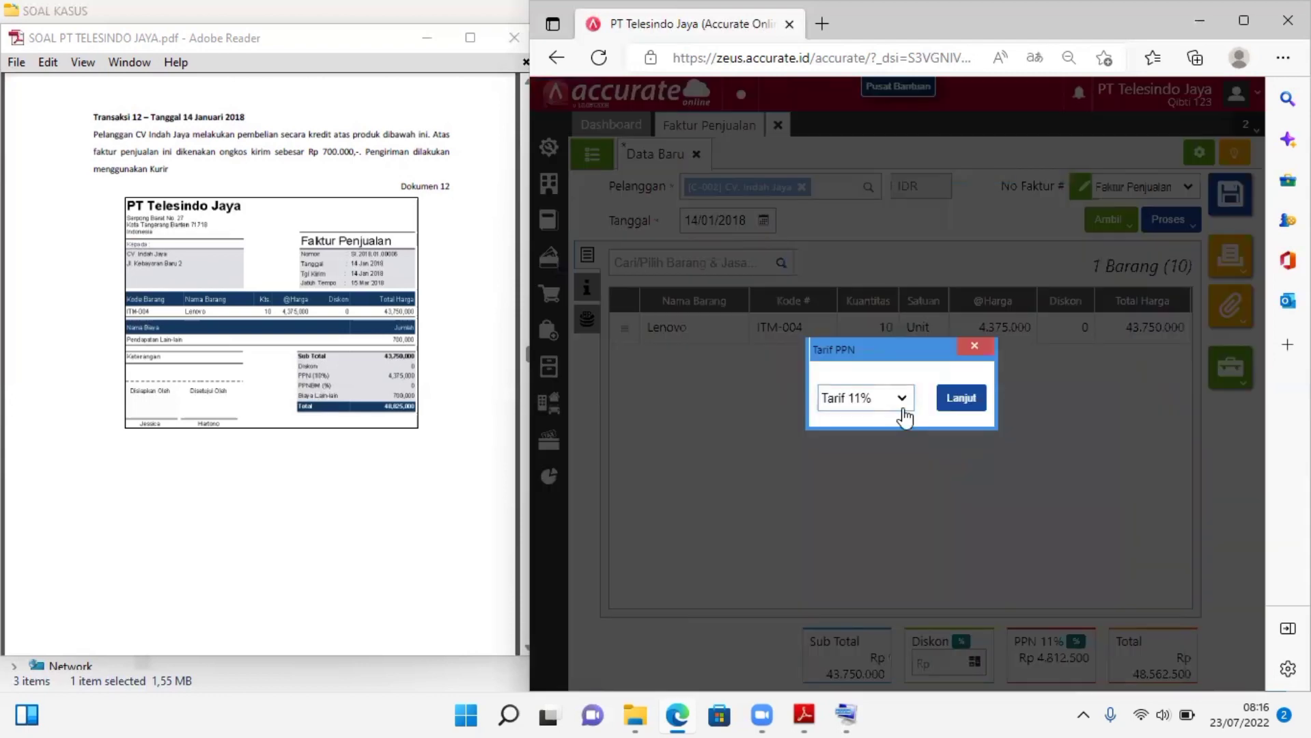
pyautogui.click(878, 410)
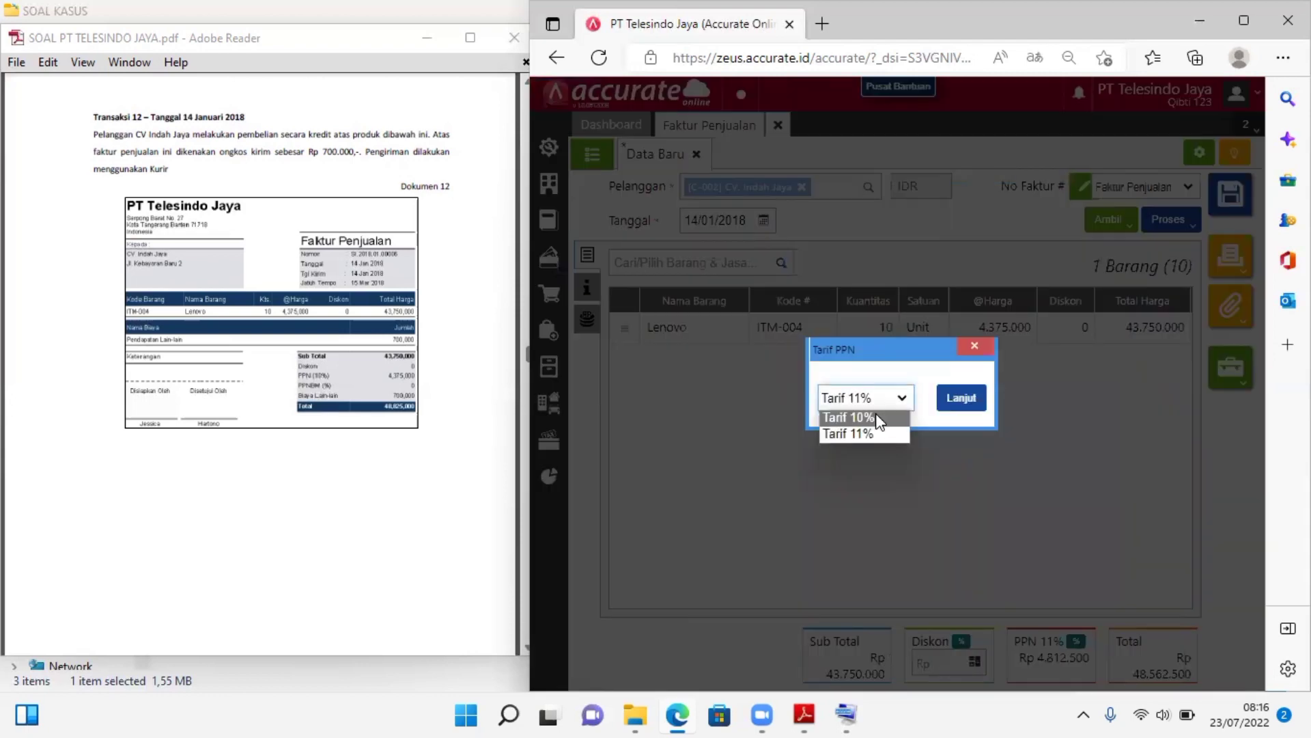
pyautogui.click(879, 416)
pyautogui.click(962, 399)
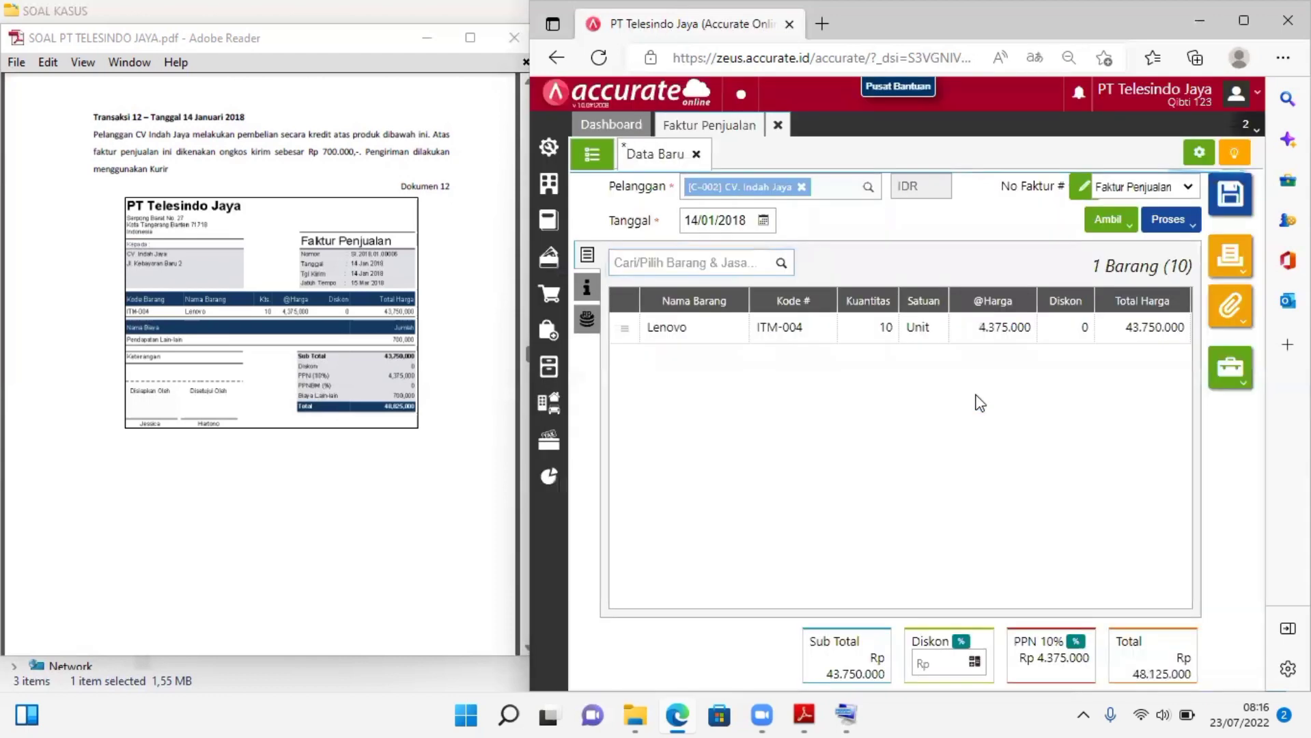
# Set the delivery date (Tgl Pengiriman) to 14/01/2018 in the invoice's additional information
pyautogui.click(587, 321)
pyautogui.click(587, 294)
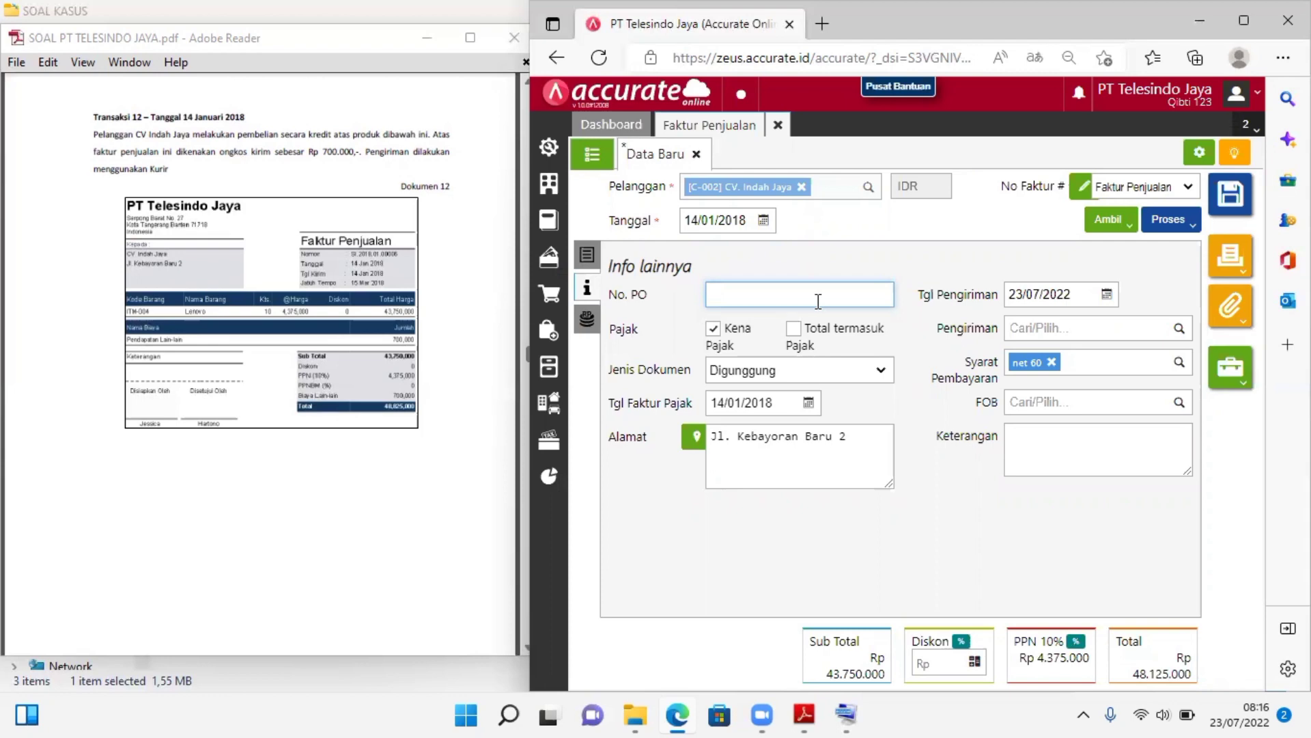
pyautogui.click(740, 400)
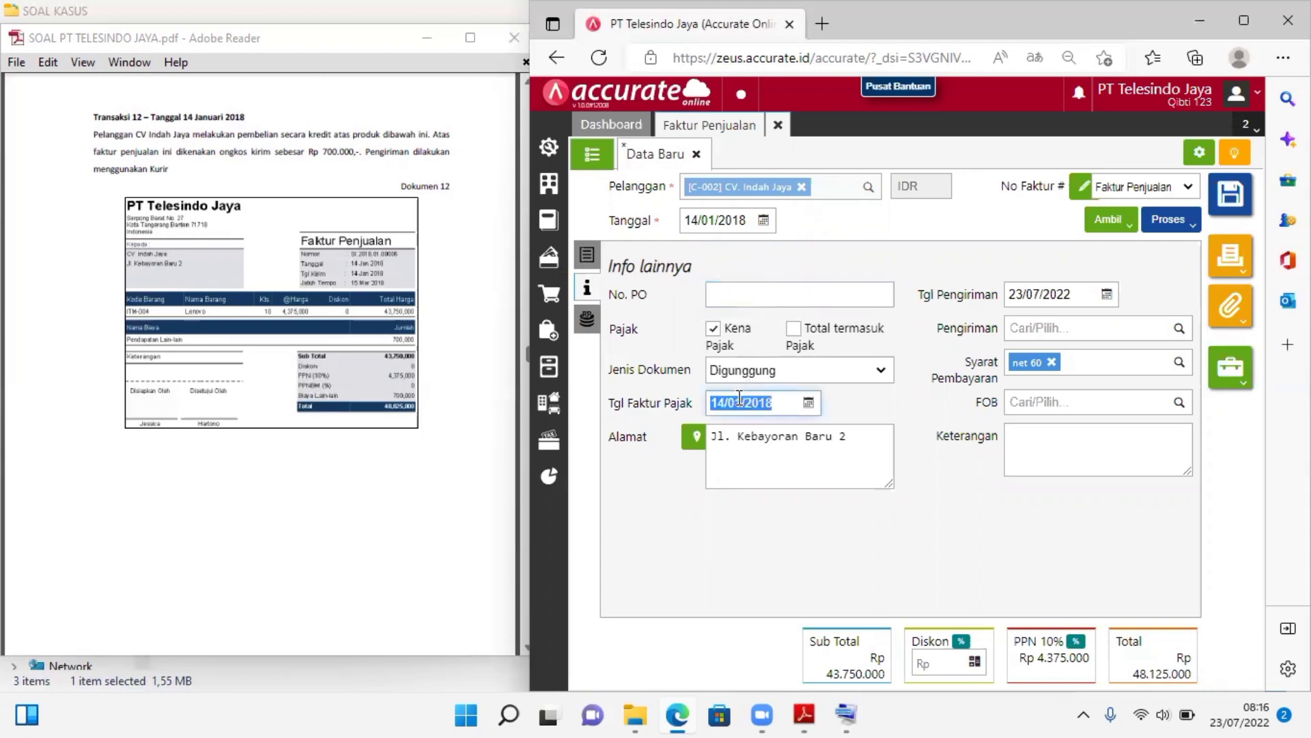
pyautogui.click(1056, 294)
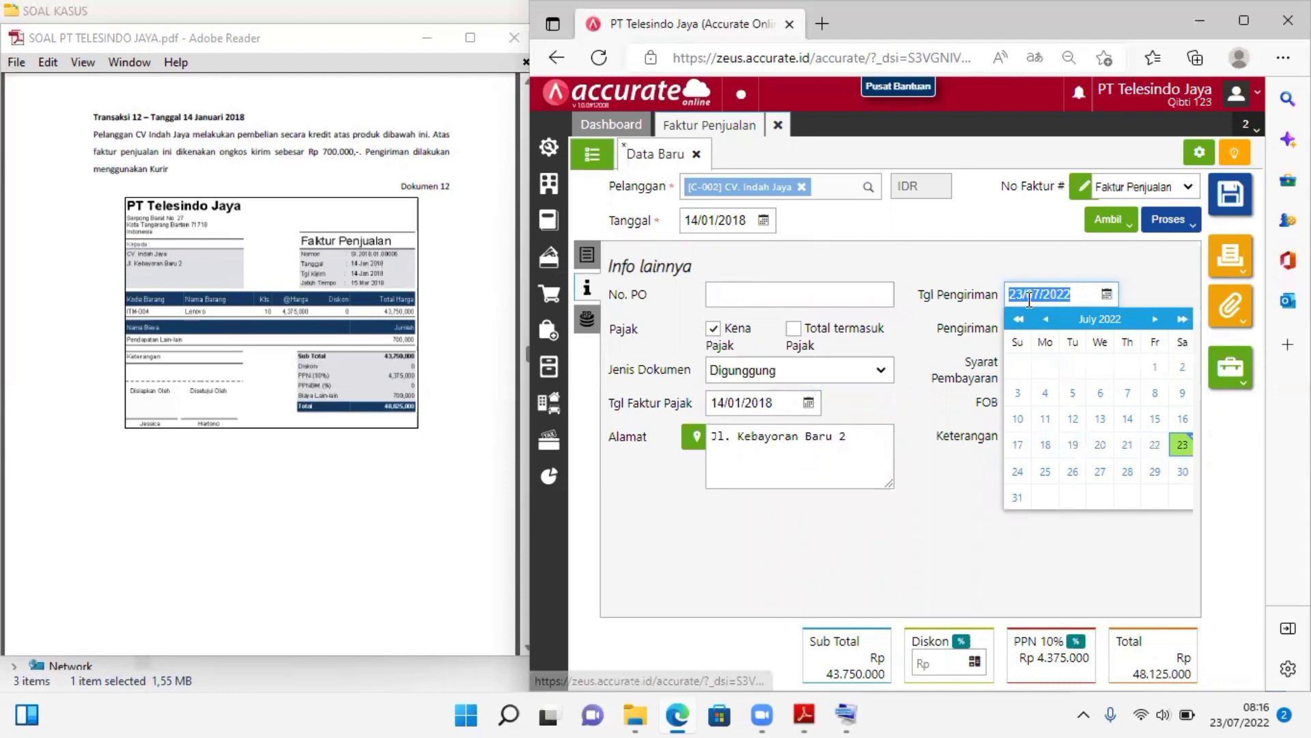
pyautogui.write('14/01/2018')
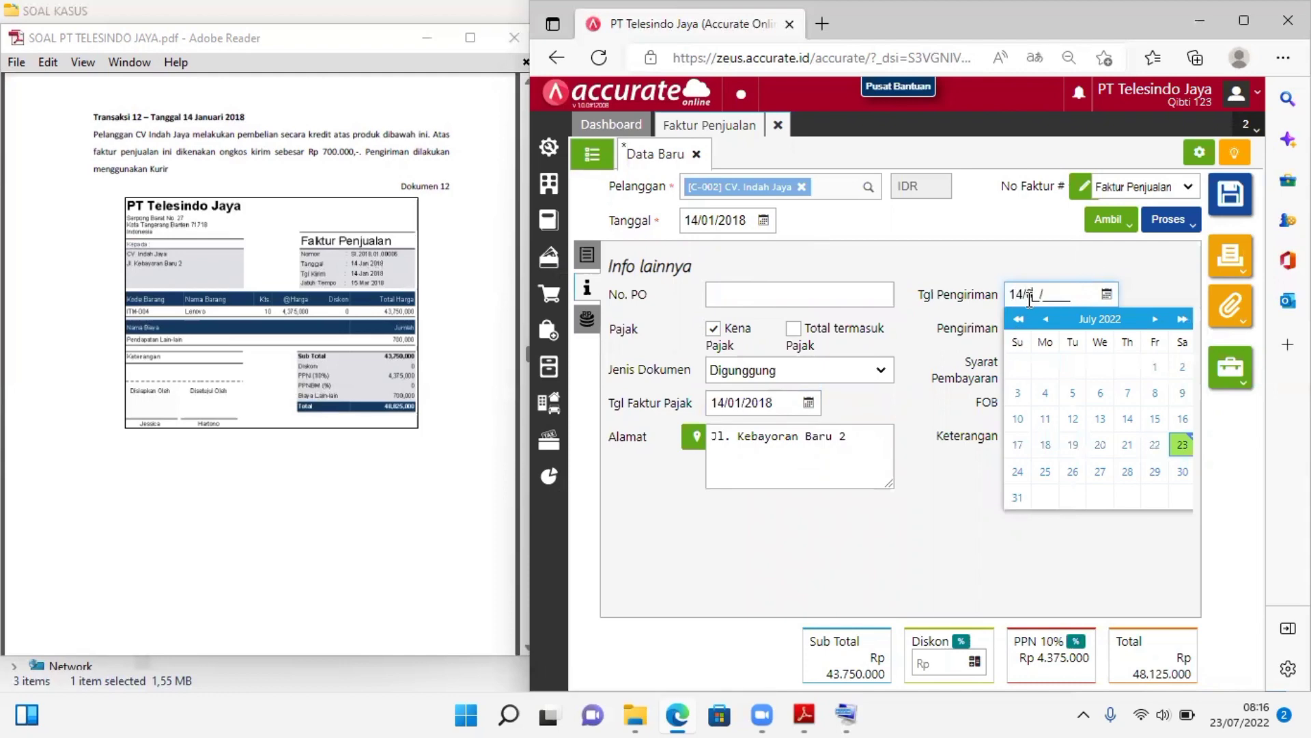
pyautogui.click(1019, 263)
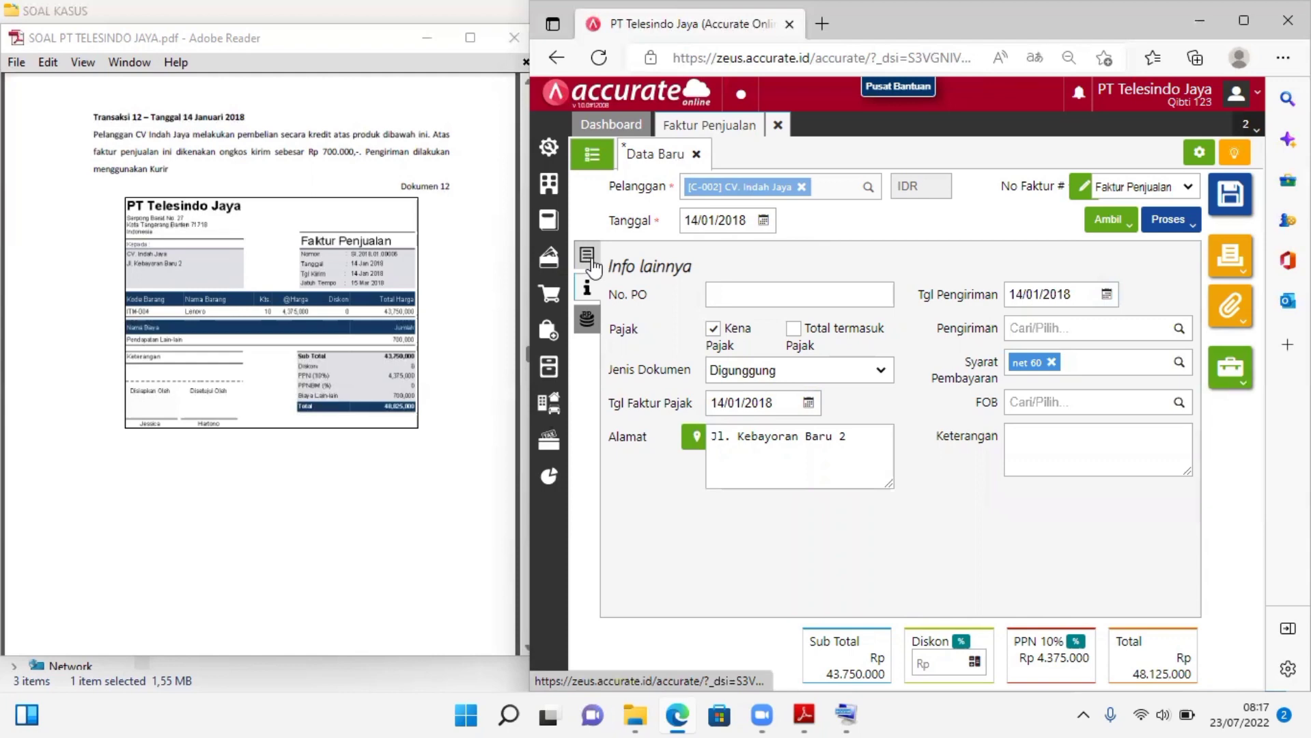
# Add the Pendapatan Lain-lain account as an other cost on the invoice with an amount of Rp 700.000
pyautogui.click(586, 321)
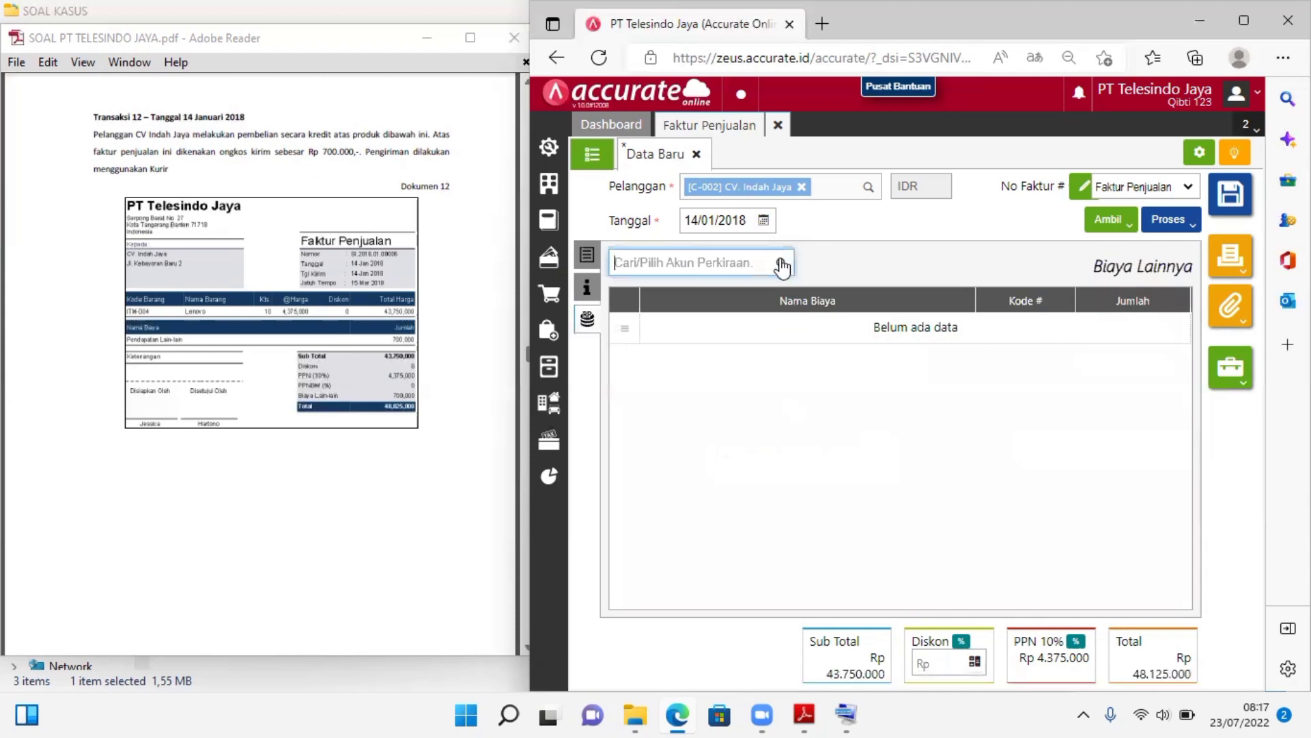
pyautogui.click(782, 264)
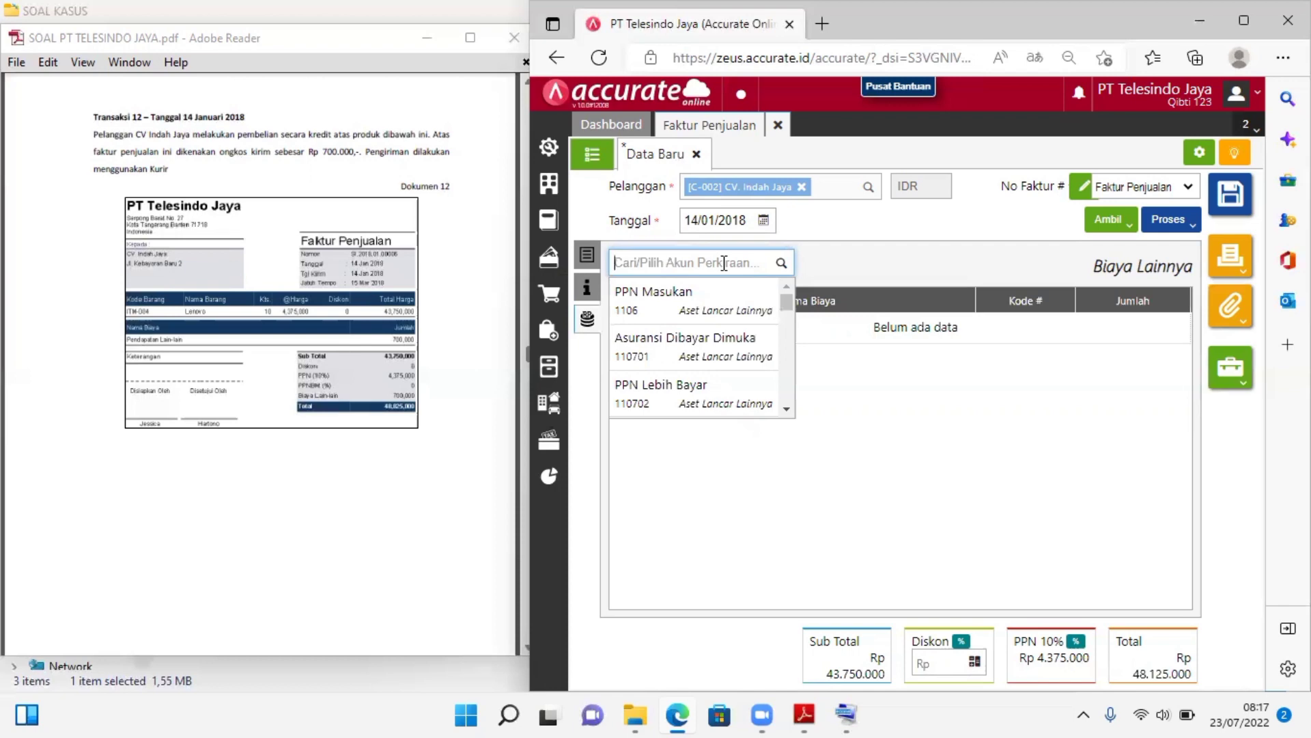
pyautogui.write('pendapa')
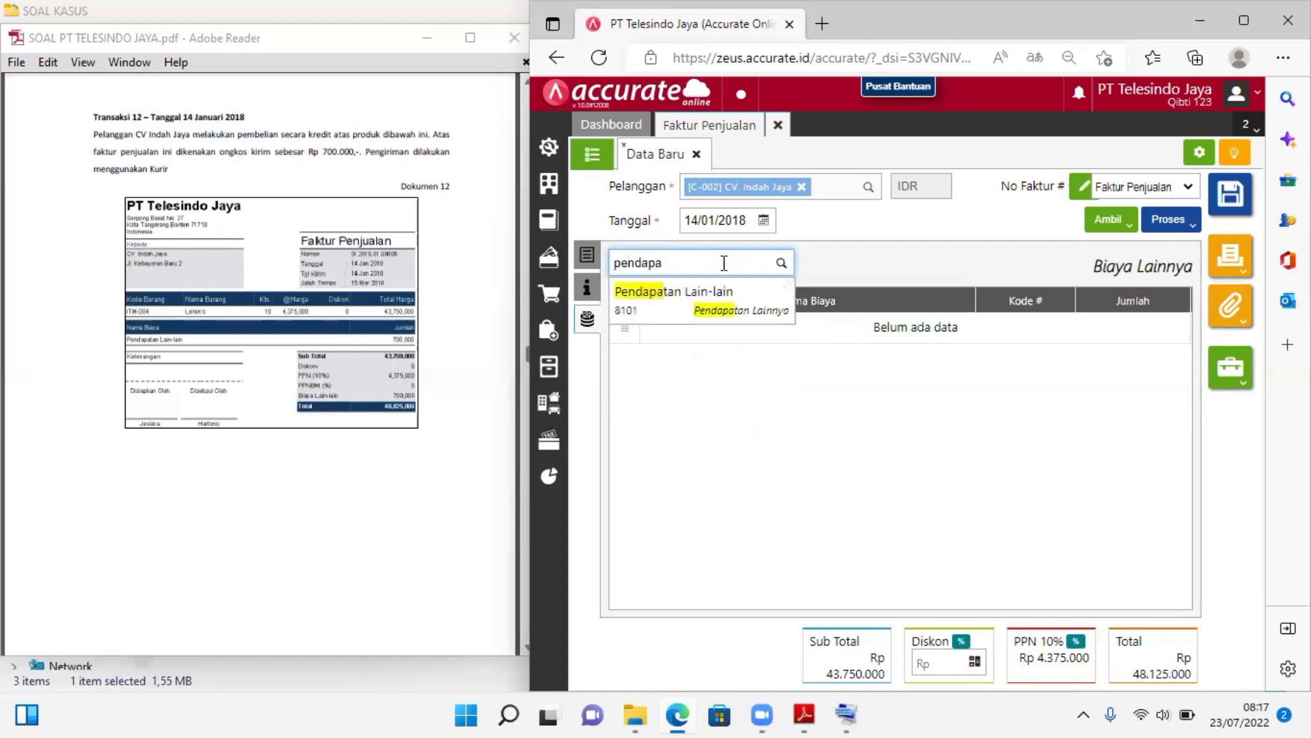
pyautogui.write('tan')
pyautogui.click(714, 298)
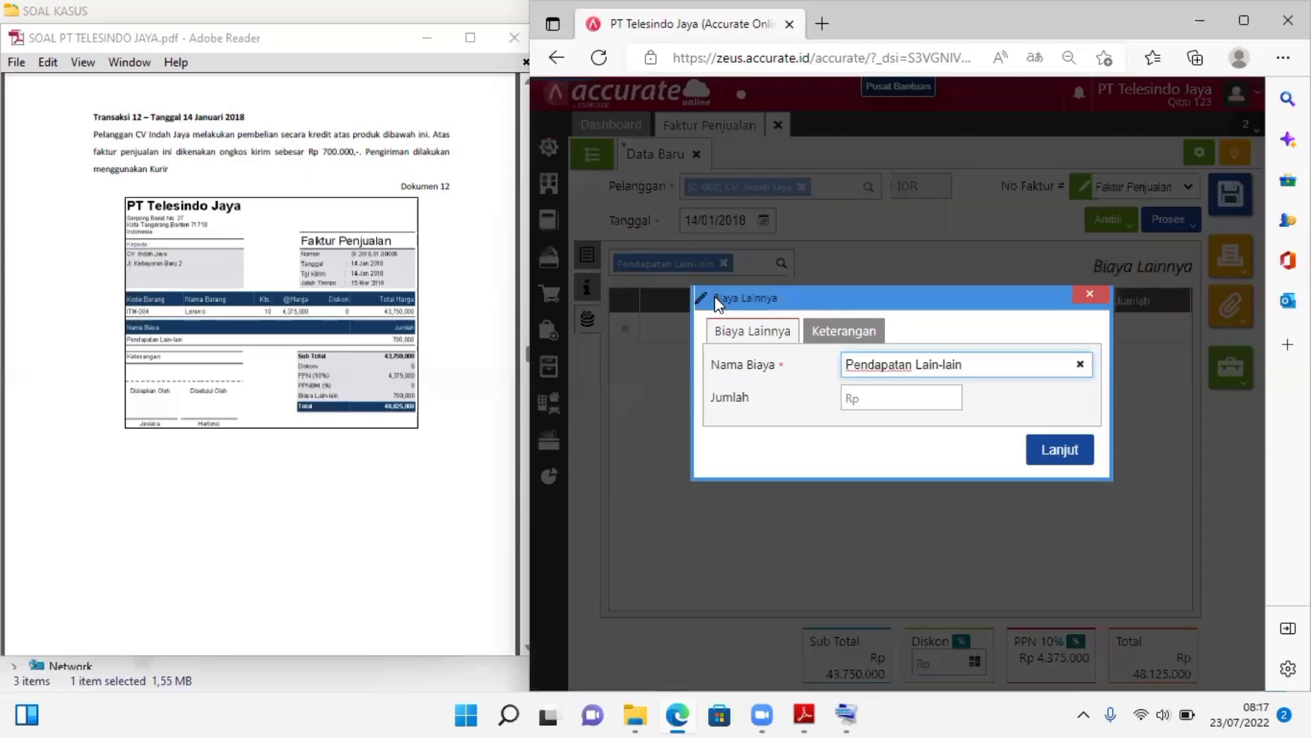
pyautogui.click(887, 392)
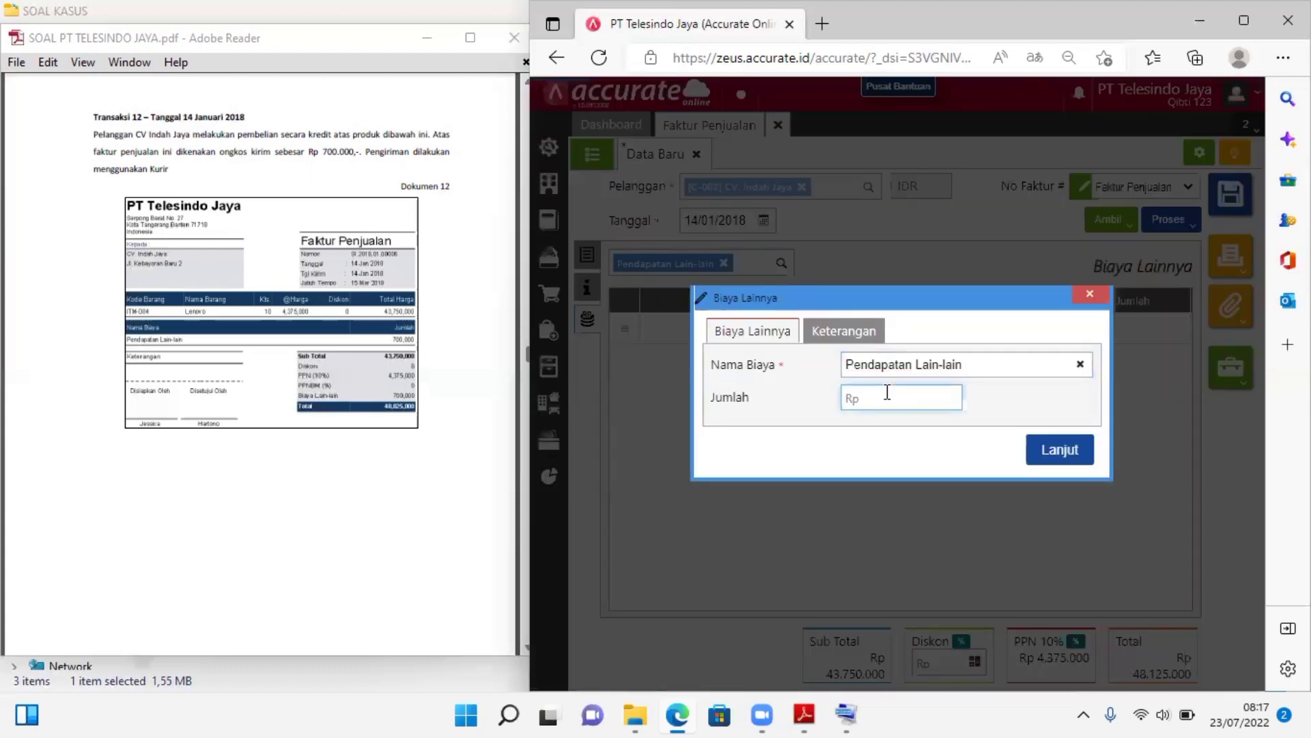
pyautogui.write('7000000')
pyautogui.click(1058, 452)
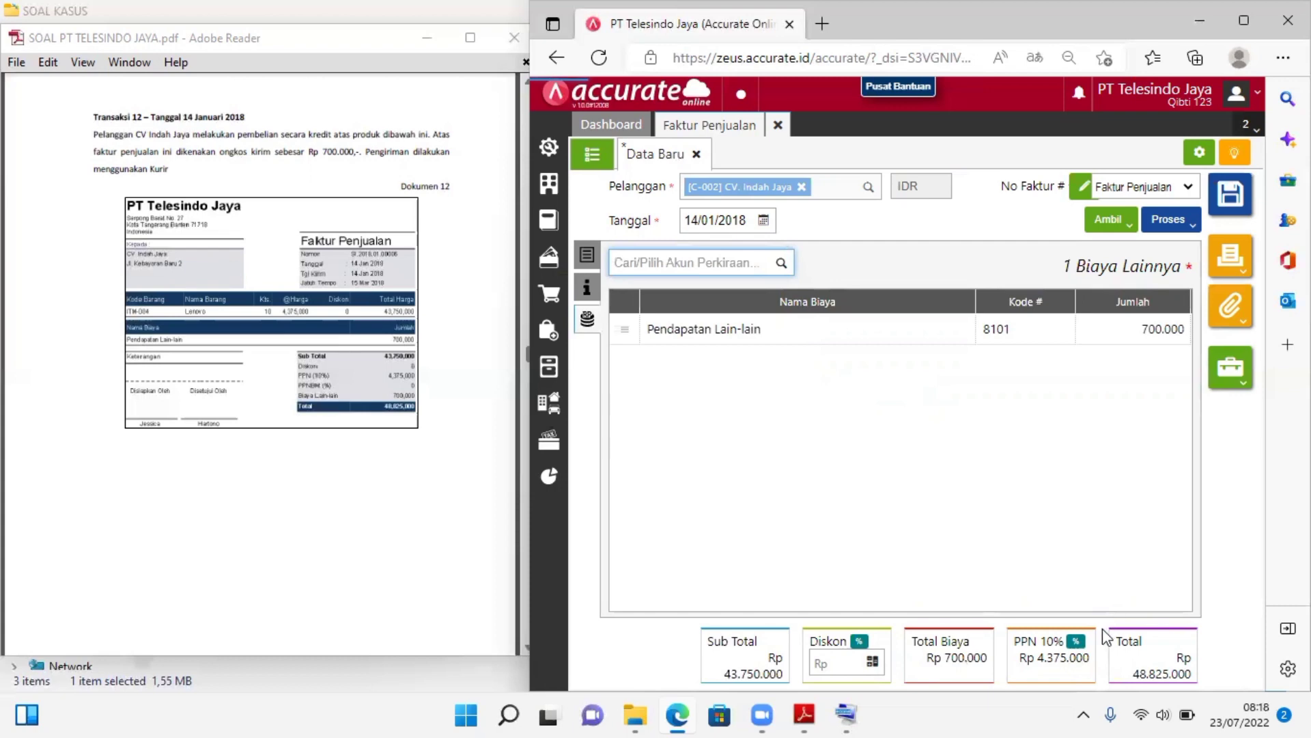
# Examine the full Transaksi 12 sales invoice in the case PDF and compare its totals with the entered invoice
pyautogui.click(469, 38)
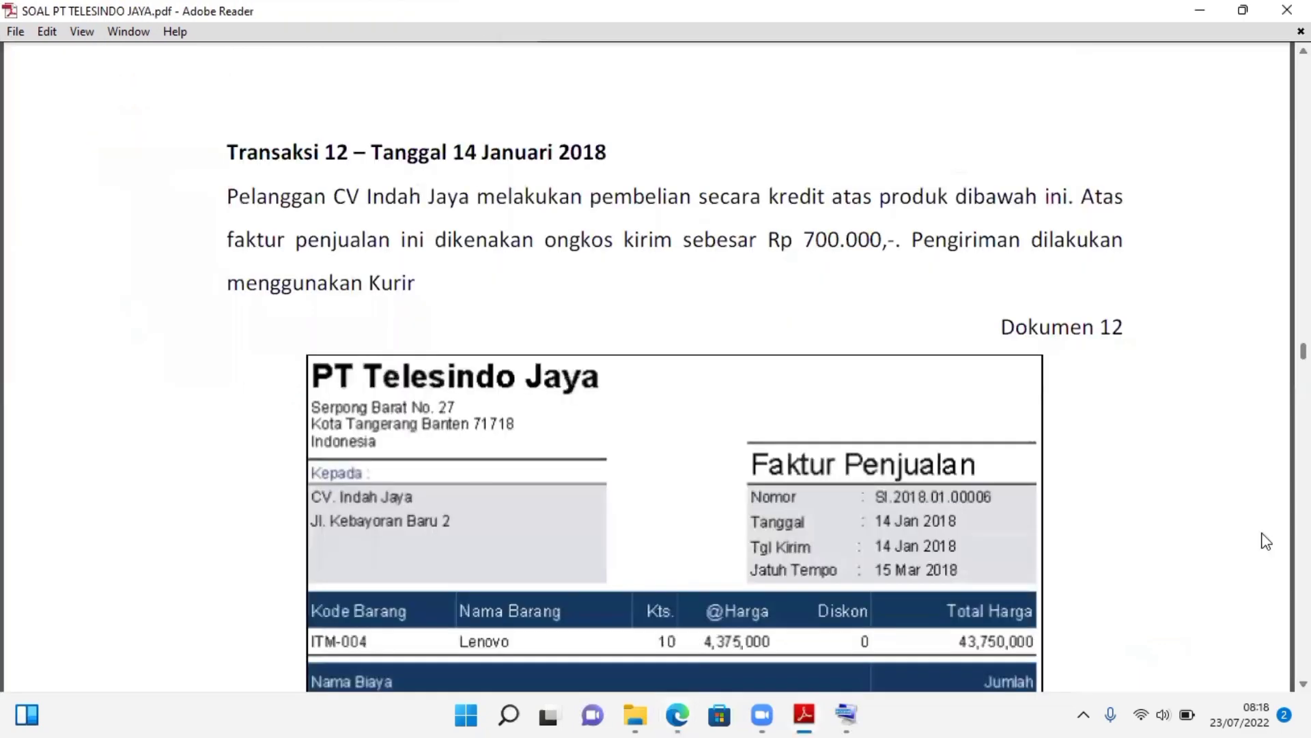
pyautogui.scroll(-1, 767, 410)
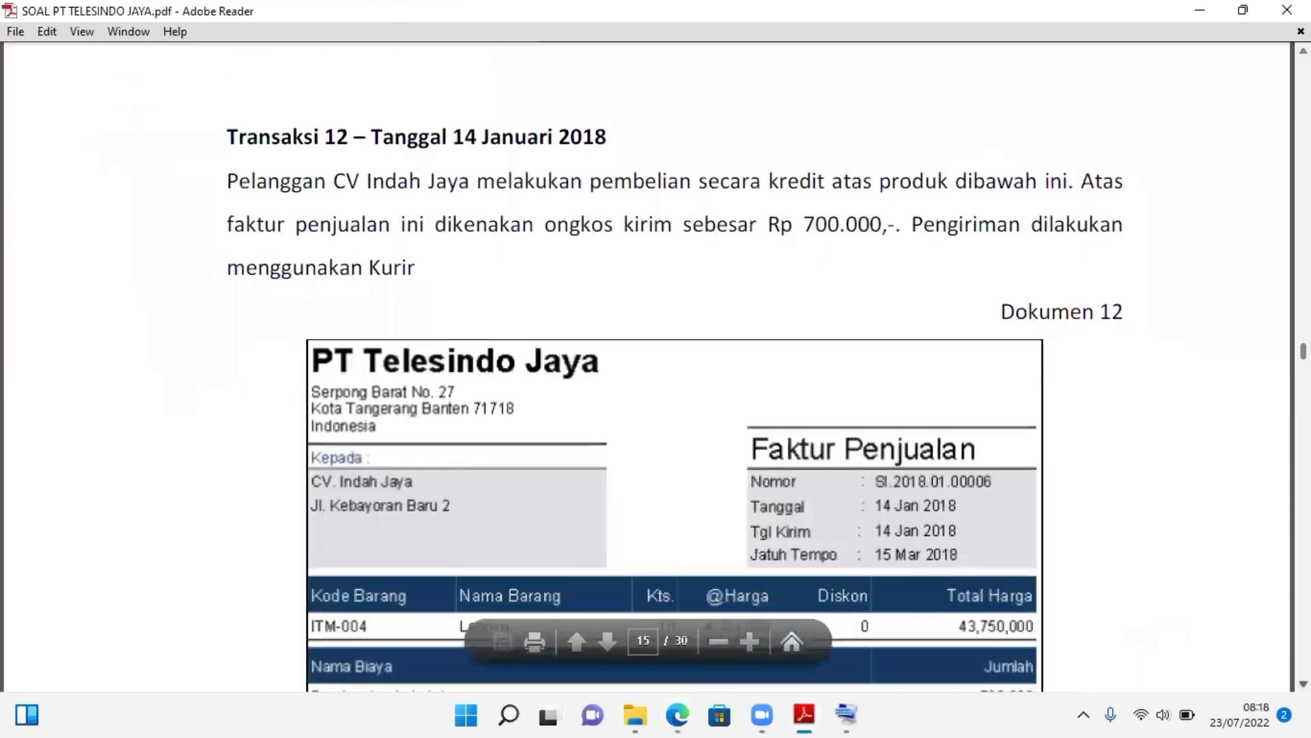
pyautogui.scroll(-2, 674, 379)
pyautogui.scroll(-2, 675, 375)
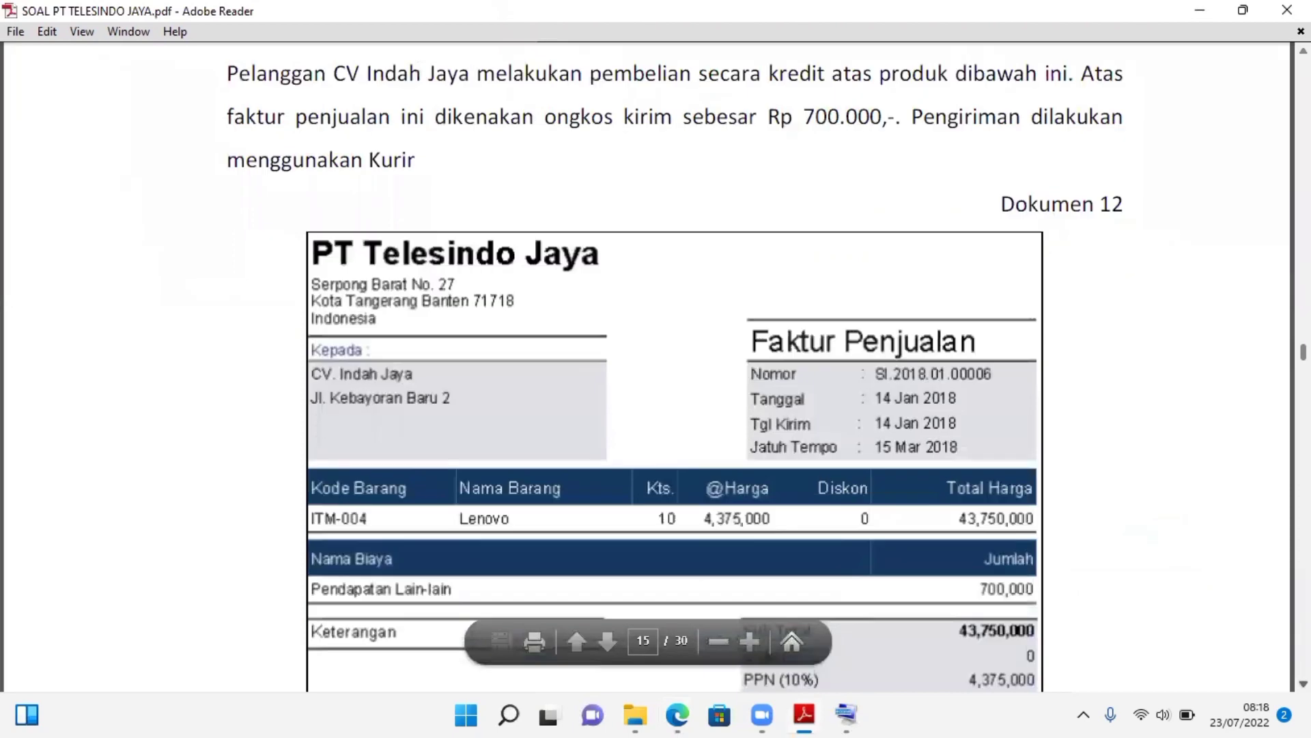
pyautogui.scroll(-3, 675, 375)
pyautogui.scroll(-2, 675, 375)
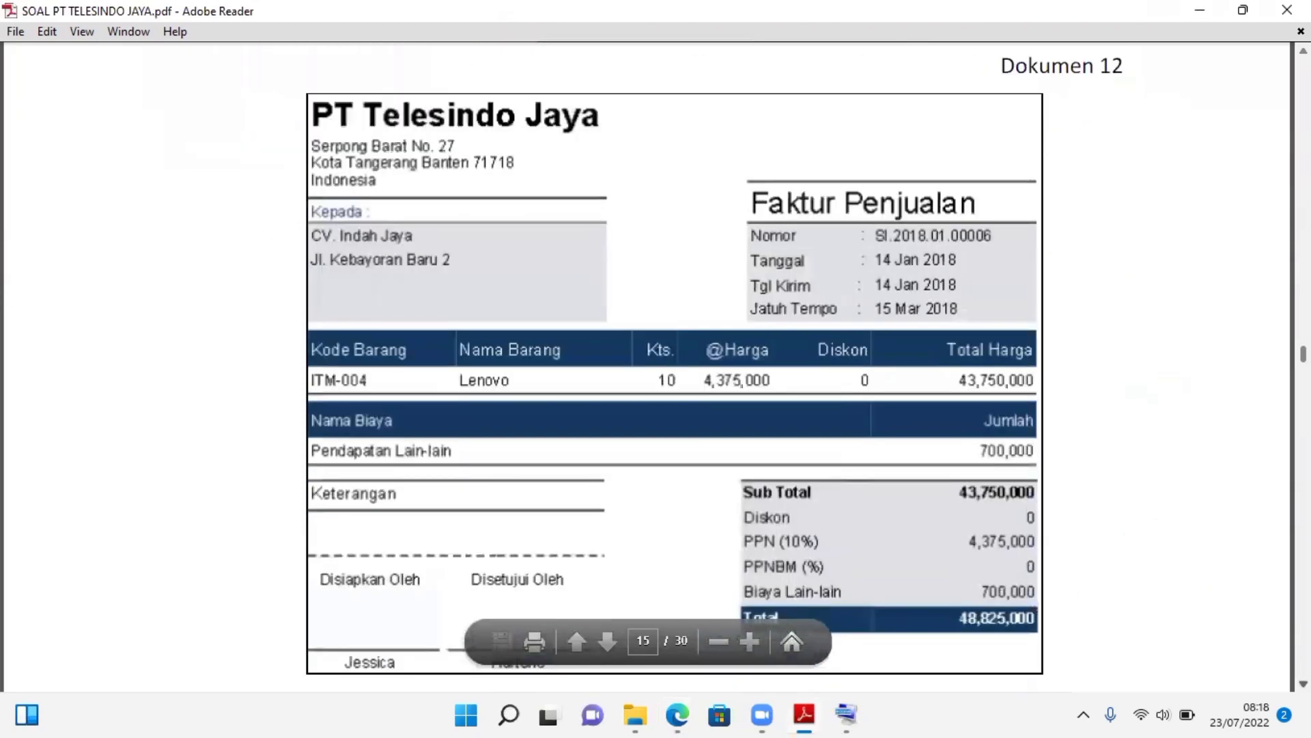
pyautogui.scroll(-2, 1127, 518)
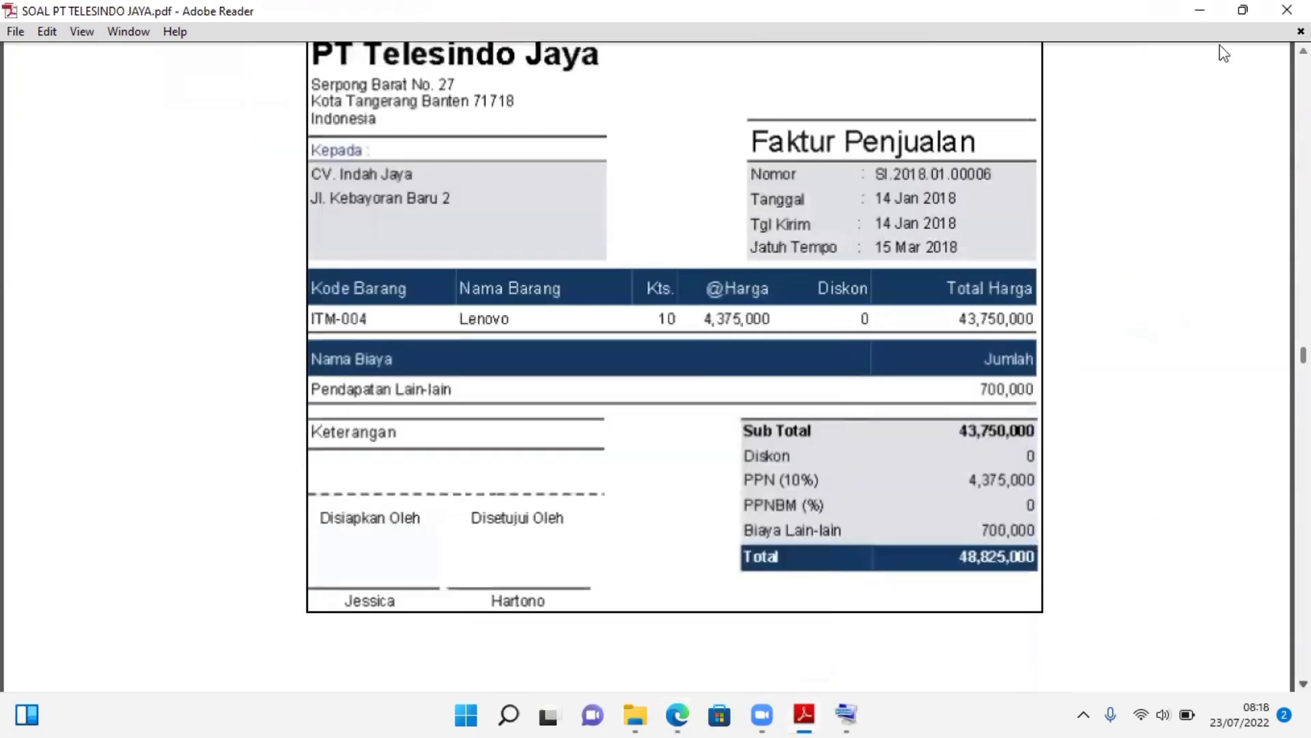
pyautogui.click(1243, 9)
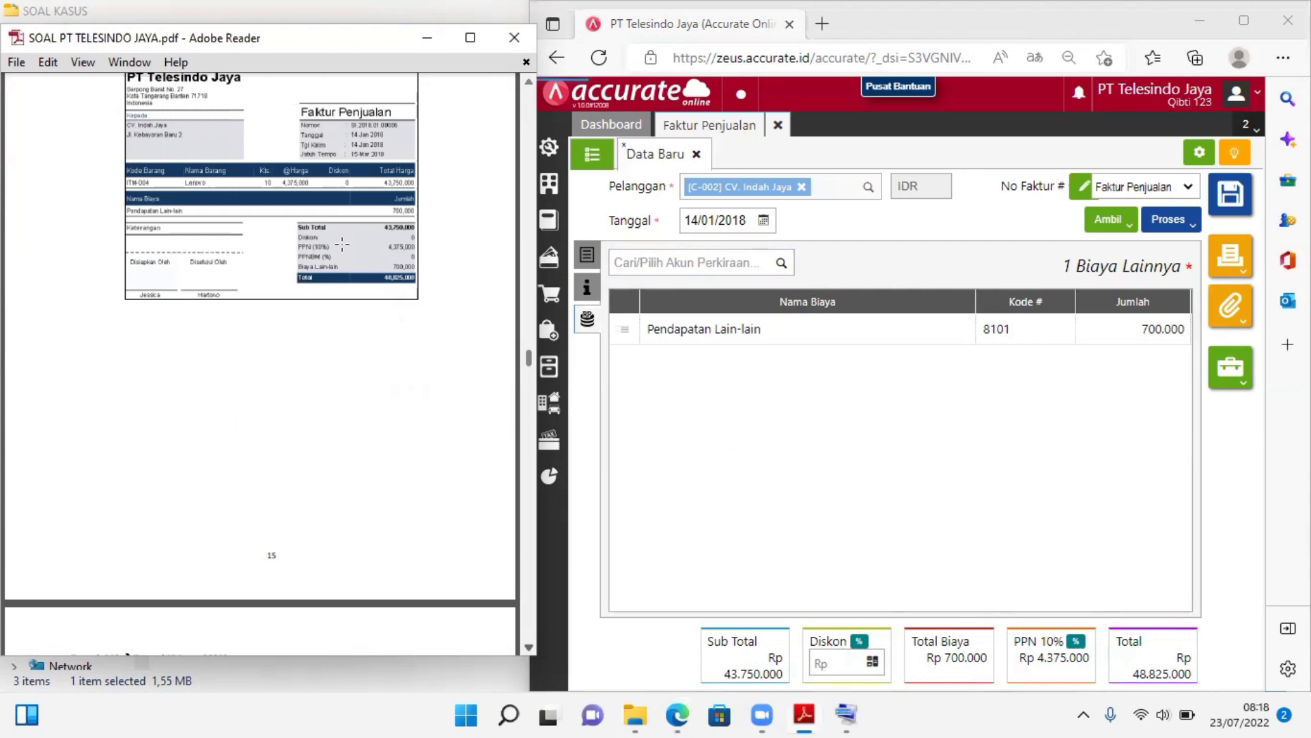
pyautogui.click(944, 540)
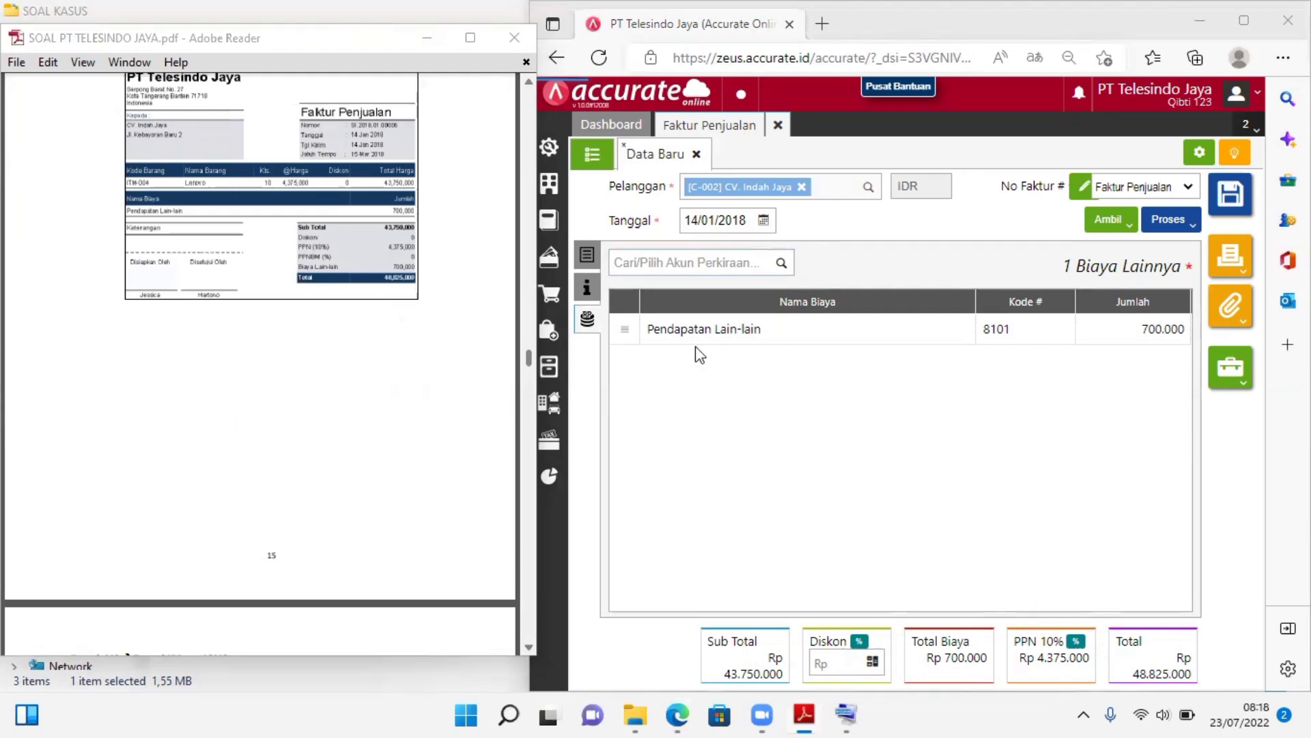
# Examine the Transaksi 12 description above its invoice in the case PDF for details still missing from the entered invoice
pyautogui.click(525, 562)
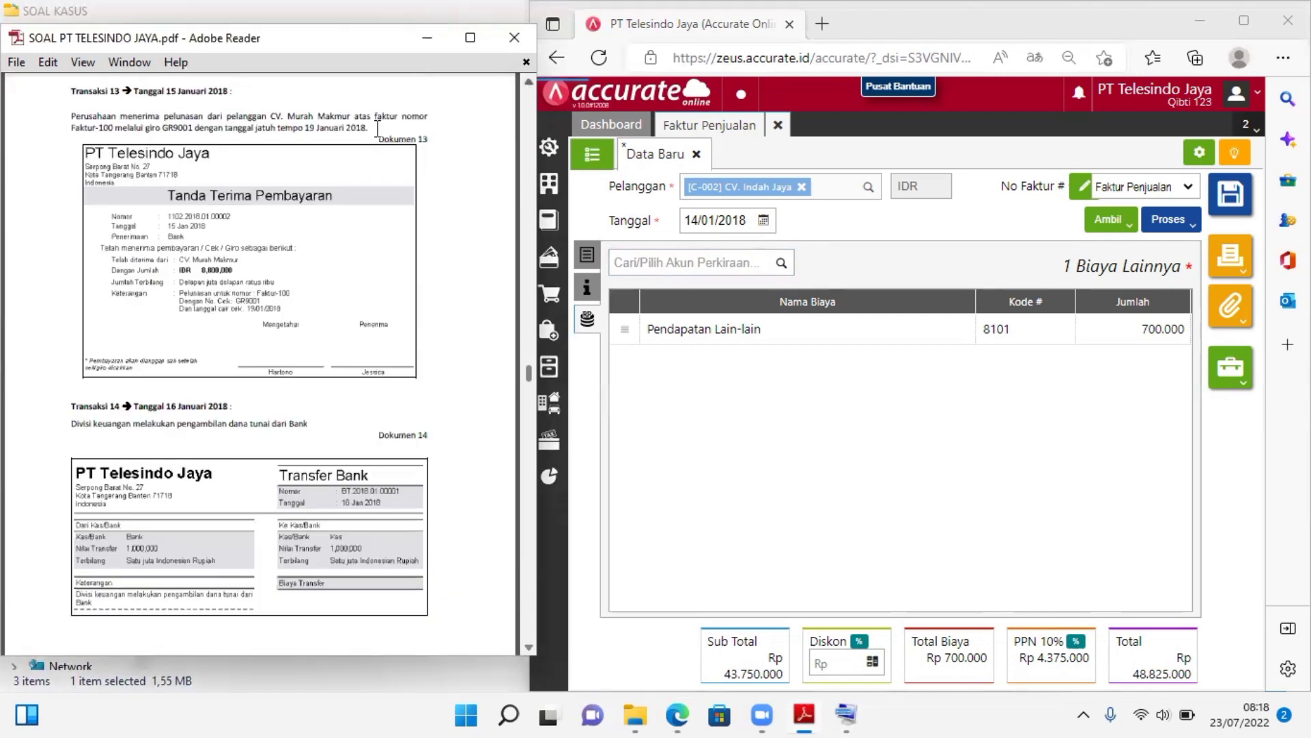
pyautogui.click(529, 85)
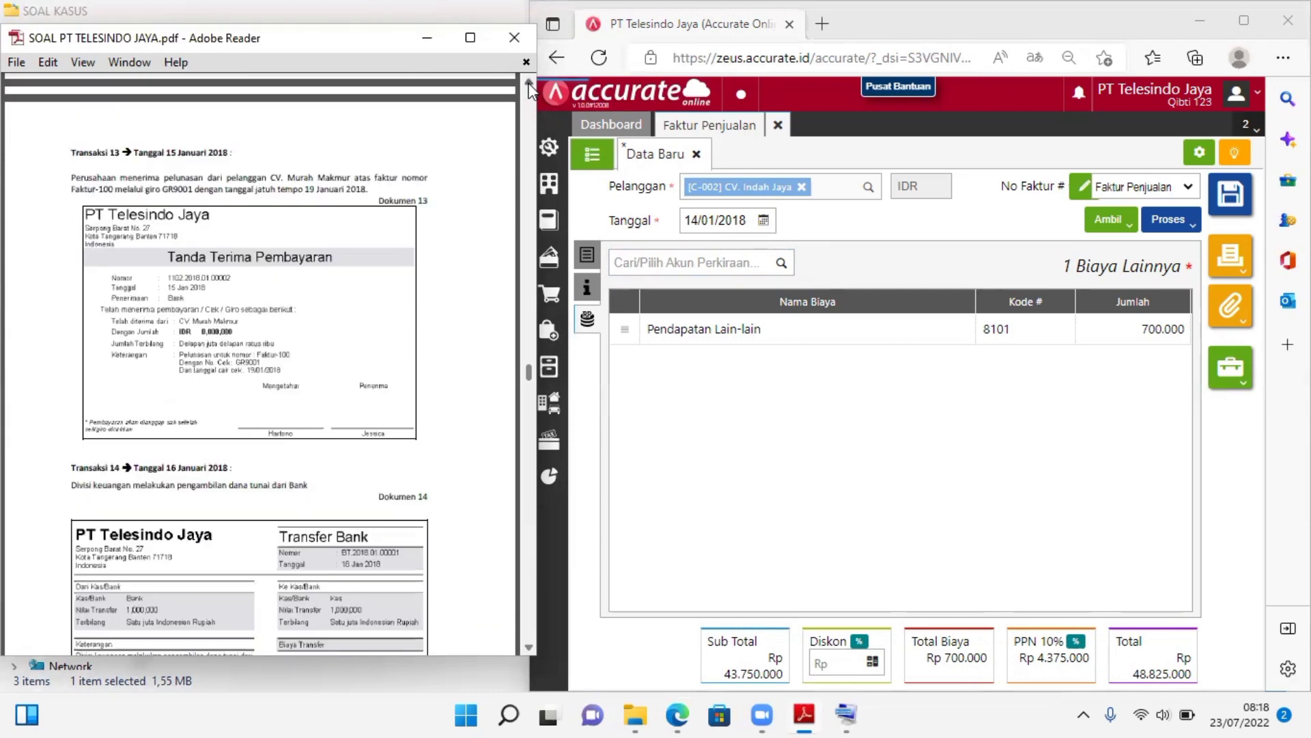
pyautogui.click(529, 84)
pyautogui.click(529, 84)
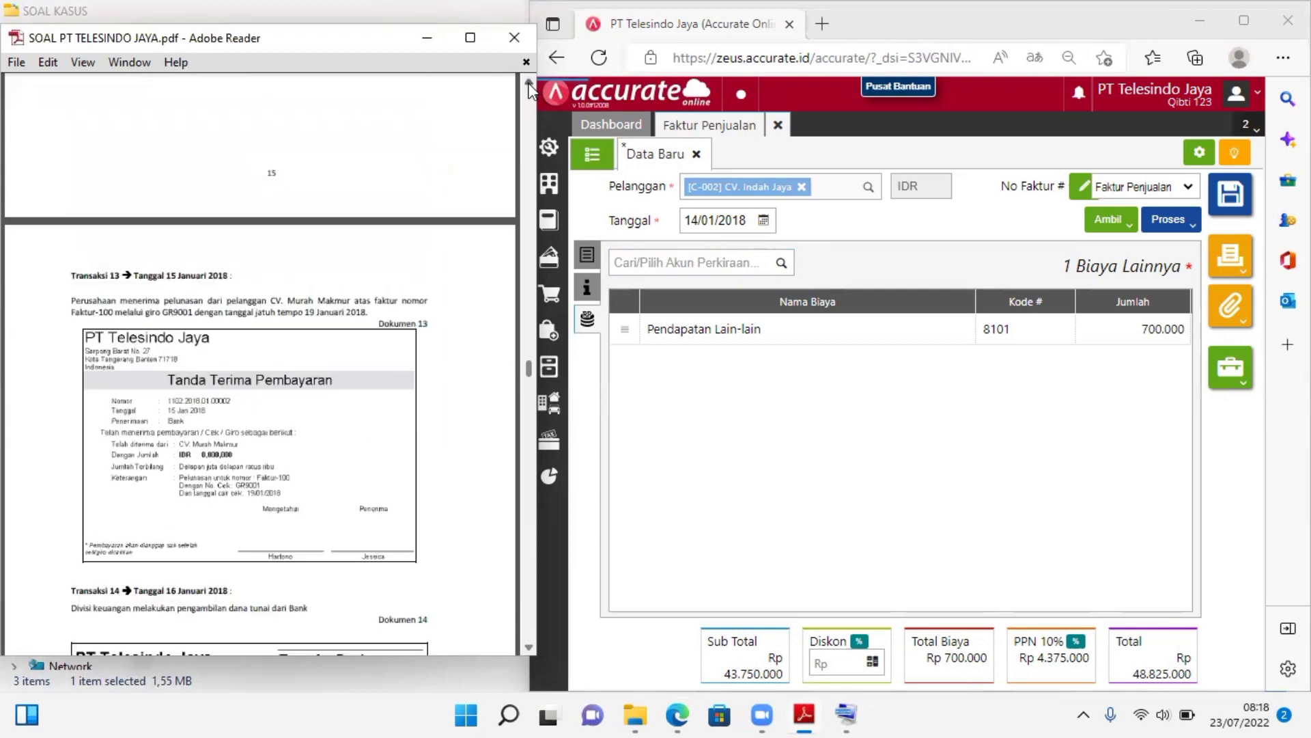
pyautogui.click(530, 84)
pyautogui.click(529, 85)
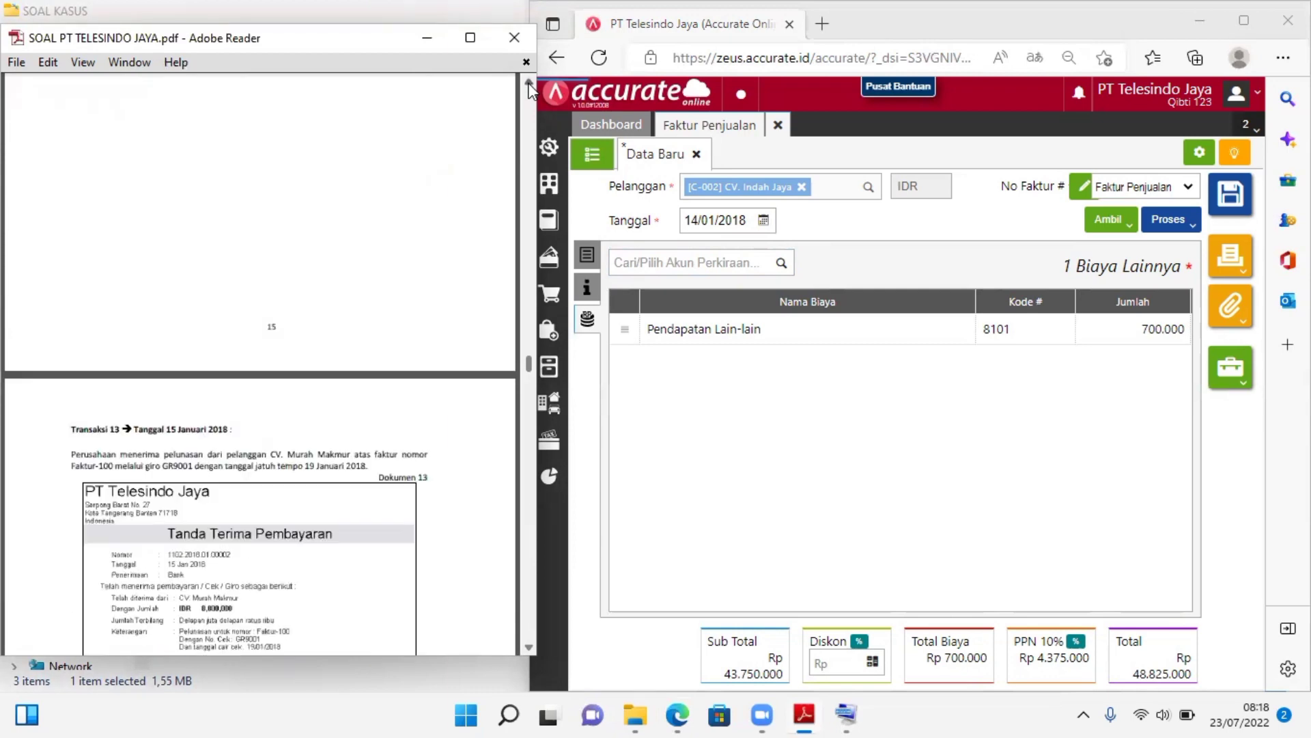
pyautogui.click(529, 85)
pyautogui.click(529, 85)
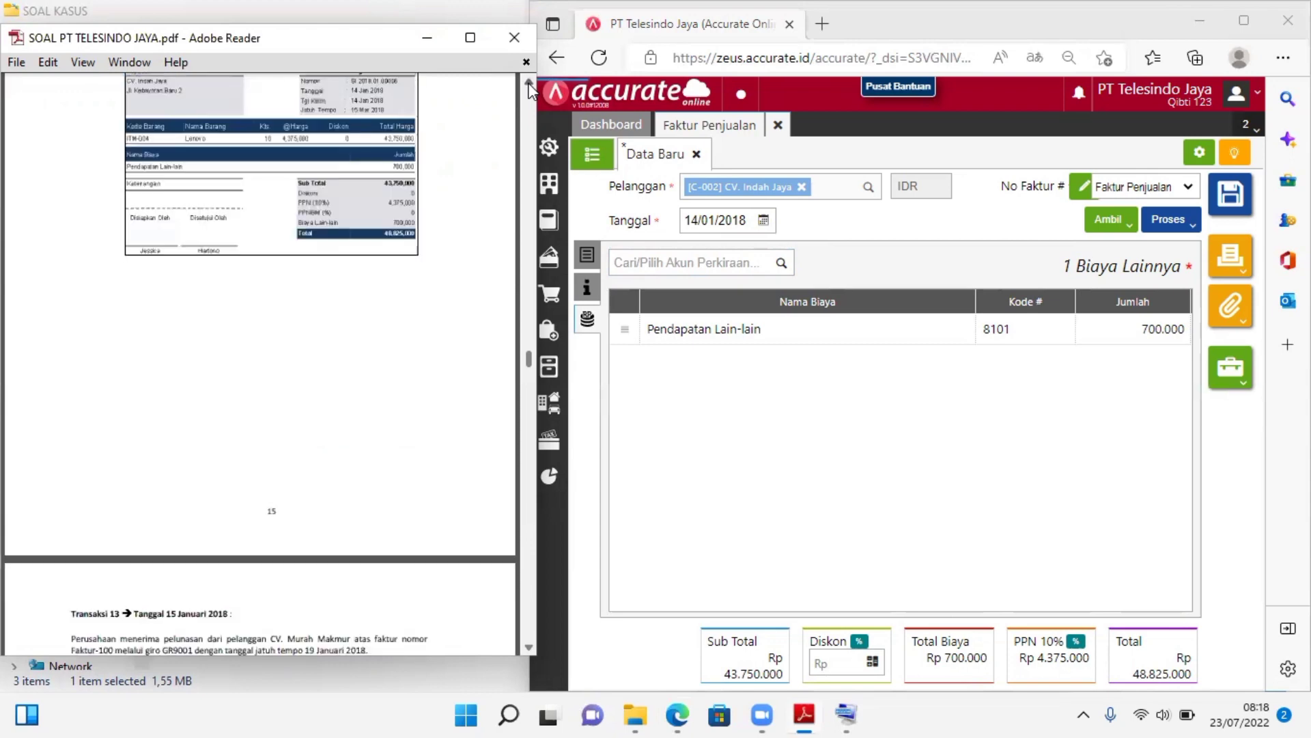
pyautogui.click(529, 85)
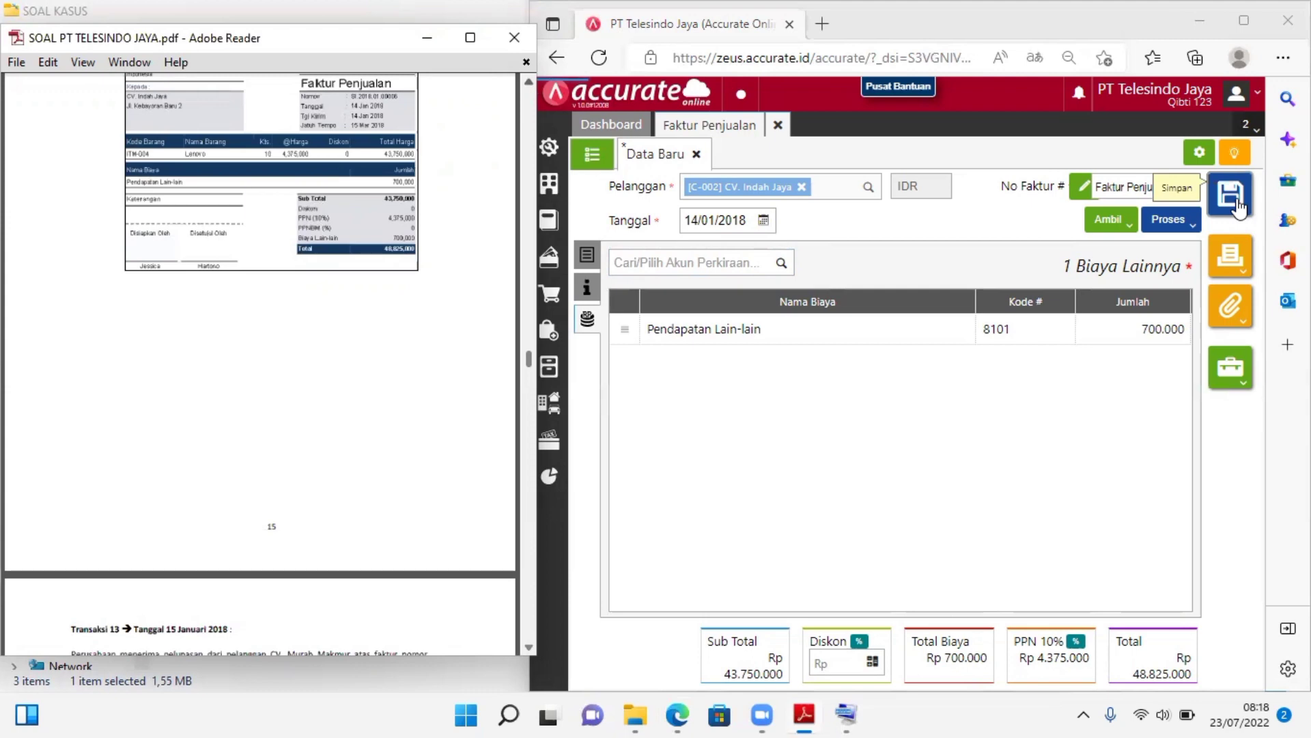
pyautogui.click(529, 84)
pyautogui.click(529, 84)
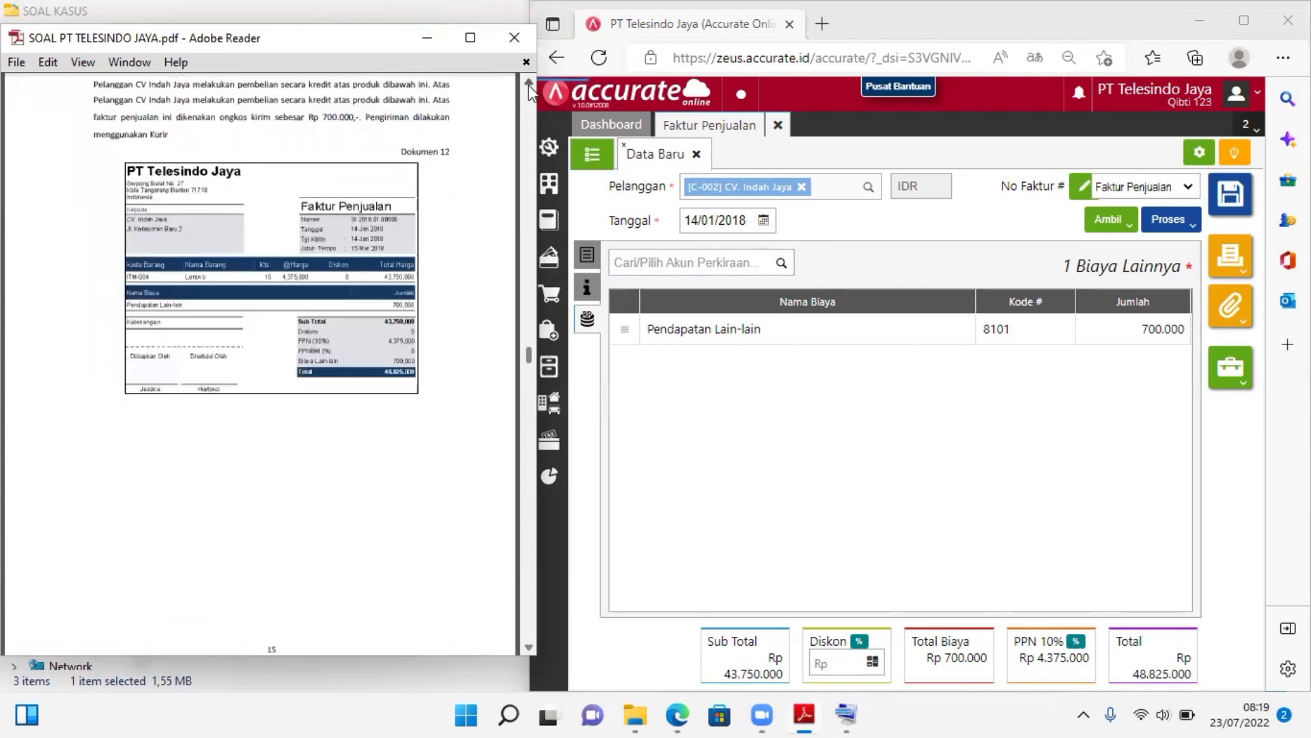
pyautogui.click(530, 85)
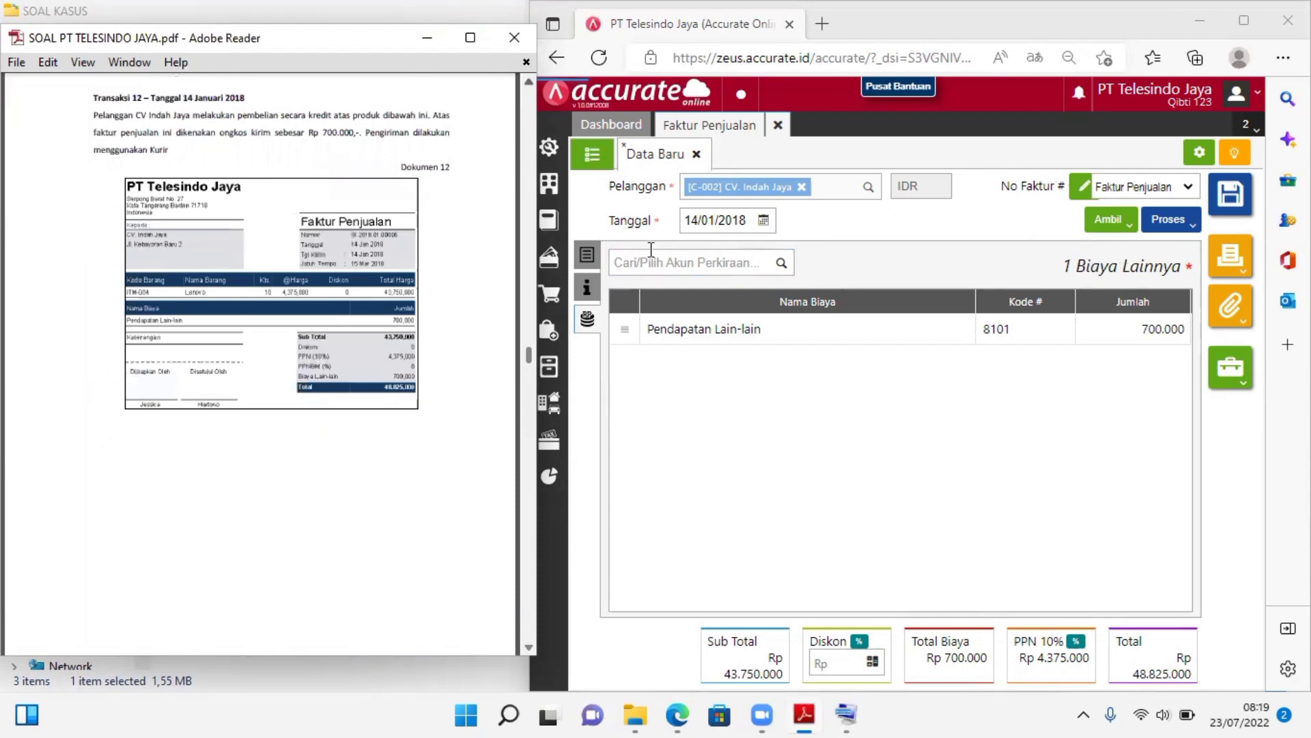
# Set the shipping method (Pengiriman) to KURIR in the invoice's additional information, and save and close the sales invoice
pyautogui.click(589, 257)
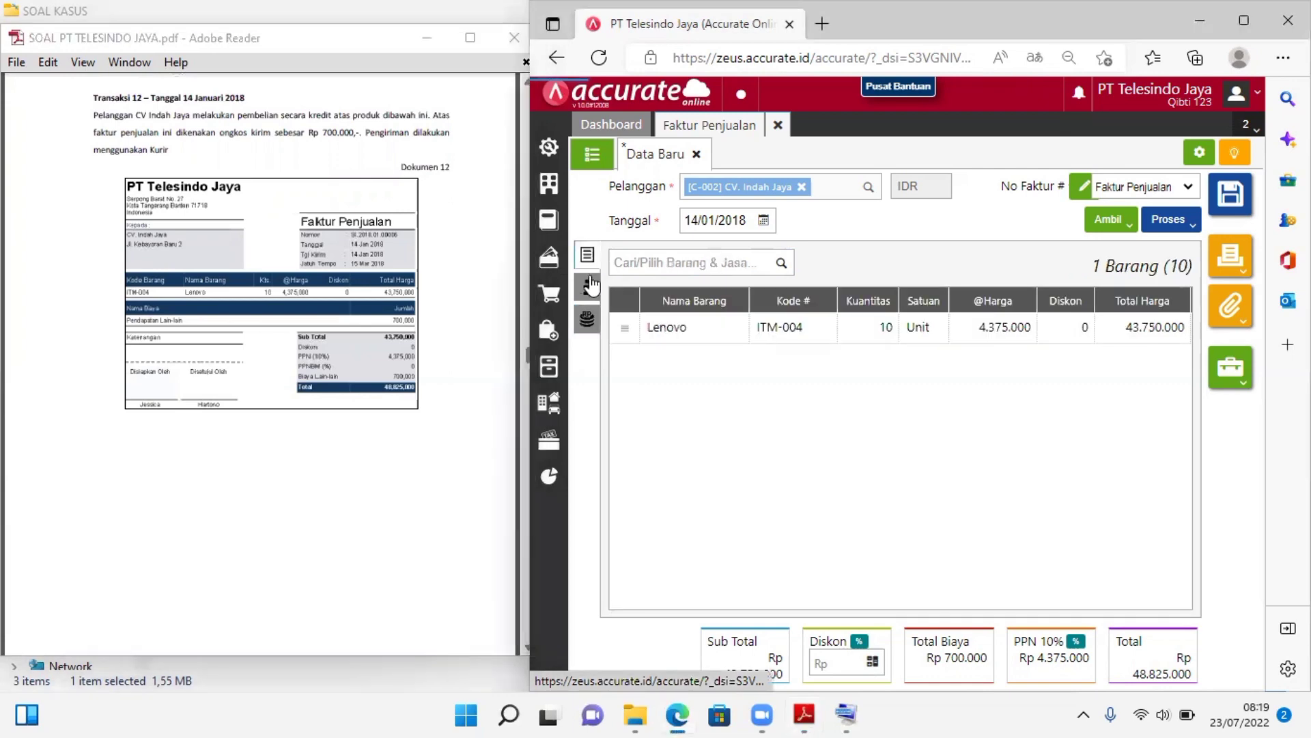
pyautogui.click(592, 286)
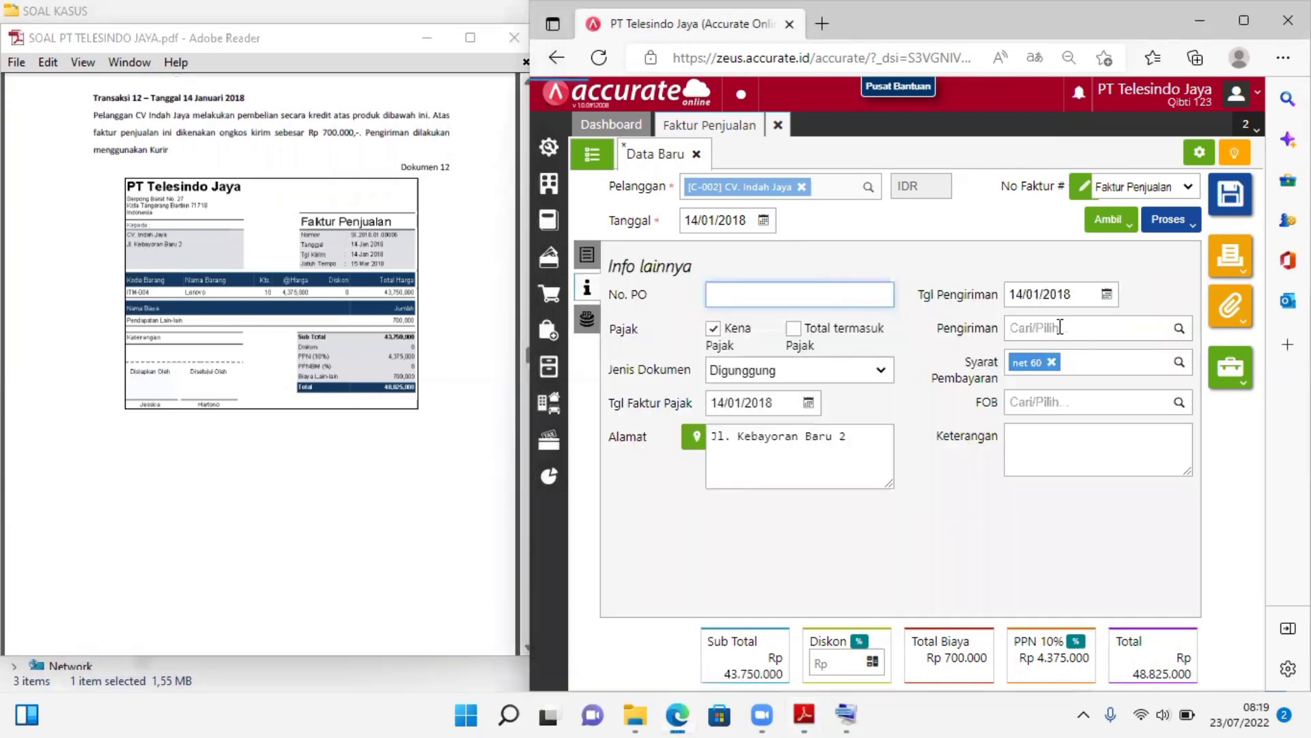
pyautogui.click(1060, 328)
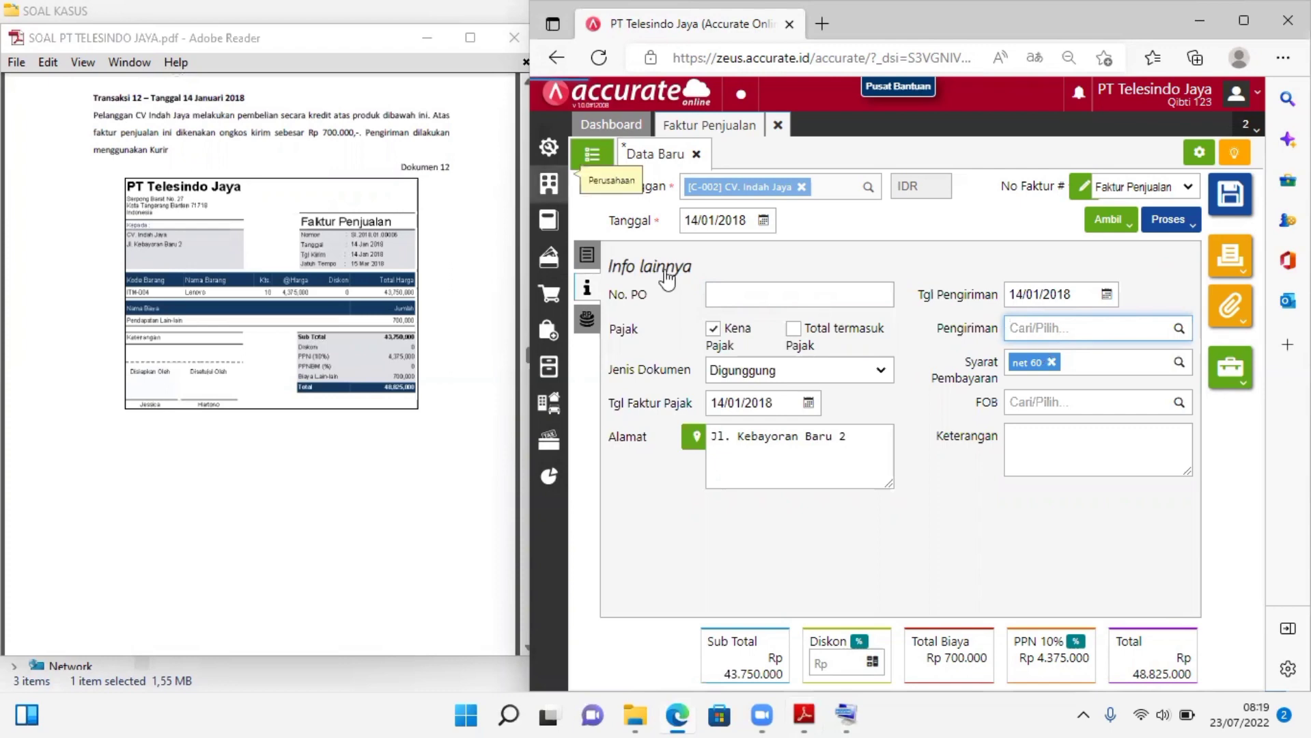
pyautogui.click(1087, 334)
pyautogui.write('ku')
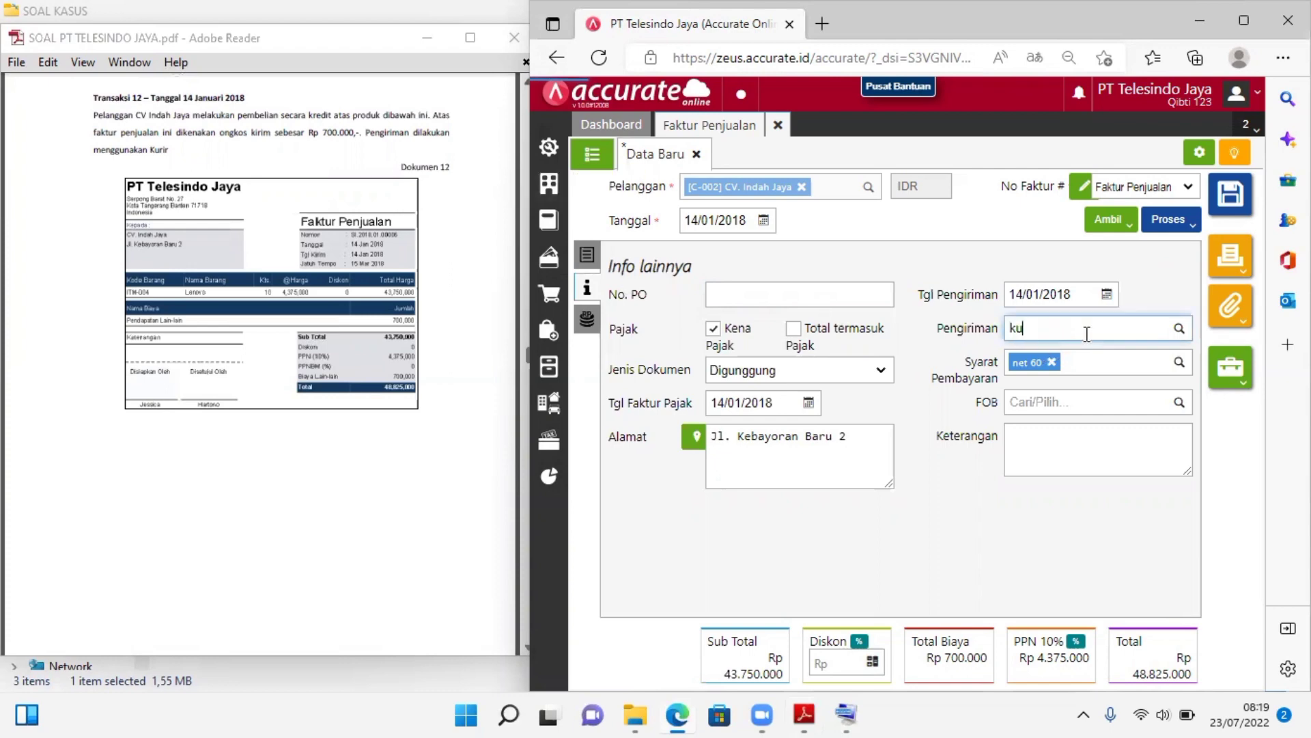
pyautogui.write('rr')
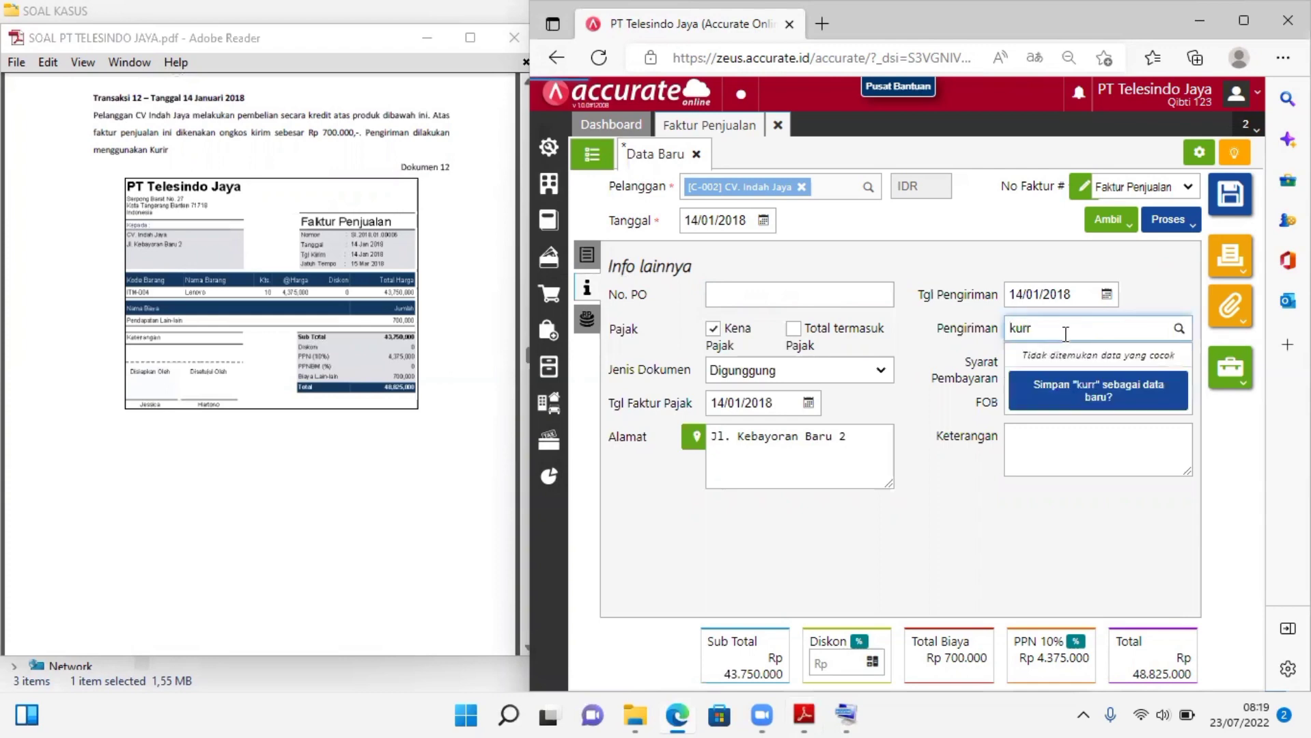
pyautogui.press('BackSpace')
pyautogui.write('ir')
pyautogui.click(1067, 357)
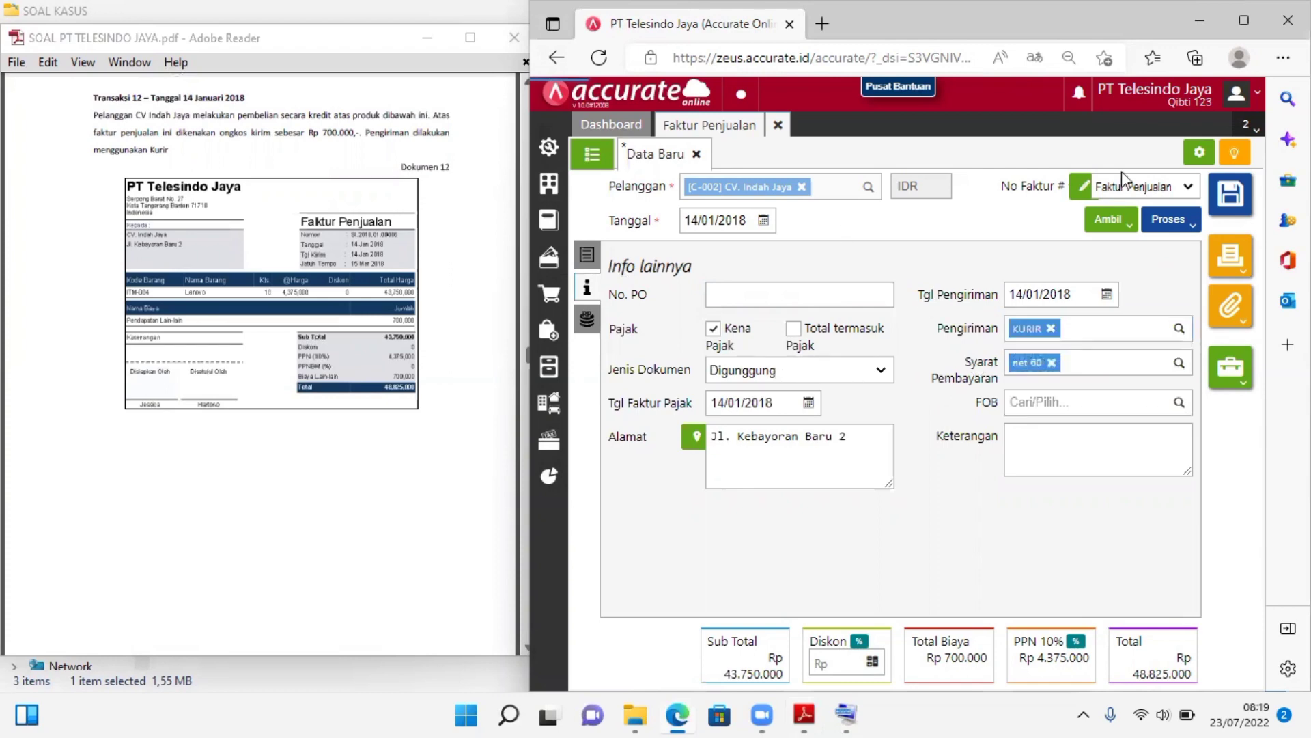
pyautogui.click(1246, 210)
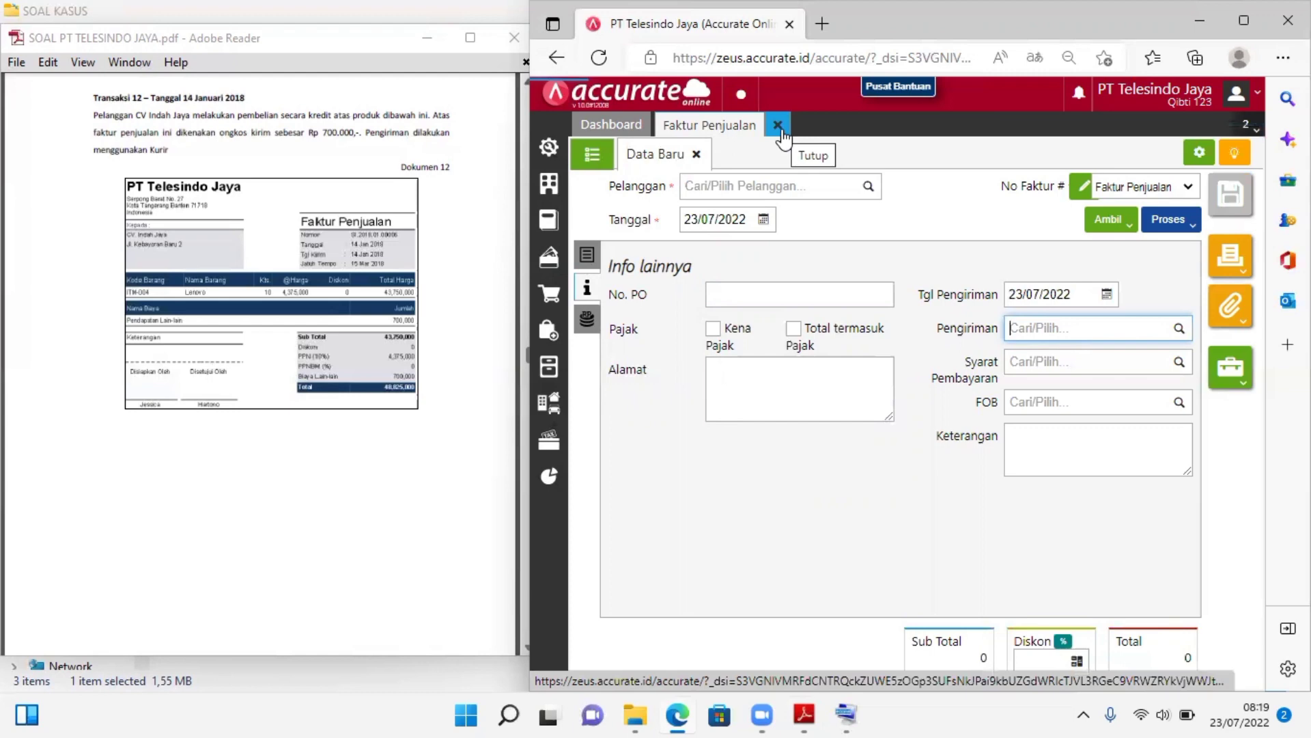
pyautogui.click(607, 166)
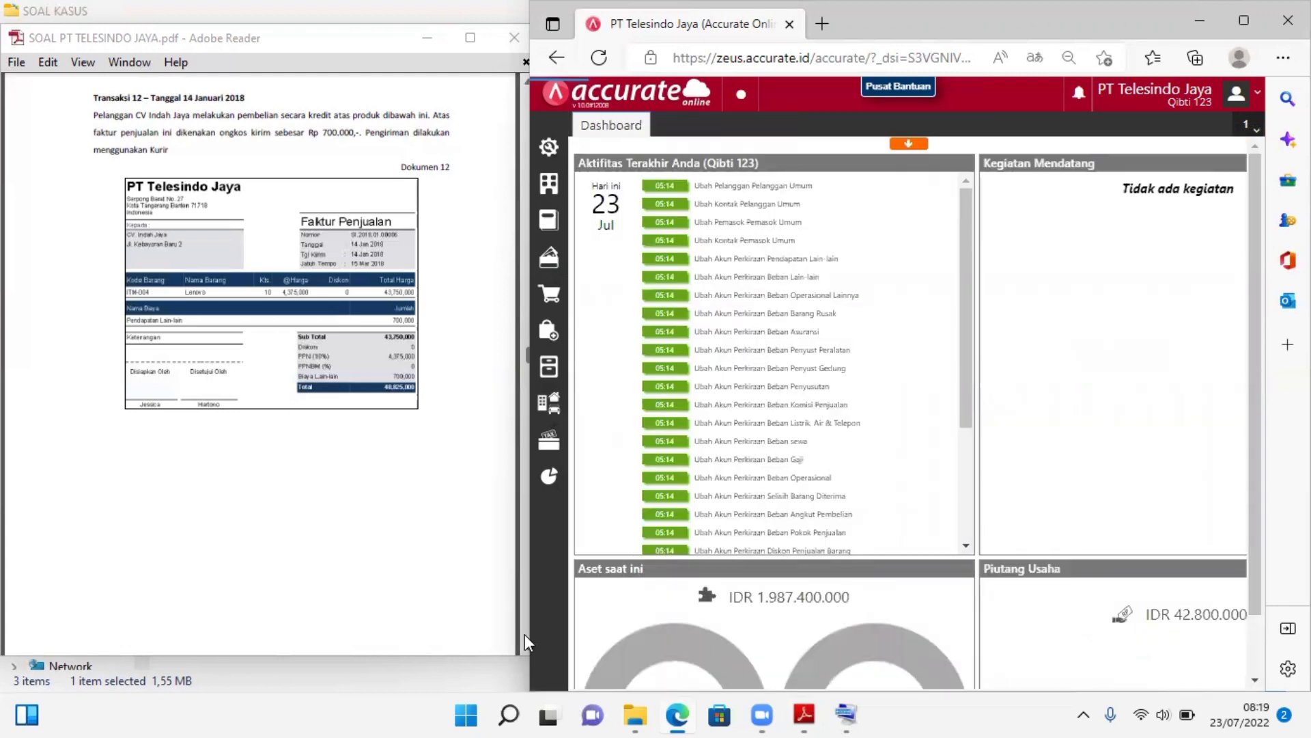
# Start a new sales receipt (Penerimaan Penjualan) for Transaksi 13 with CV. Murah Makmur as the paying customer
pyautogui.click(525, 634)
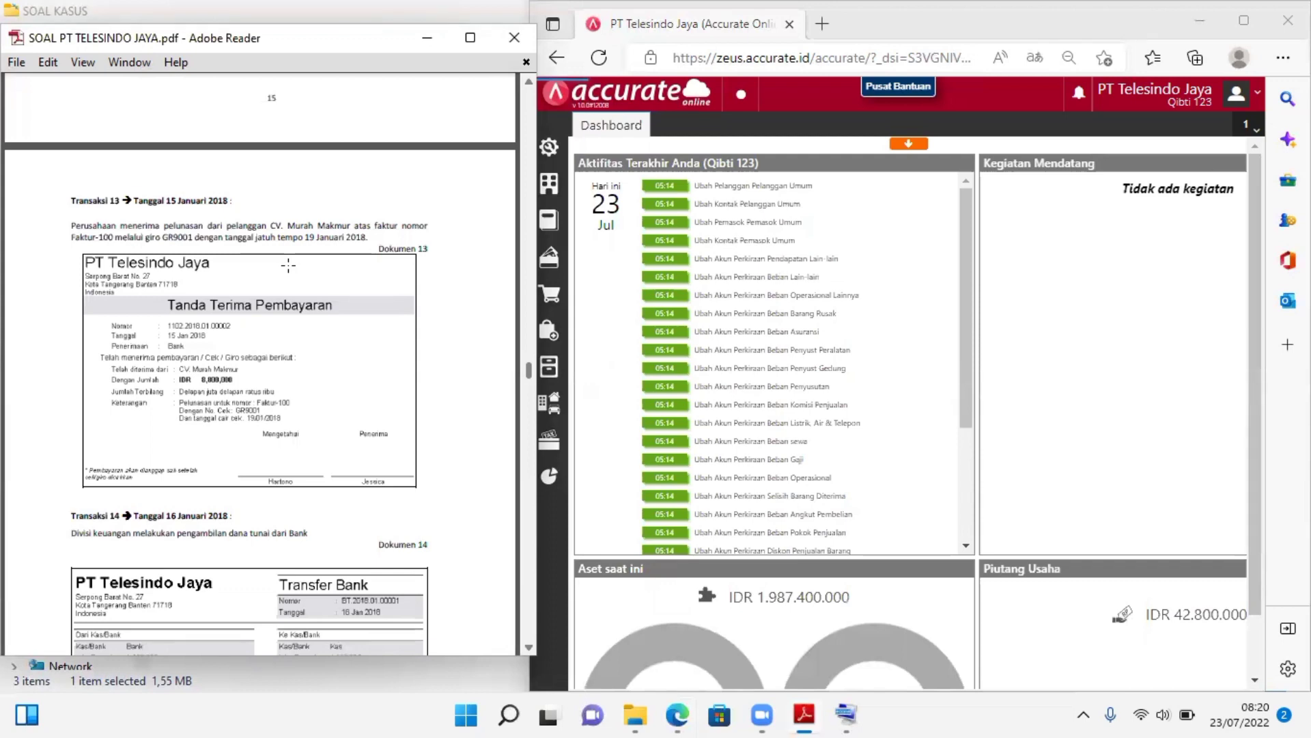
pyautogui.click(561, 292)
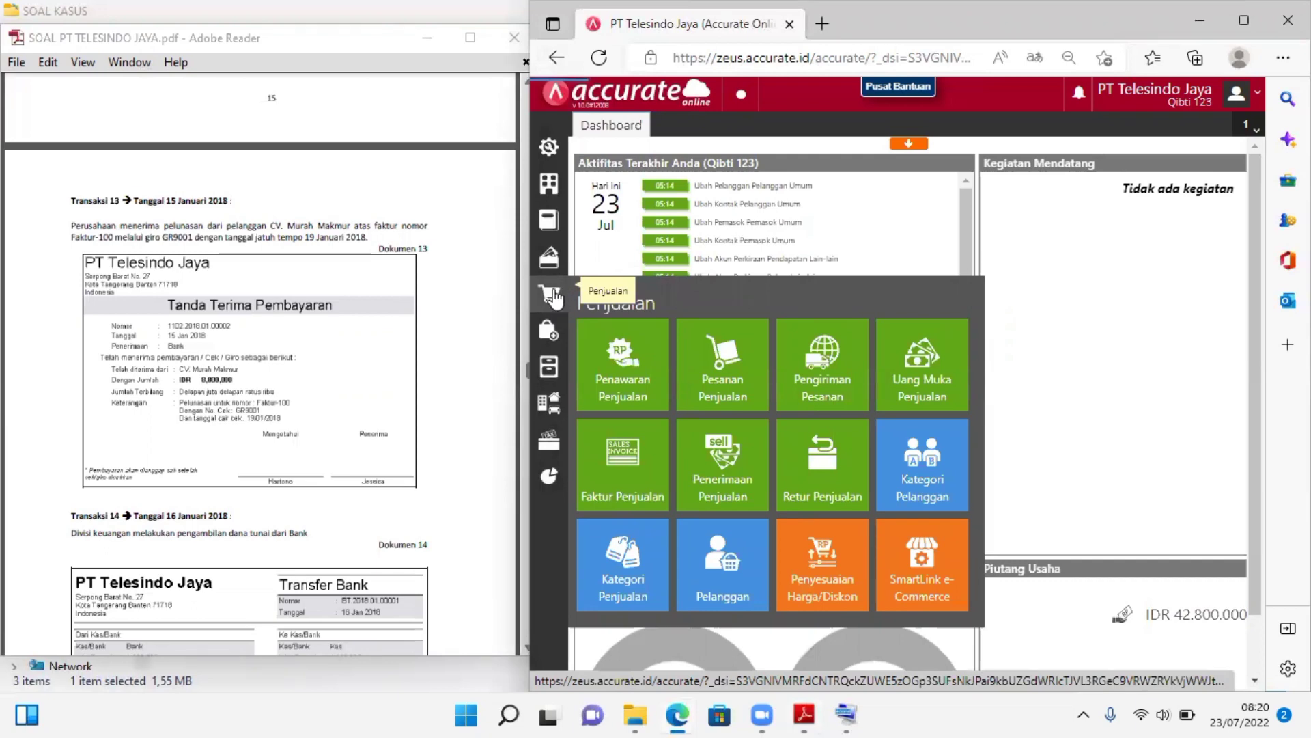
pyautogui.click(739, 471)
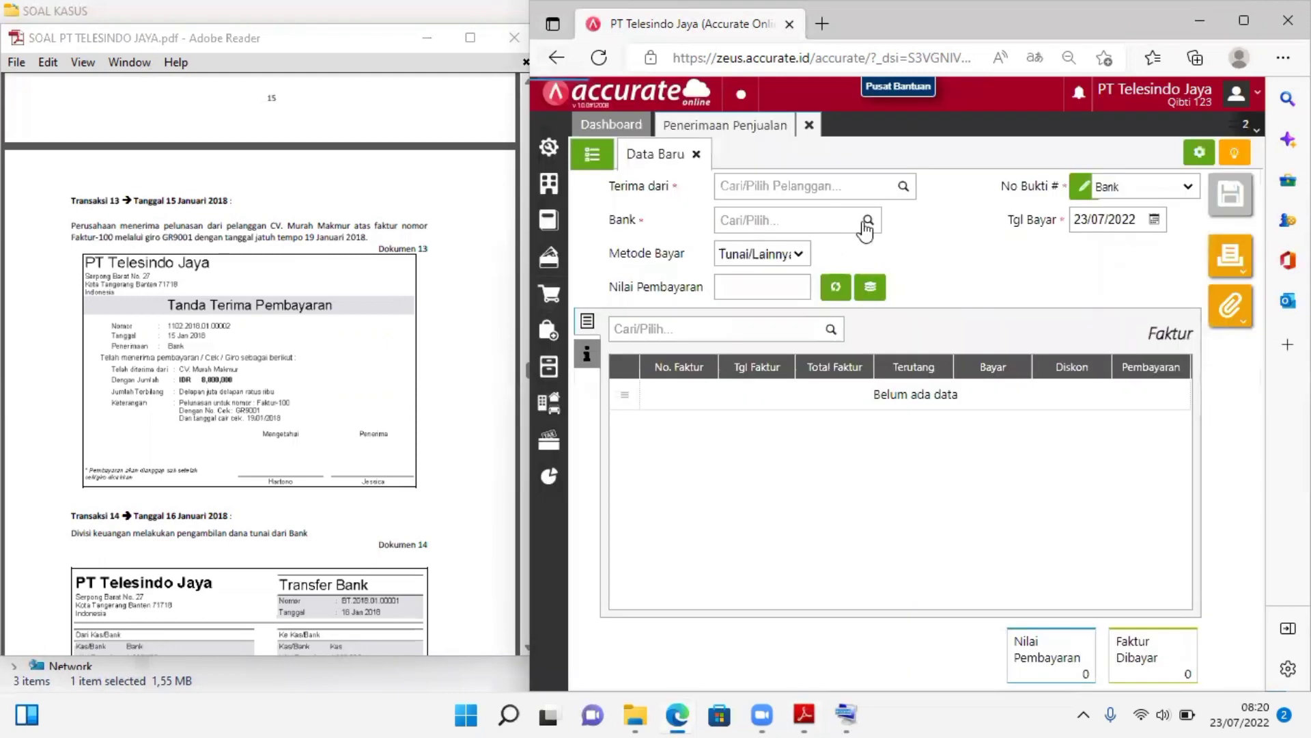
pyautogui.click(902, 187)
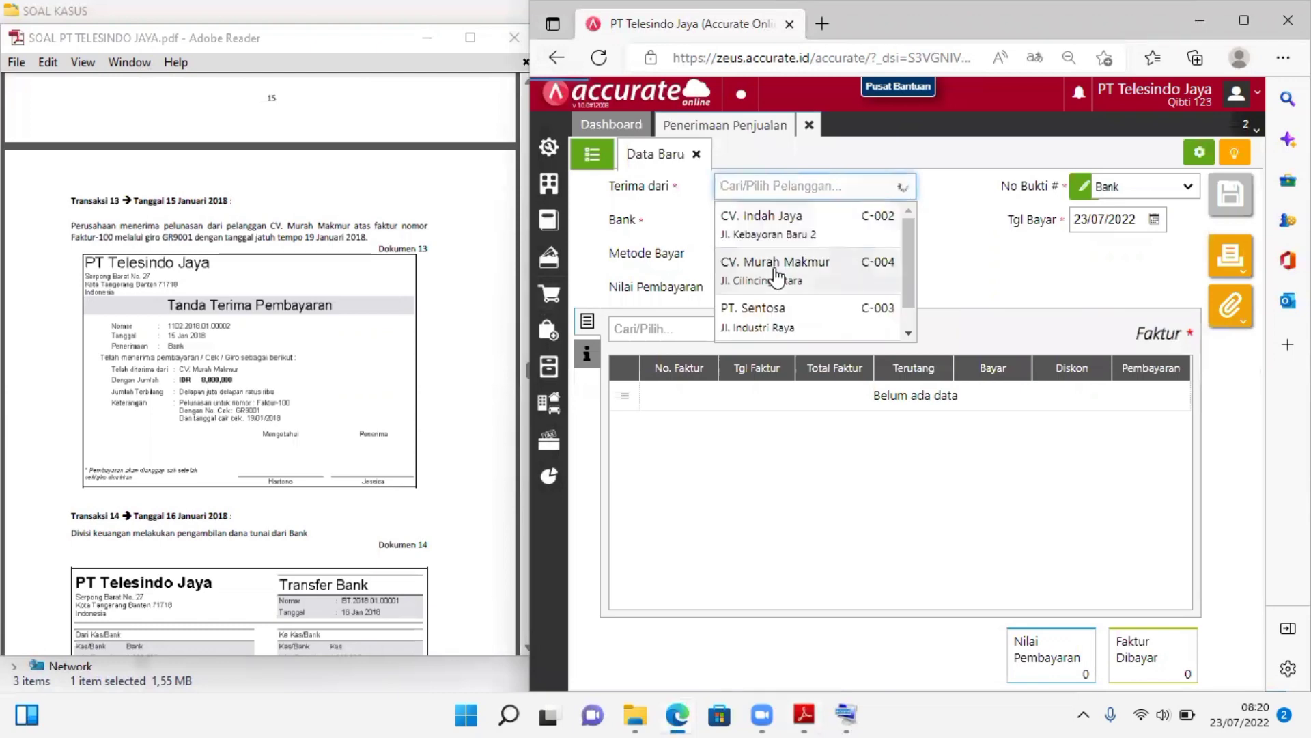
pyautogui.click(777, 273)
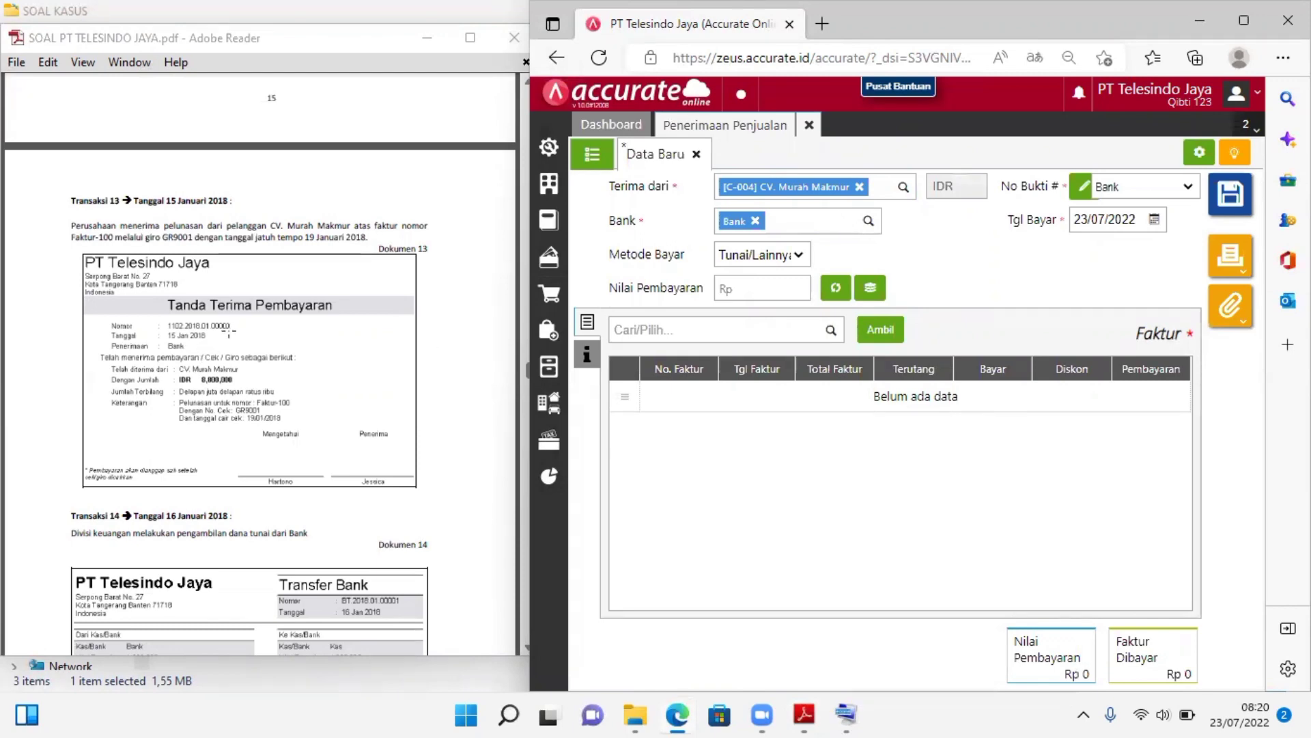
# Set the receipt's payment method (Metode Bayar) to Cek/Giro with giro number GR9001
pyautogui.click(778, 258)
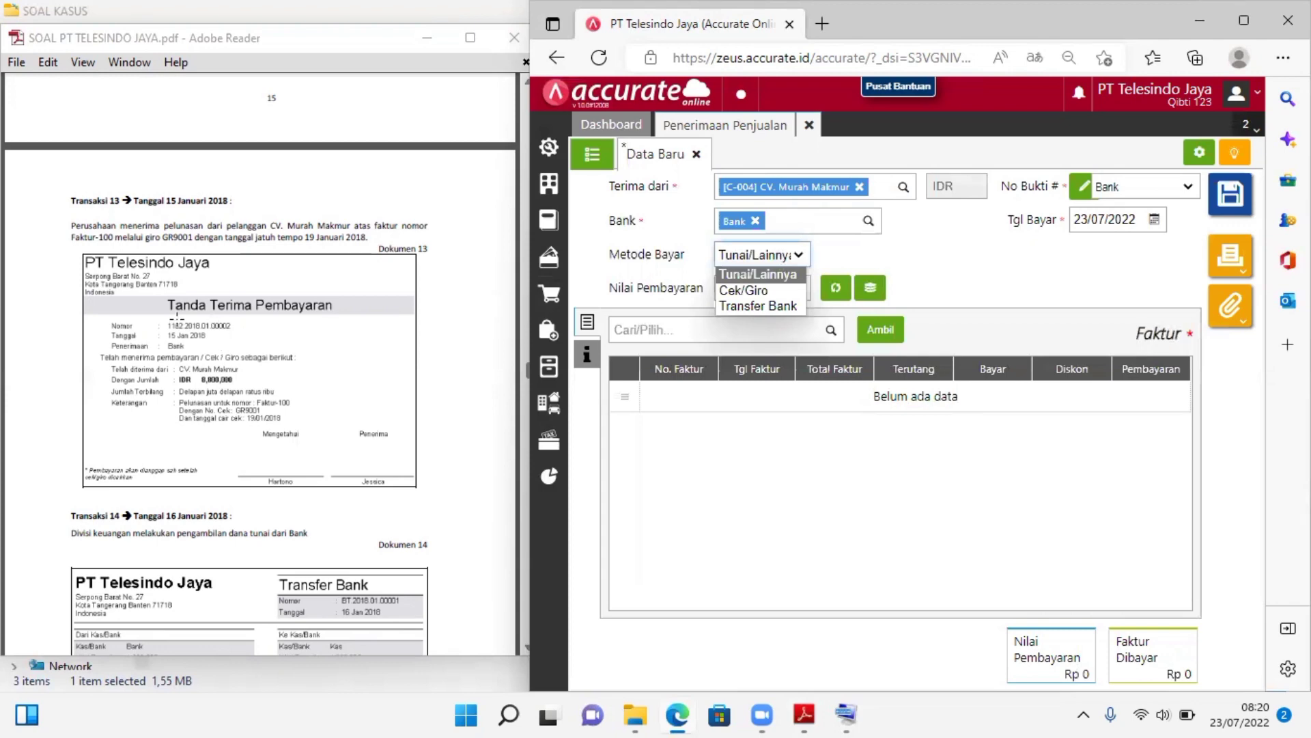
pyautogui.click(769, 289)
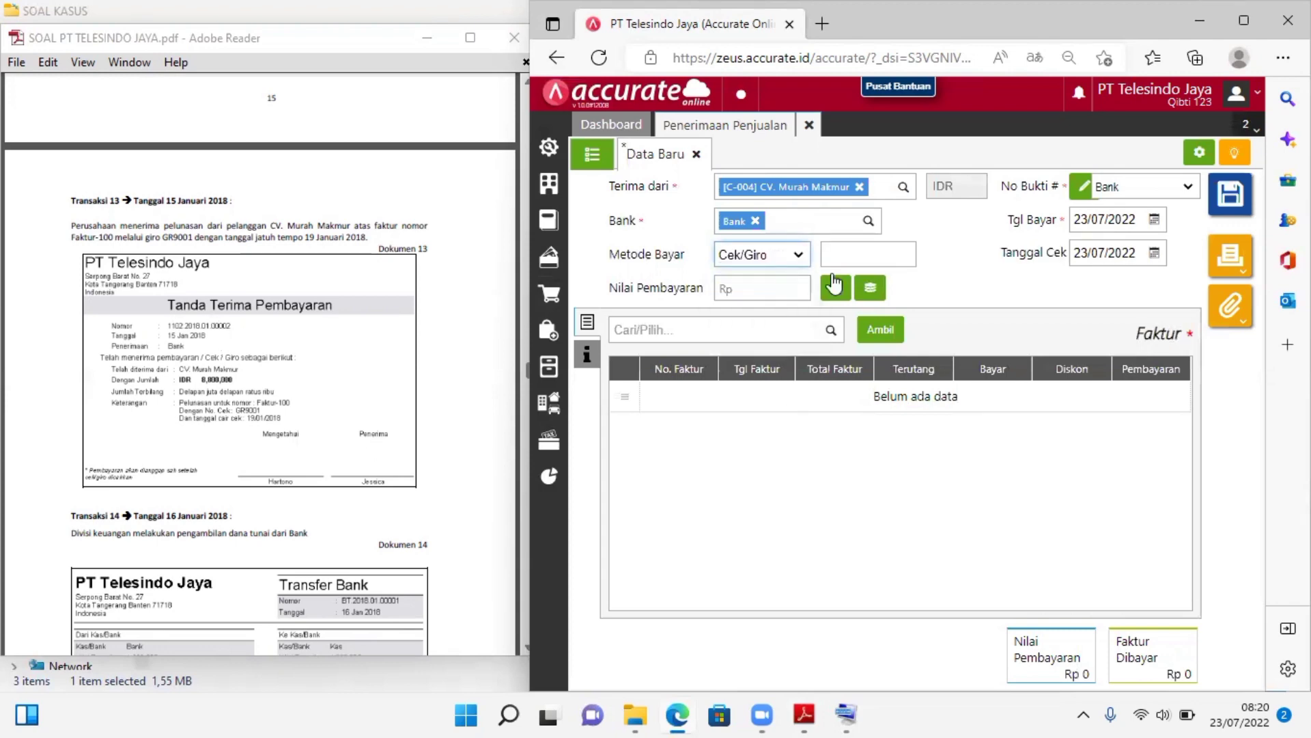
pyautogui.click(879, 254)
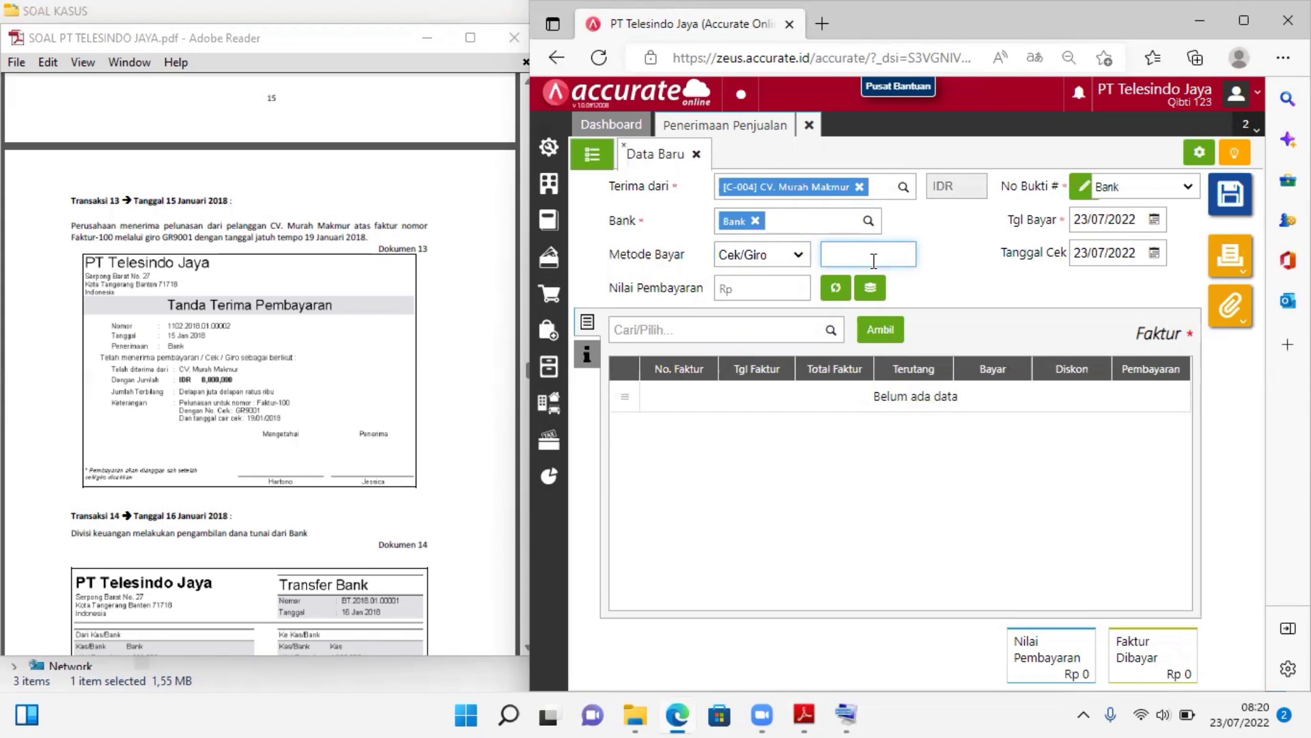
pyautogui.write('GR9001')
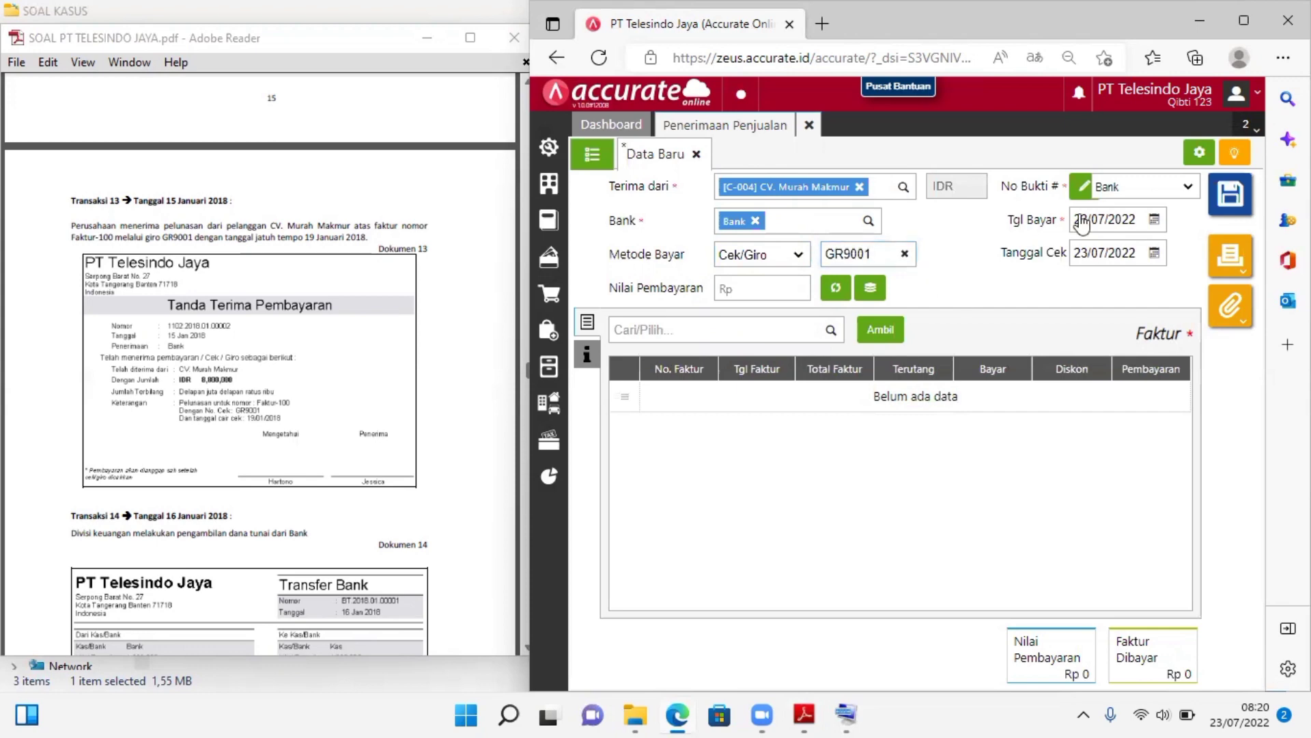
# Set the receipt's payment date (Tgl Bayar) to 15/01/2018
pyautogui.click(1113, 218)
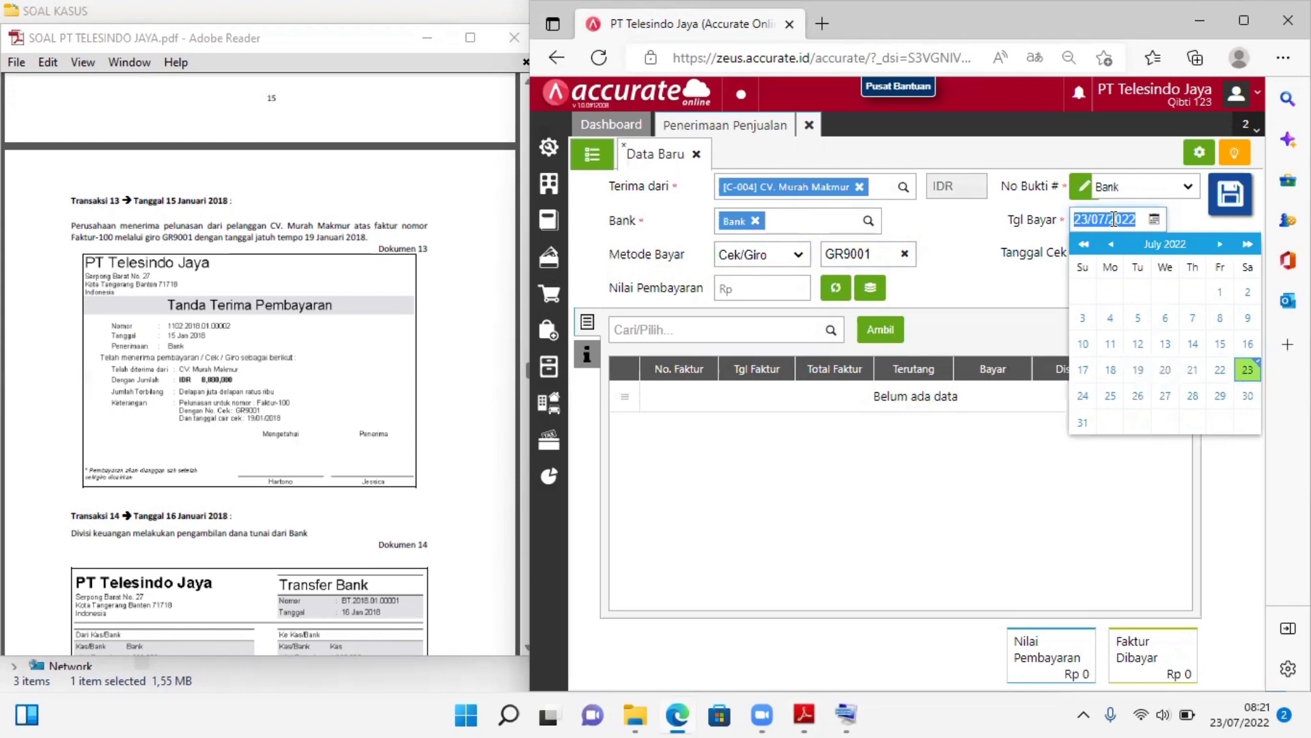
pyautogui.write('14/__/____')
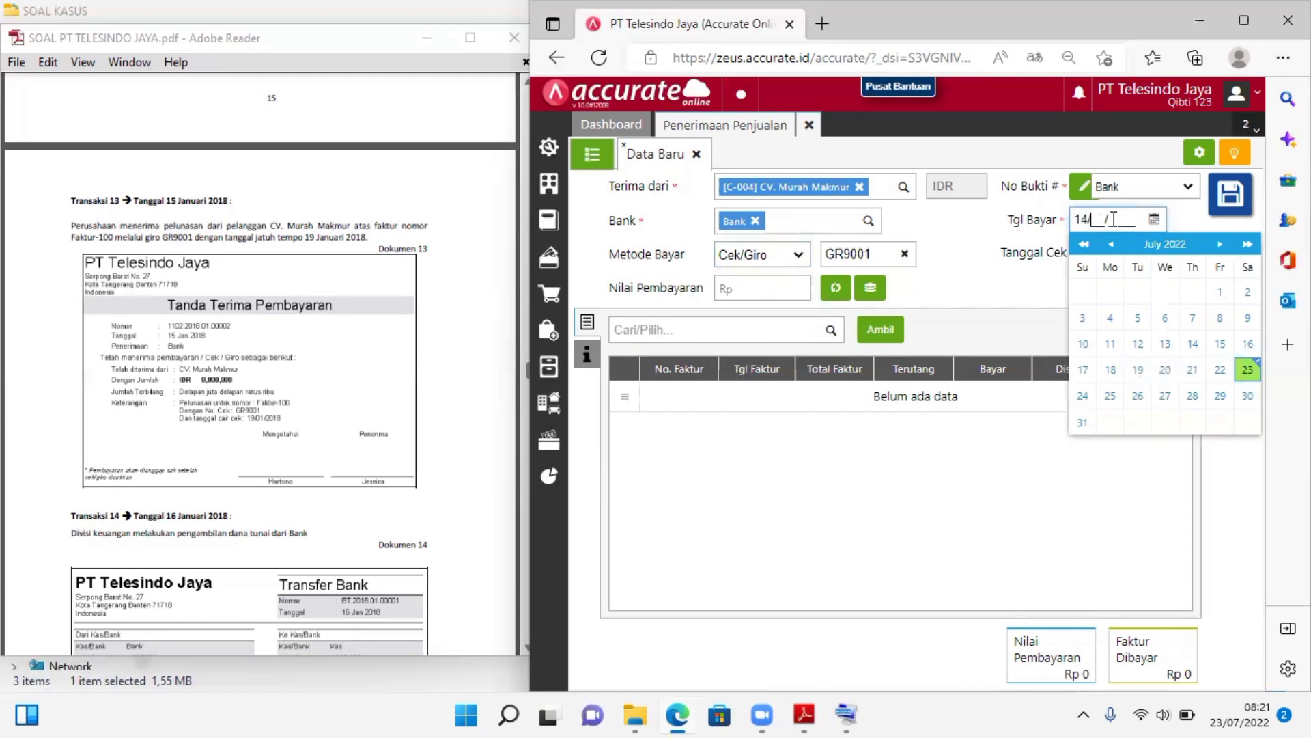
pyautogui.press('Left')
pyautogui.press('Delete')
pyautogui.write('5/01/2019')
pyautogui.press('BackSpace')
pyautogui.write('8')
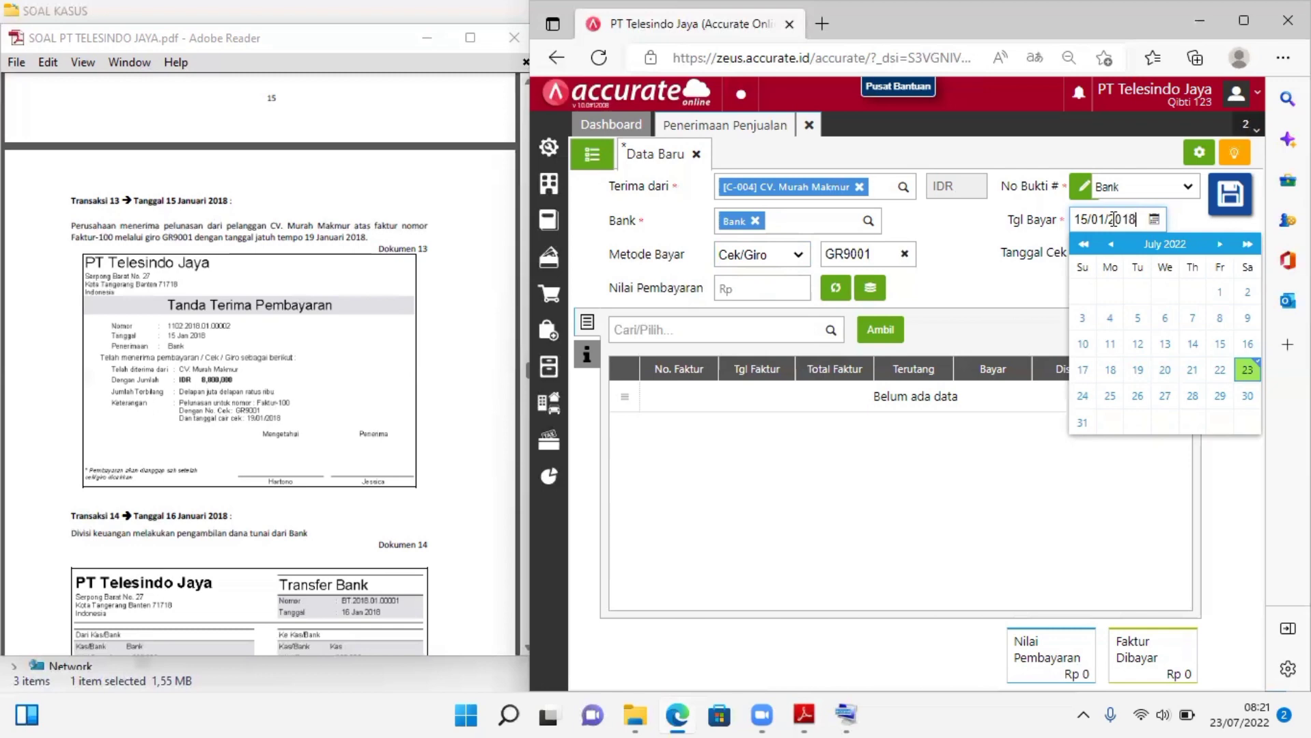
pyautogui.click(969, 260)
# Set the giro date (Tanggal Cek) on the receipt to 15/01/2018
pyautogui.click(1100, 254)
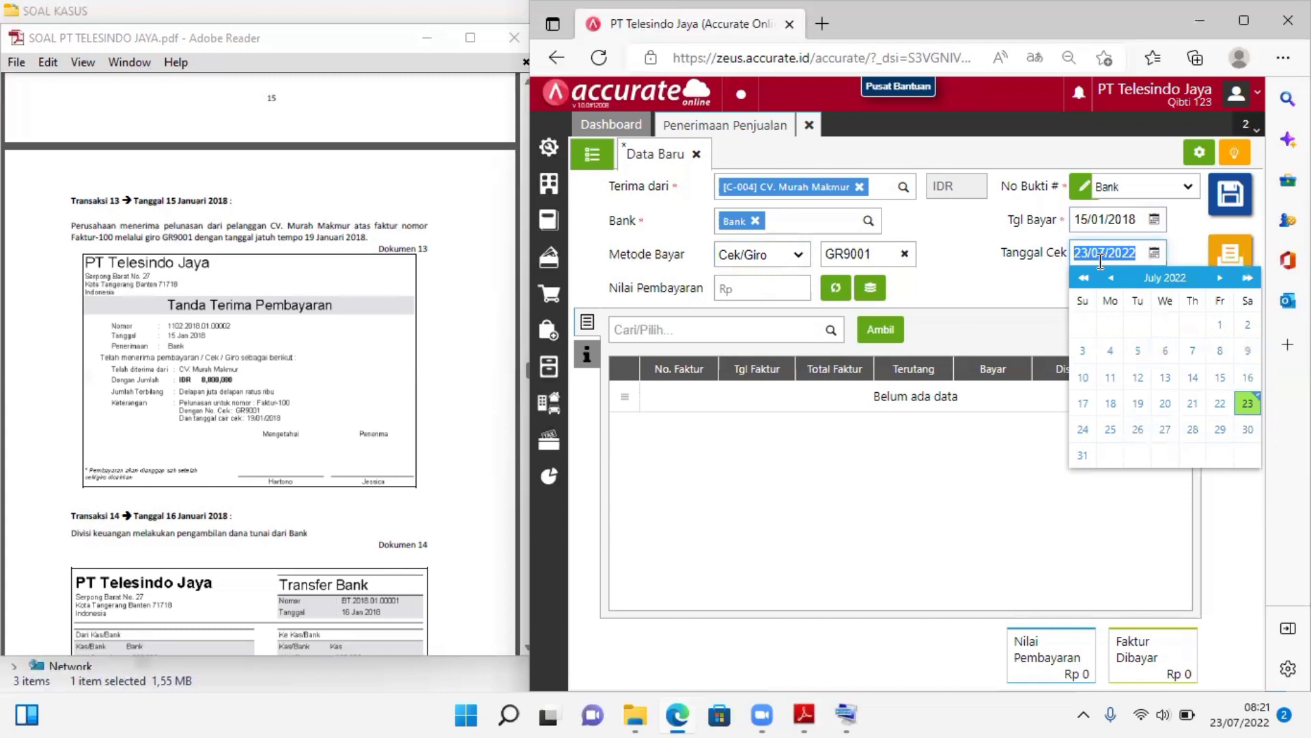
pyautogui.write('15/01/2018')
pyautogui.click(1034, 287)
# Add invoice Faktur-100 to the receipt with a payment of Rp 8.800.000
pyautogui.click(588, 353)
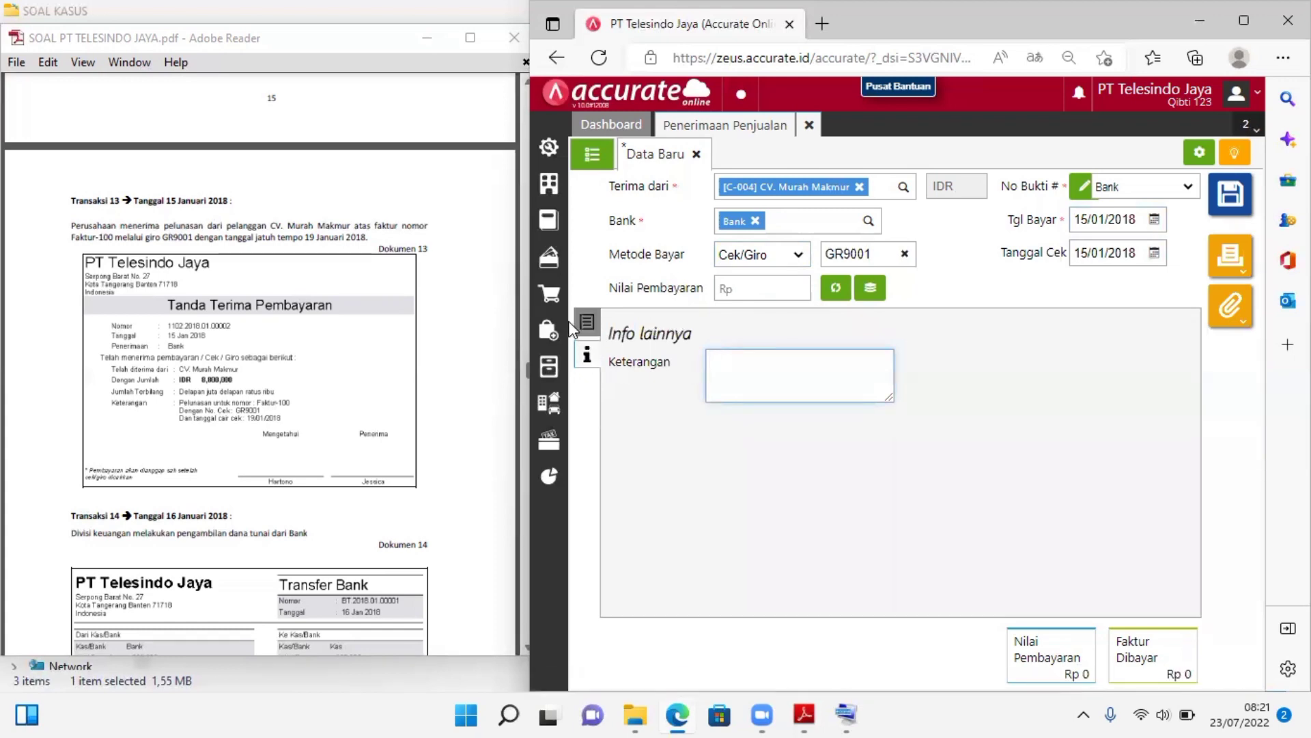
pyautogui.click(589, 323)
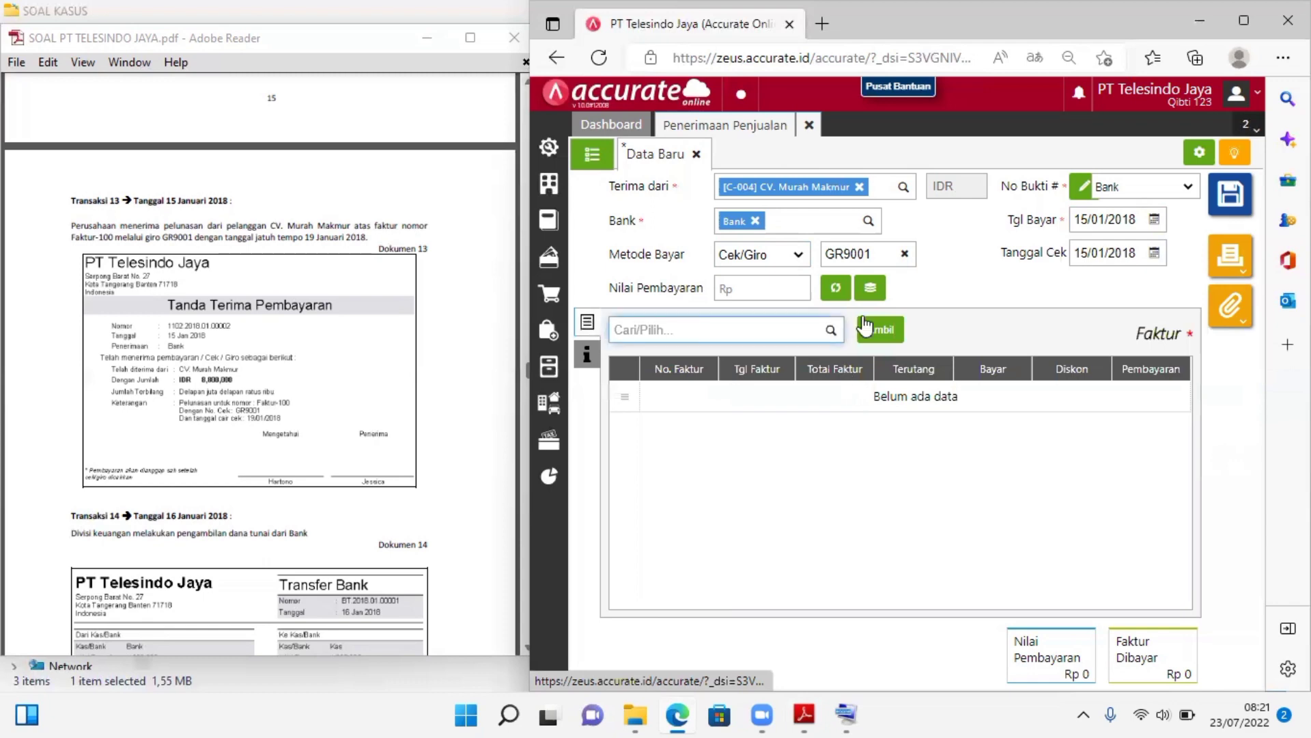
pyautogui.click(831, 332)
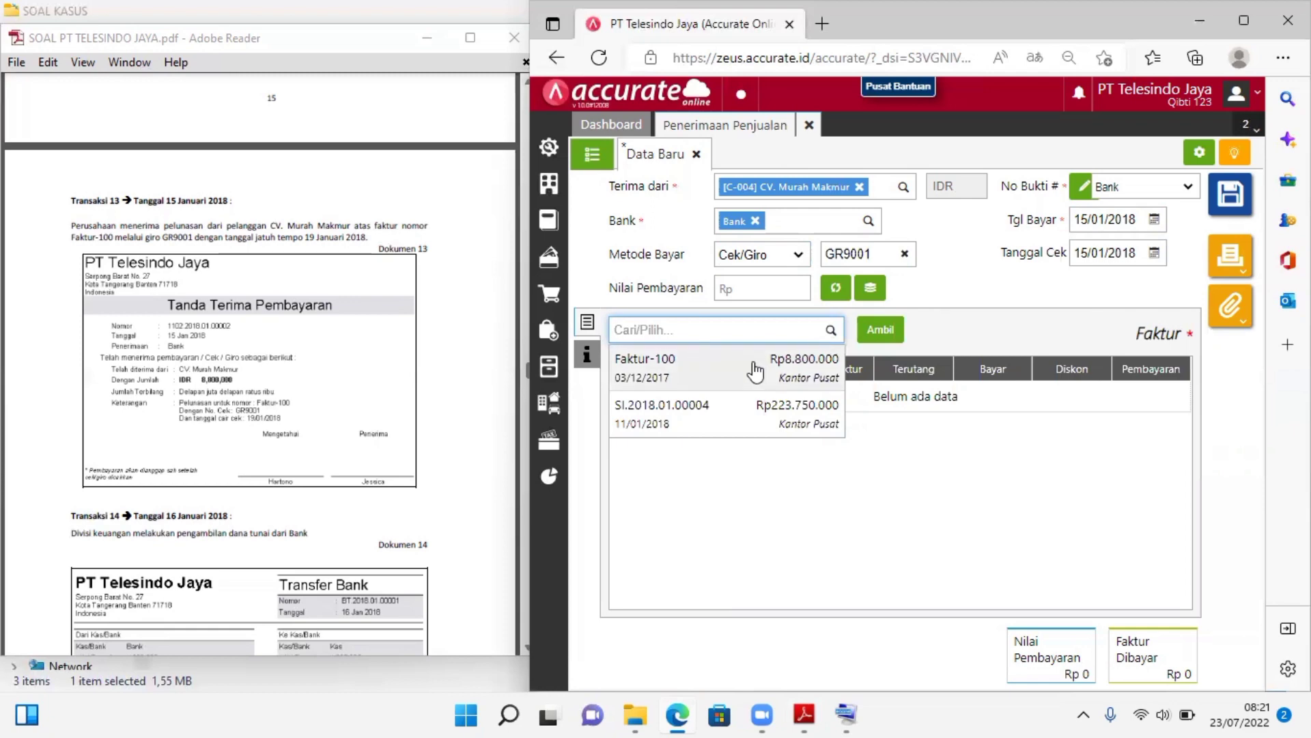
pyautogui.click(755, 371)
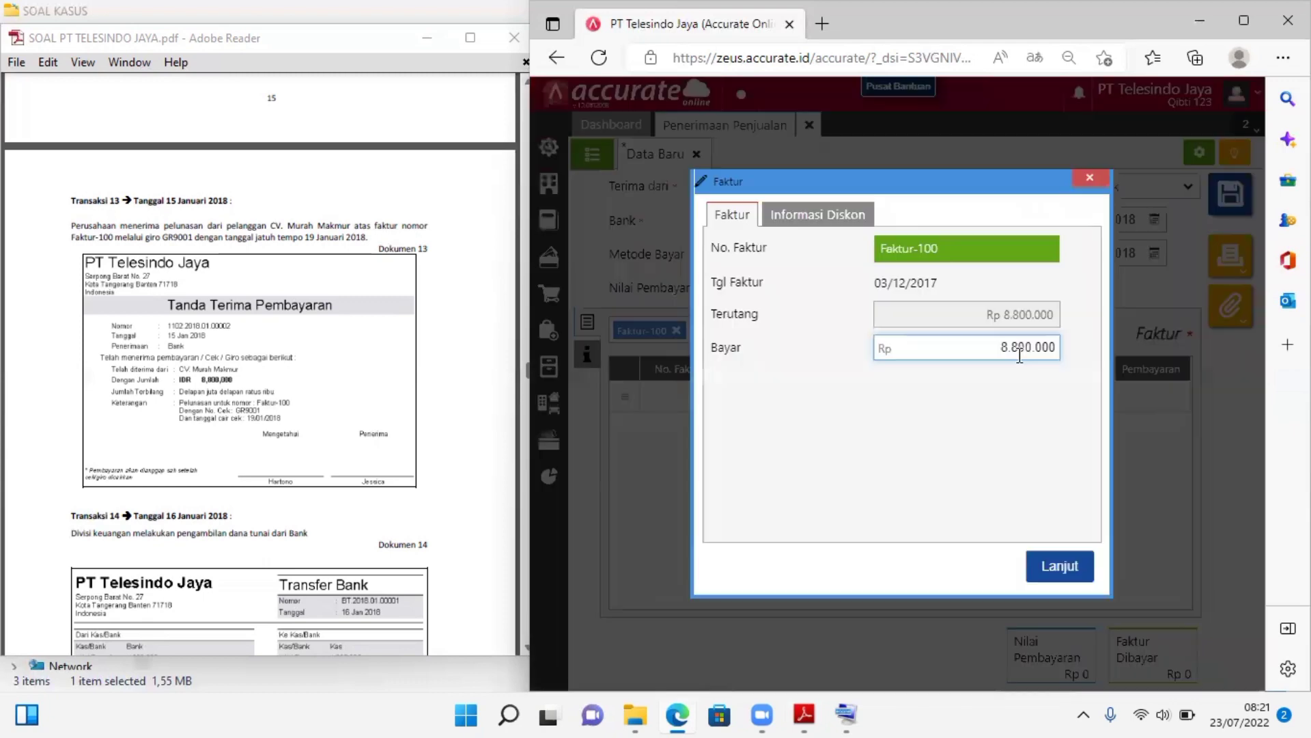
pyautogui.click(1057, 569)
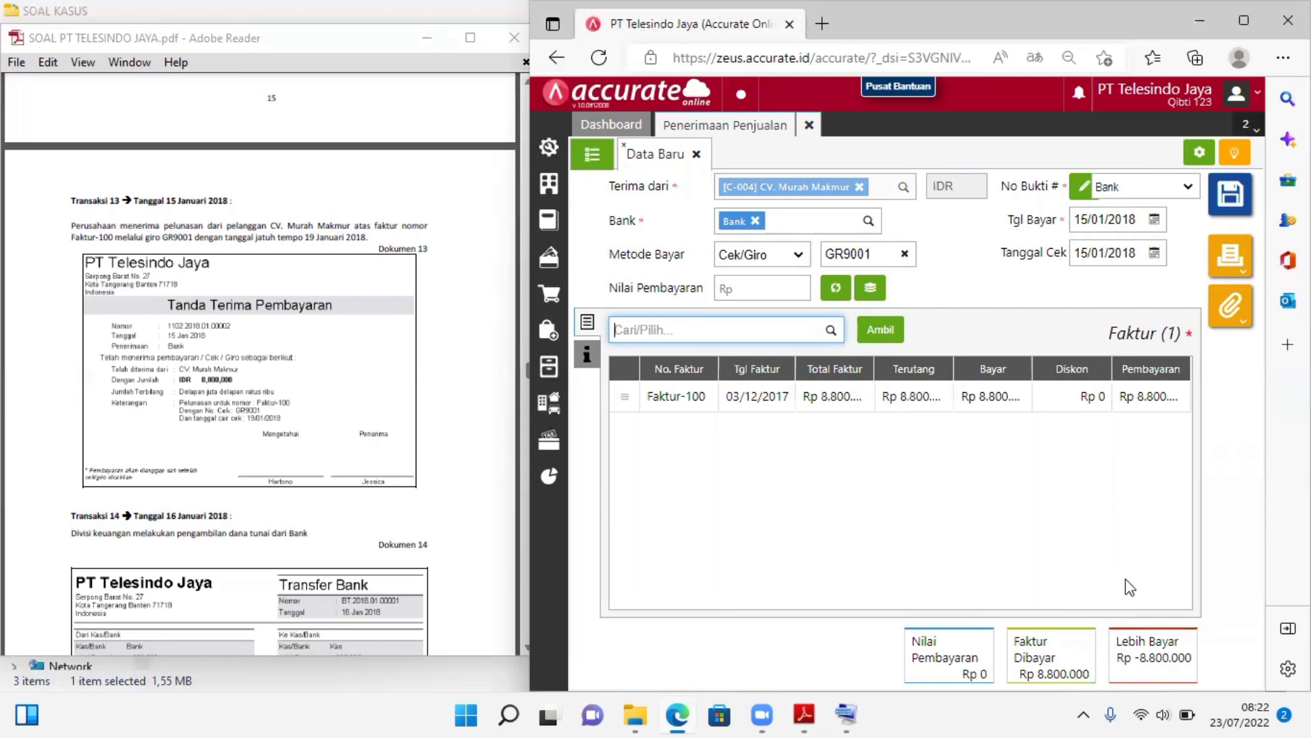
# Calculate the receipt's payment value (Nilai Pembayaran) from Faktur-100, then save the receipt and close the Penerimaan Penjualan form
pyautogui.click(1029, 403)
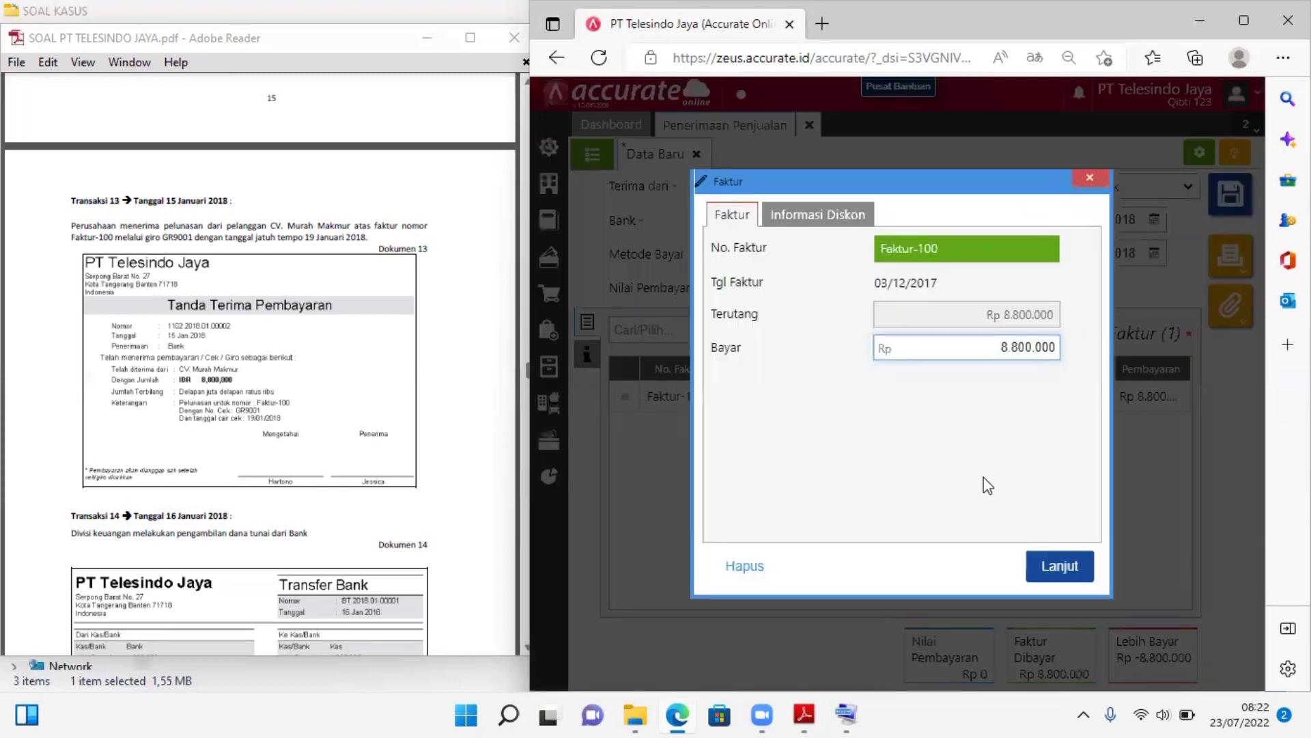
pyautogui.click(1069, 573)
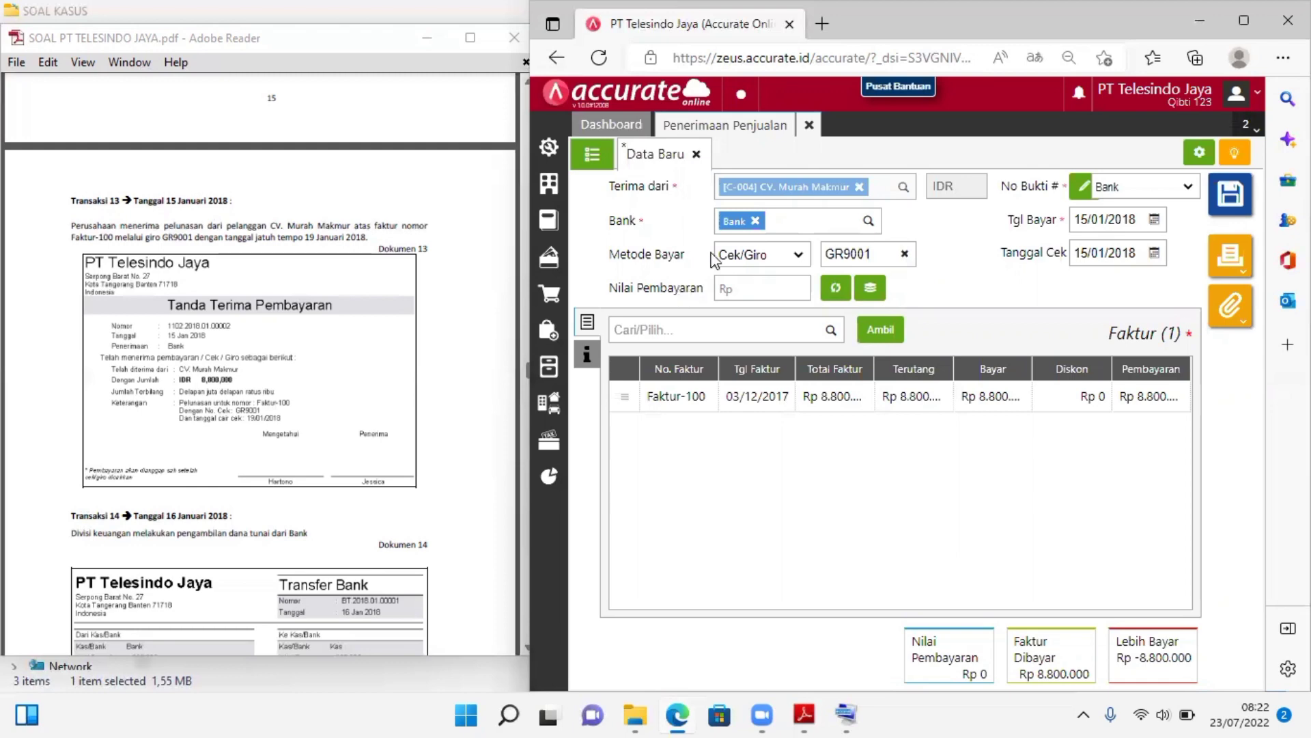
pyautogui.click(835, 288)
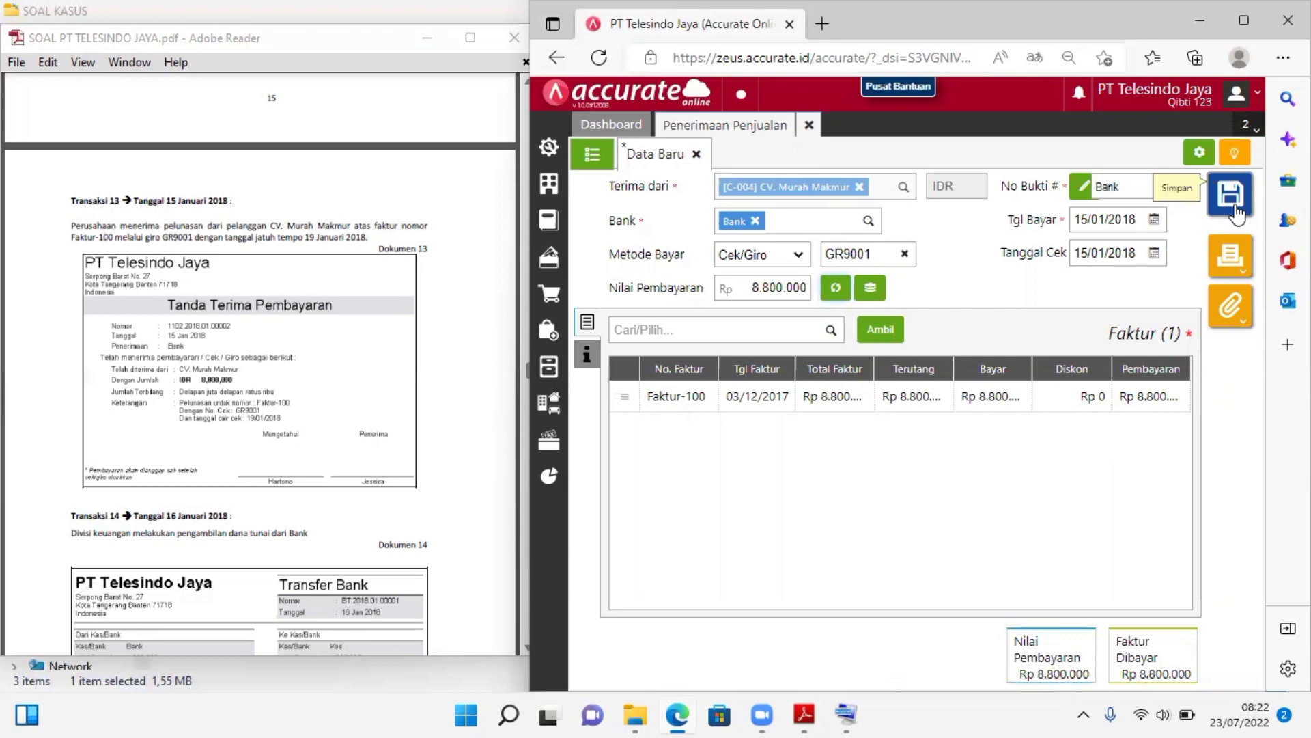
pyautogui.click(1234, 213)
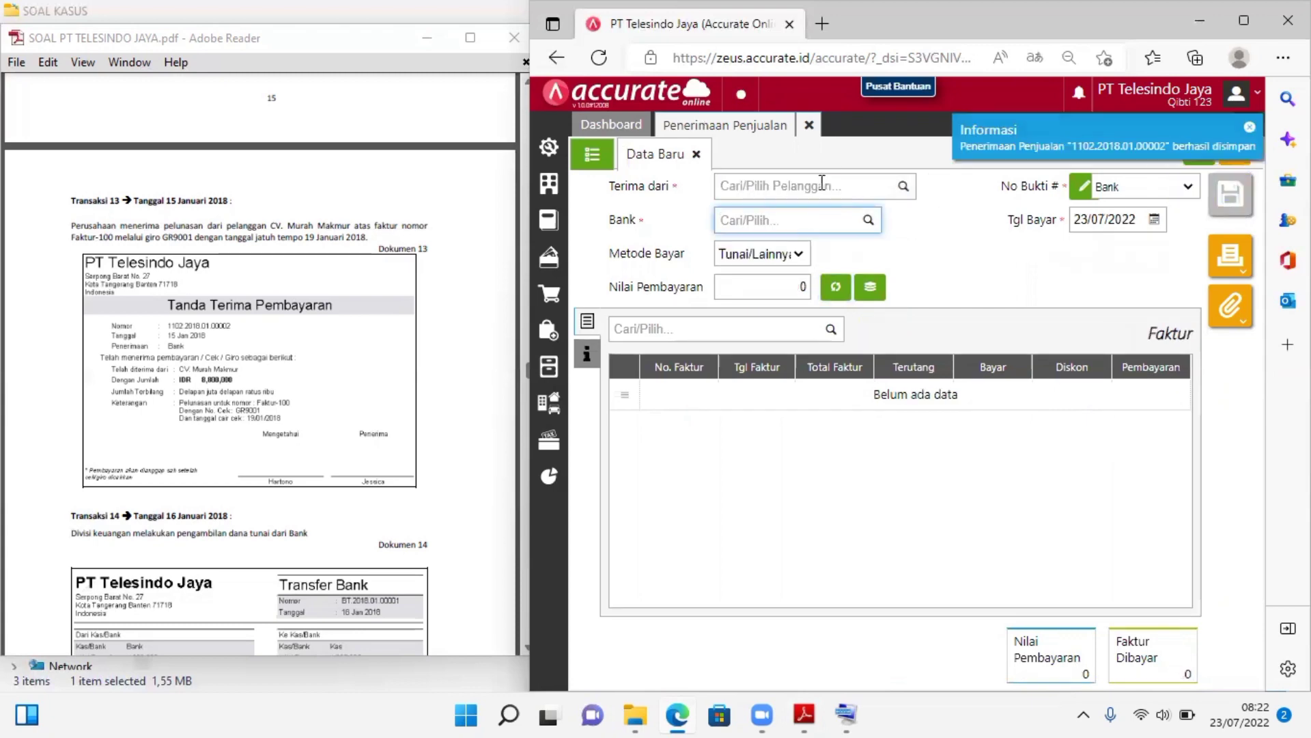
pyautogui.click(808, 125)
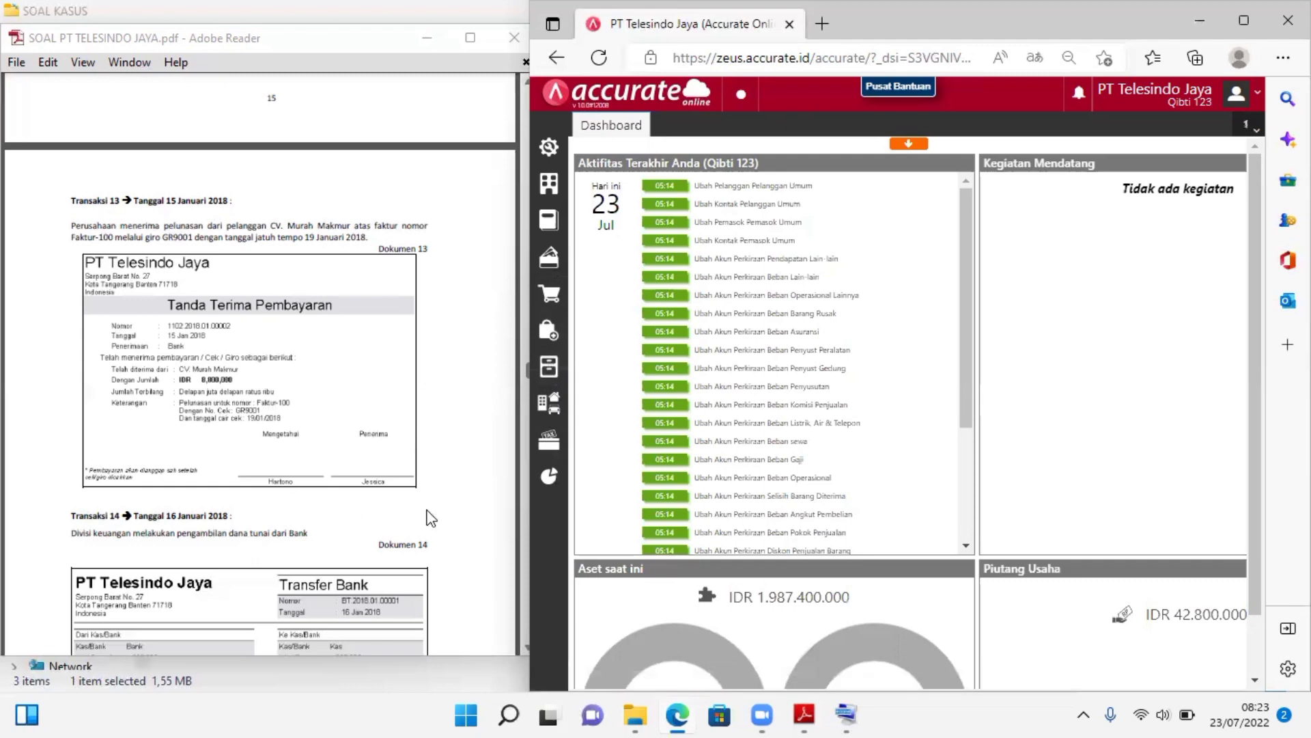
# Bring Transaksi 14 into view in the case PDF and open a new Transfer Bank entry in Accurate Online
pyautogui.click(521, 640)
pyautogui.scroll(-3, 521, 640)
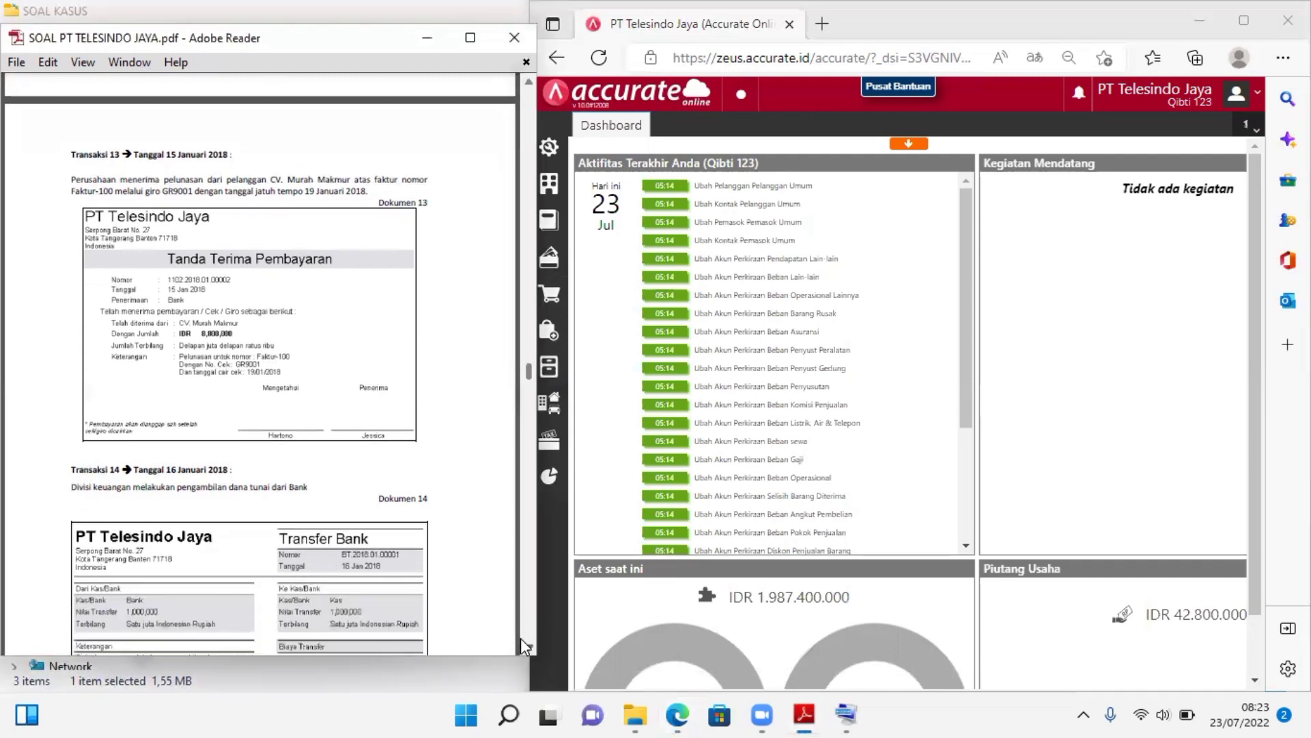
pyautogui.scroll(-4, 521, 638)
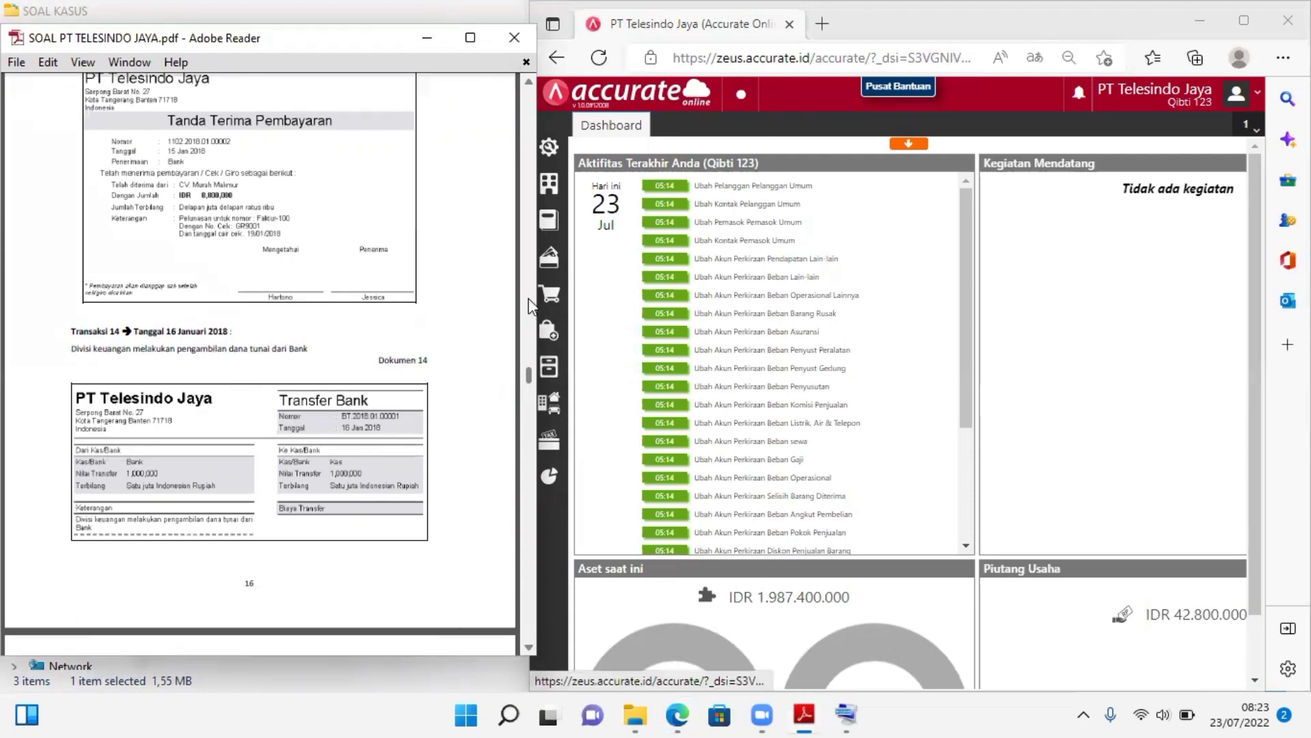
pyautogui.click(553, 258)
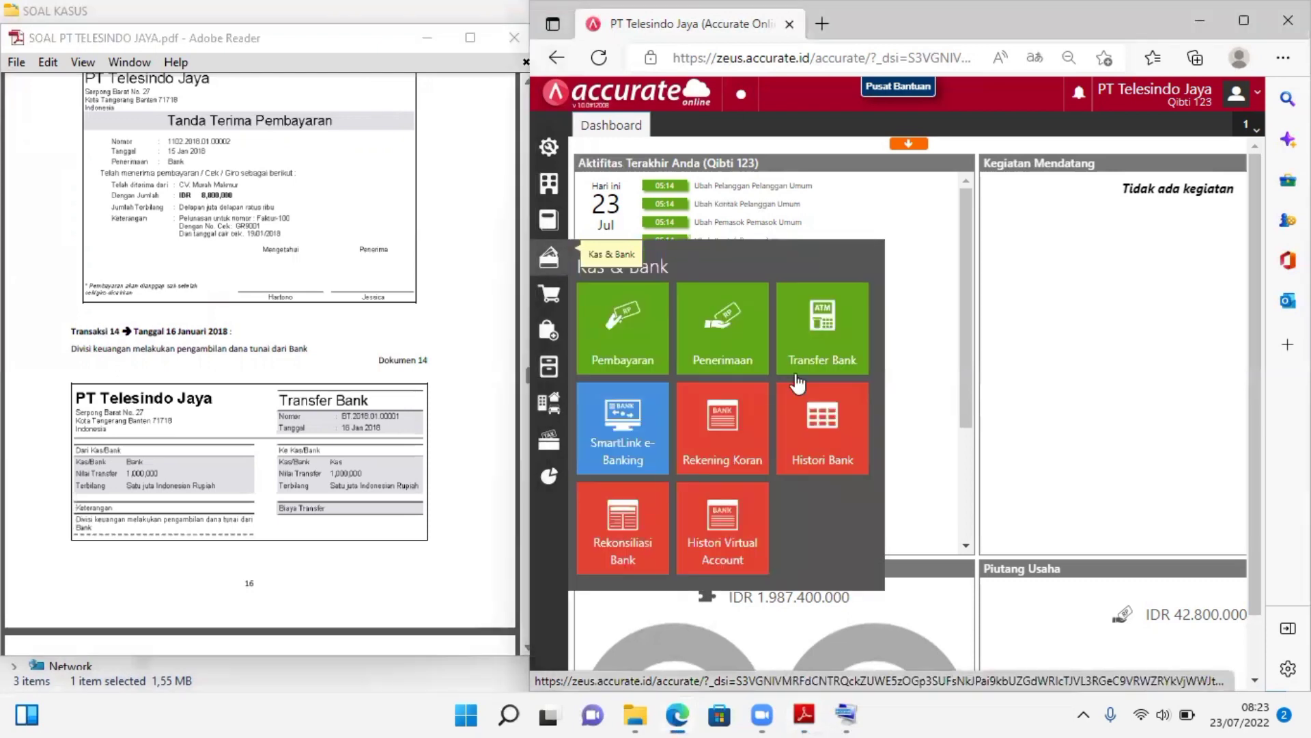
pyautogui.click(817, 362)
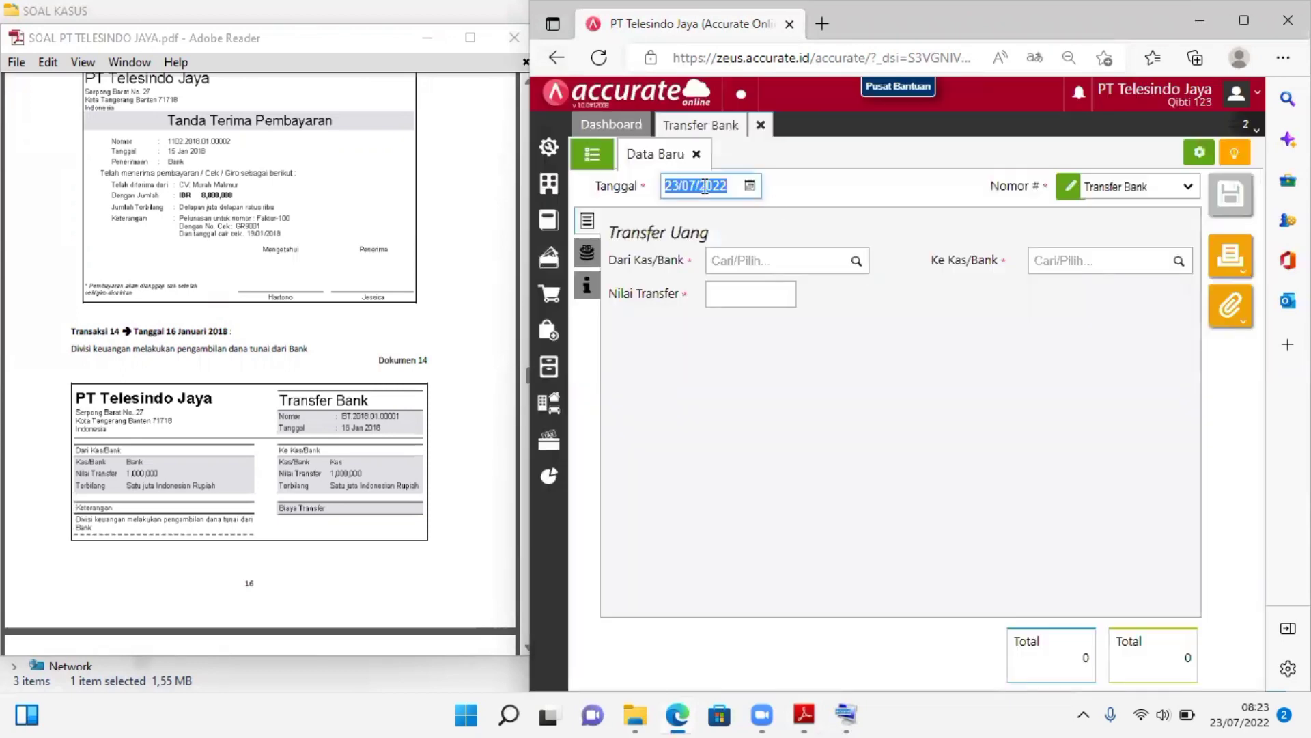
# Set the bank transfer's date (Tanggal) to 16/01/2018
pyautogui.write('1')
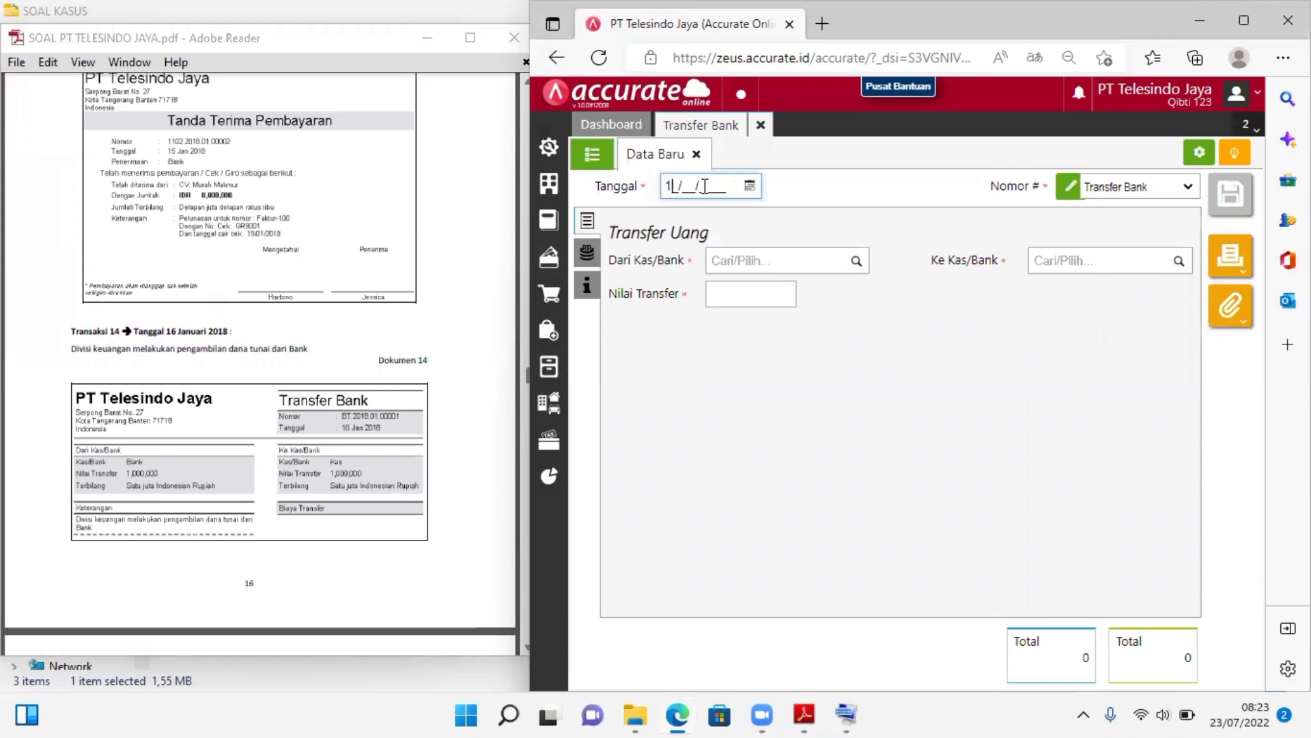
pyautogui.write('6/01/2018')
pyautogui.click(895, 205)
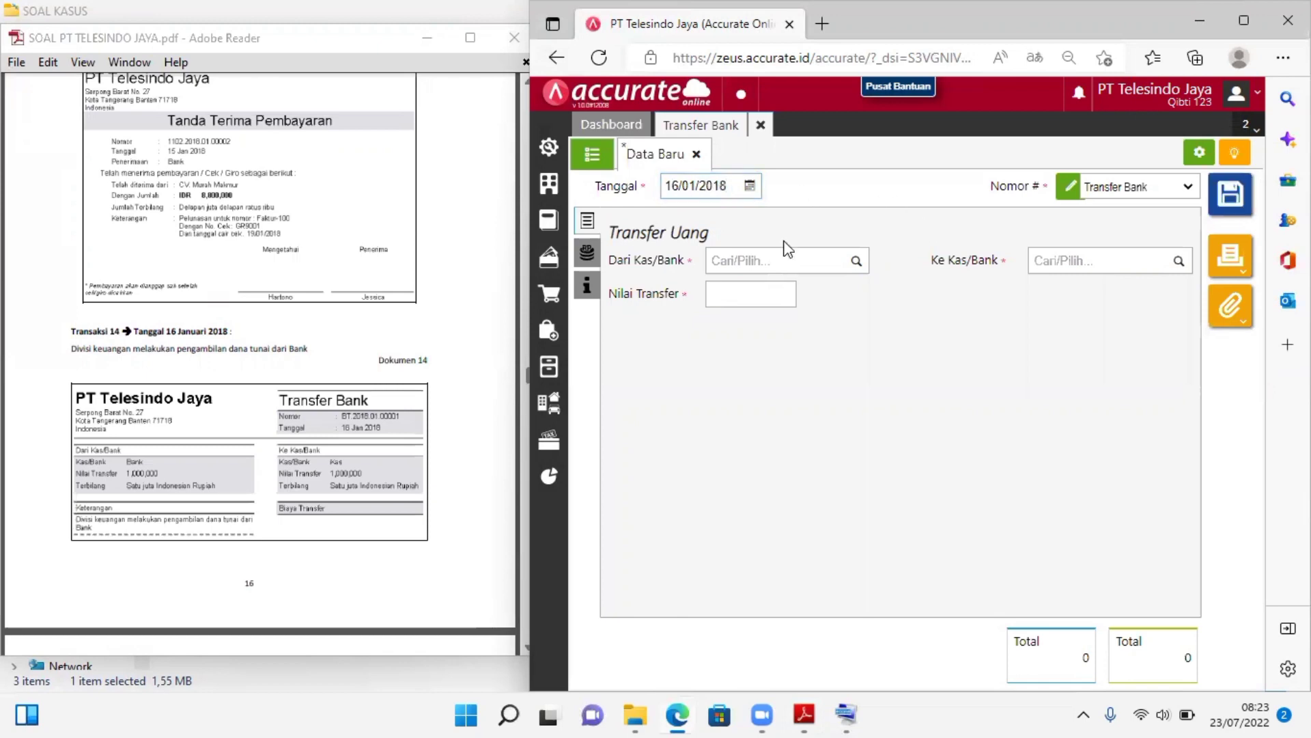
# Set the transfer's source account (Dari Kas/Bank) to Bank and its destination account (Ke Kas/Bank) to Kas
pyautogui.click(838, 262)
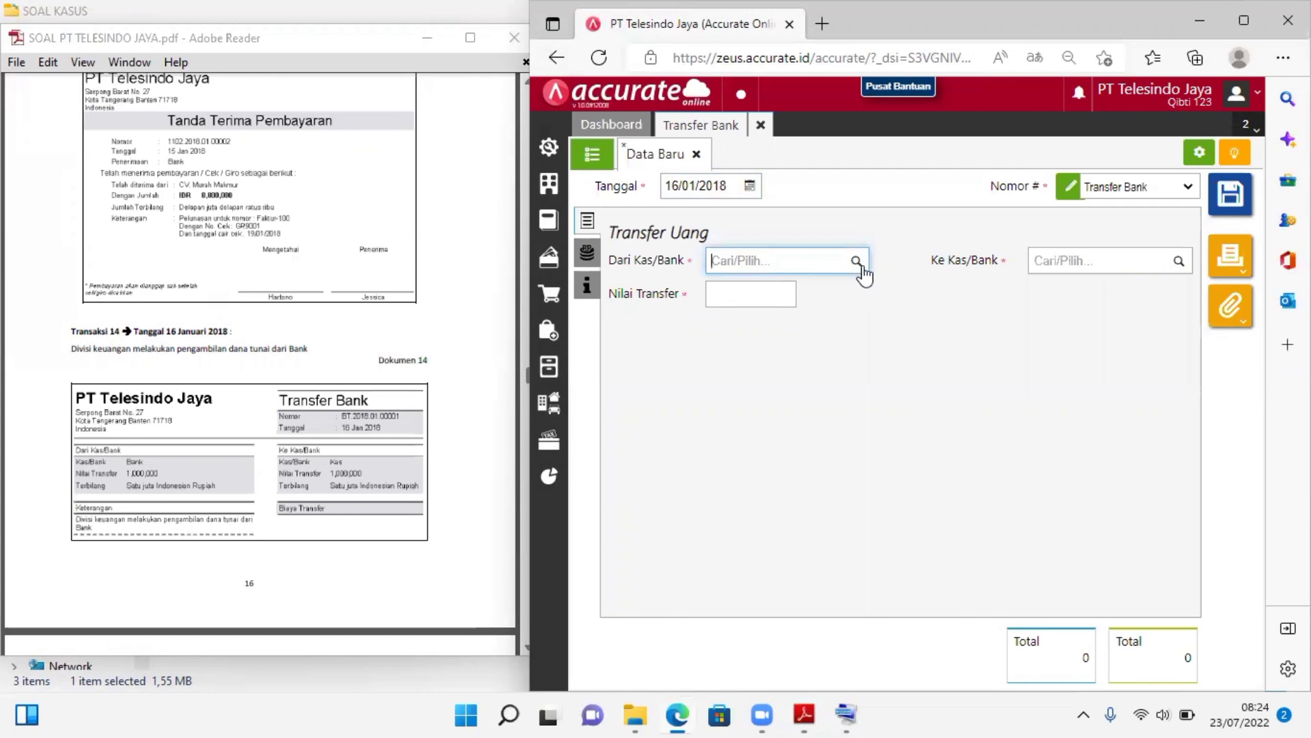
pyautogui.click(858, 266)
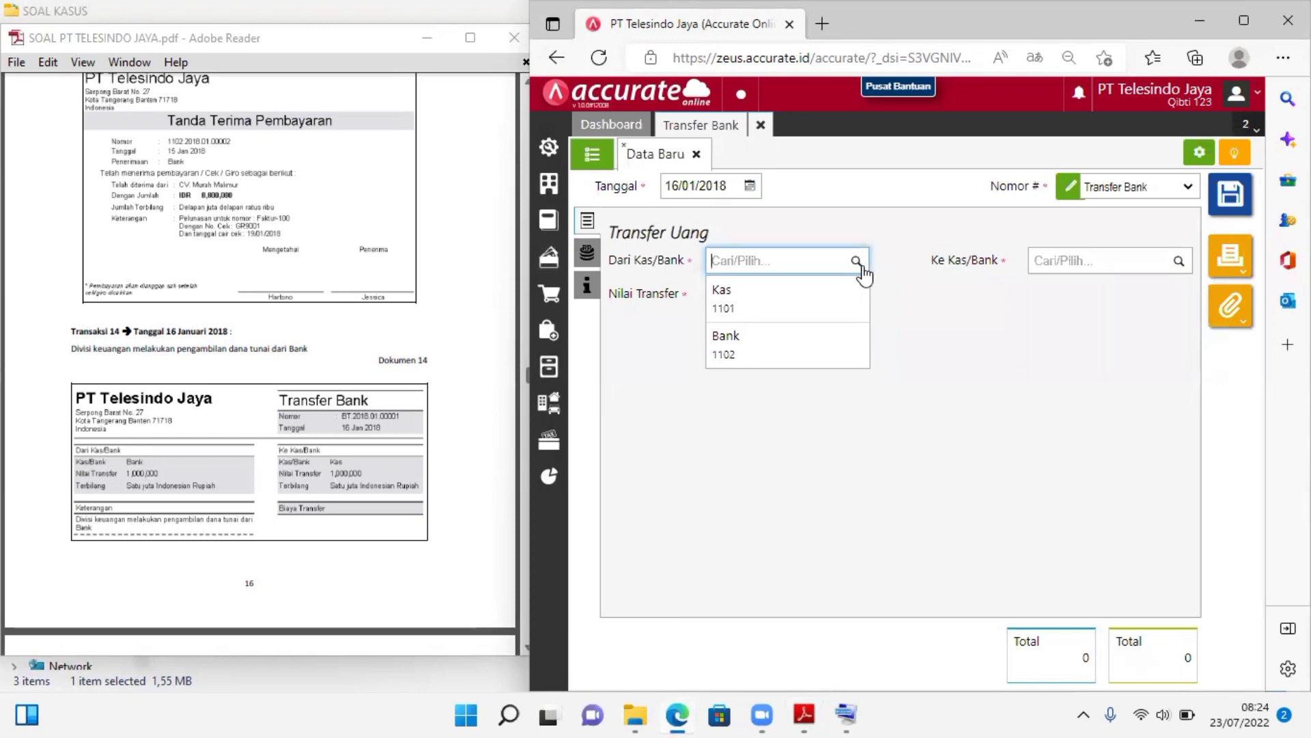
pyautogui.click(765, 345)
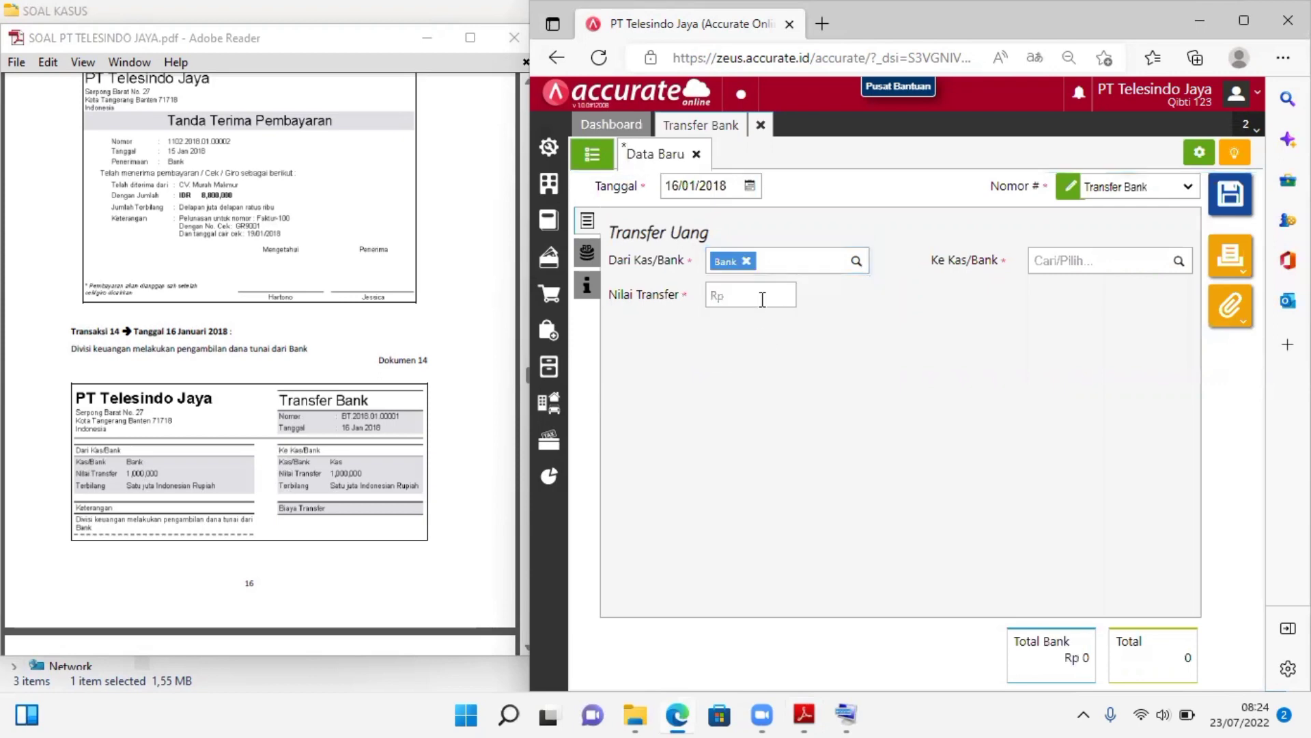
pyautogui.click(1179, 261)
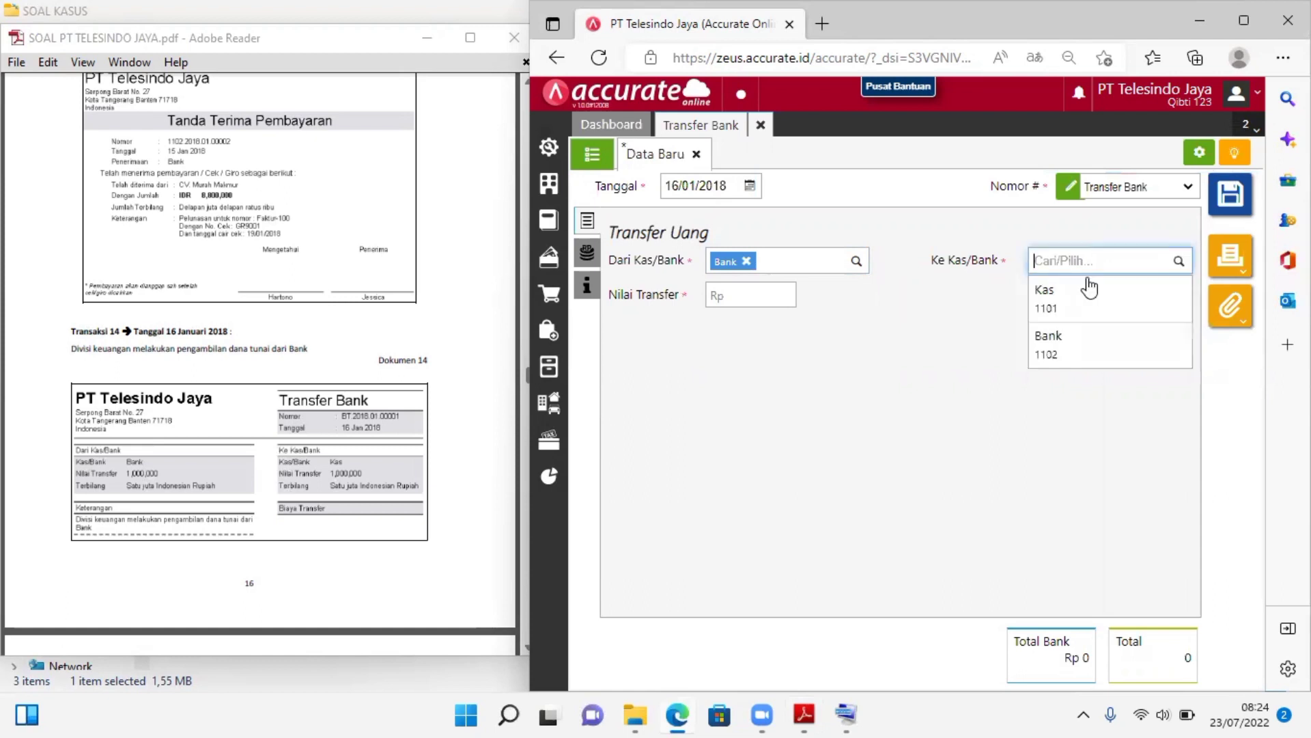
pyautogui.click(1069, 300)
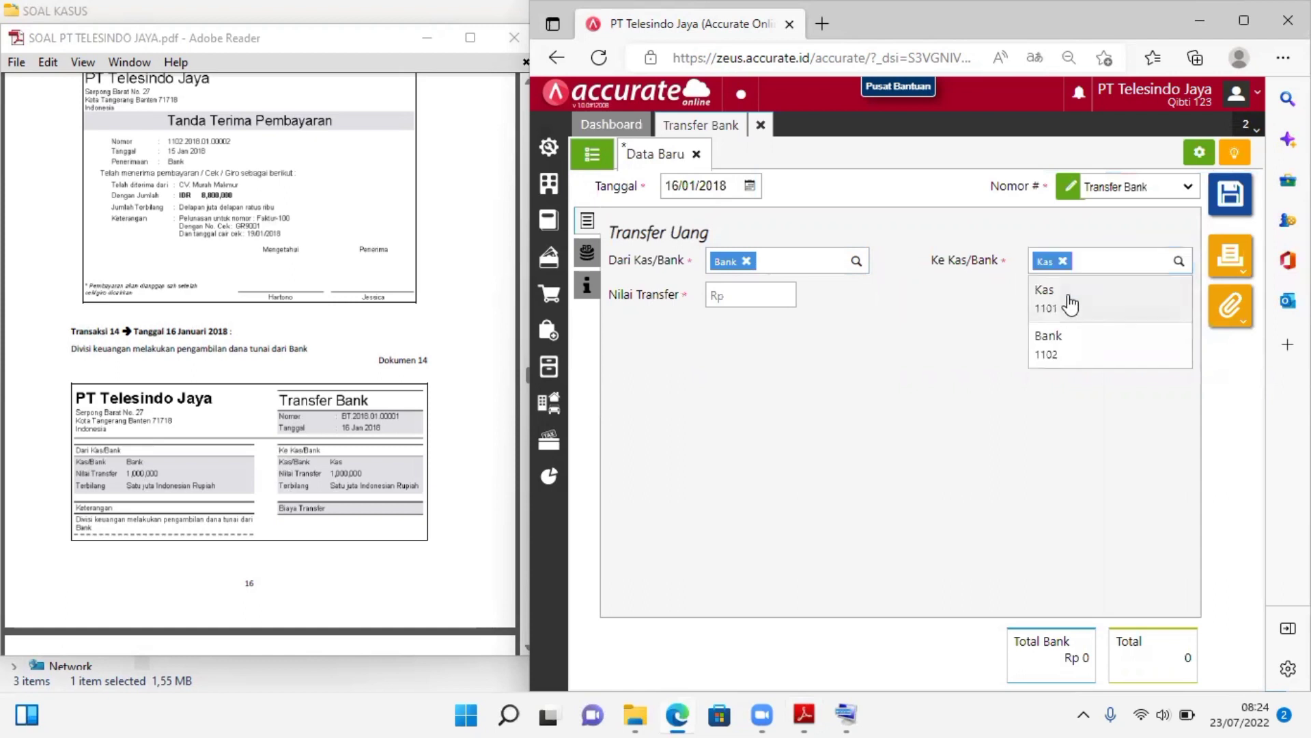
# Set the transfer amount (Nilai Transfer) to Rp 1.000.000
pyautogui.click(751, 293)
pyautogui.write('1.')
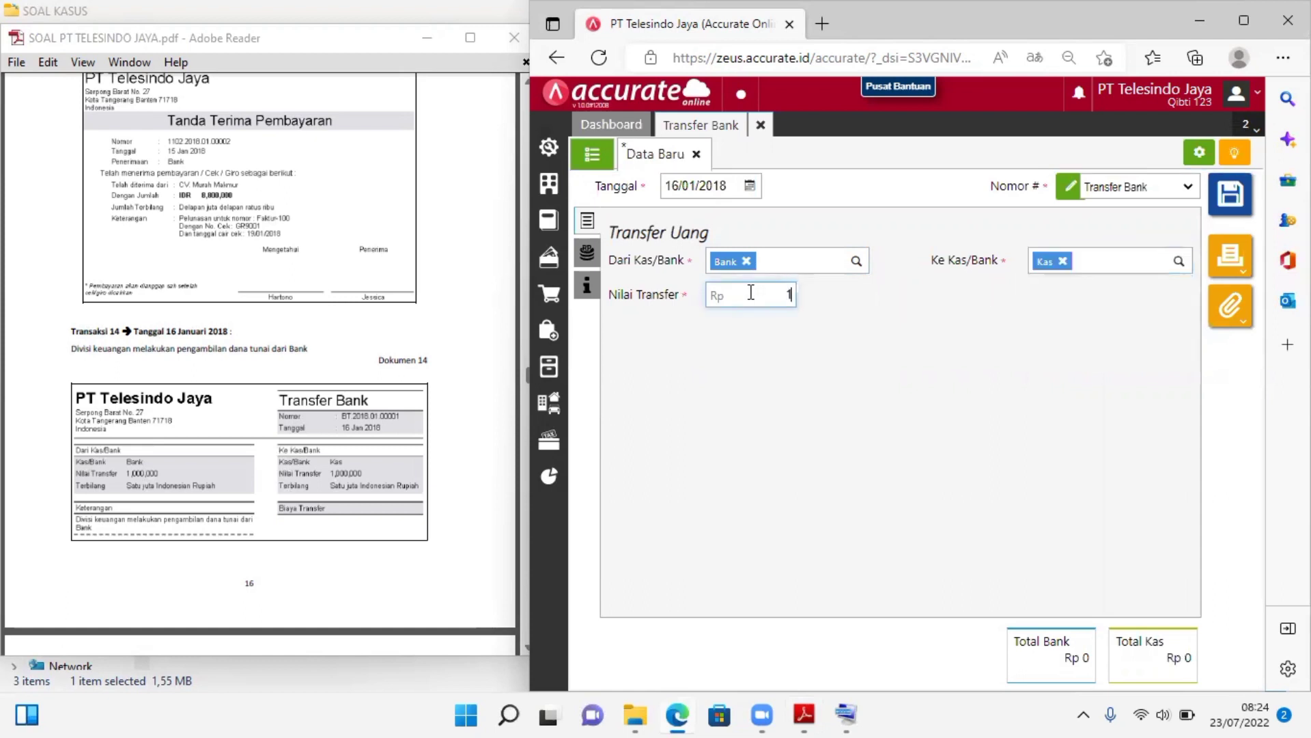
pyautogui.write('000.000')
pyautogui.click(844, 344)
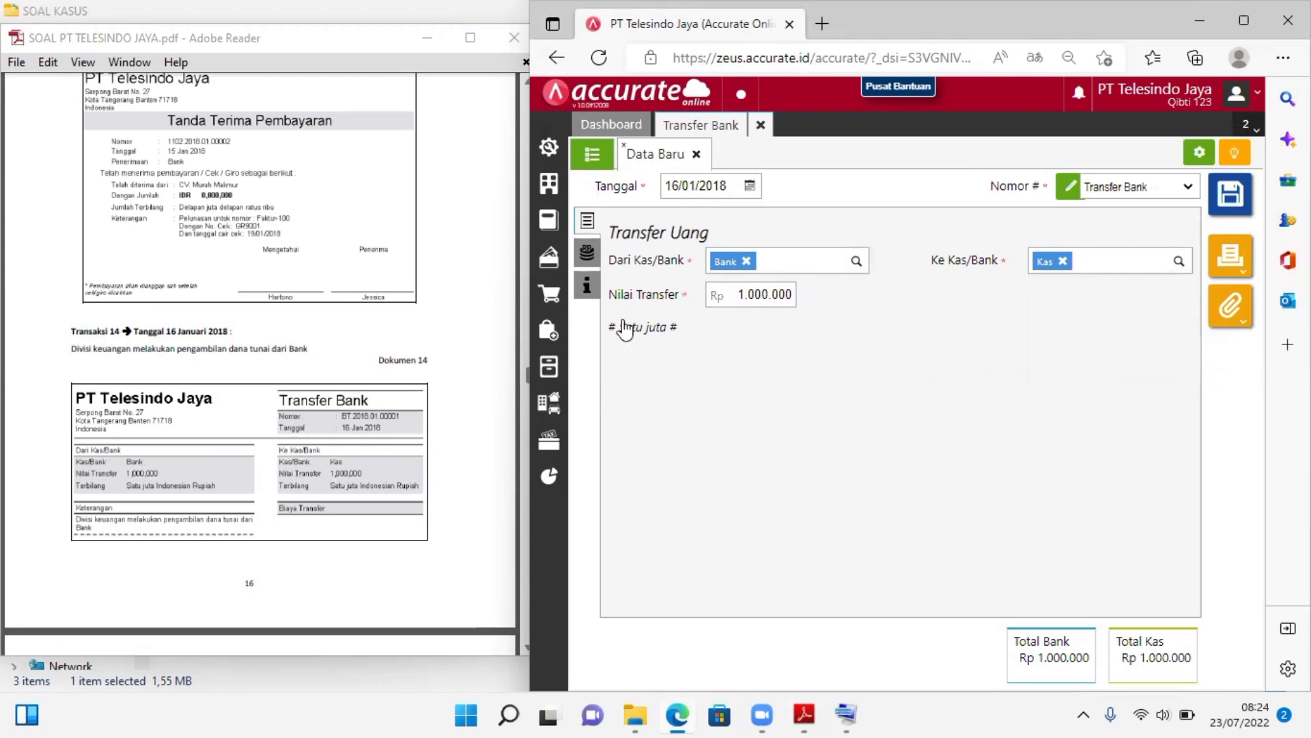
# Look through the bank transfer's Biaya Transfer and Info lainnya sections
pyautogui.click(586, 253)
pyautogui.click(587, 283)
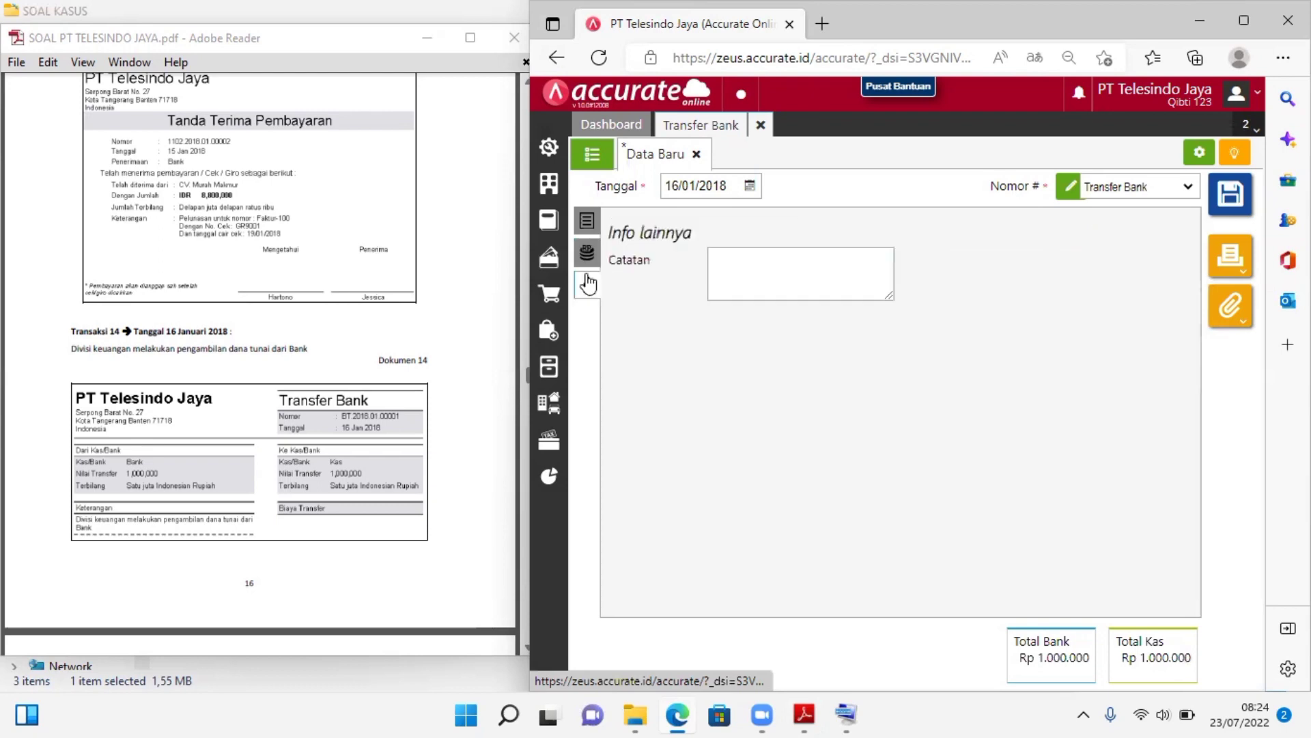
pyautogui.click(588, 231)
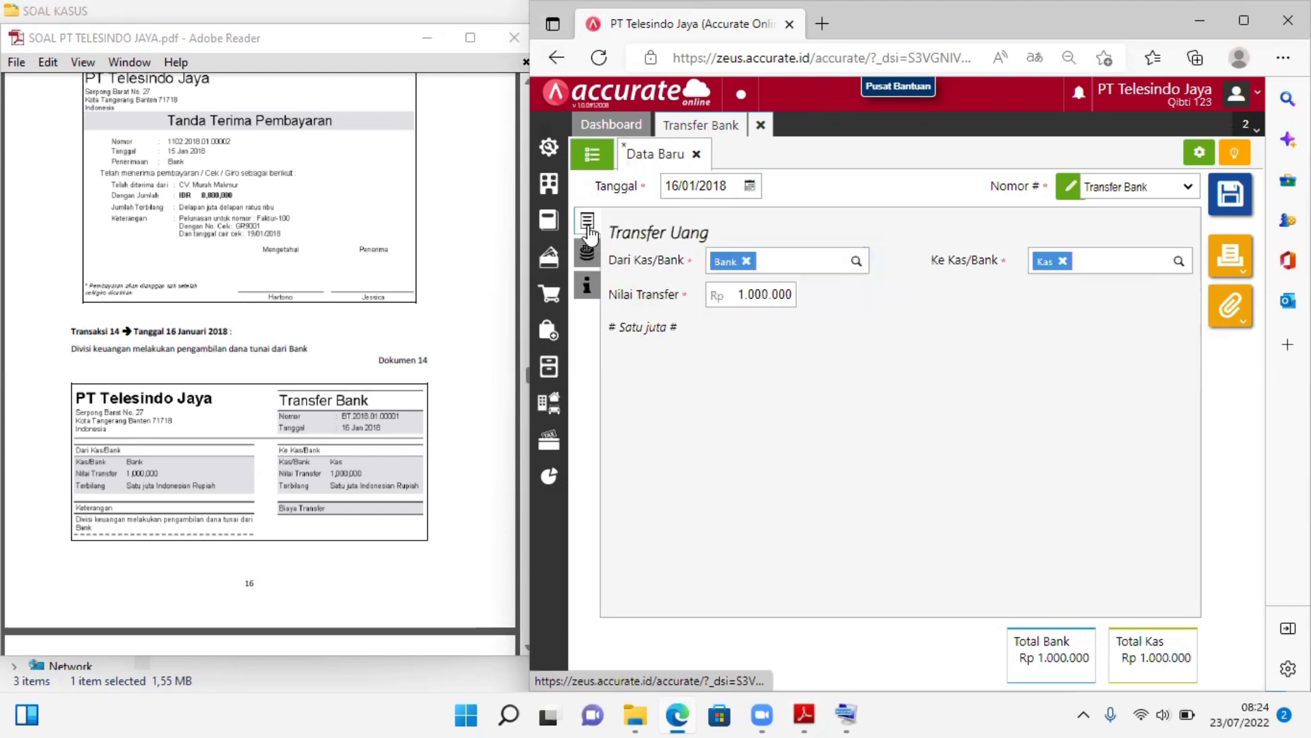
pyautogui.click(589, 283)
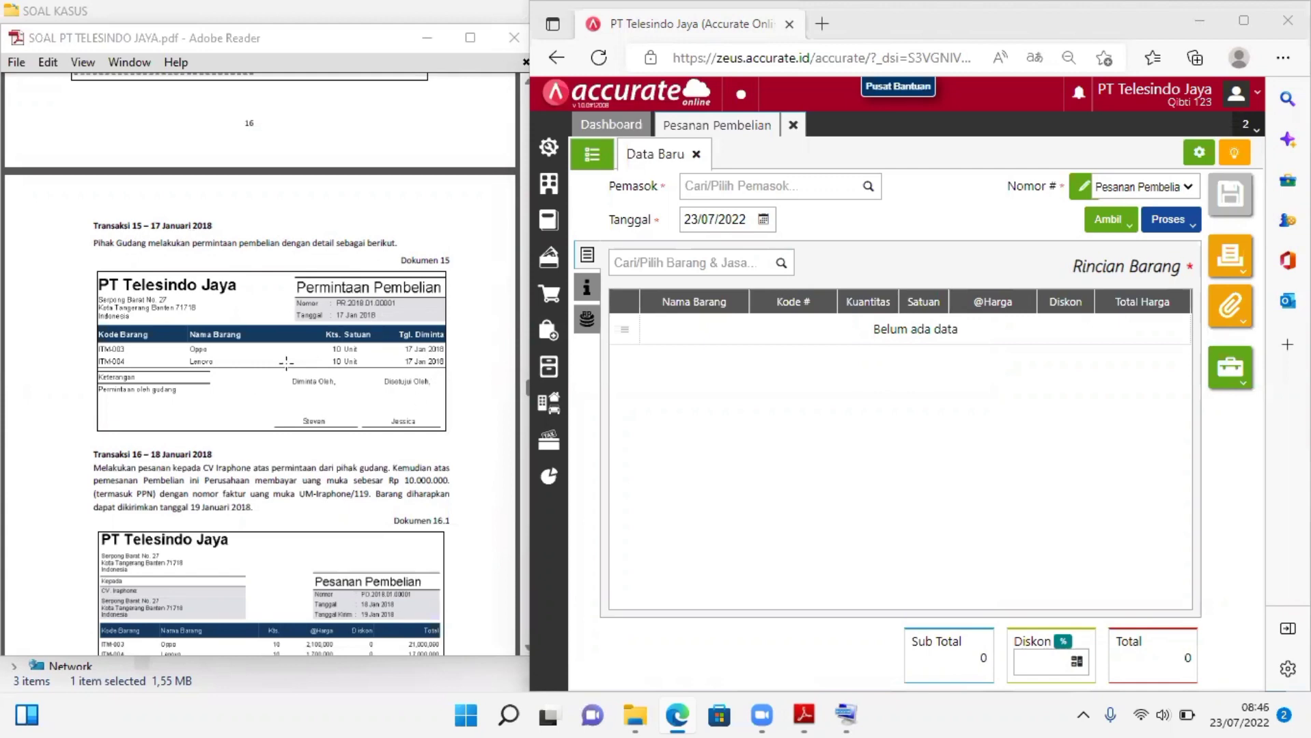
# Open a new Permintaan Barang entry for Transaksi 15 and set its date (Tanggal) to 17/01/2018
pyautogui.click(560, 377)
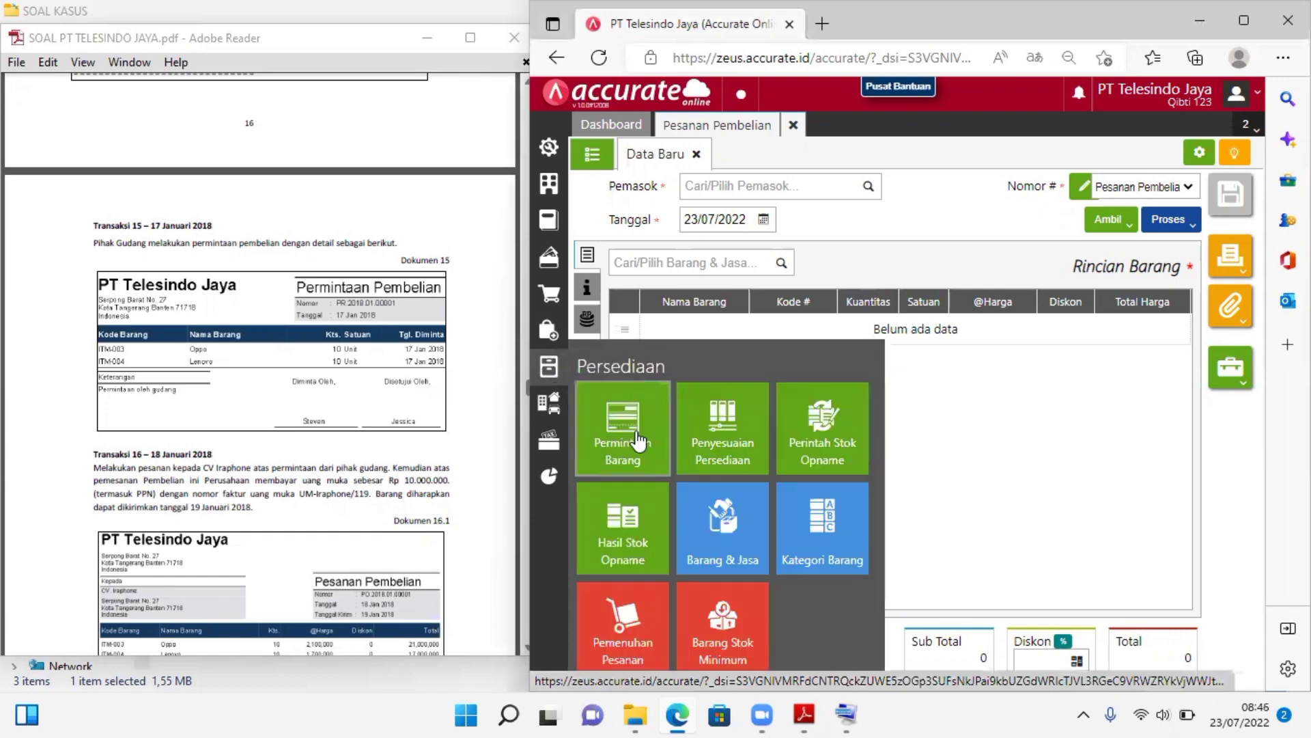
pyautogui.click(637, 431)
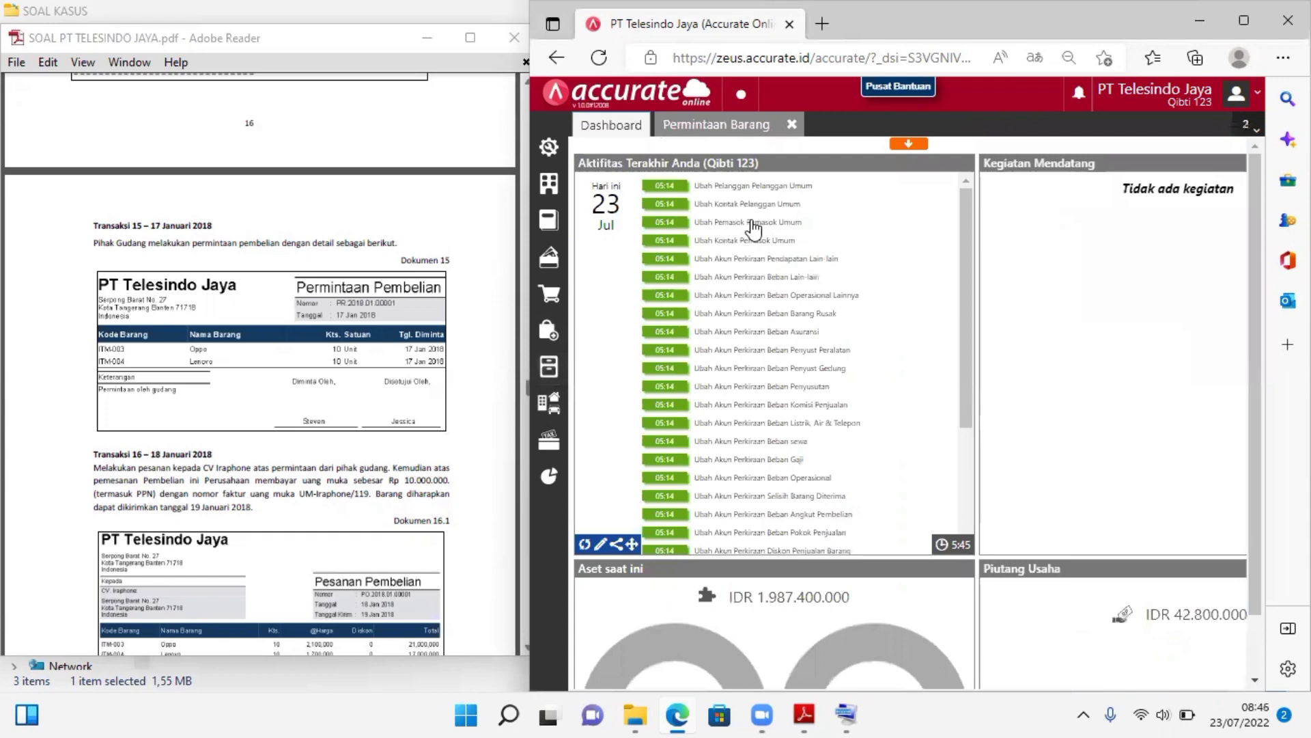
pyautogui.click(748, 128)
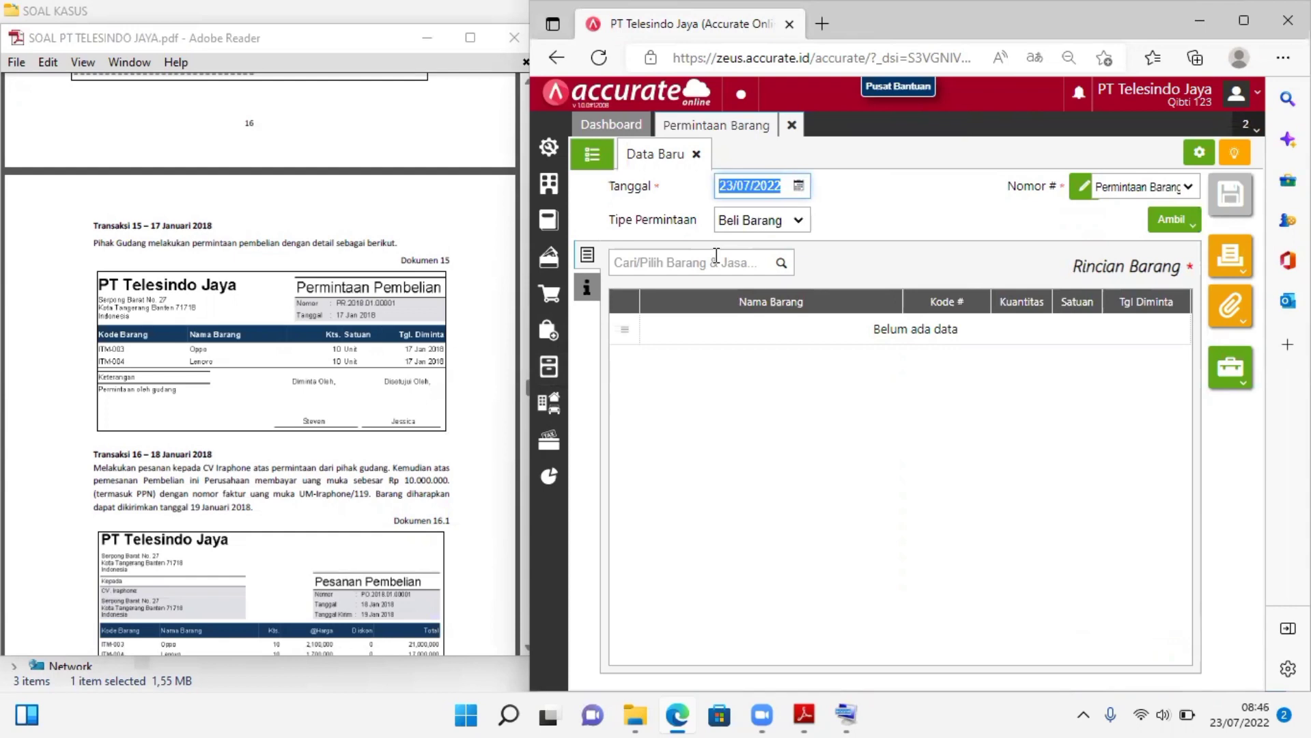
pyautogui.write('17/0')
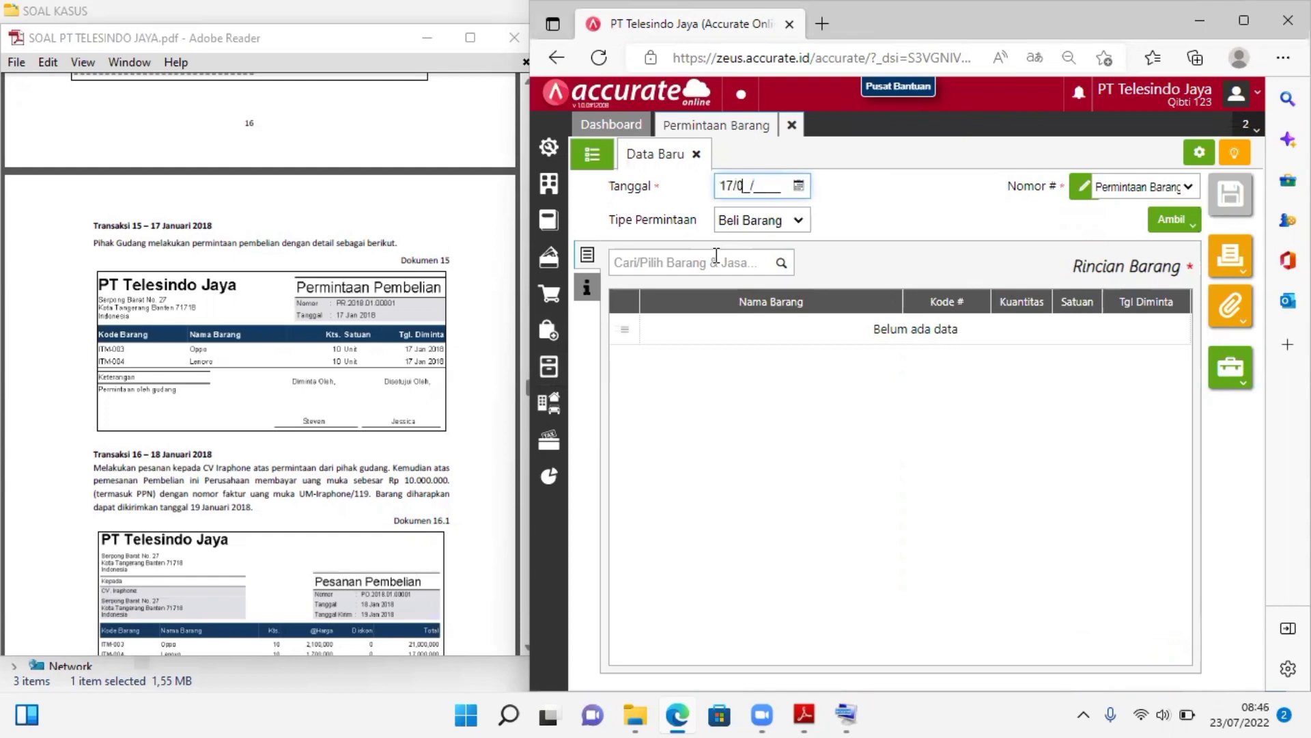
pyautogui.write('1/2018')
# Add the item Oppo to the goods request with a quantity of 10 units
pyautogui.click(778, 267)
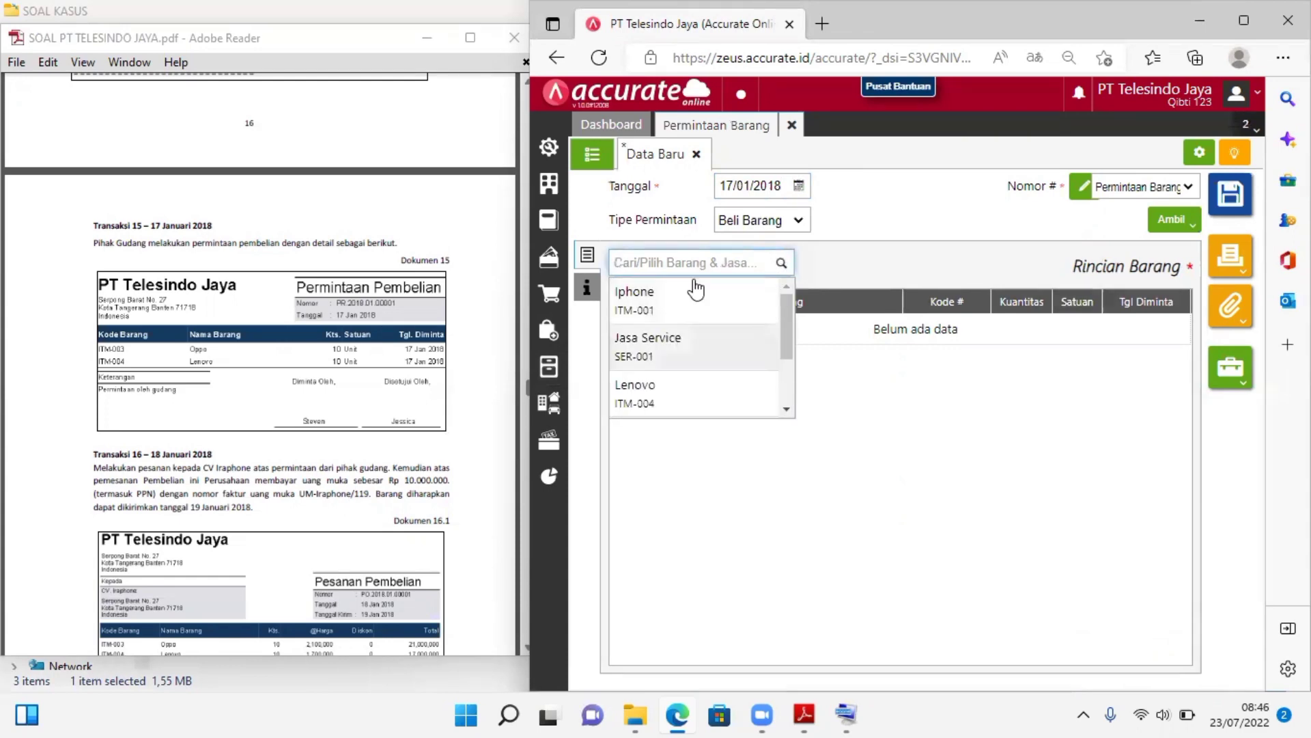
pyautogui.write('OPP')
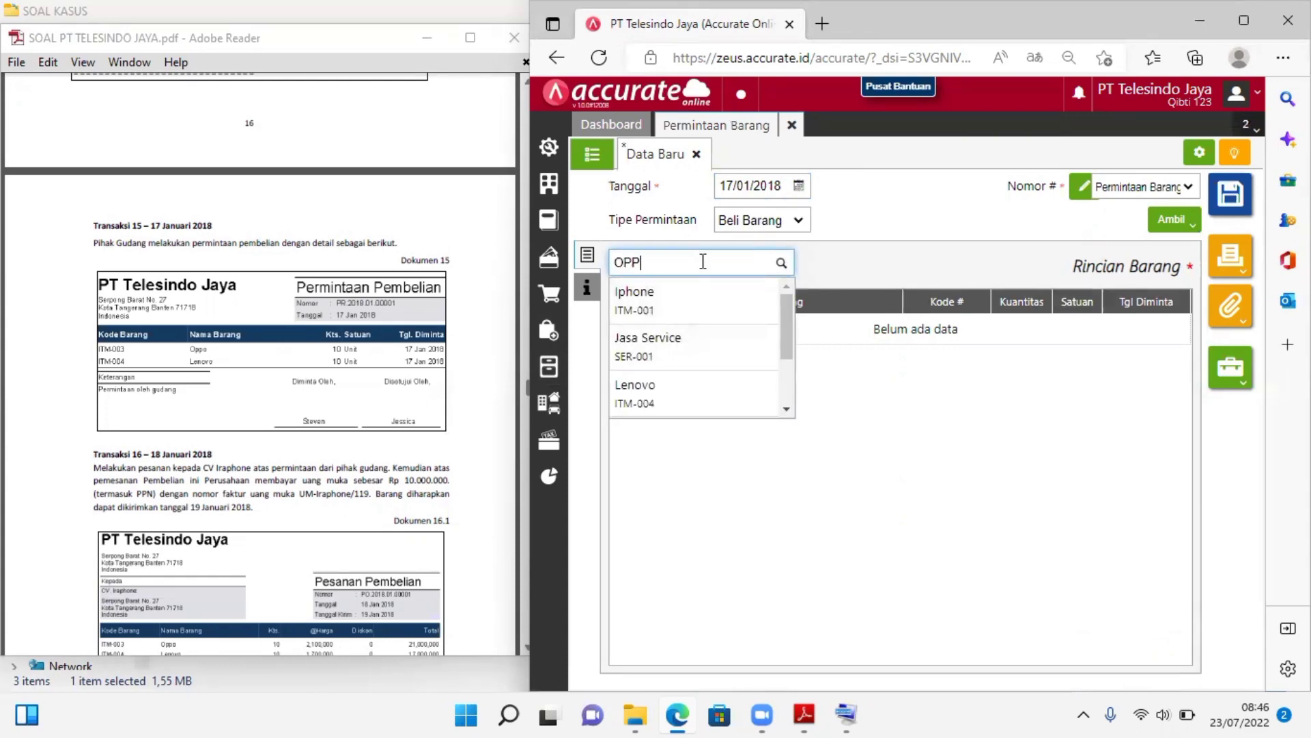
pyautogui.click(667, 295)
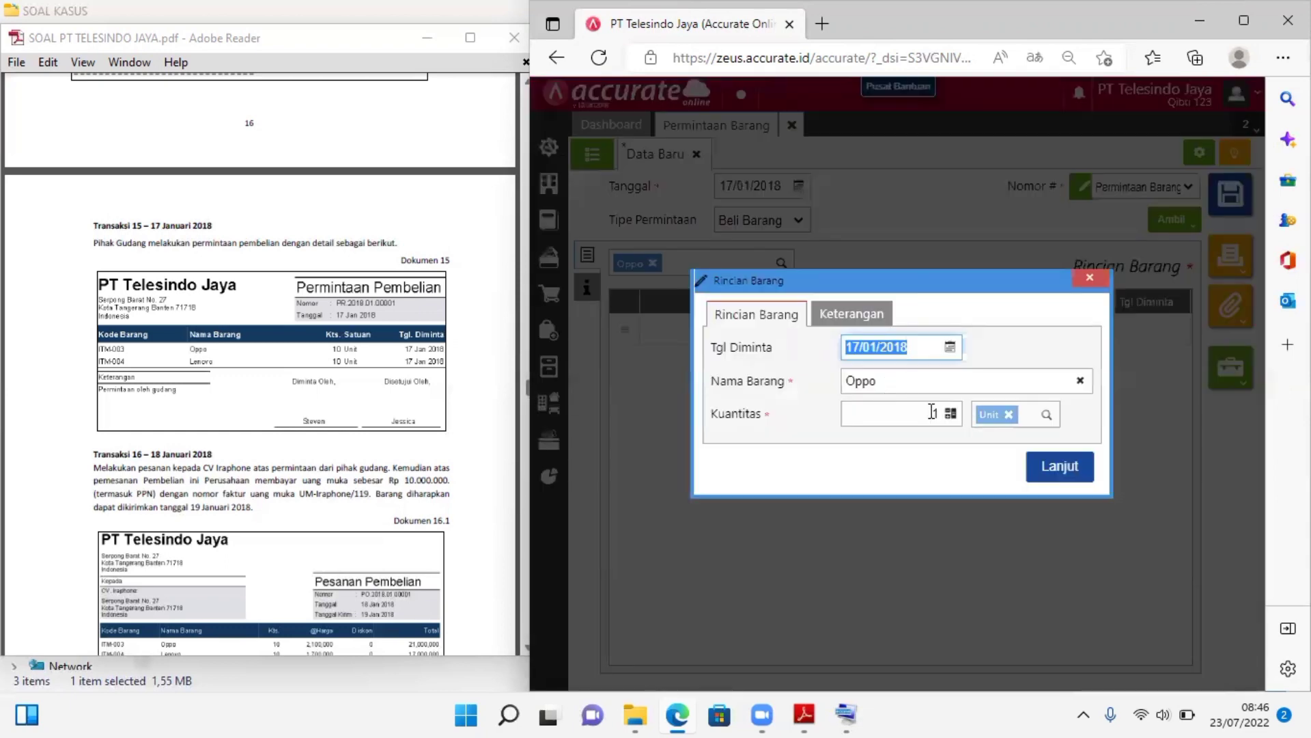
pyautogui.click(932, 412)
pyautogui.write('10')
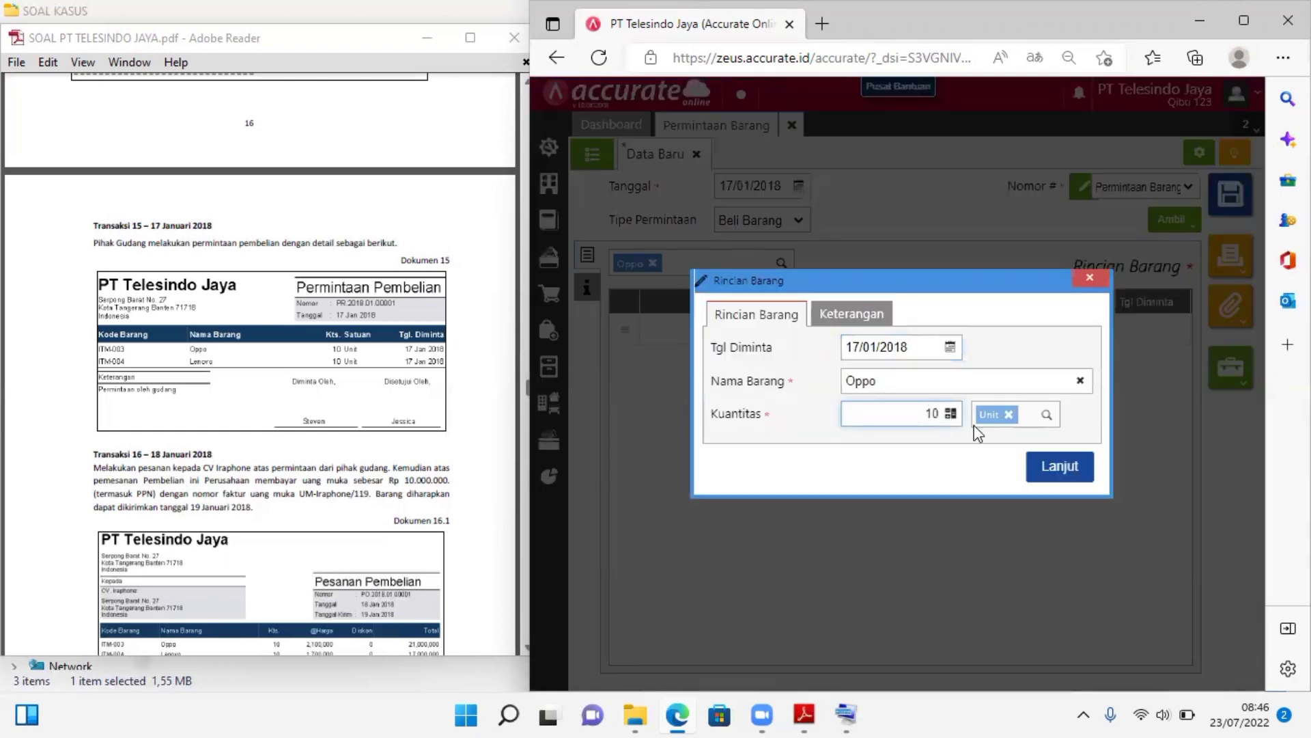
pyautogui.click(1059, 467)
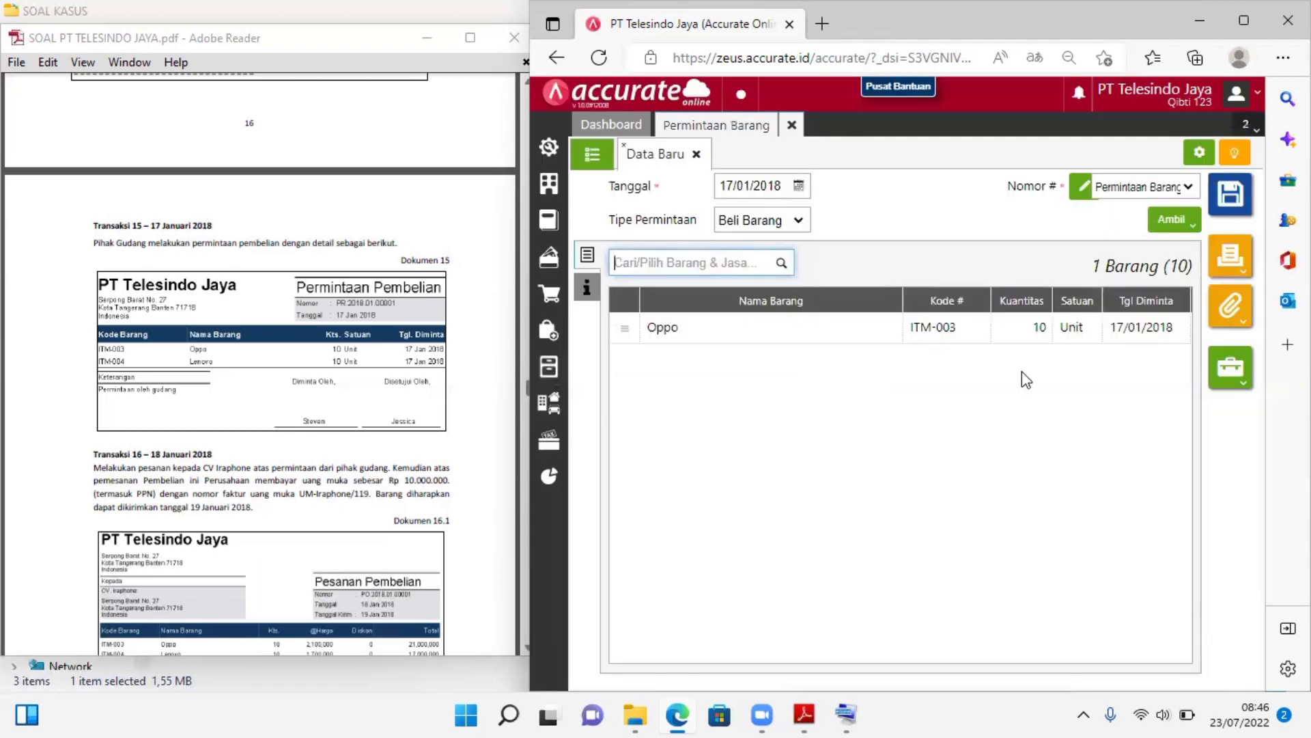
# Add the item Lenovo to the goods request with a quantity of 10 units
pyautogui.click(778, 263)
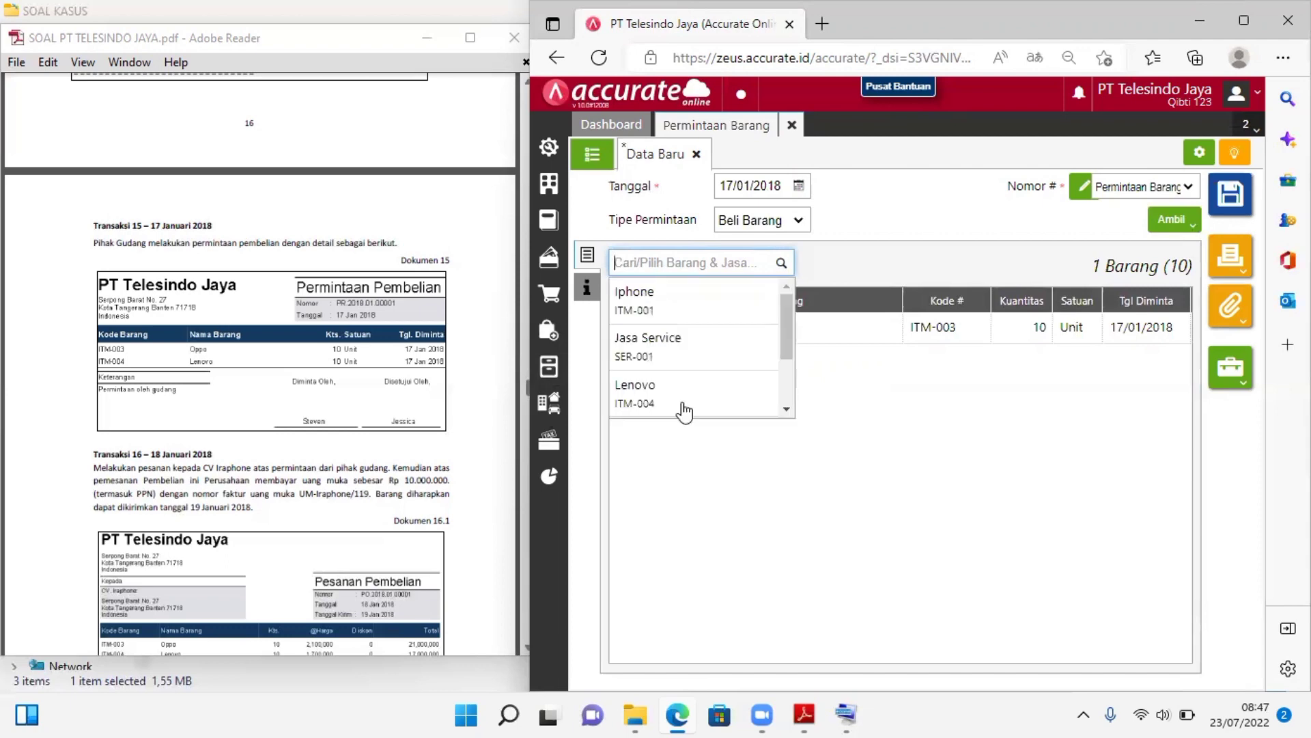
pyautogui.click(684, 410)
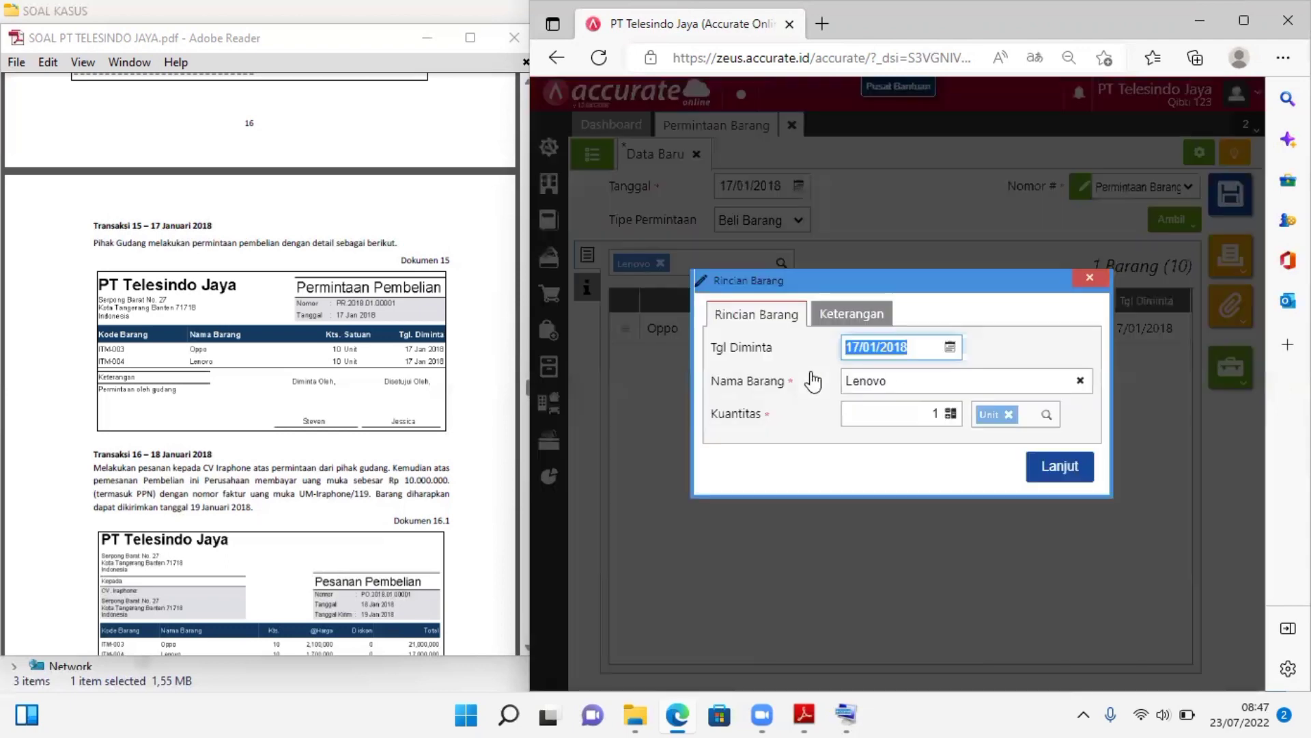
pyautogui.click(939, 409)
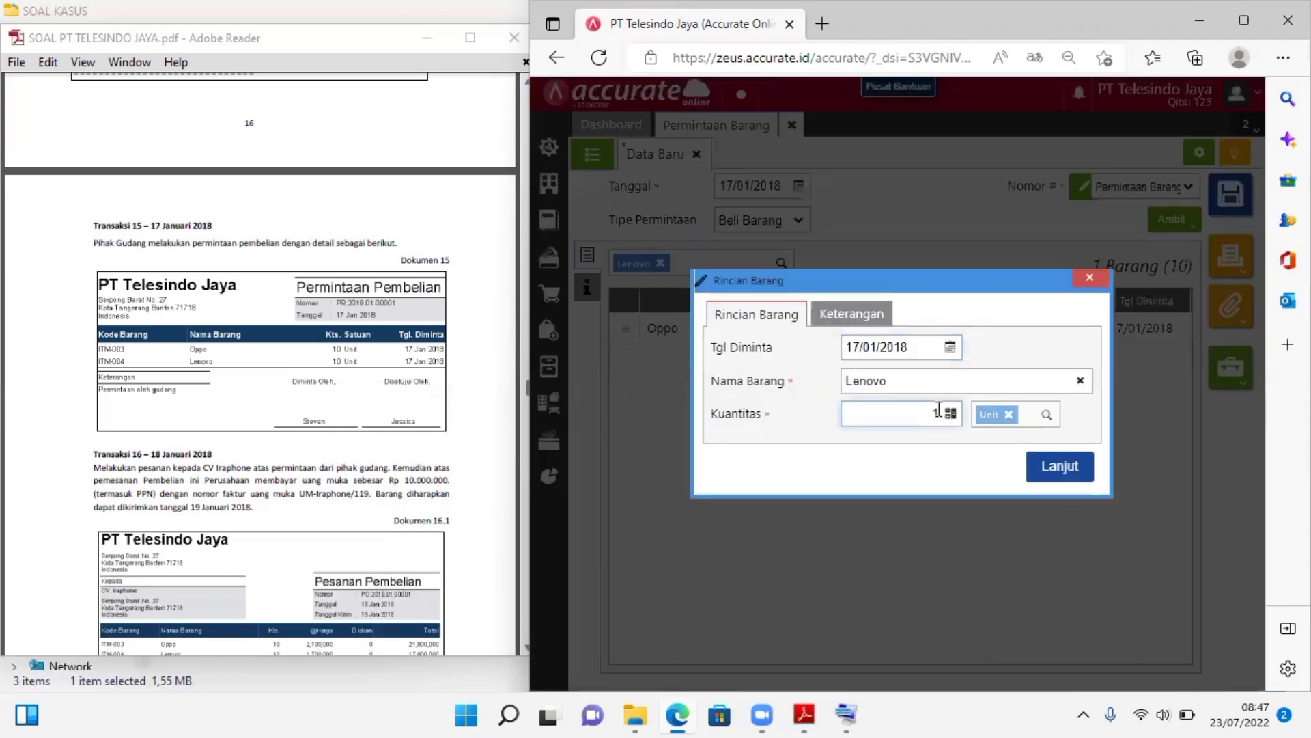
pyautogui.write('0')
pyautogui.click(1050, 463)
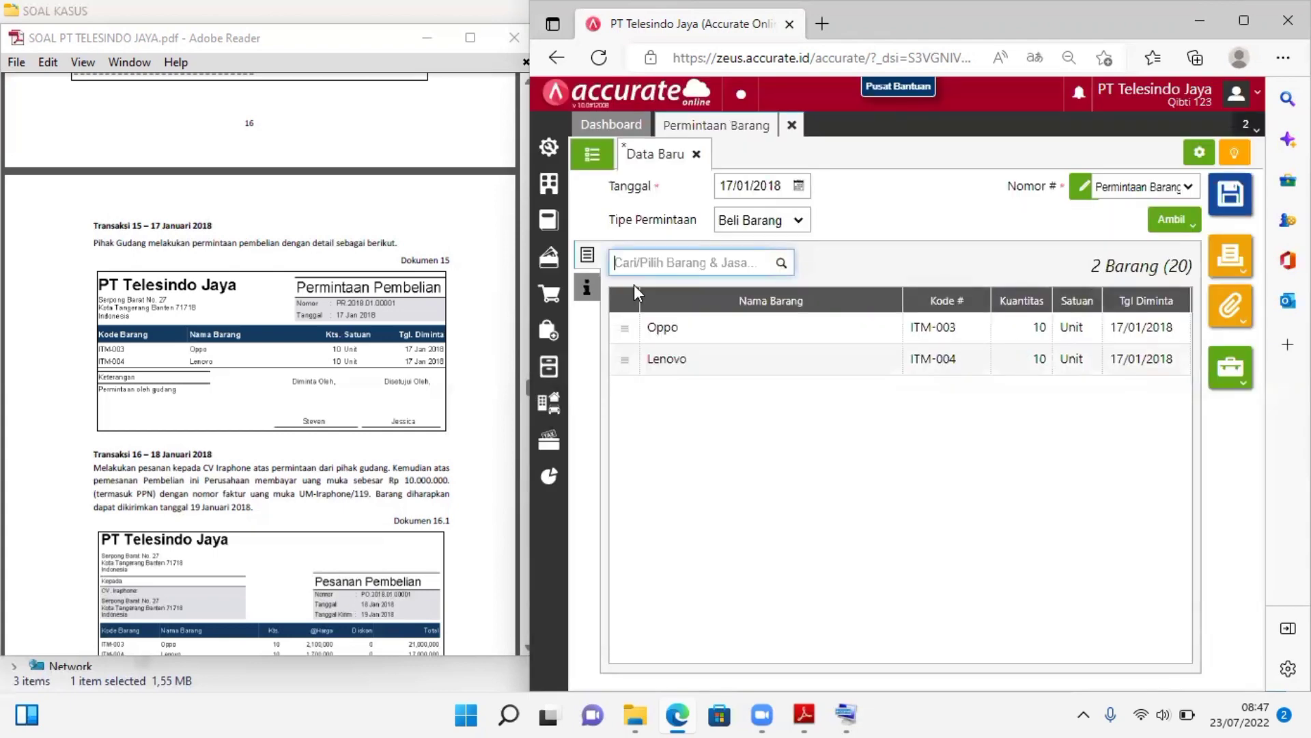
# Check the goods request's Info lainnya section, save the request and close Permintaan Barang
pyautogui.click(587, 287)
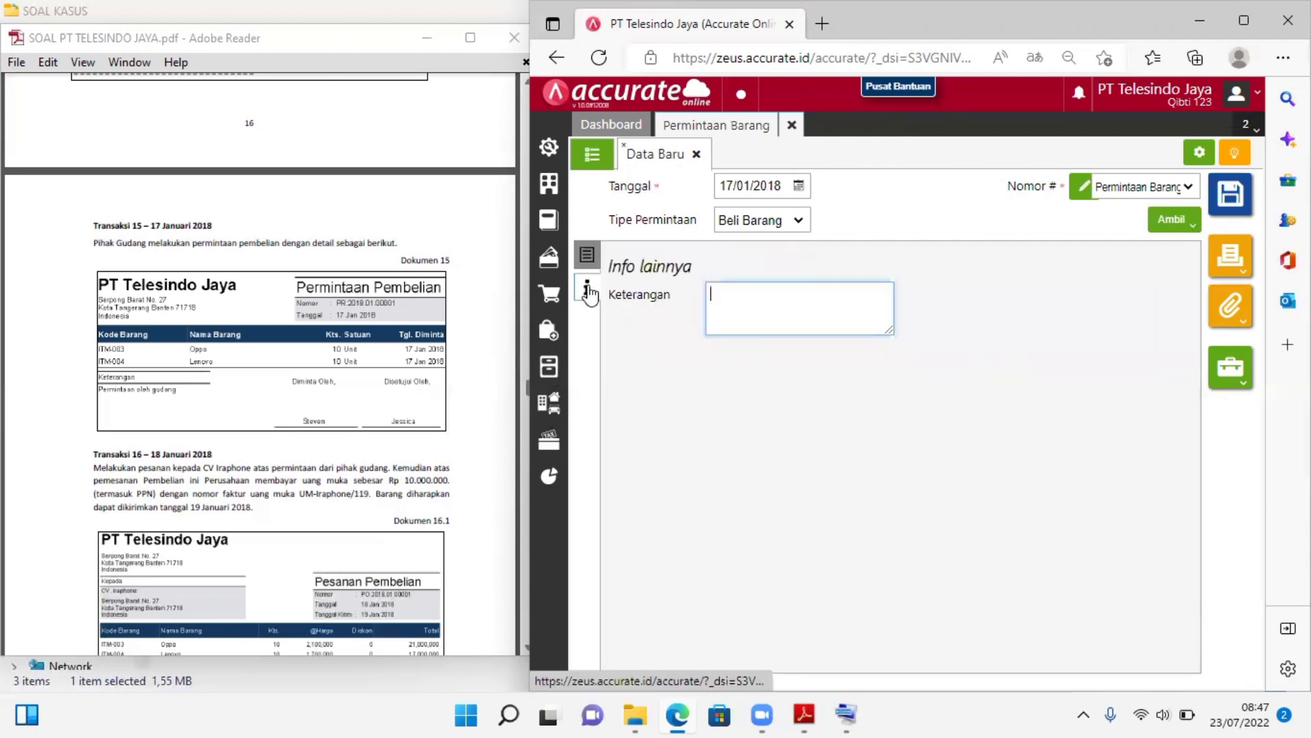
pyautogui.click(588, 263)
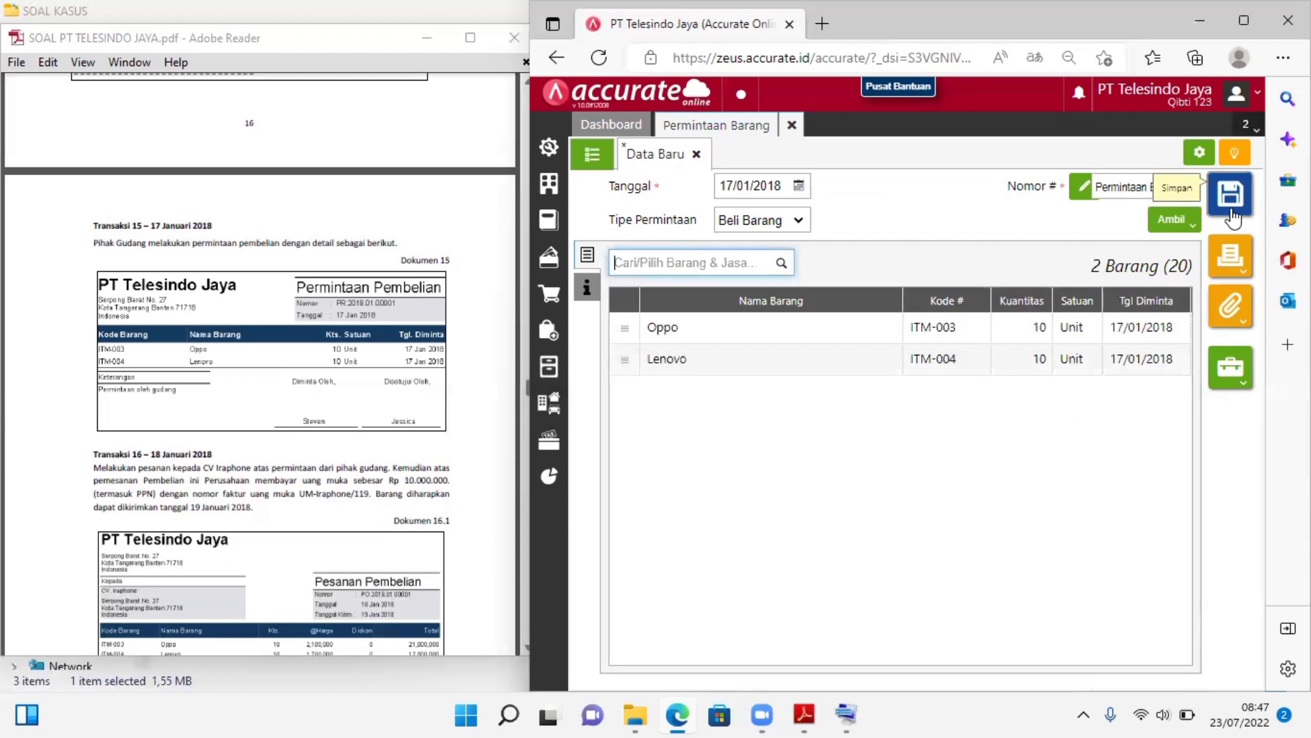
pyautogui.click(1232, 213)
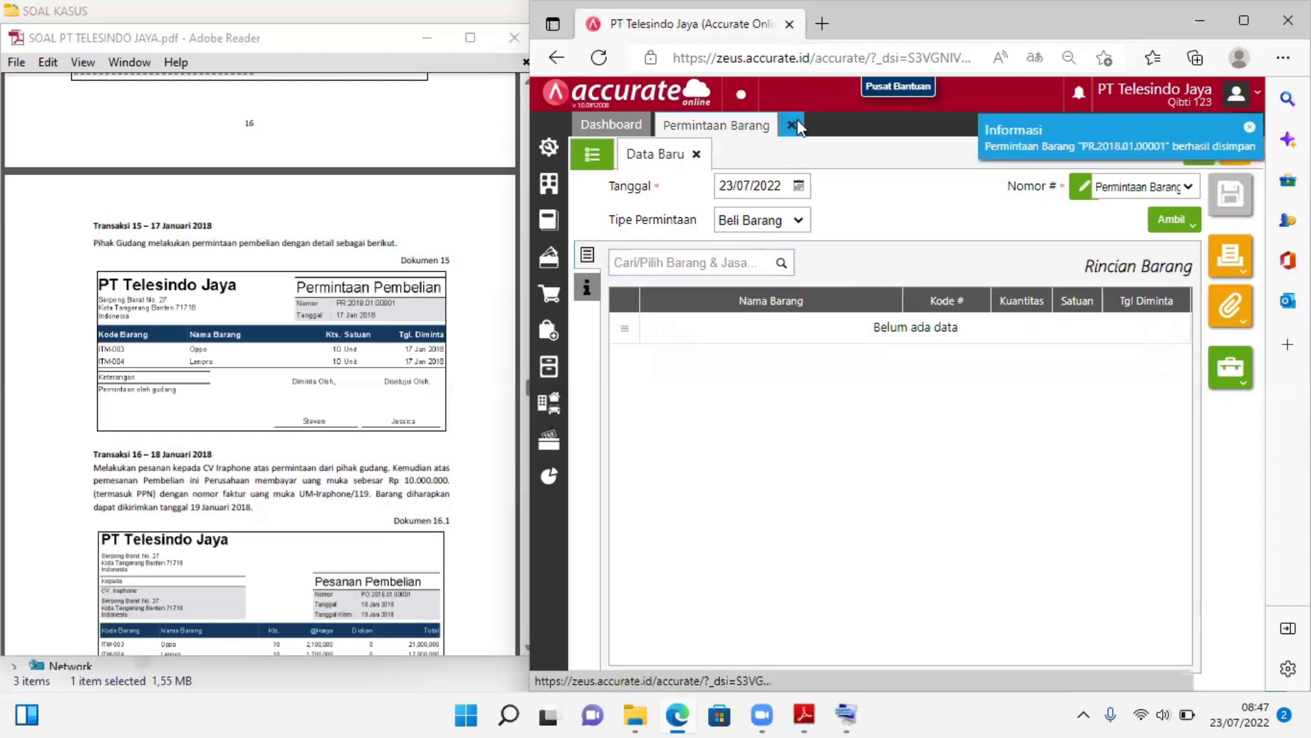
pyautogui.click(792, 125)
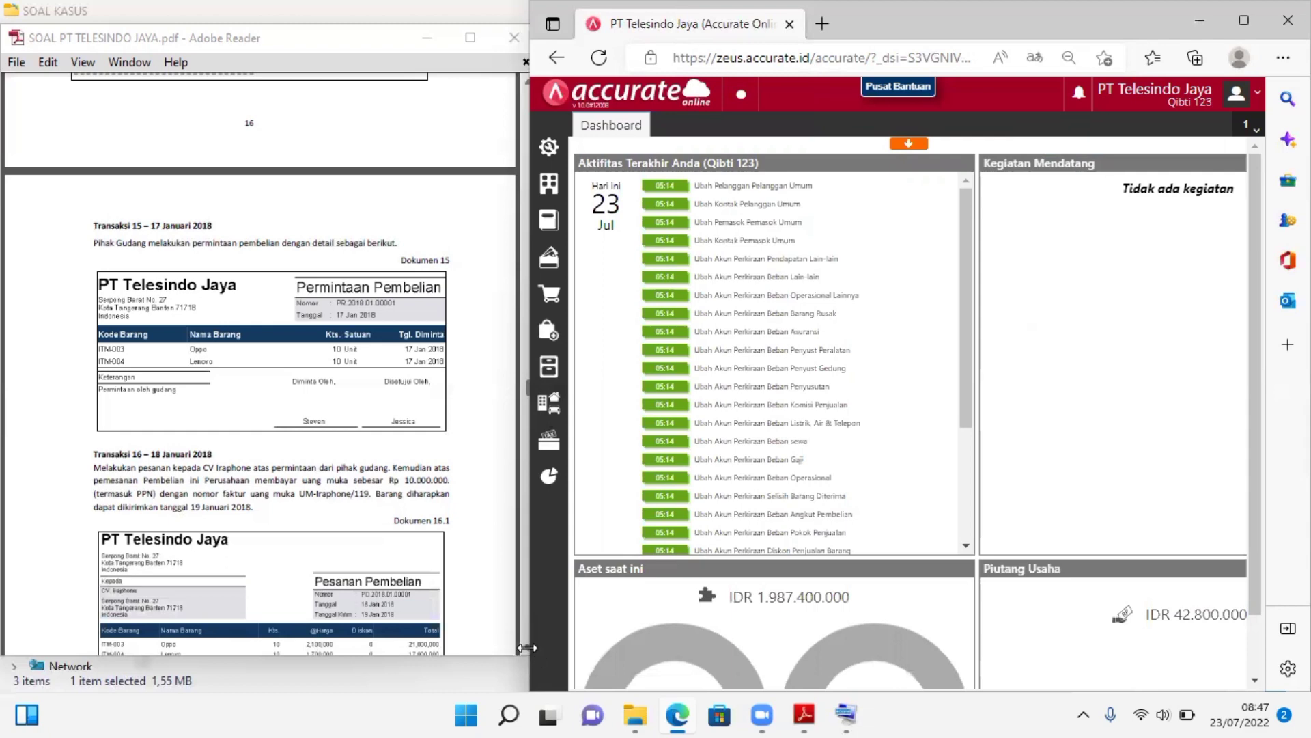
# Read Transaksi 16 in the case PDF in Adobe Reader, including its purchase order, down payment and supplier payment documents (16.1 to 16.3)
pyautogui.moveTo(526, 647); pyautogui.dragTo(530, 643)
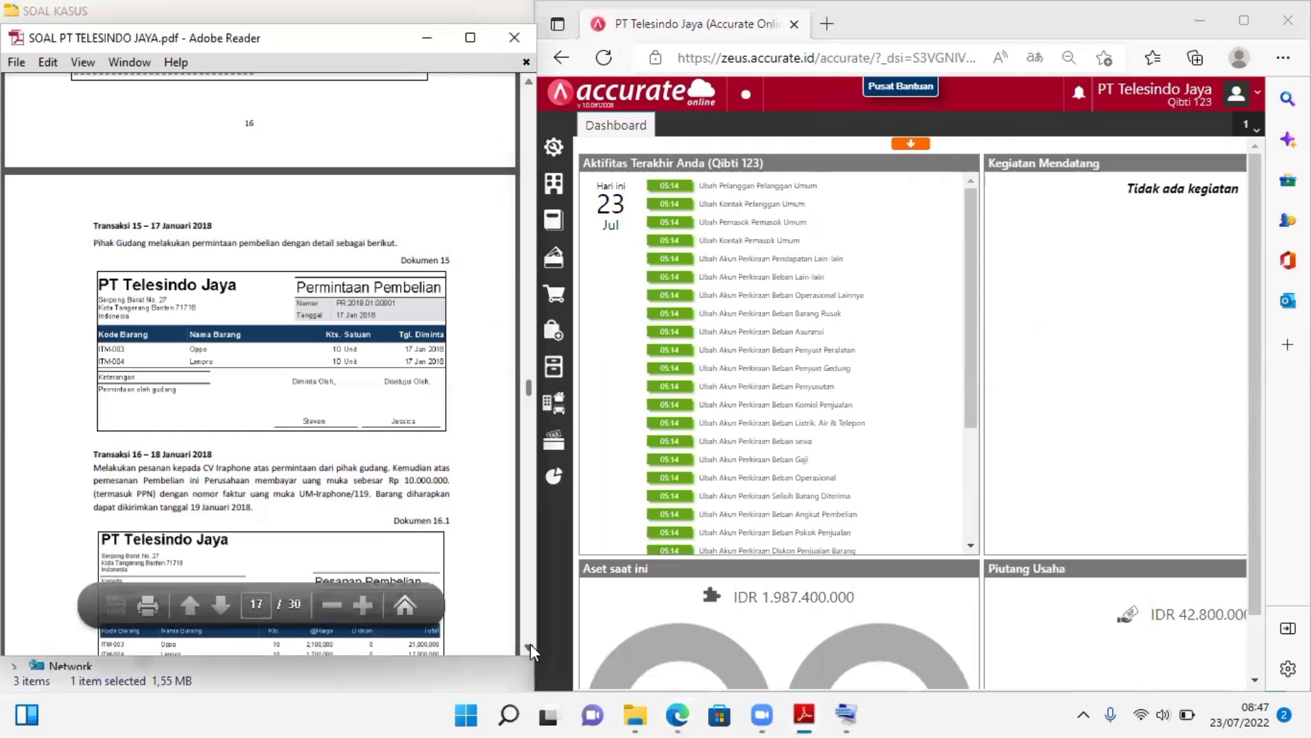
pyautogui.click(530, 643)
pyautogui.click(530, 644)
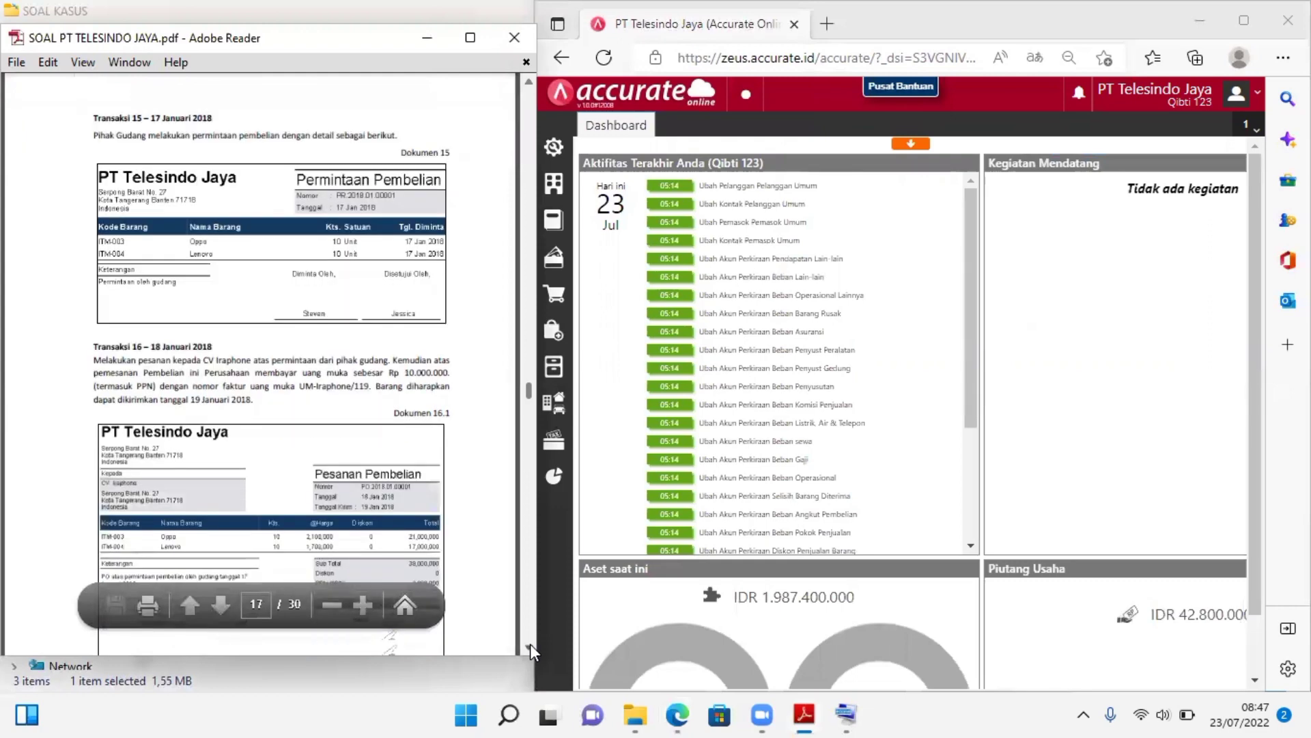
pyautogui.click(530, 643)
pyautogui.click(530, 643)
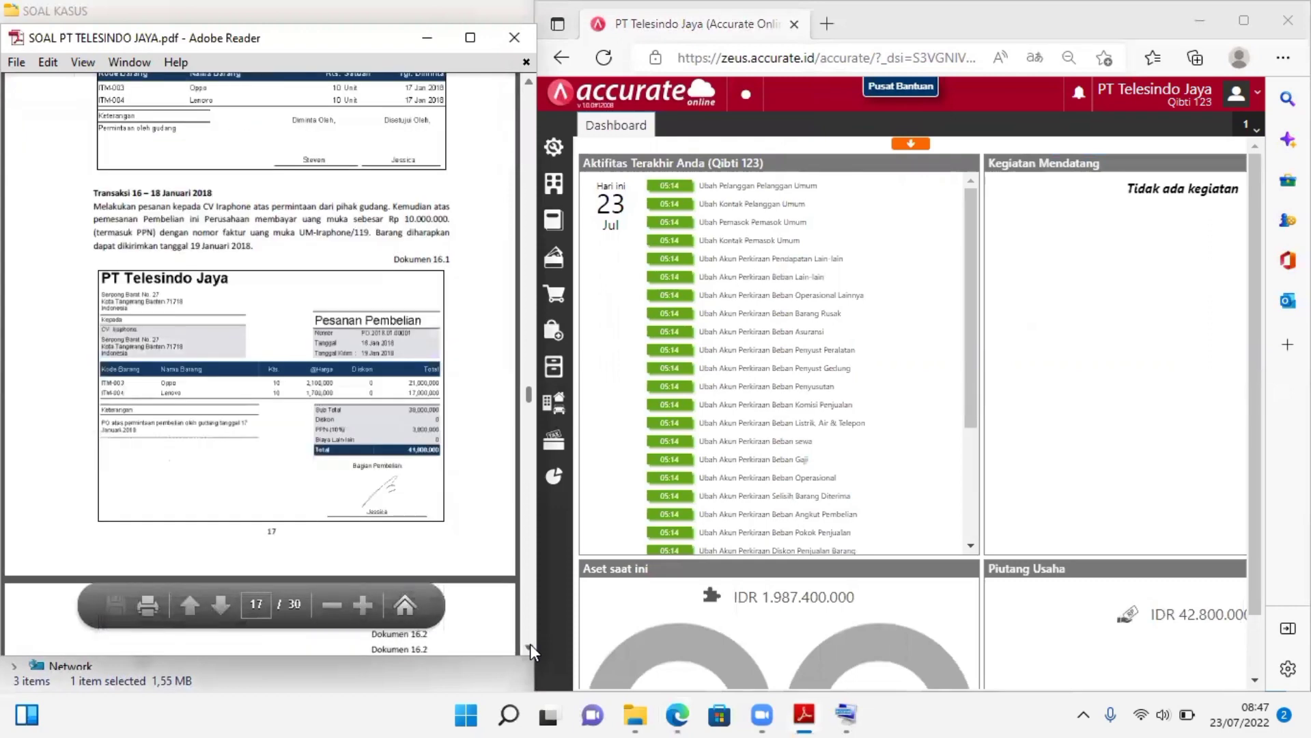
pyautogui.click(530, 644)
pyautogui.click(530, 644)
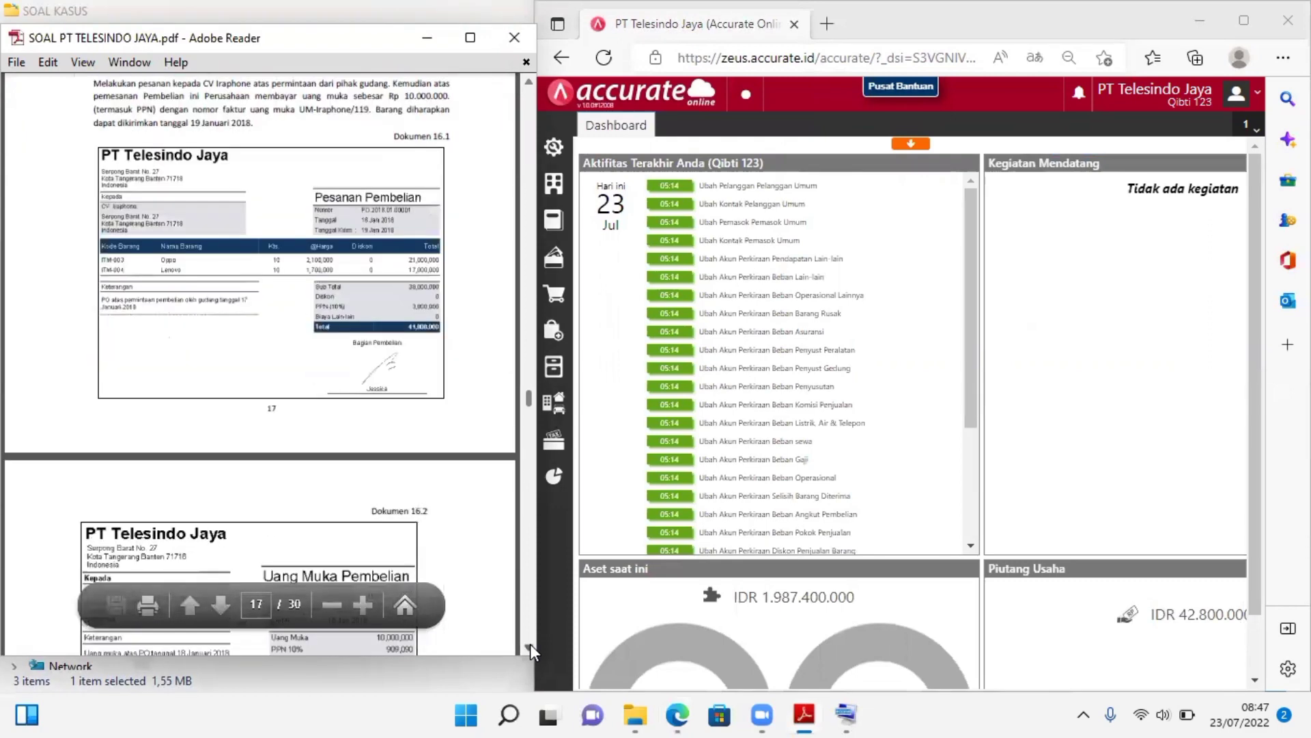
pyautogui.click(530, 644)
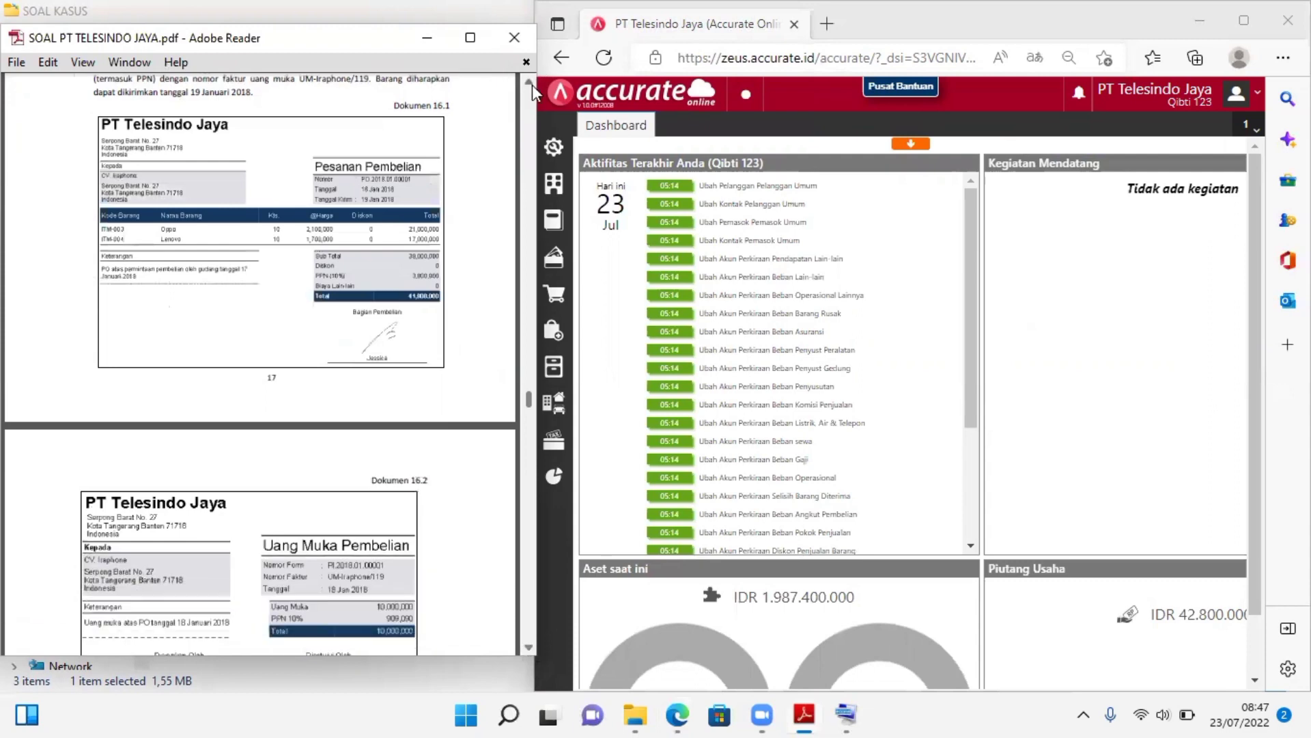
pyautogui.click(530, 82)
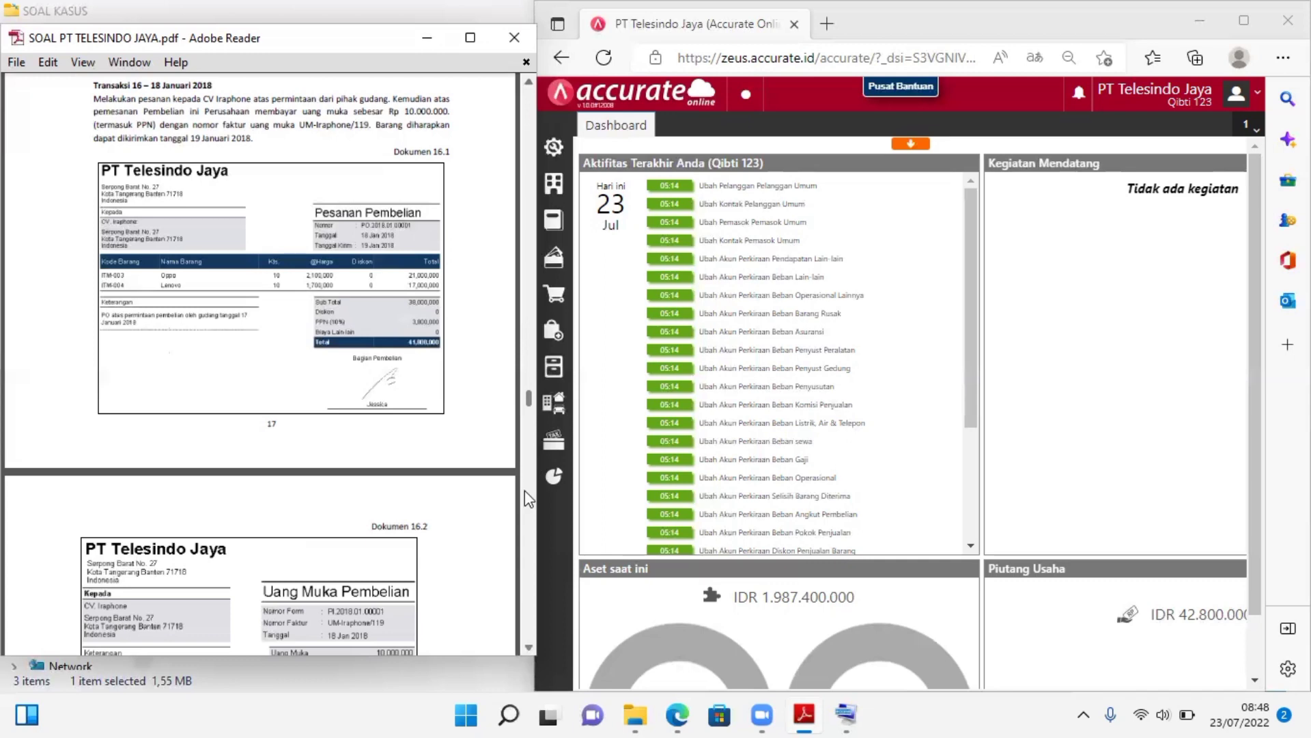
pyautogui.scroll(-5, 530, 643)
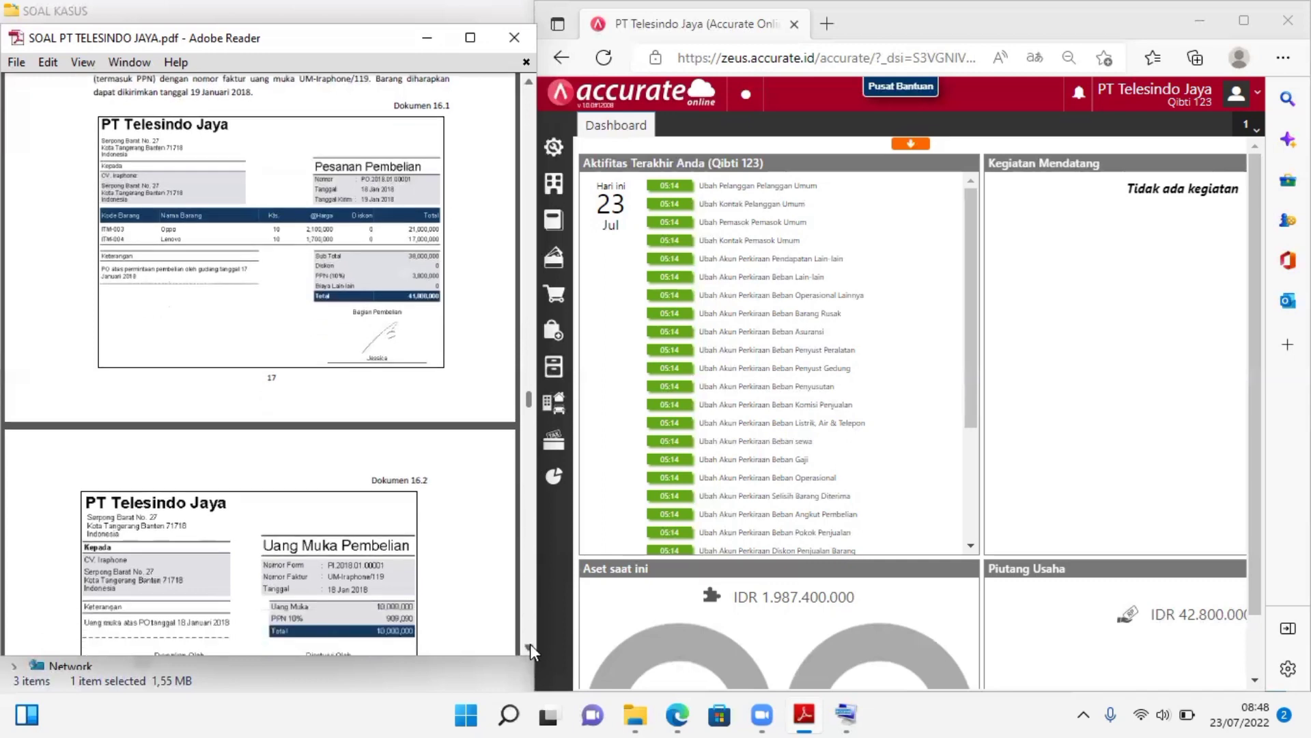
pyautogui.scroll(-5, 530, 643)
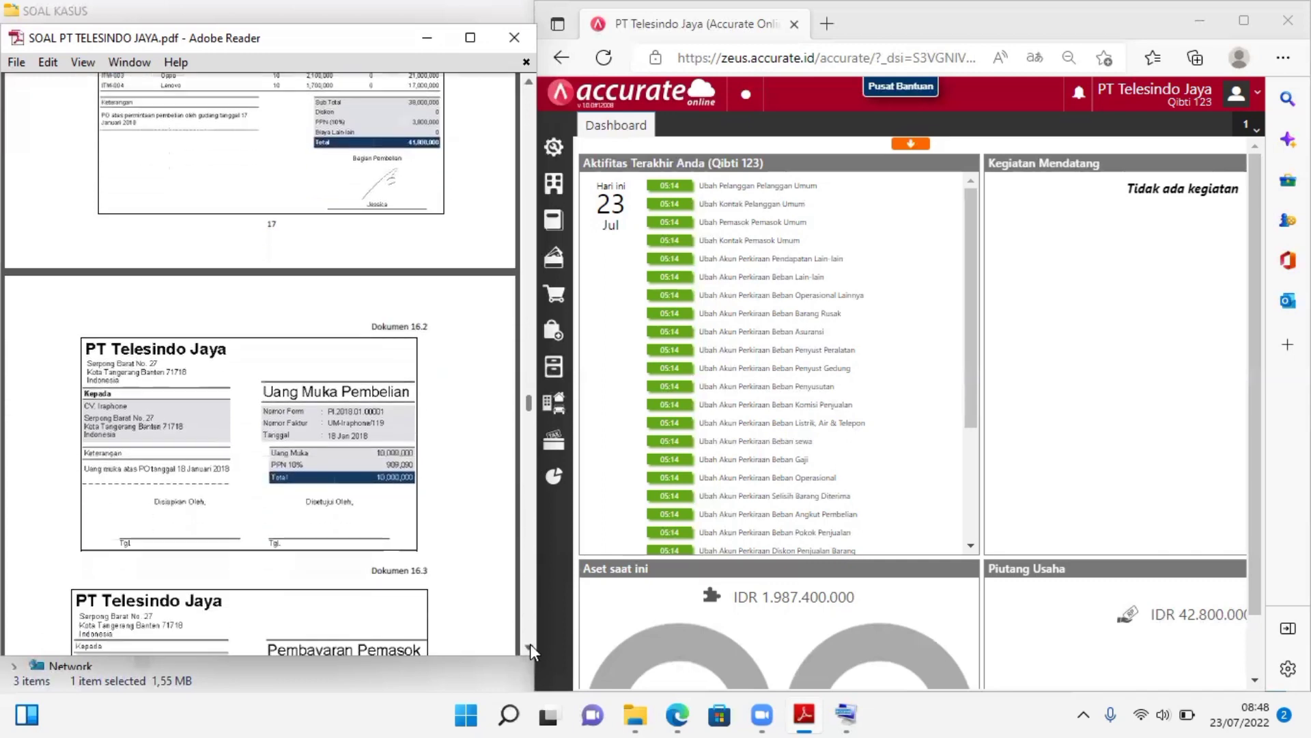
pyautogui.scroll(-2, 530, 643)
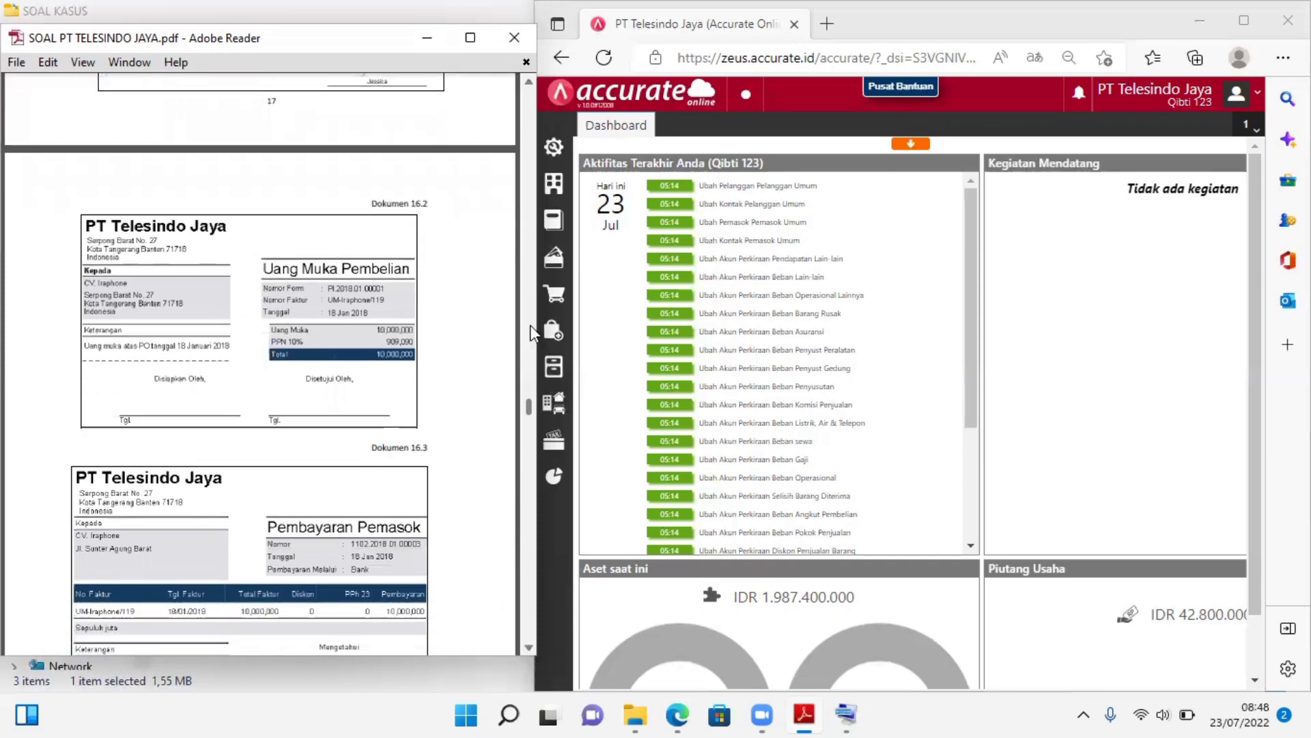
pyautogui.scroll(3, 530, 94)
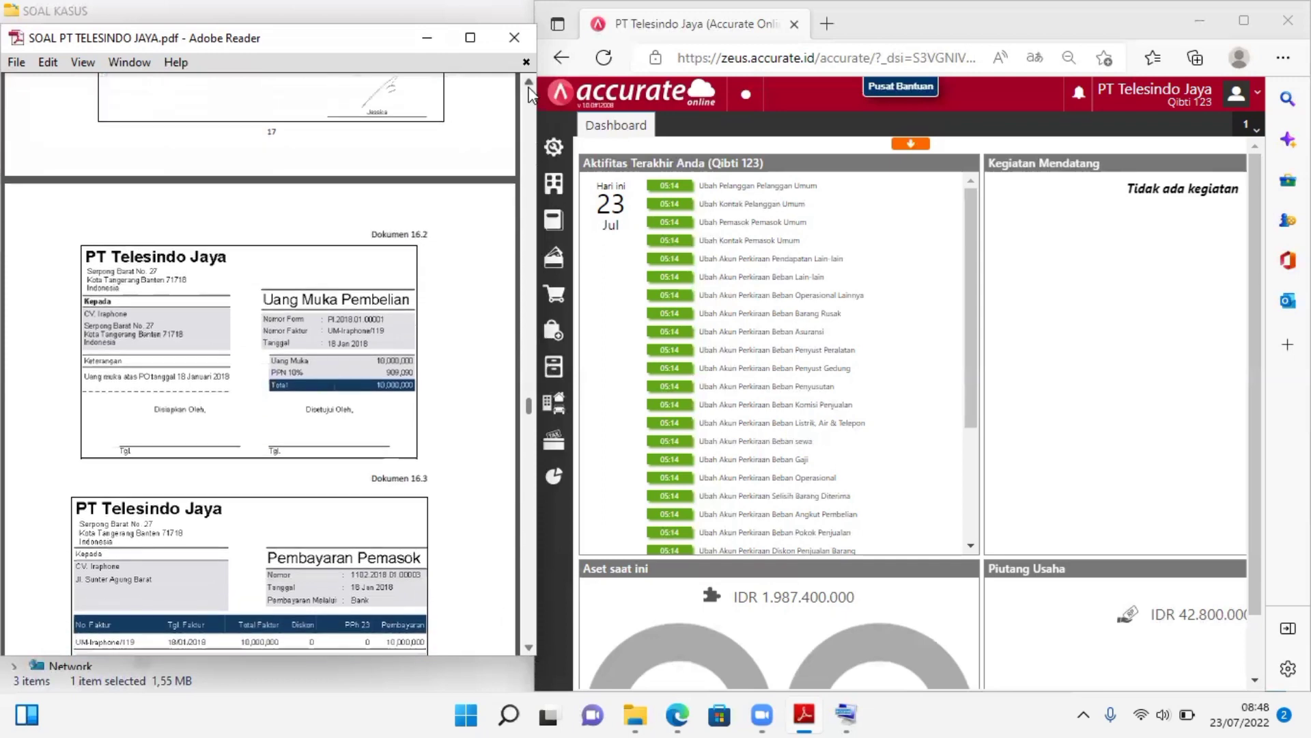
pyautogui.scroll(6, 530, 94)
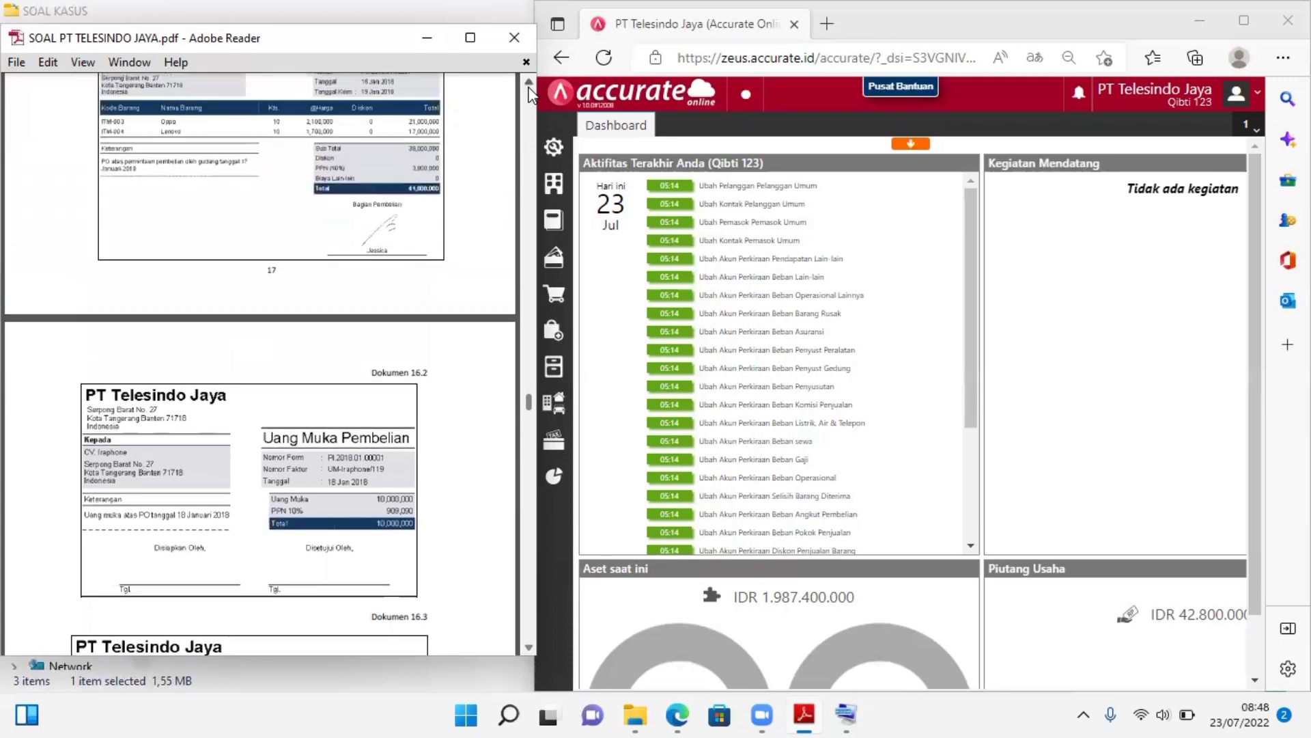
pyautogui.scroll(3, 531, 94)
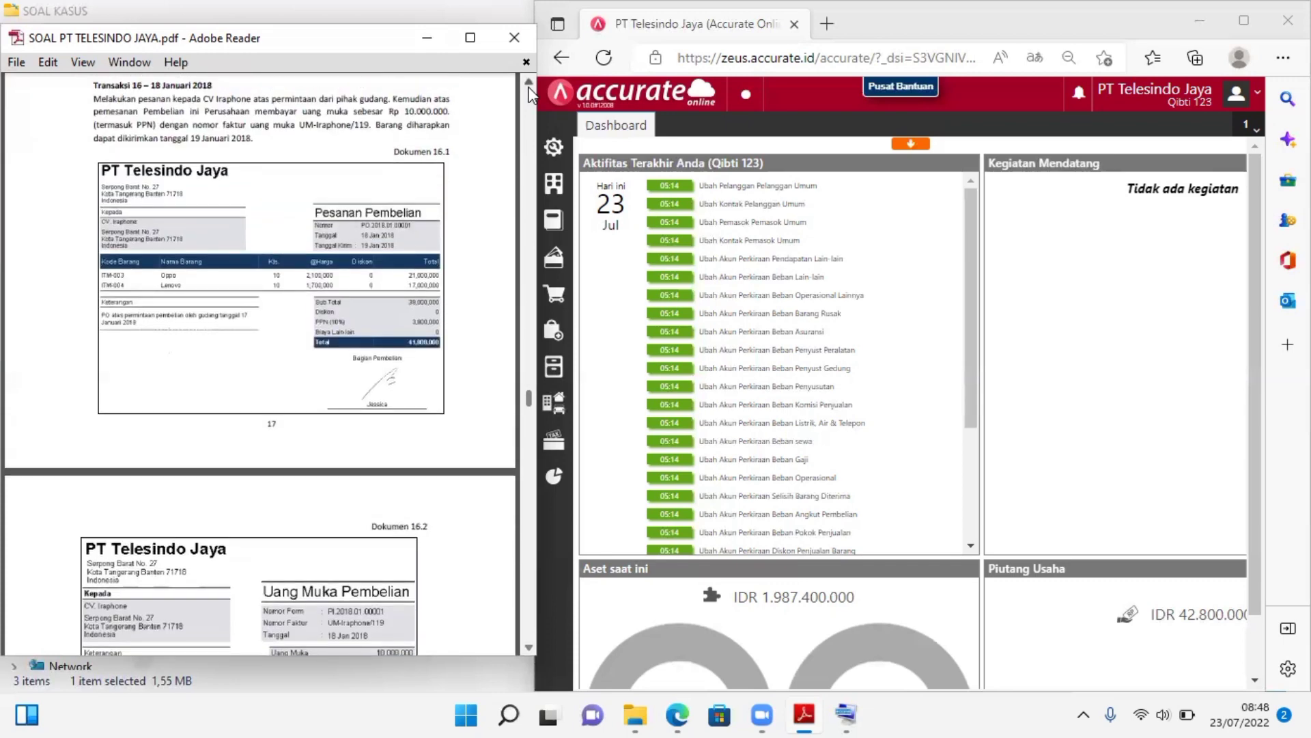
# Open a new Pesanan Pembelian entry in Accurate for Transaksi 16 and choose CV. Iraphone as the supplier (Pemasok)
pyautogui.click(552, 345)
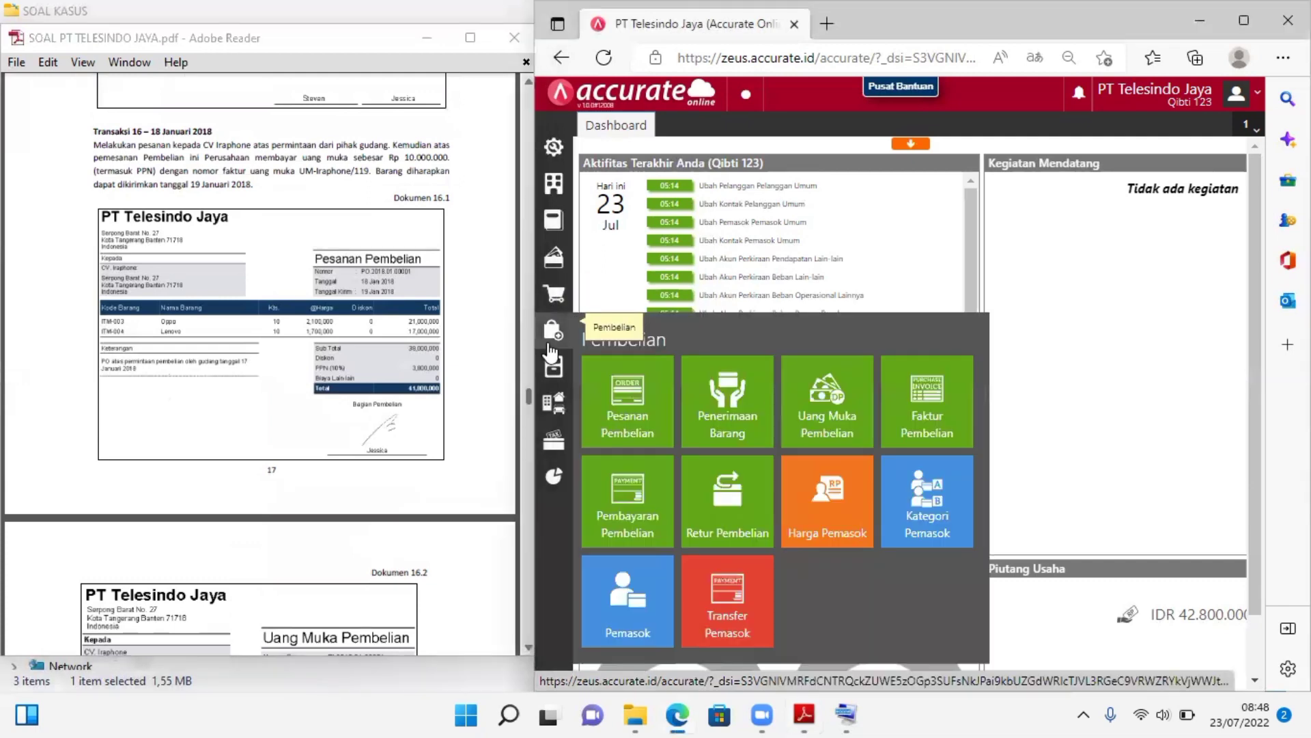
pyautogui.click(609, 402)
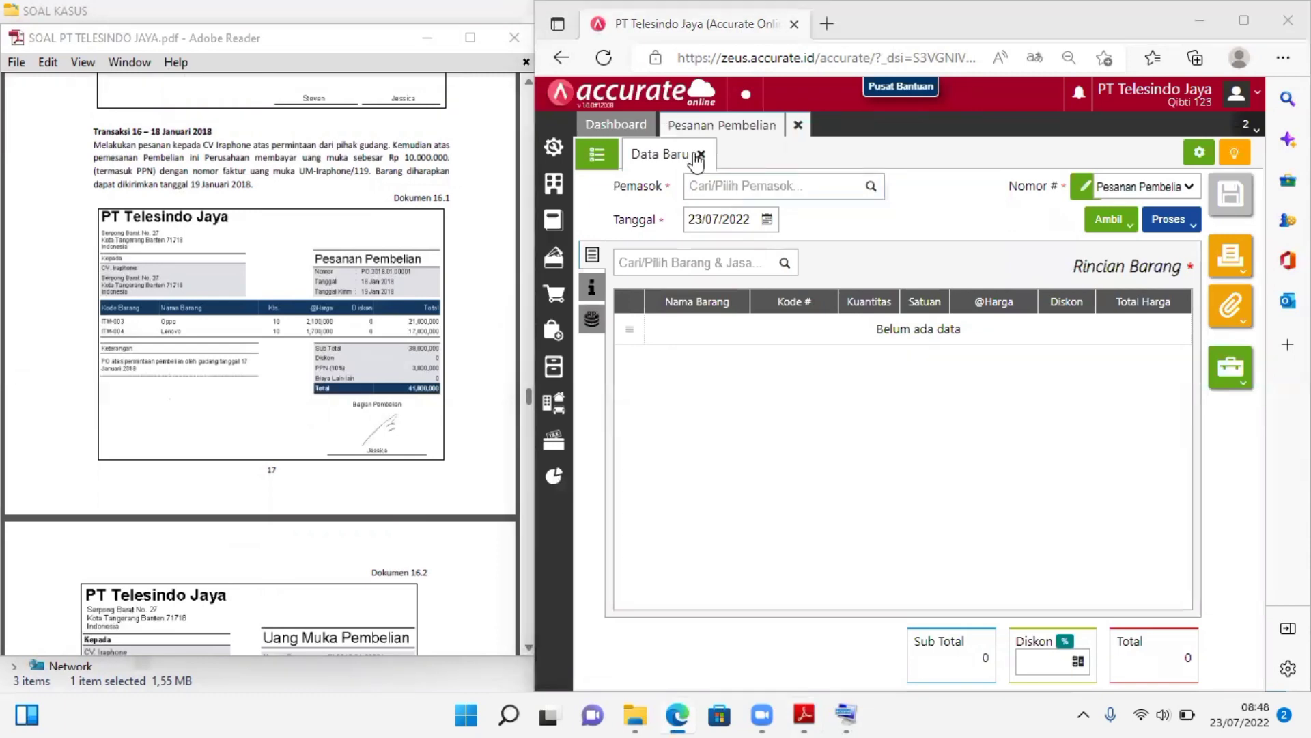
pyautogui.click(871, 187)
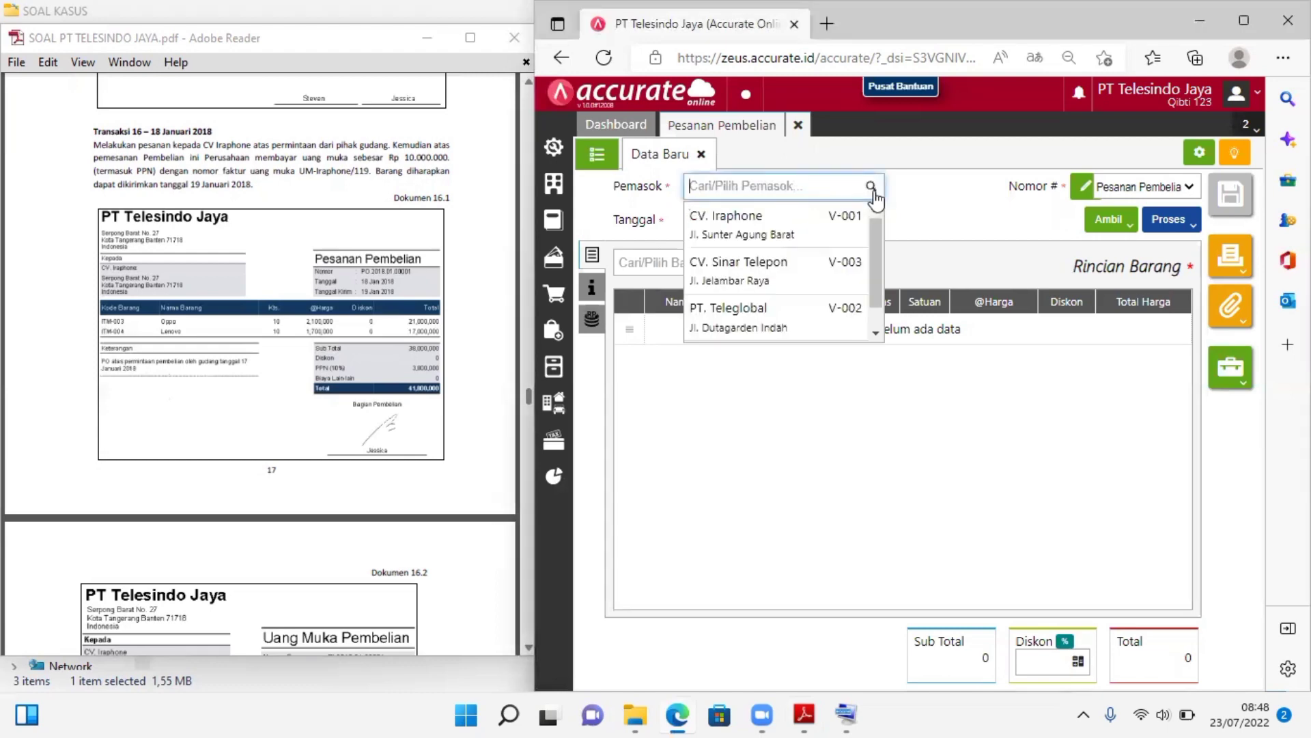
pyautogui.click(772, 231)
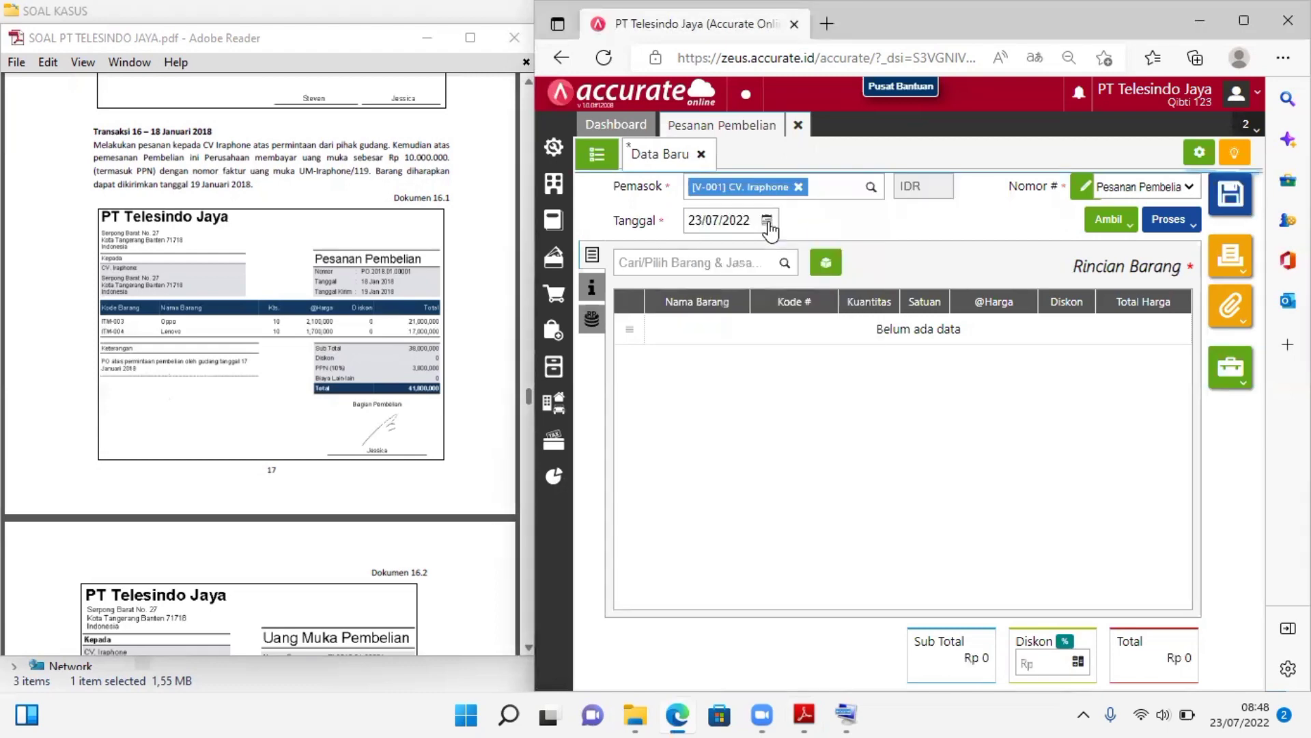
# Set the purchase order's date (Tanggal) to 18/01/2018
pyautogui.click(726, 214)
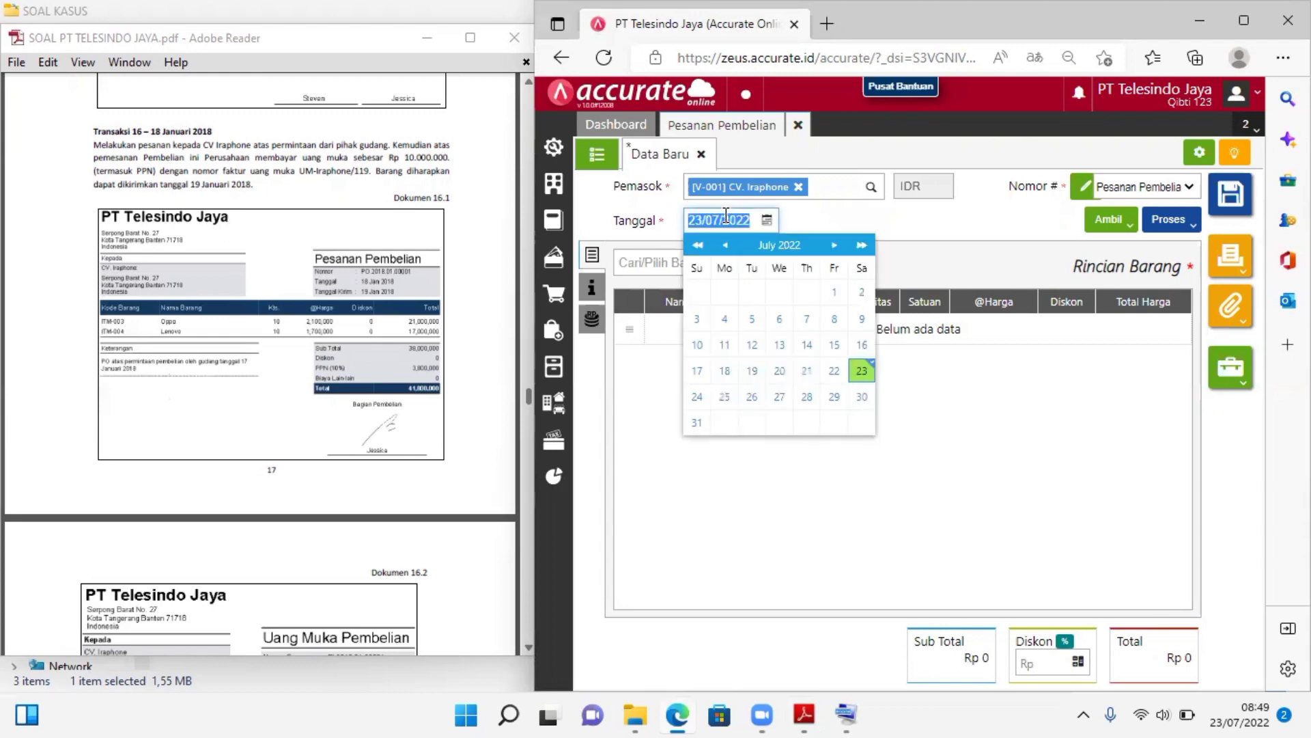
pyautogui.write('18/2')
pyautogui.press('BackSpace')
pyautogui.write('01/2018')
pyautogui.click(856, 226)
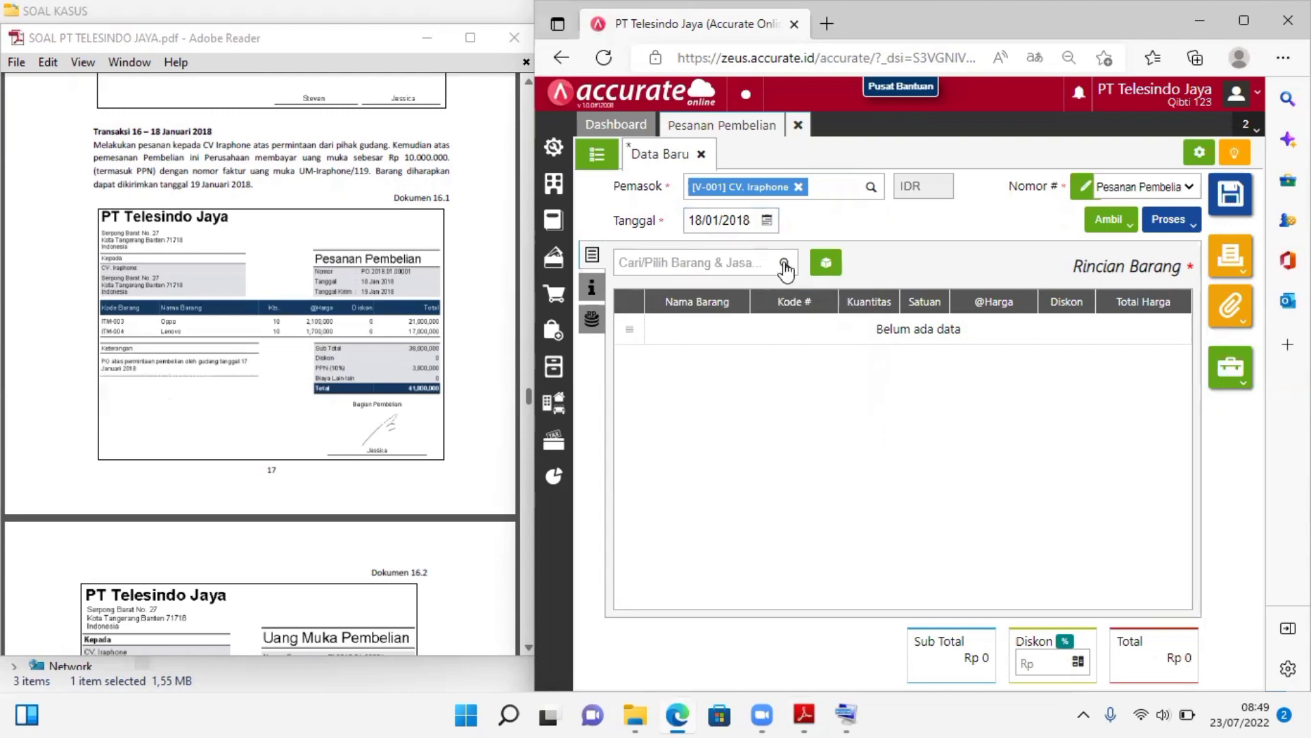
# Copy the Oppo and Lenovo items into the purchase order from the goods request (Permintaan) dated 17/01/2018
pyautogui.click(1120, 232)
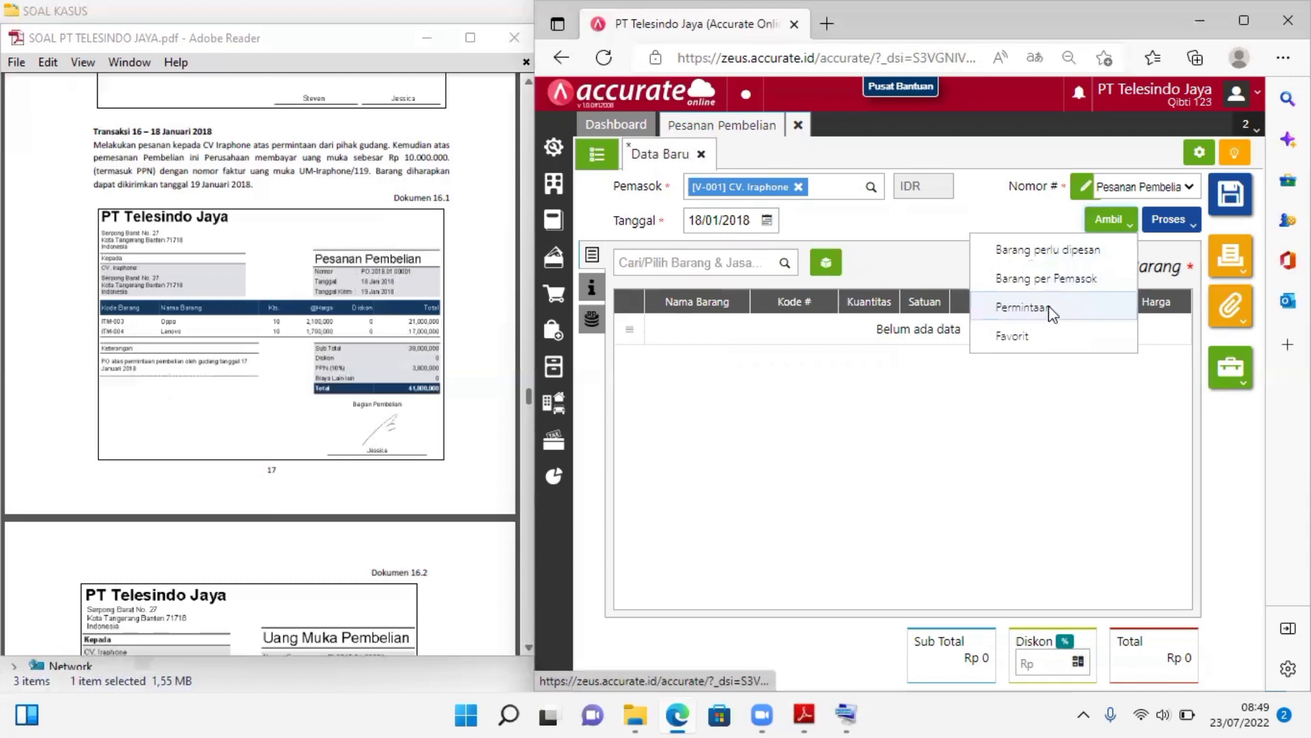
pyautogui.click(1049, 309)
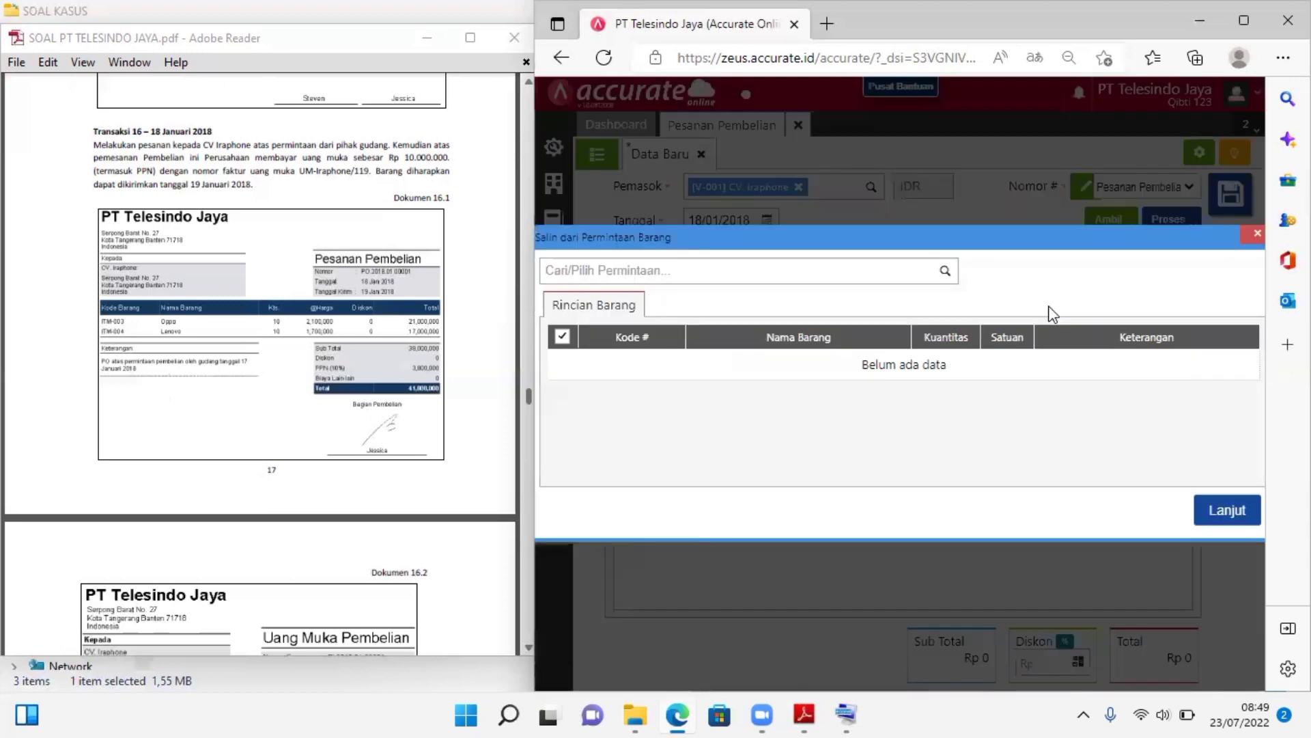
pyautogui.click(945, 271)
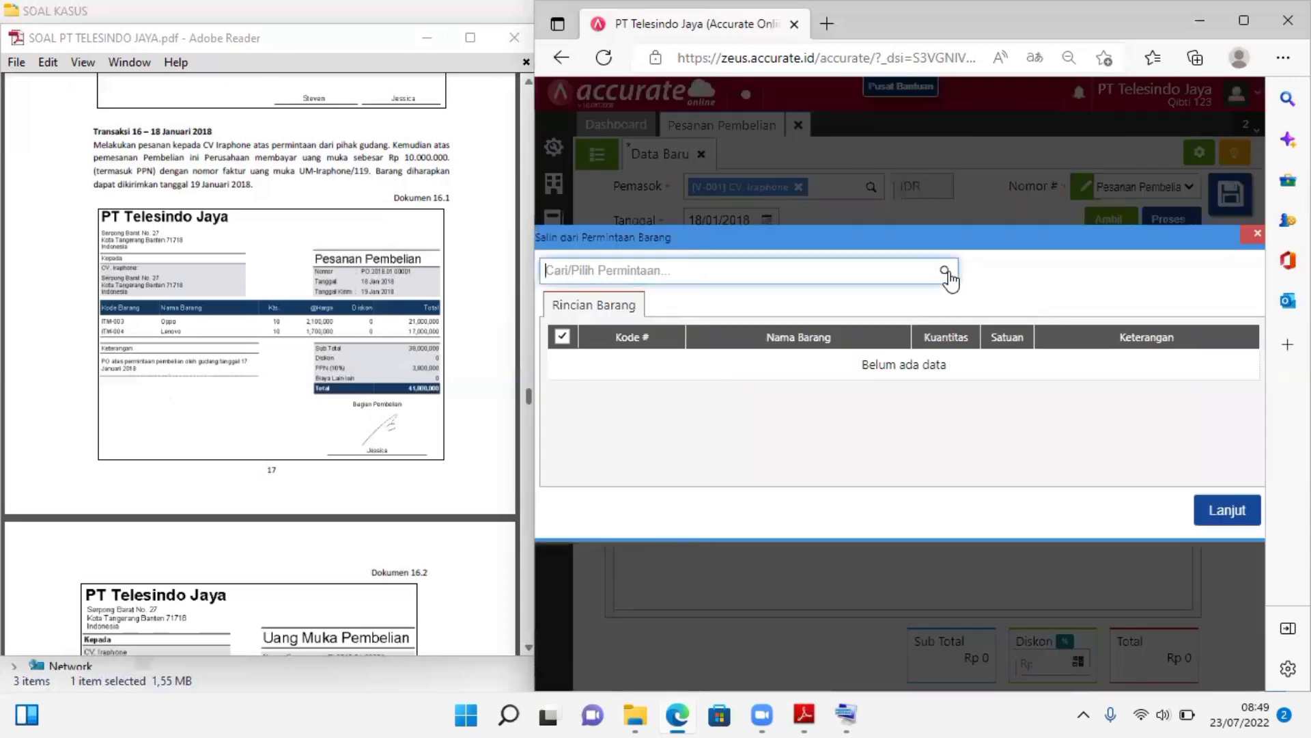
pyautogui.click(840, 312)
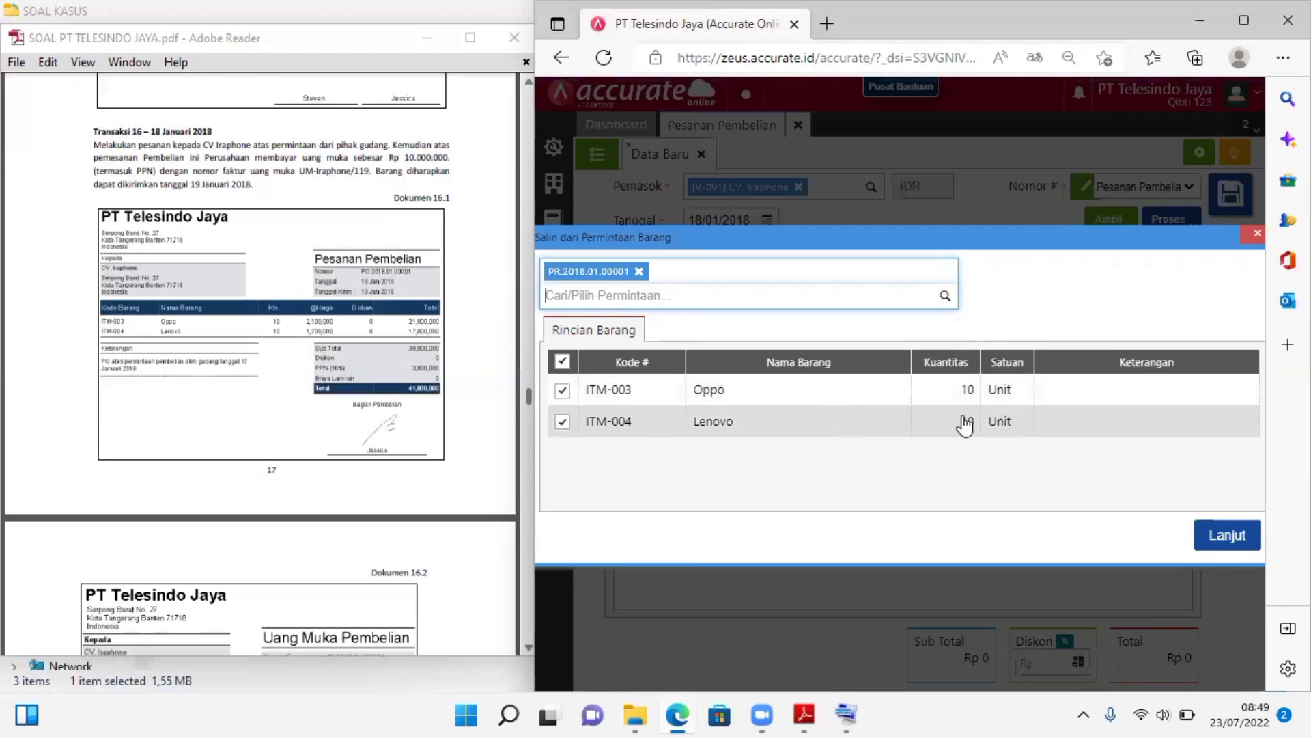
pyautogui.click(1205, 536)
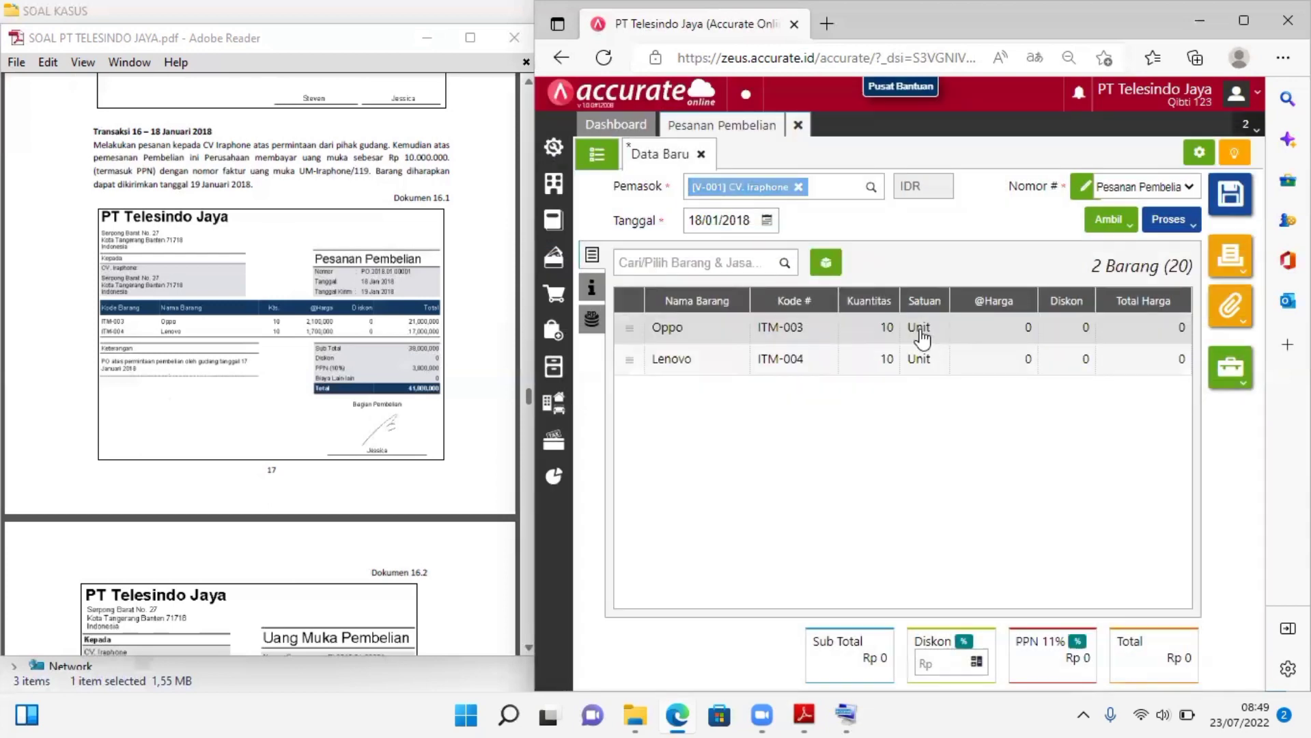
pyautogui.click(1023, 332)
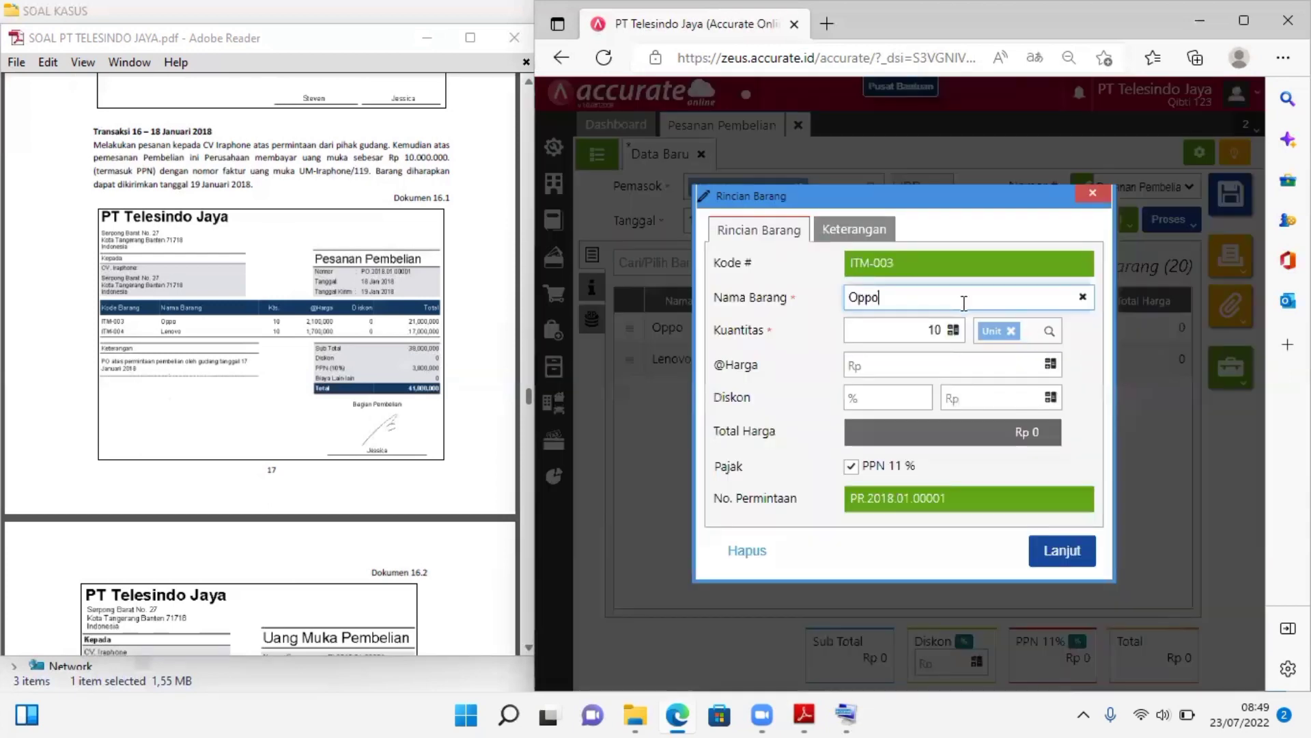
pyautogui.click(912, 364)
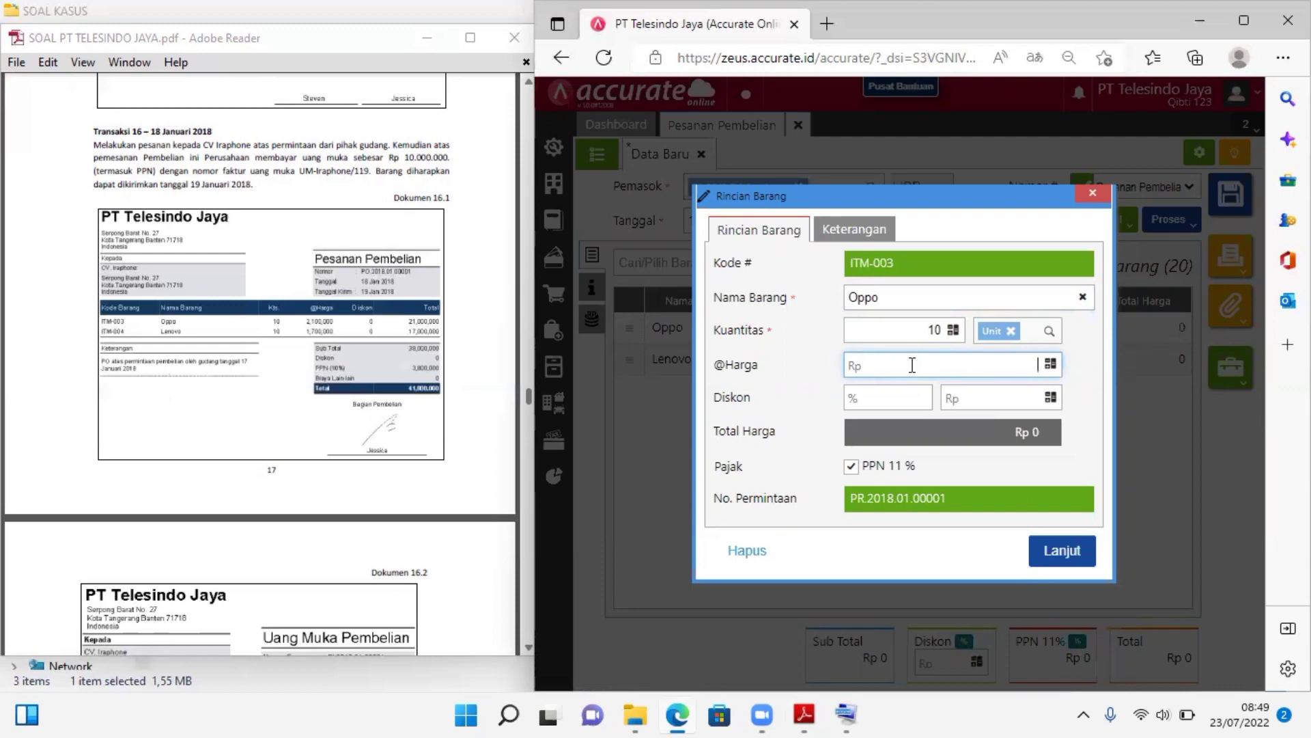
pyautogui.write('2.100.000')
pyautogui.click(1061, 552)
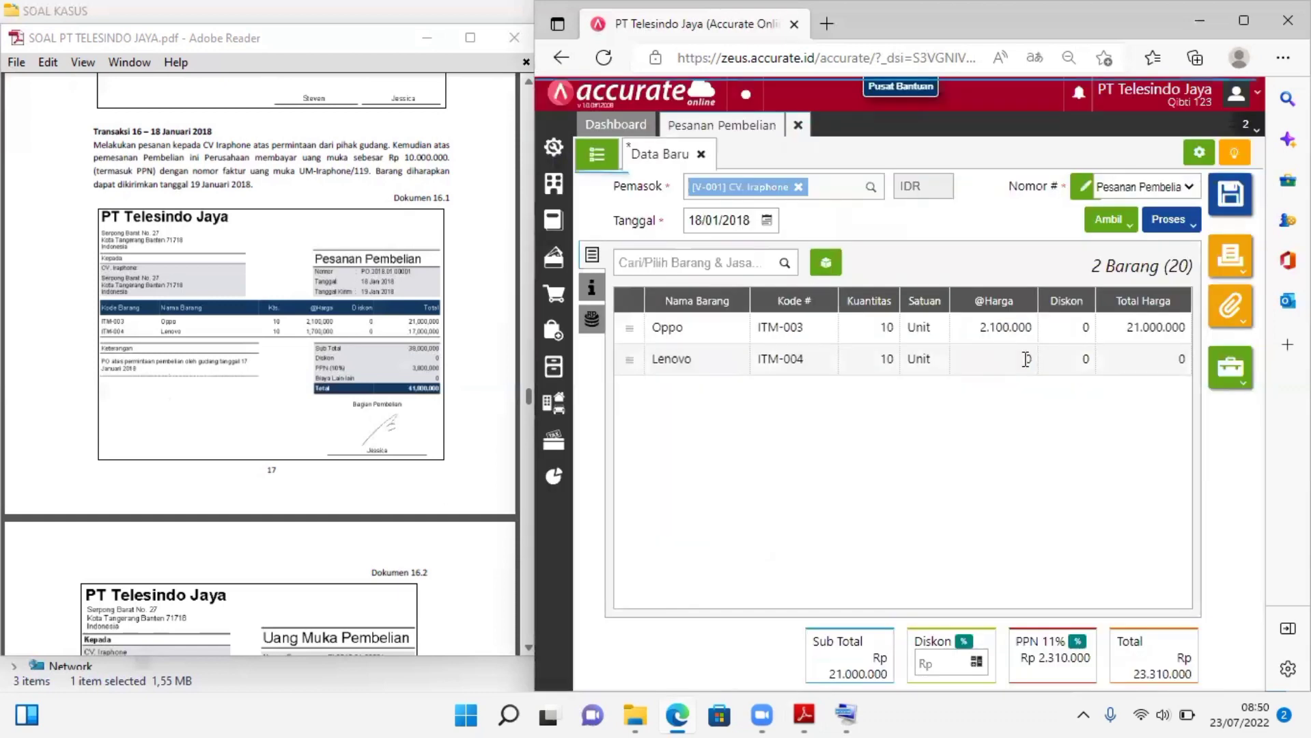
pyautogui.click(1025, 360)
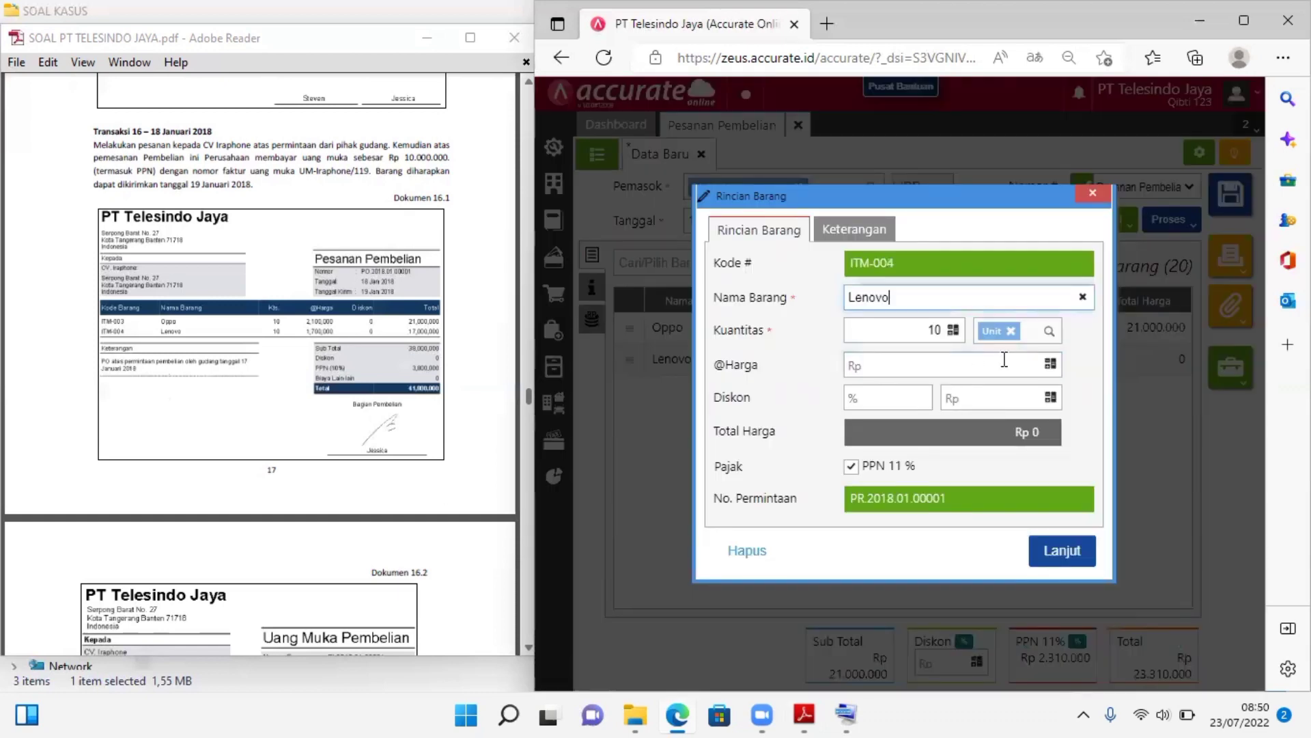
pyautogui.click(1004, 359)
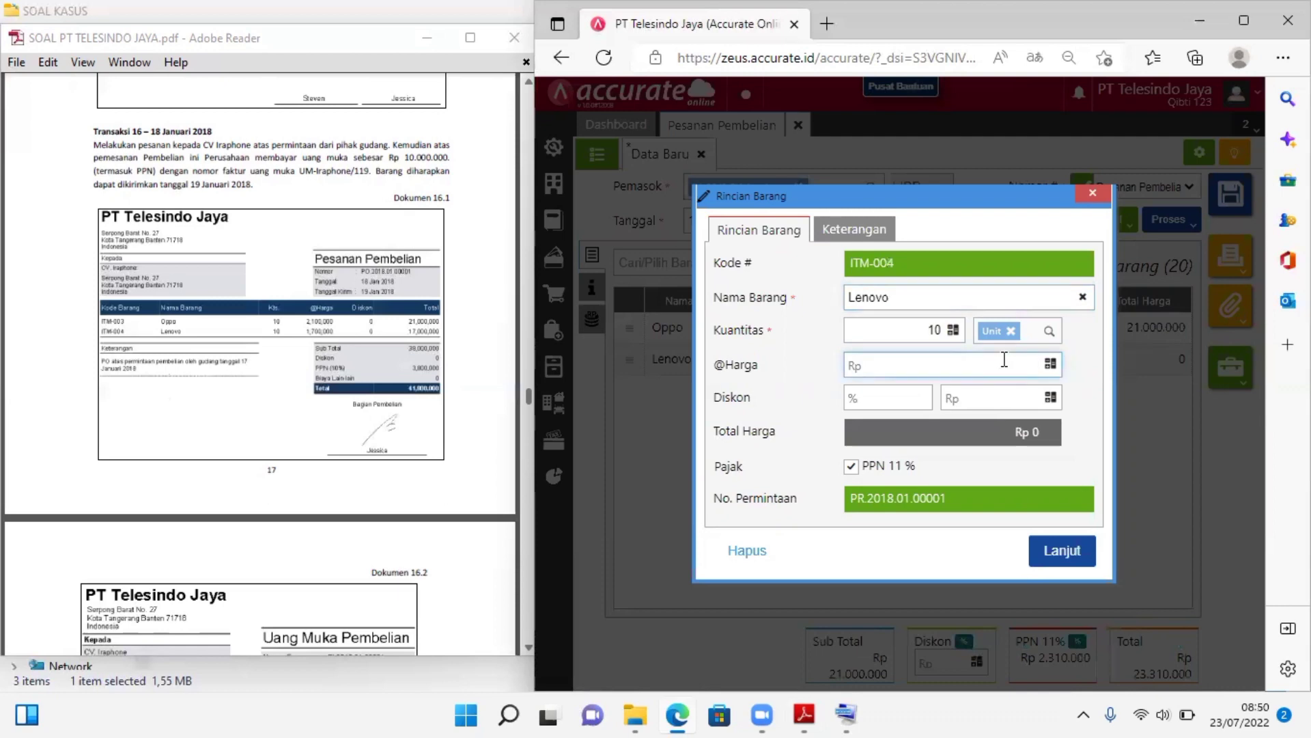
pyautogui.write('1.700.000')
pyautogui.click(1060, 552)
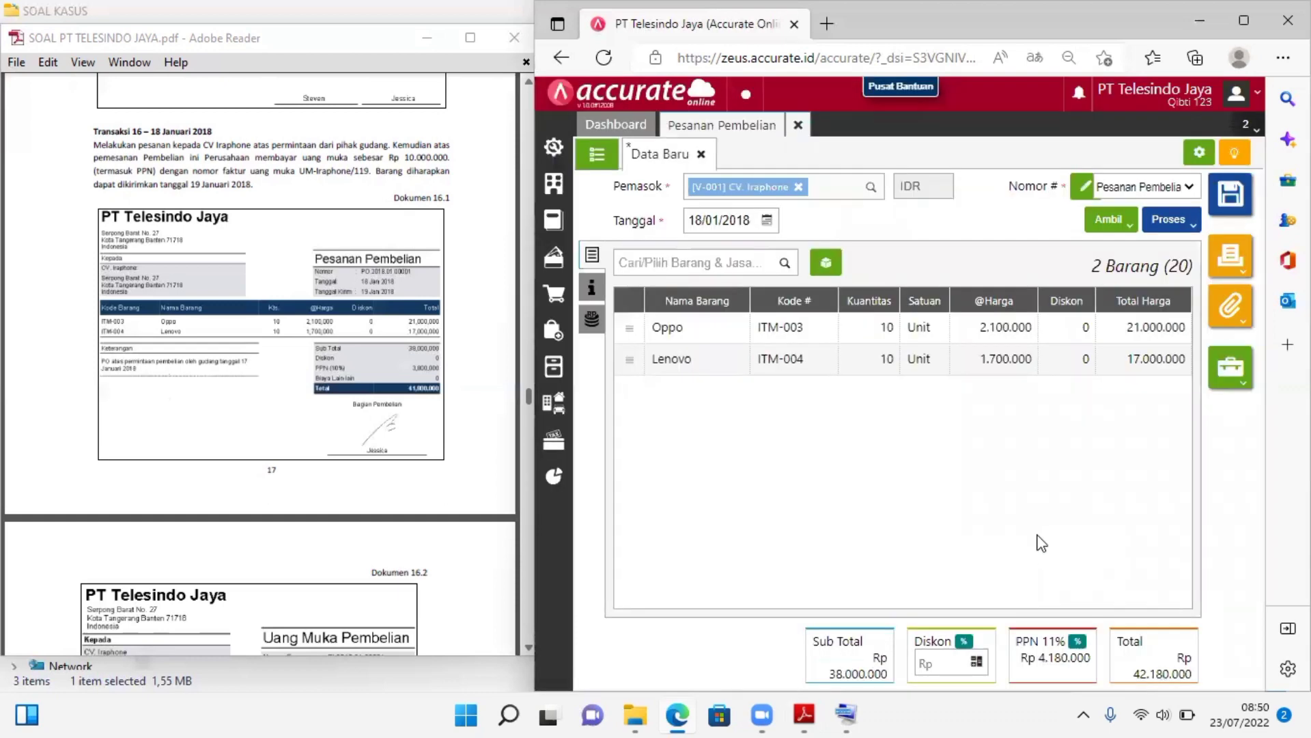
# Change the purchase order's PPN rate to Tarif 10%
pyautogui.click(1077, 642)
pyautogui.click(900, 399)
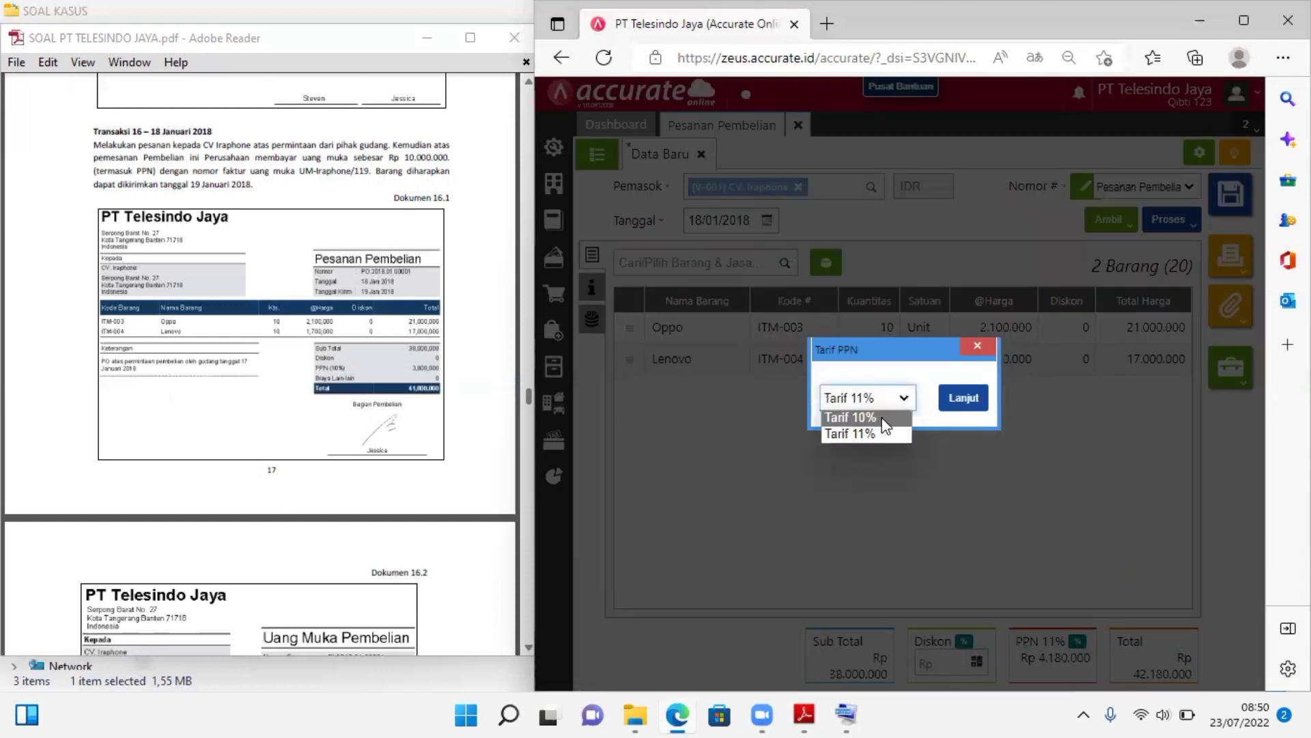
pyautogui.click(898, 414)
pyautogui.click(947, 407)
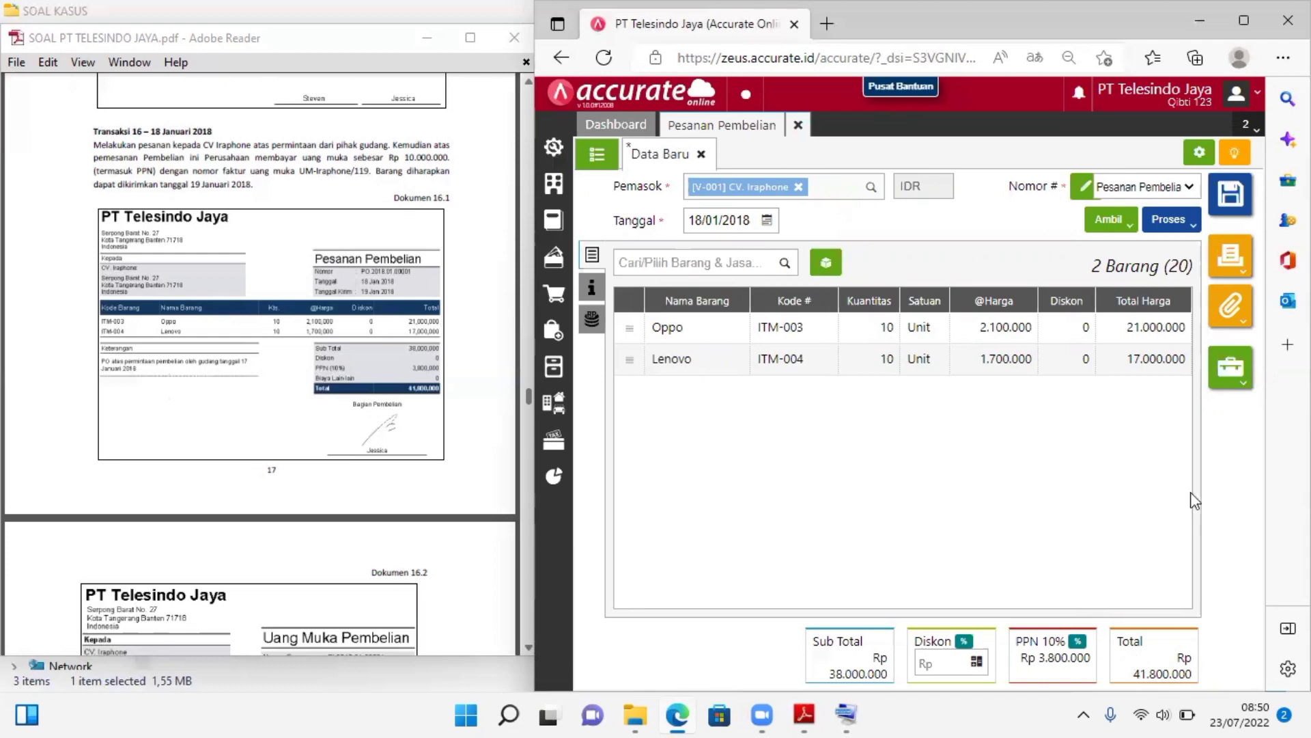
# Set the purchase order's delivery date (Tgl Pengiriman) to 19/01/2018, following Dokumen 16.1 in the case PDF
pyautogui.click(470, 38)
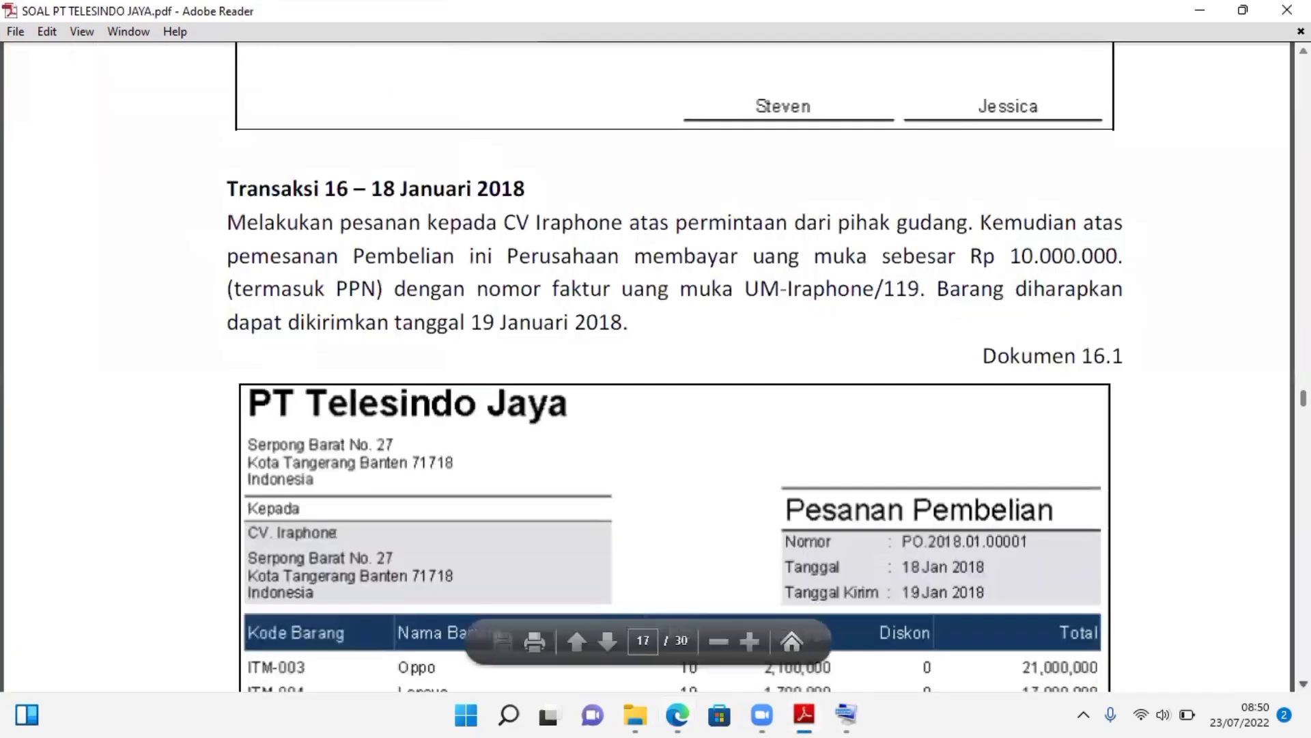
pyautogui.scroll(-1, 674, 371)
pyautogui.scroll(-3, 674, 371)
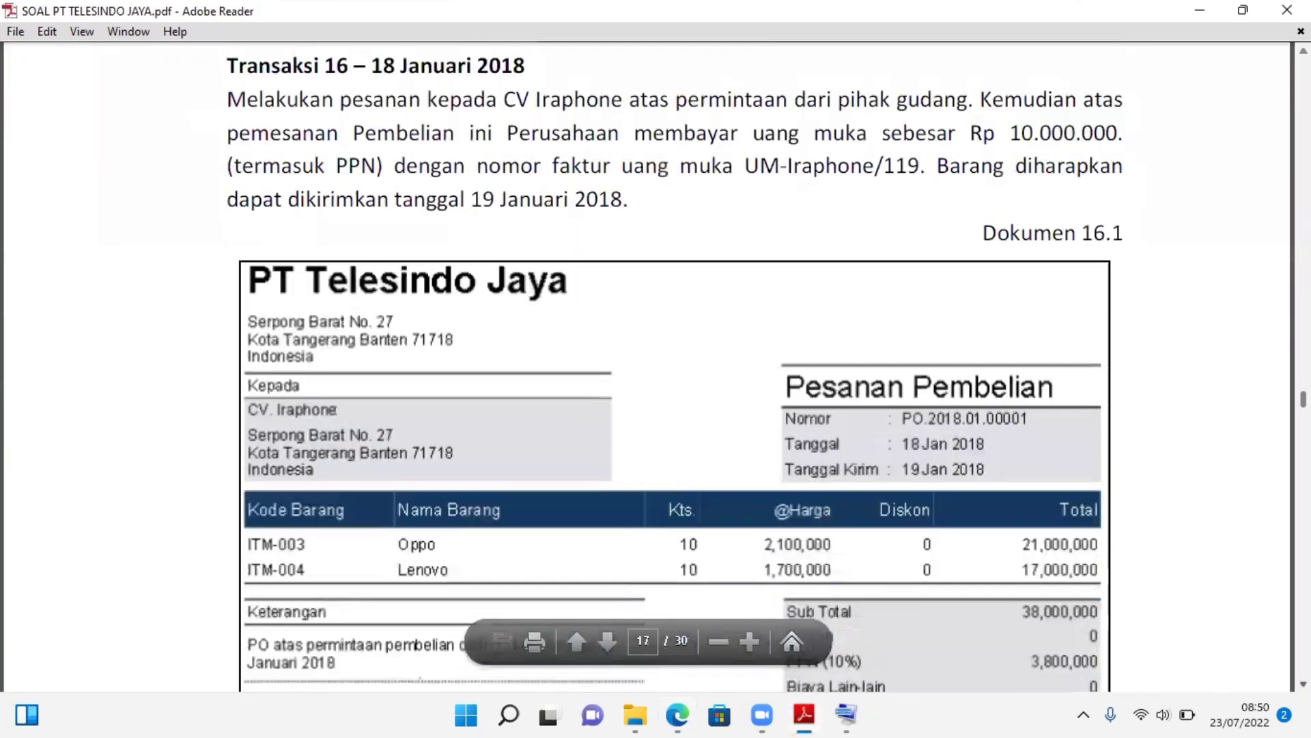
pyautogui.scroll(-1, 1191, 610)
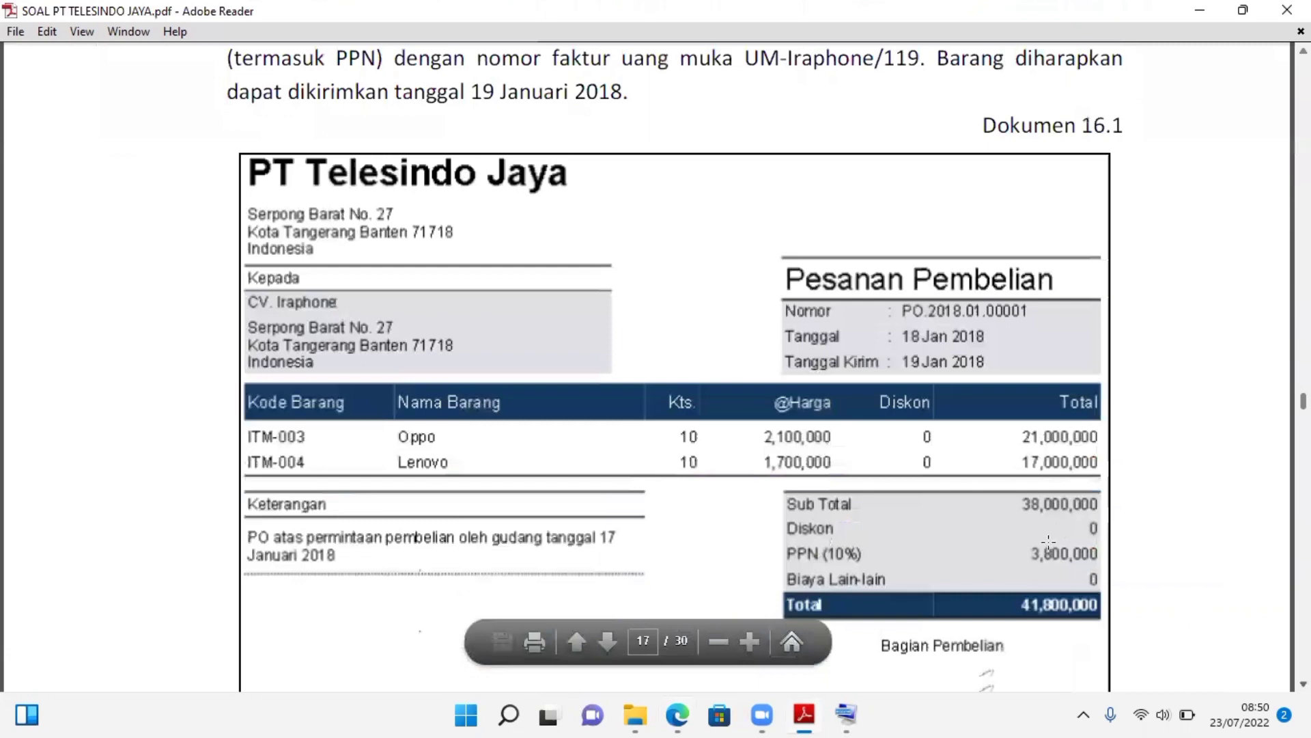
pyautogui.scroll(-1, 1102, 517)
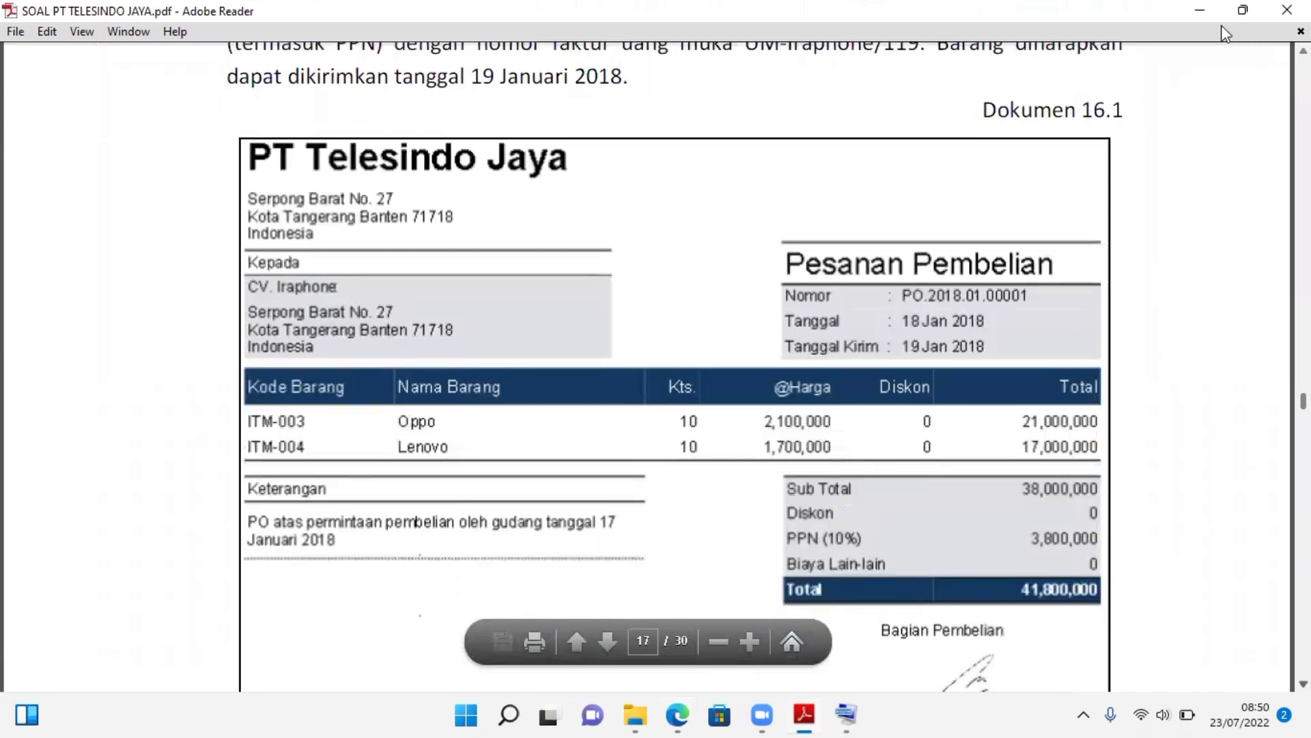
pyautogui.click(1246, 10)
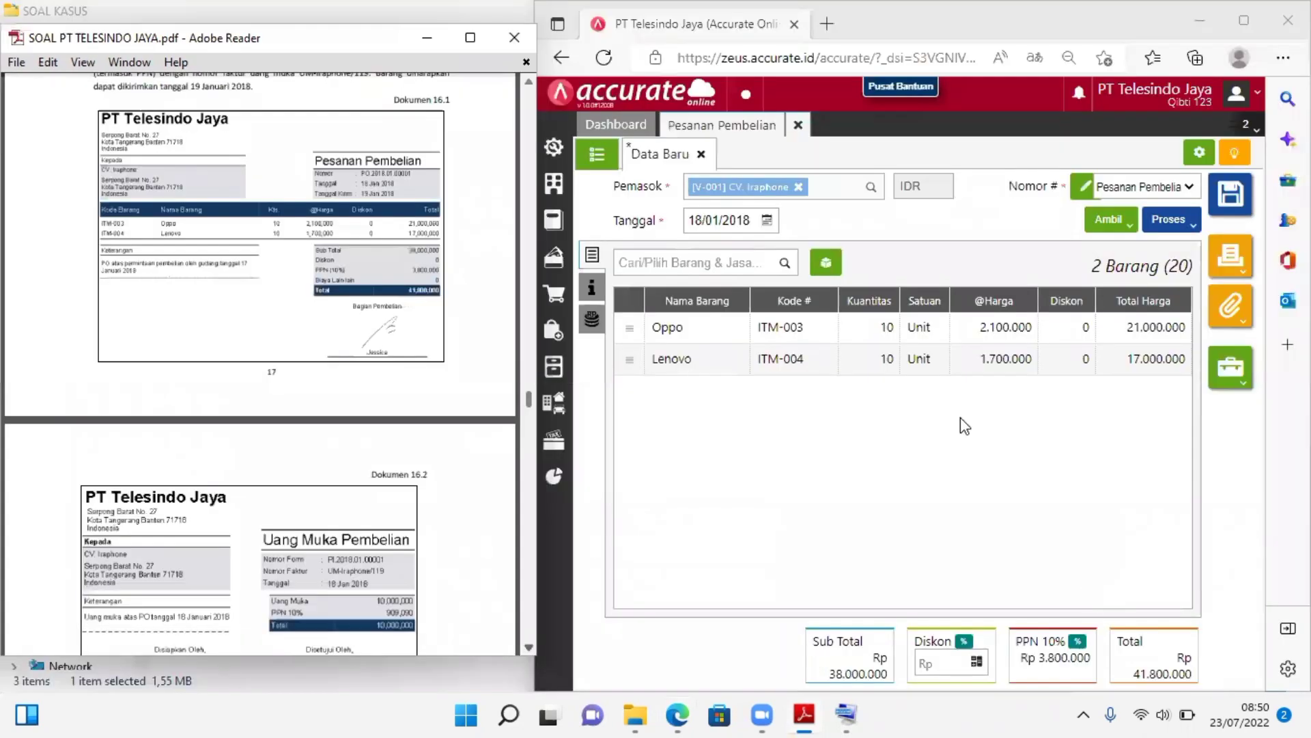
pyautogui.click(587, 290)
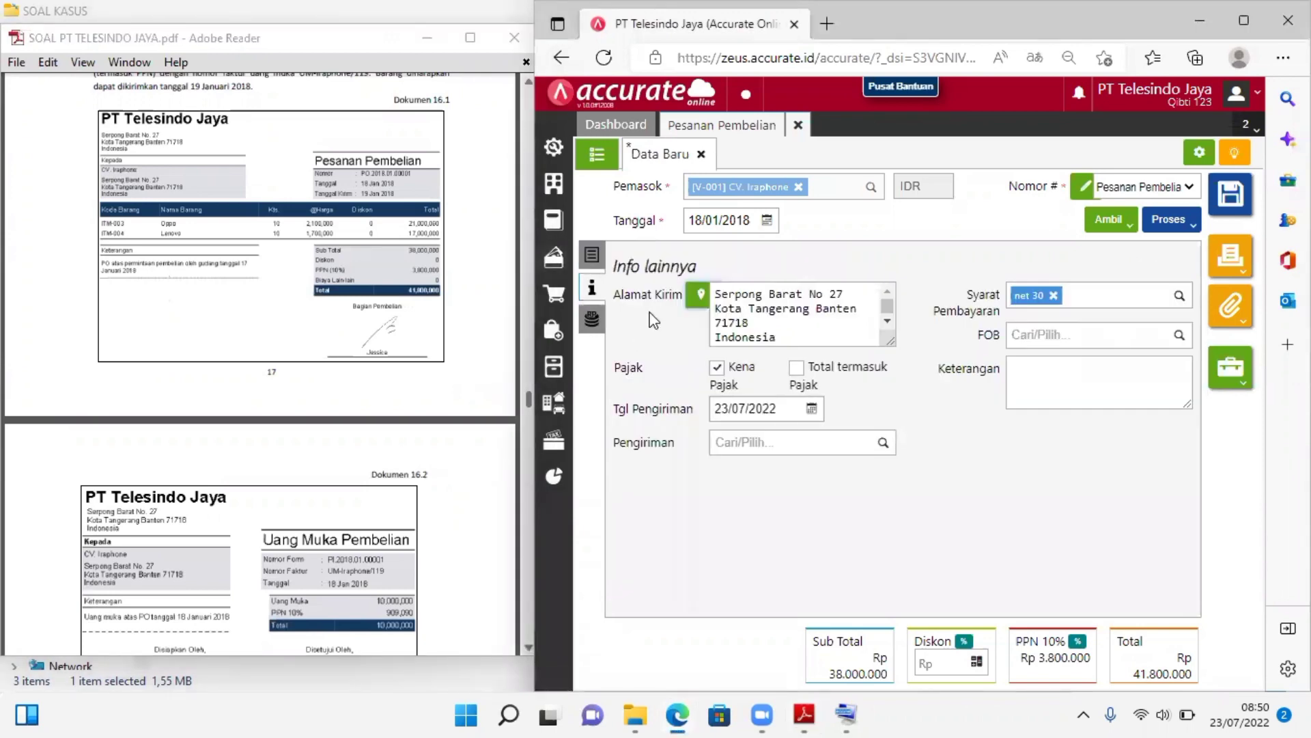
pyautogui.click(772, 409)
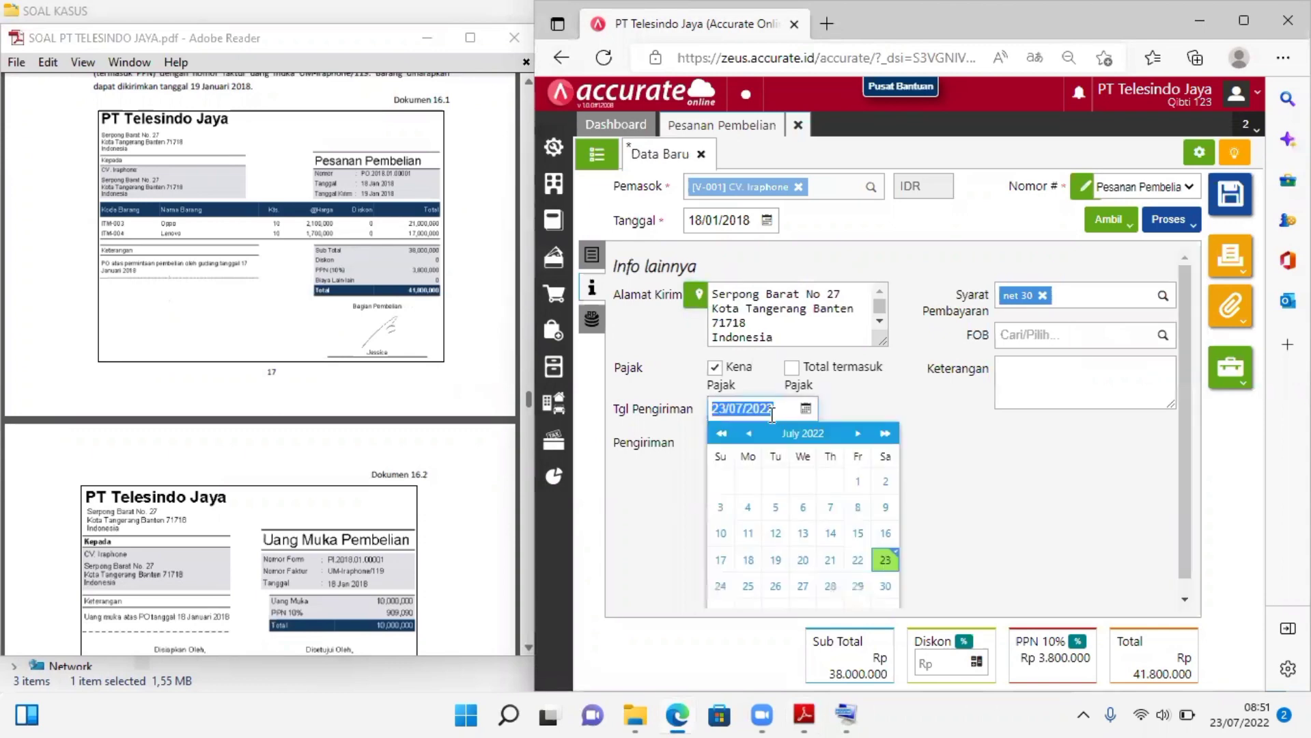
pyautogui.write('19/01/2018')
pyautogui.click(973, 412)
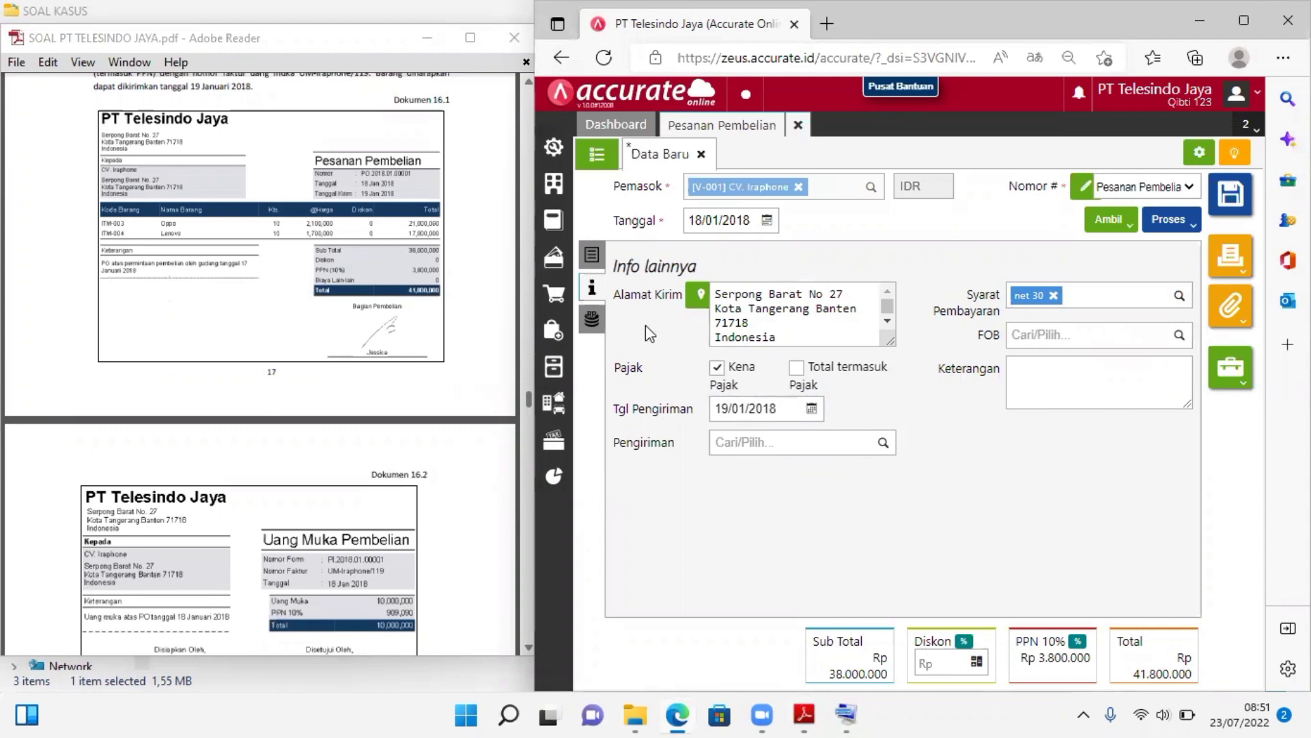
# Process the CV. Iraphone purchase order into a purchase down payment (Uang Muka)
pyautogui.click(592, 319)
pyautogui.click(591, 256)
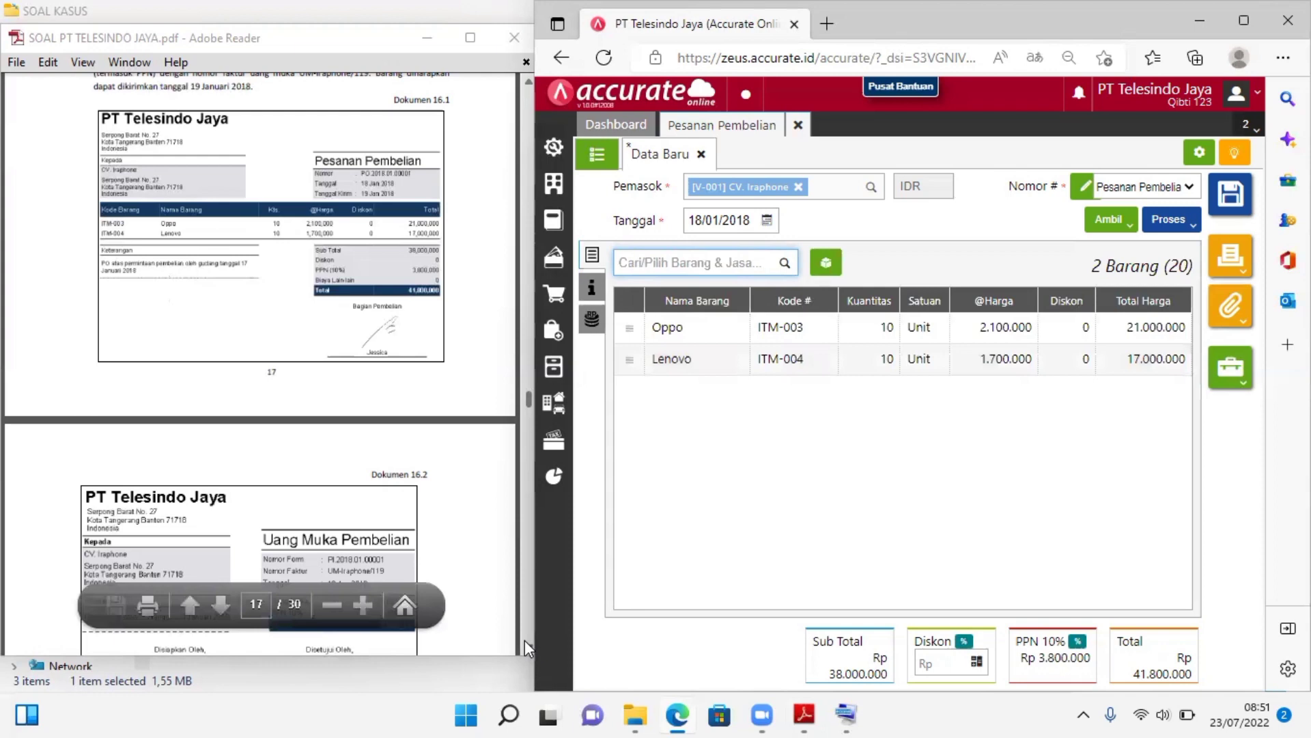
pyautogui.click(524, 641)
pyautogui.scroll(-1, 519, 103)
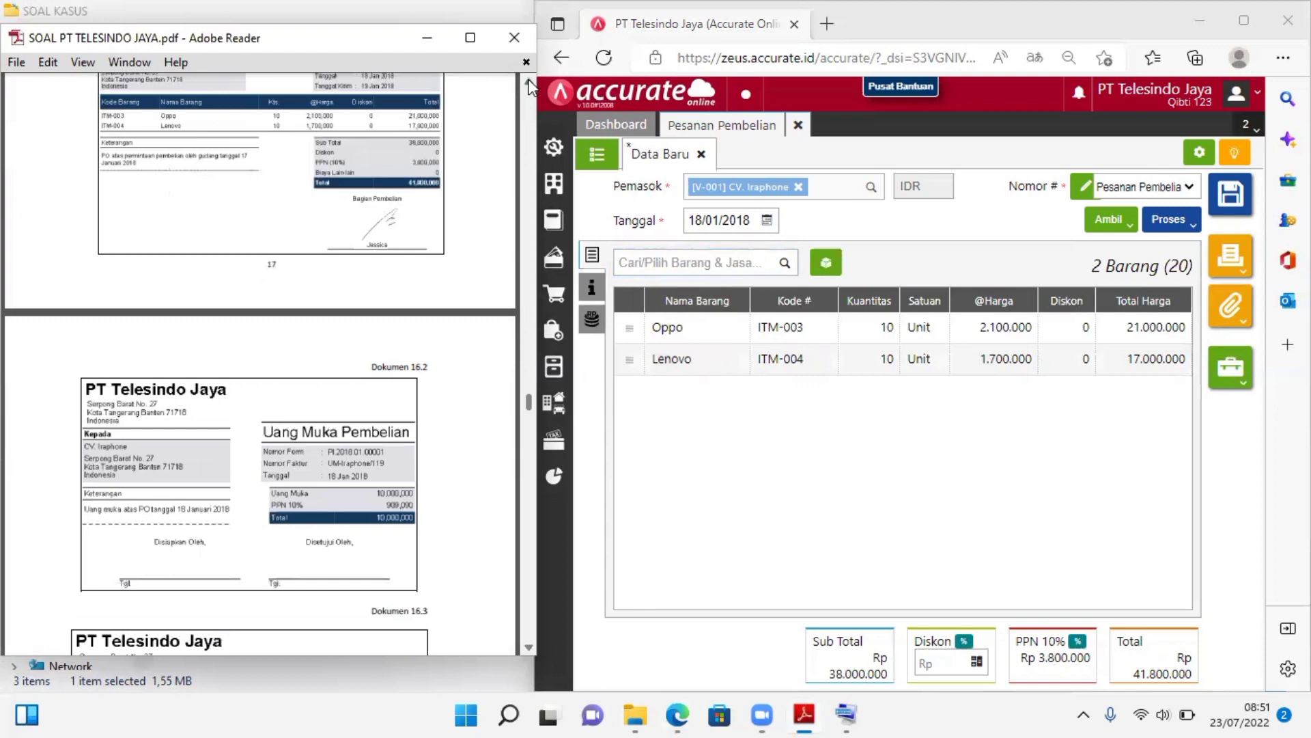
pyautogui.click(529, 83)
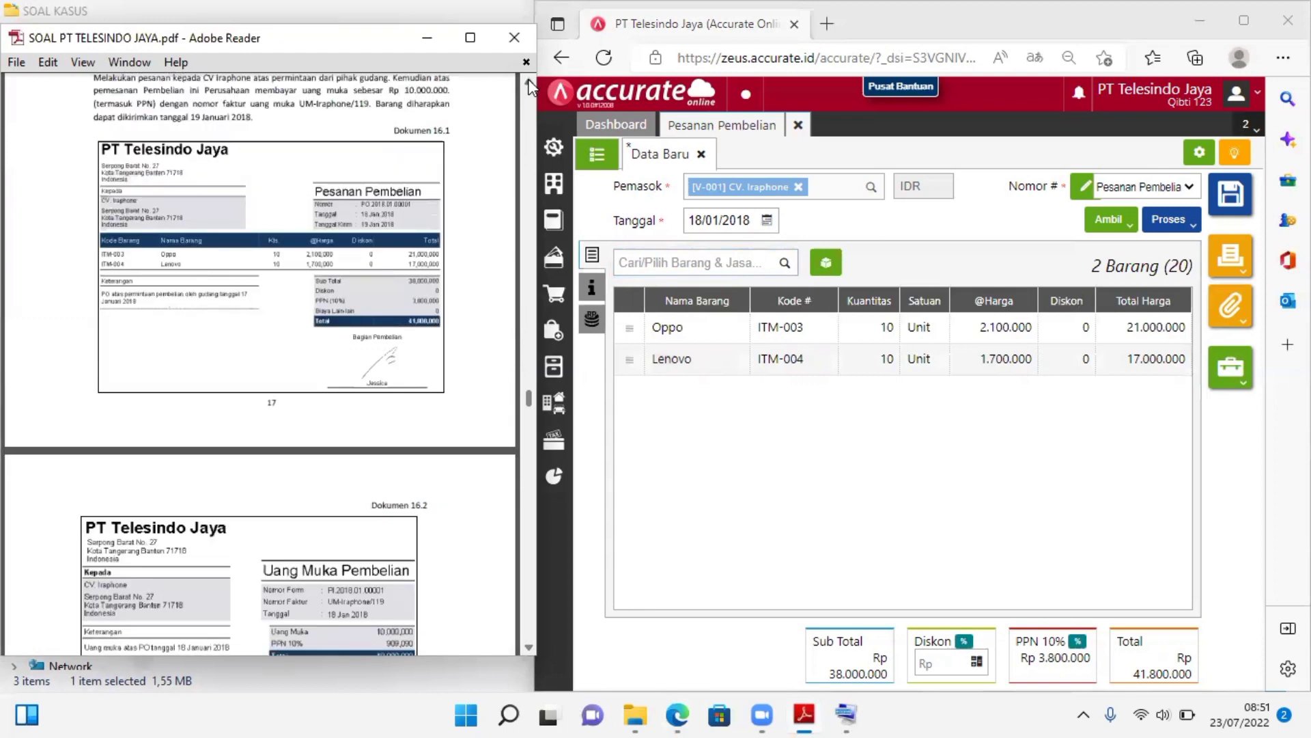
pyautogui.click(528, 83)
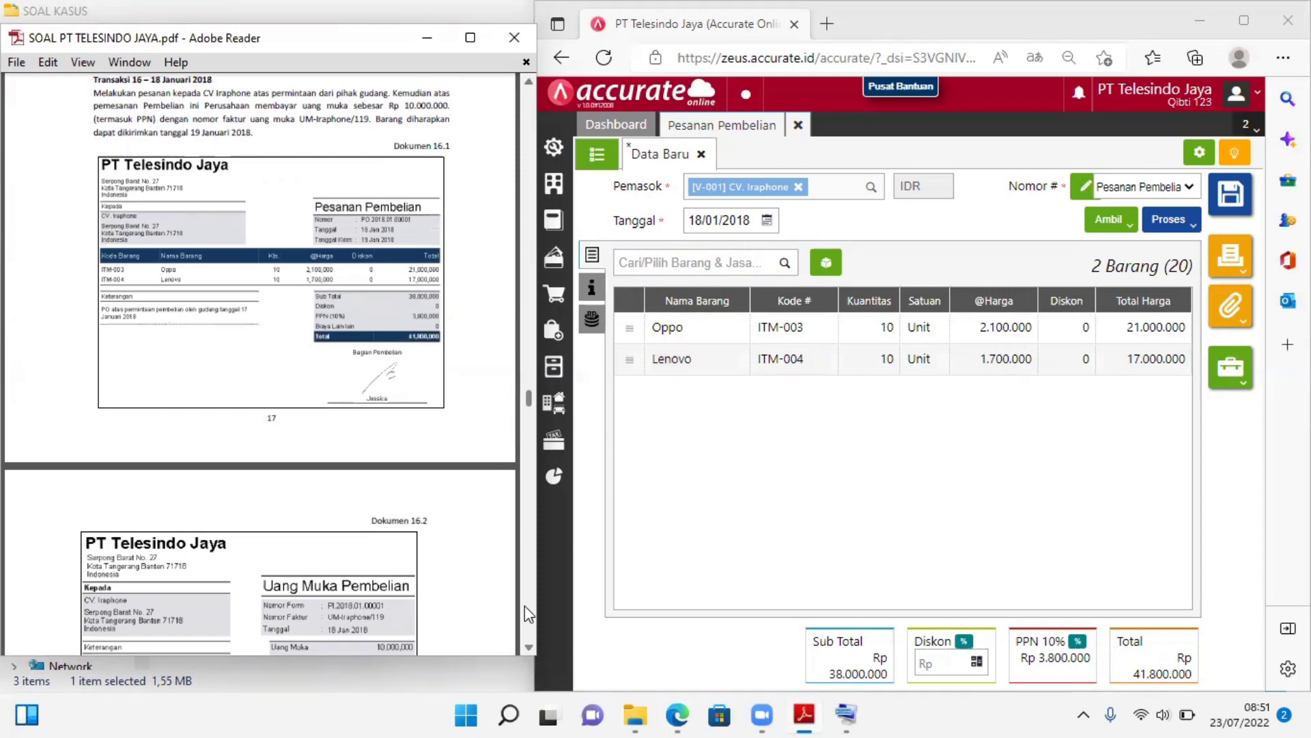
pyautogui.click(524, 646)
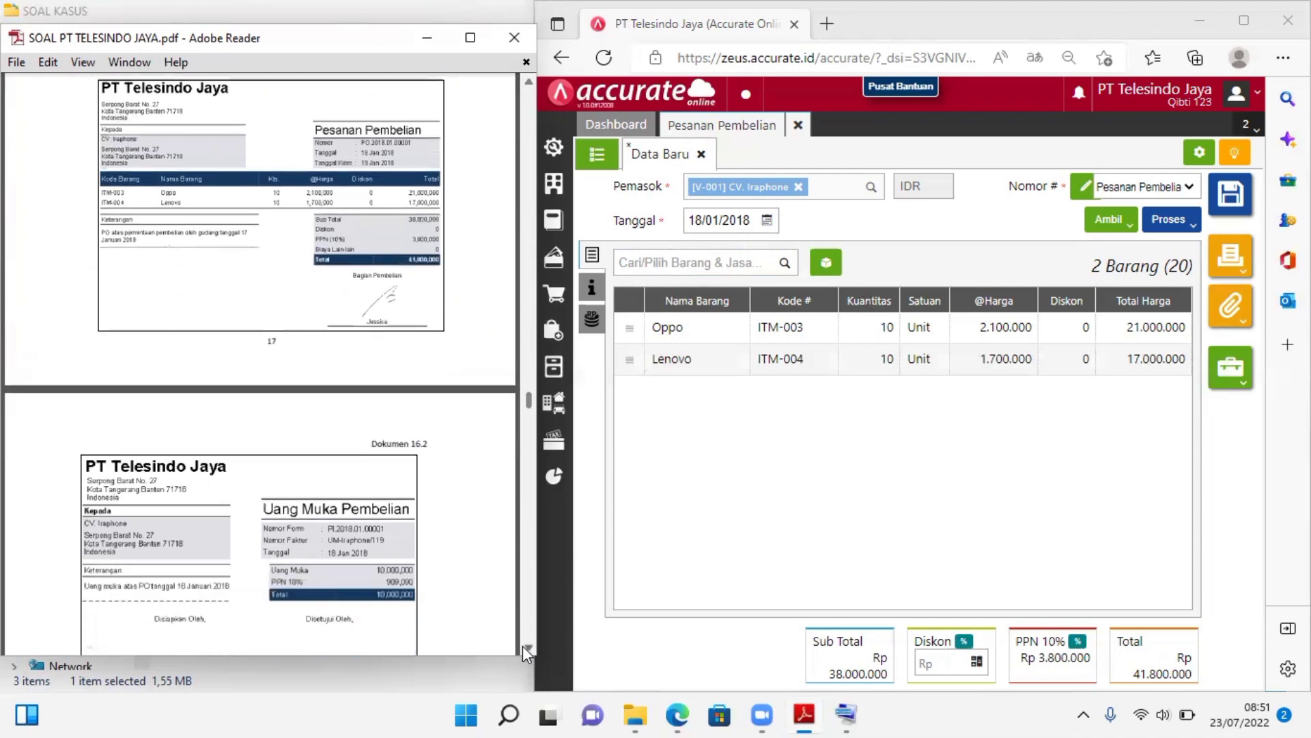
pyautogui.click(1172, 222)
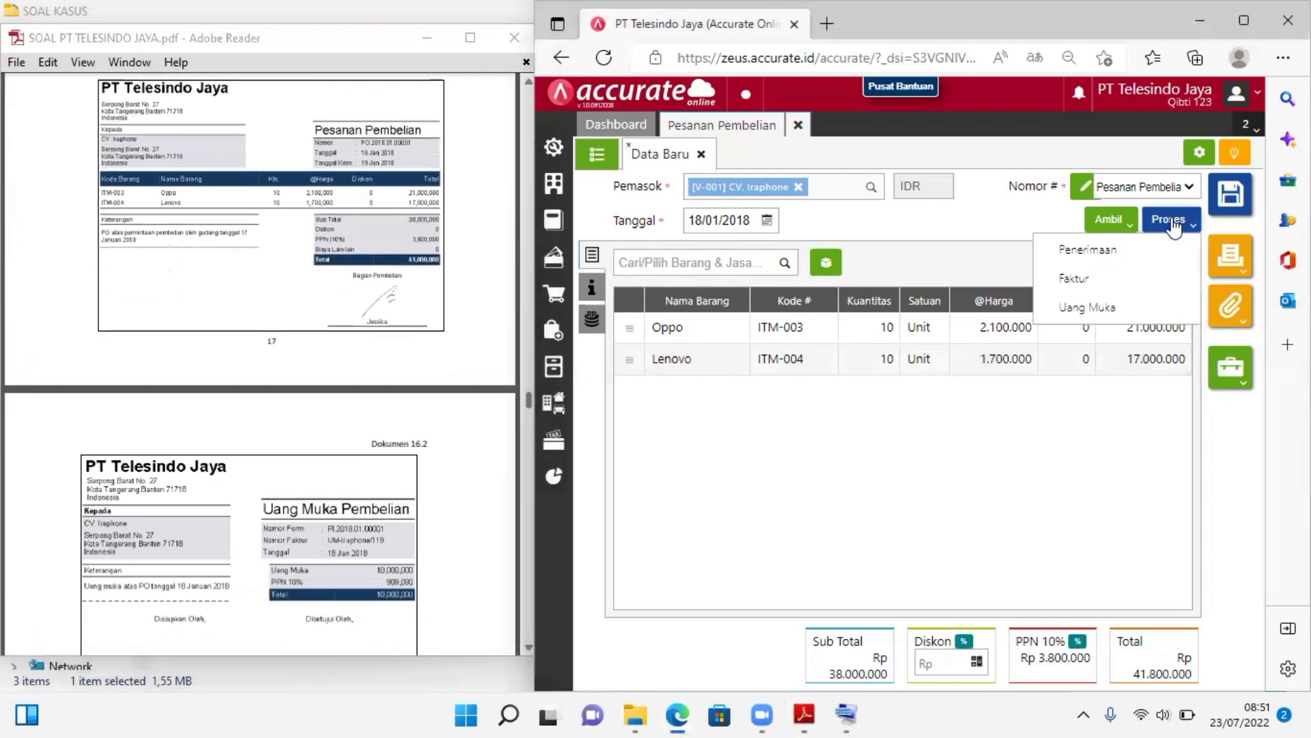
pyautogui.click(1101, 309)
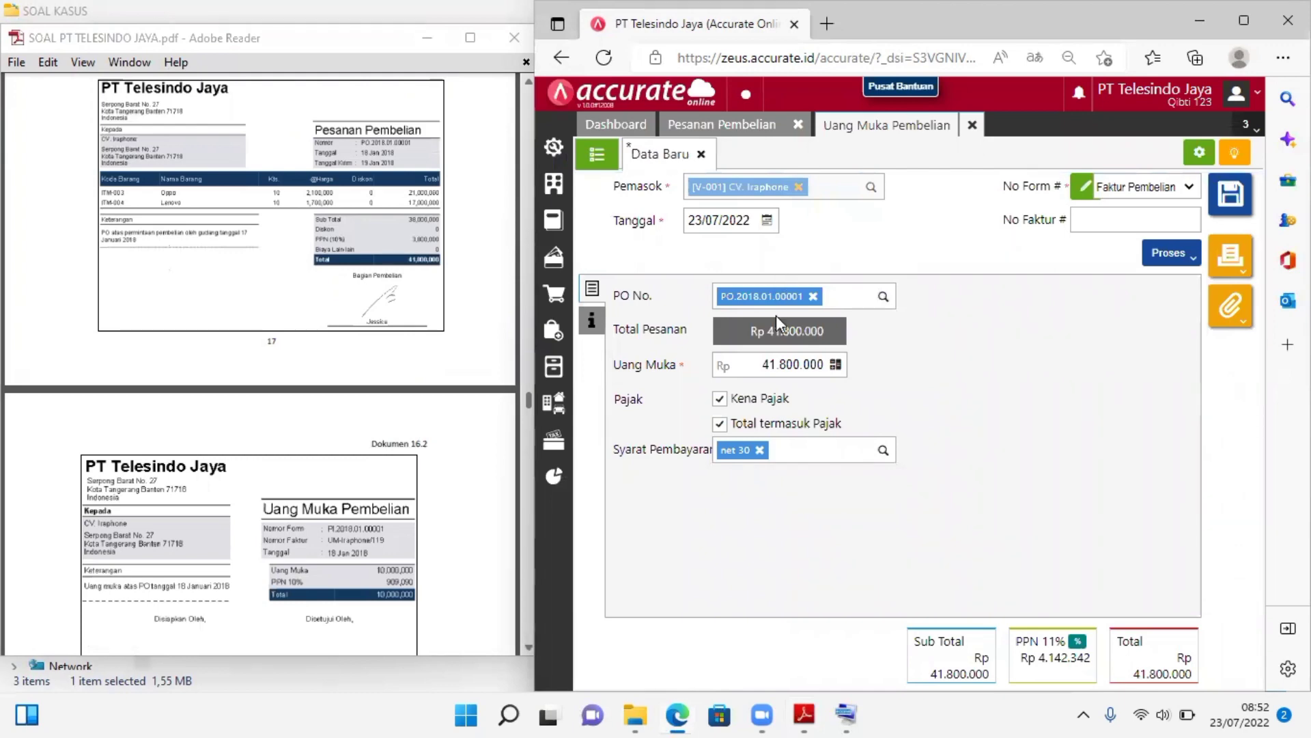
# Set the down payment amount (Uang Muka) to Rp 10.000.000
pyautogui.moveTo(760, 363); pyautogui.dragTo(831, 364)
pyautogui.write('100')
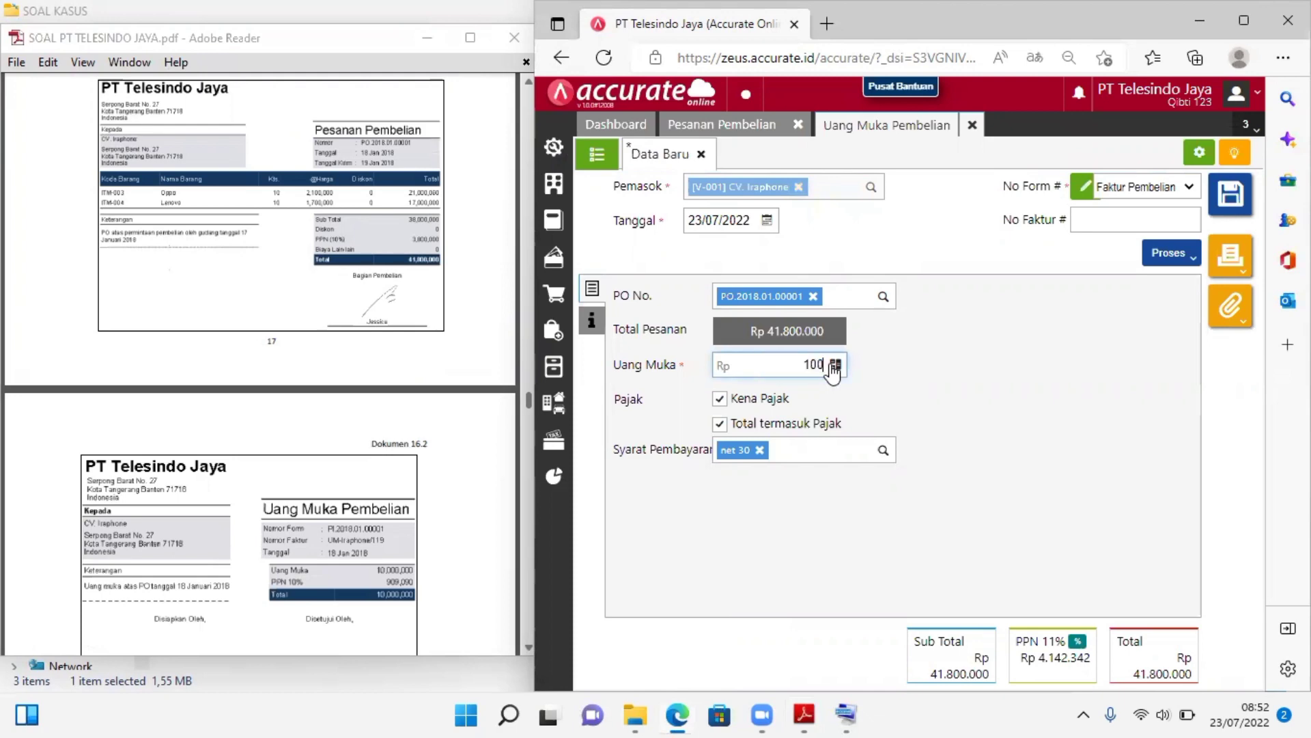
pyautogui.write('.000.000')
pyautogui.press('BackSpace')
pyautogui.click(989, 384)
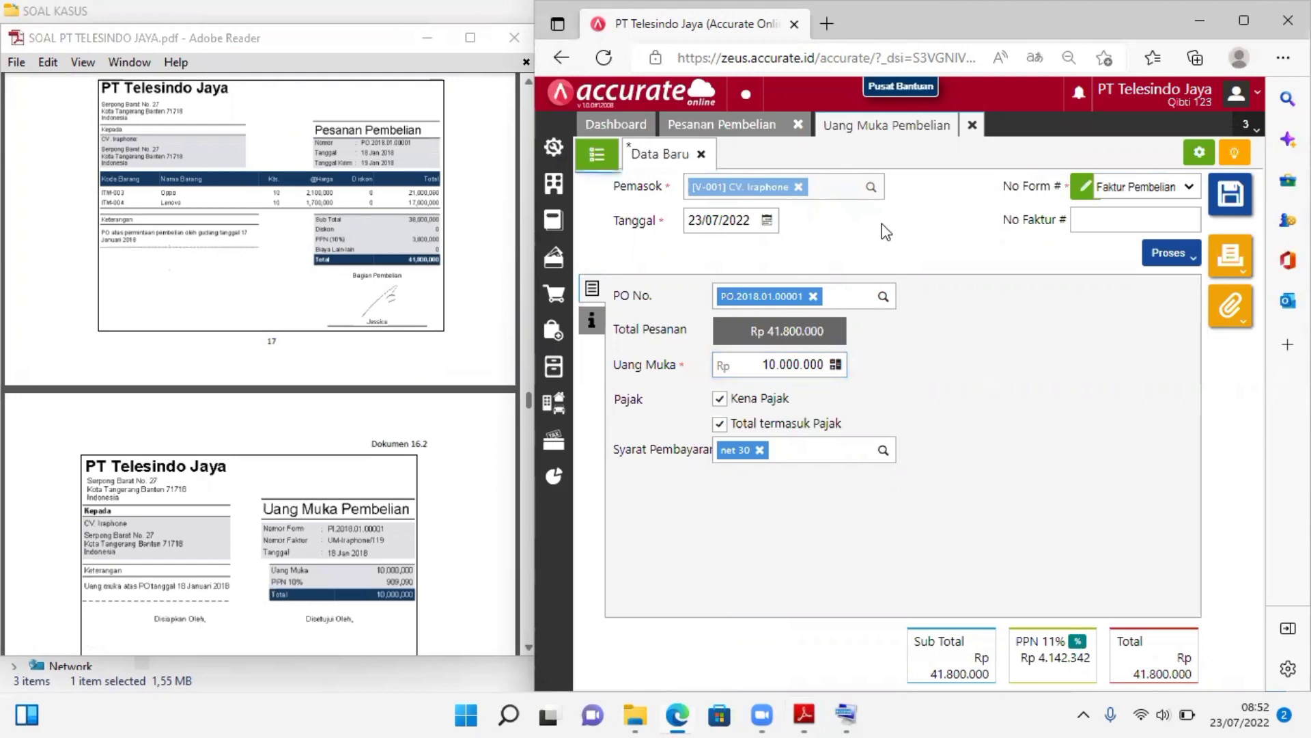
# Set the down payment's date (Tanggal) to 18/01/2018
pyautogui.click(747, 215)
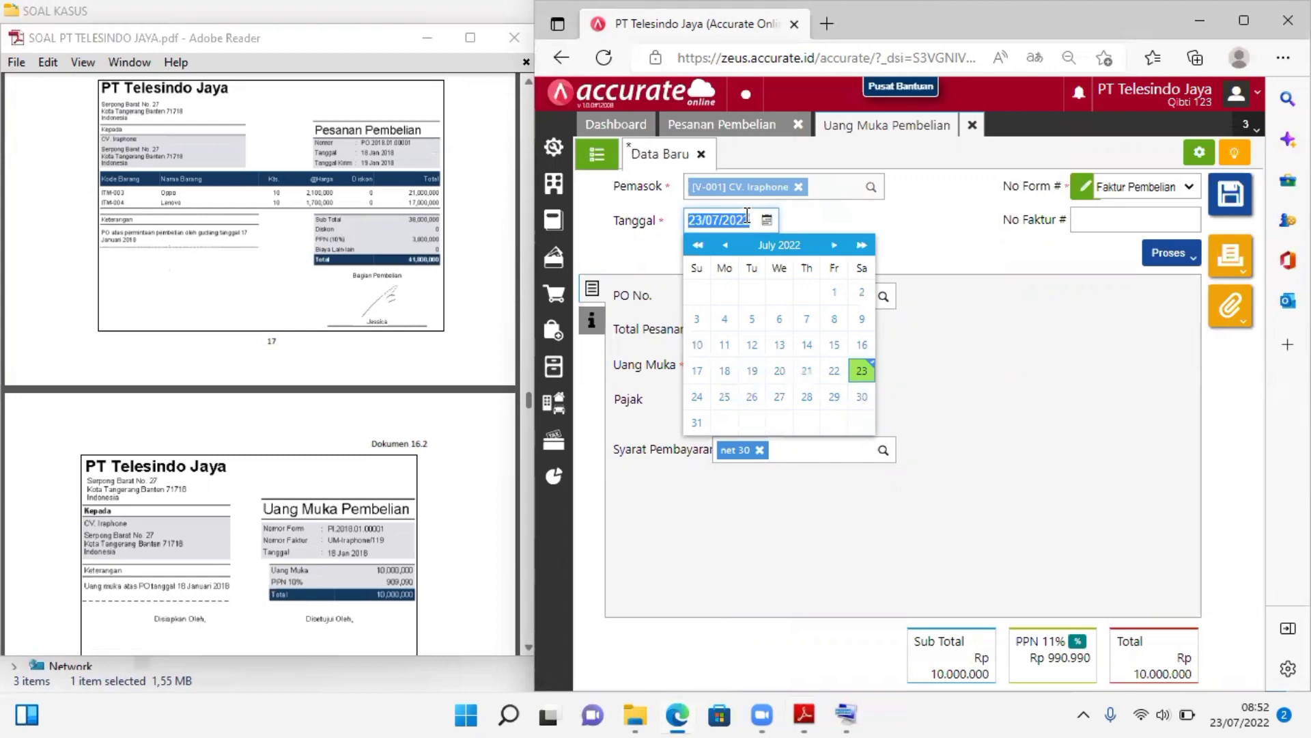
pyautogui.write('19')
pyautogui.press('BackSpace')
pyautogui.write('8/01/20')
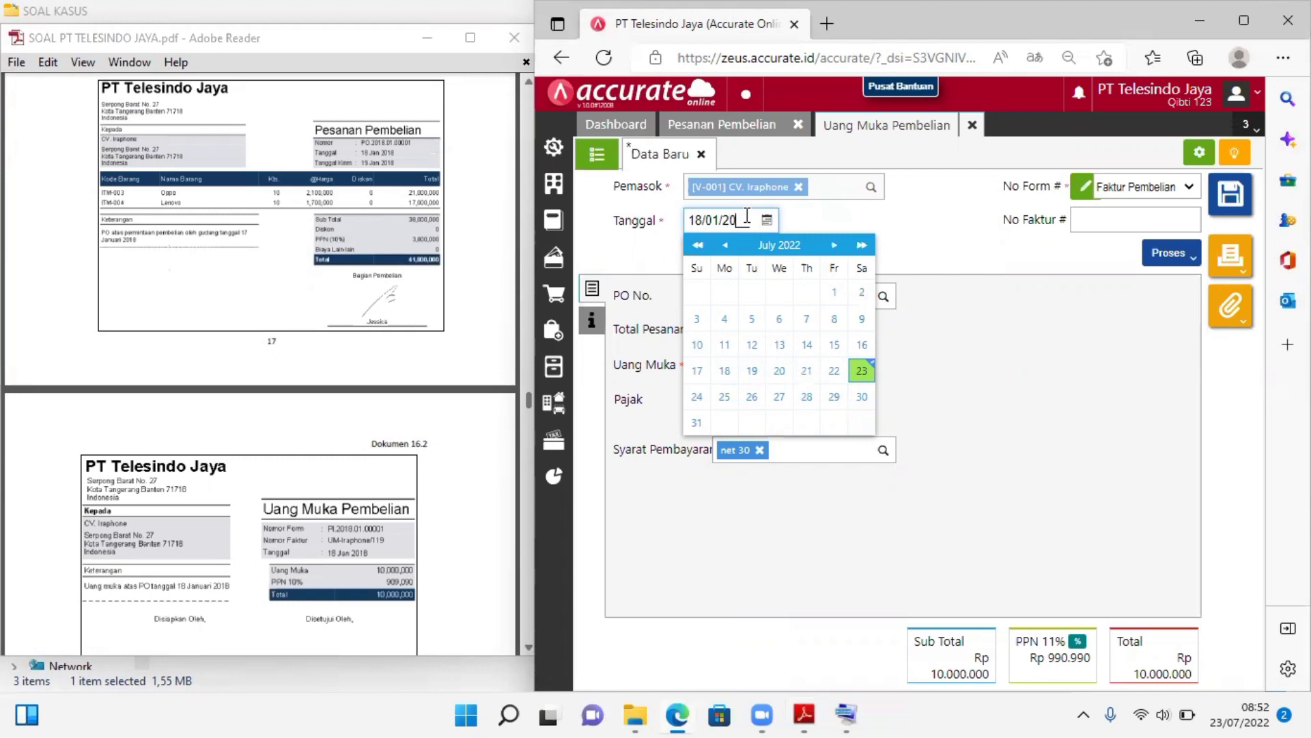
pyautogui.write('18')
pyautogui.click(865, 219)
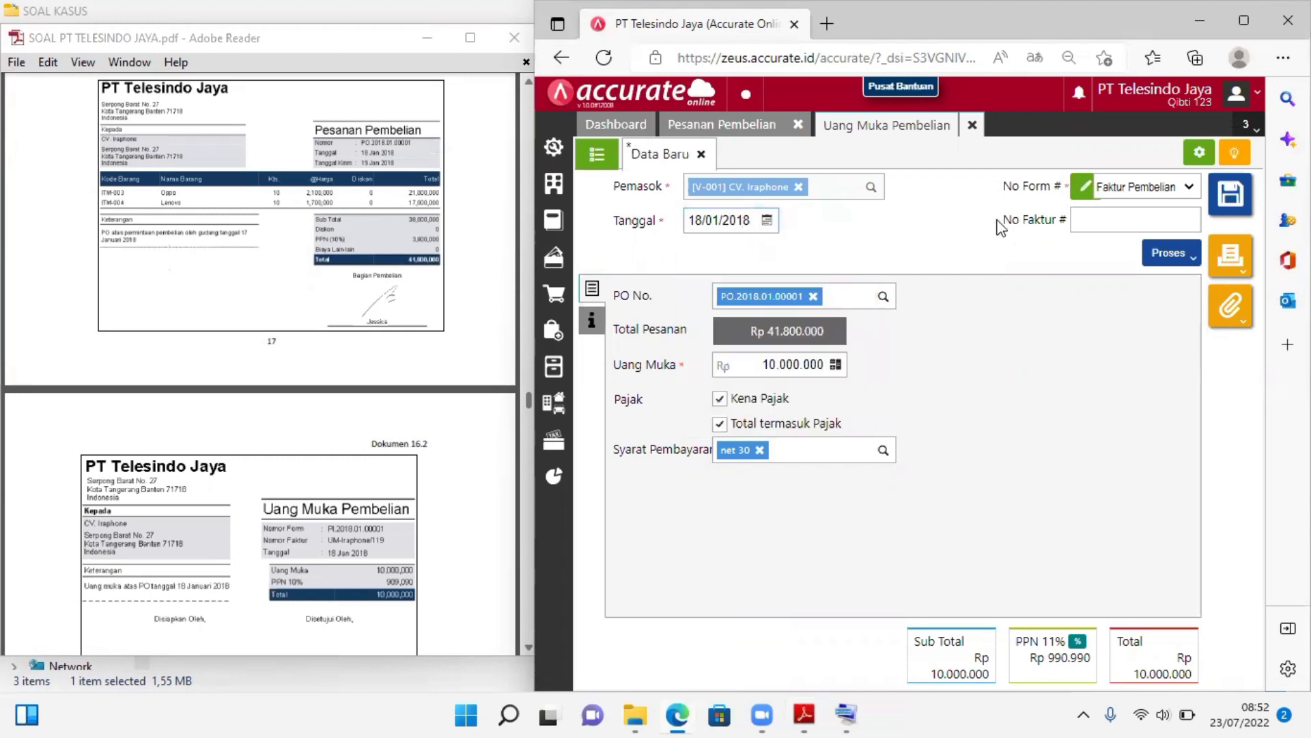
# Enter UM-Iraphone/119 as the down payment's invoice number (No Faktur)
pyautogui.click(1098, 220)
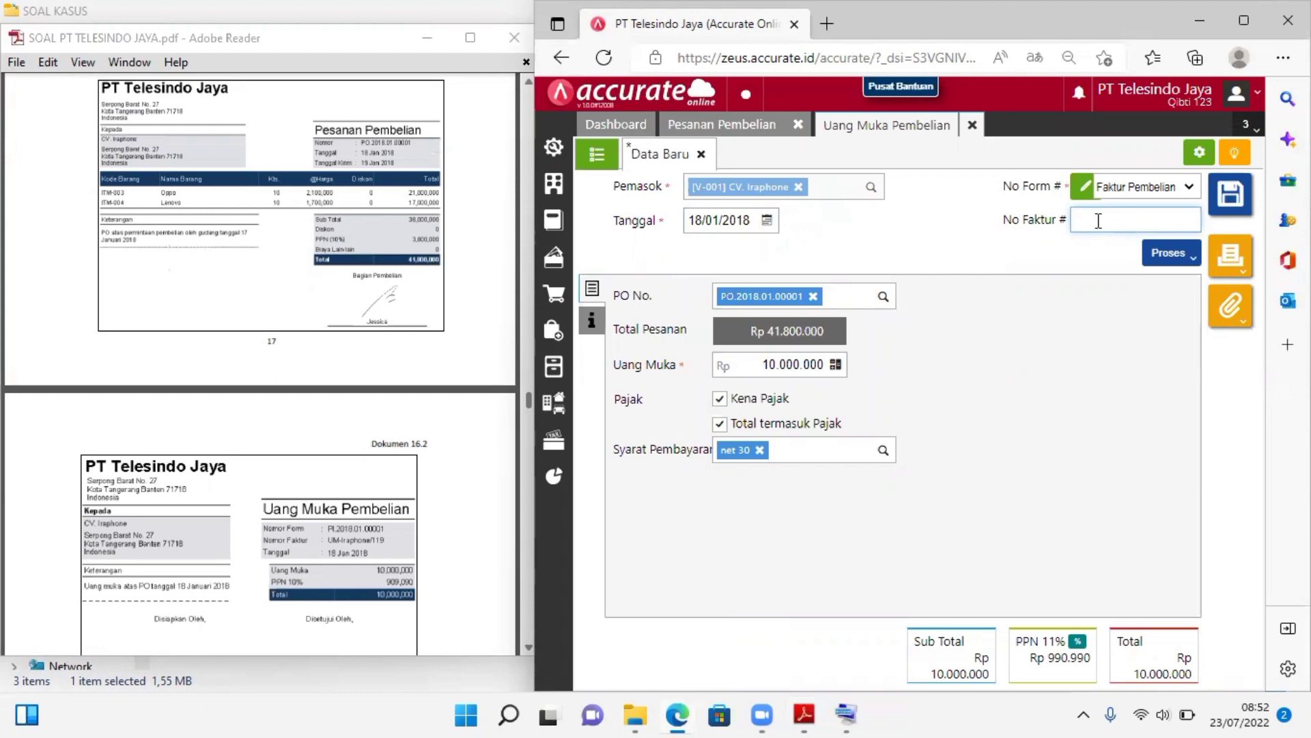
pyautogui.write('UM-Iraphone/119')
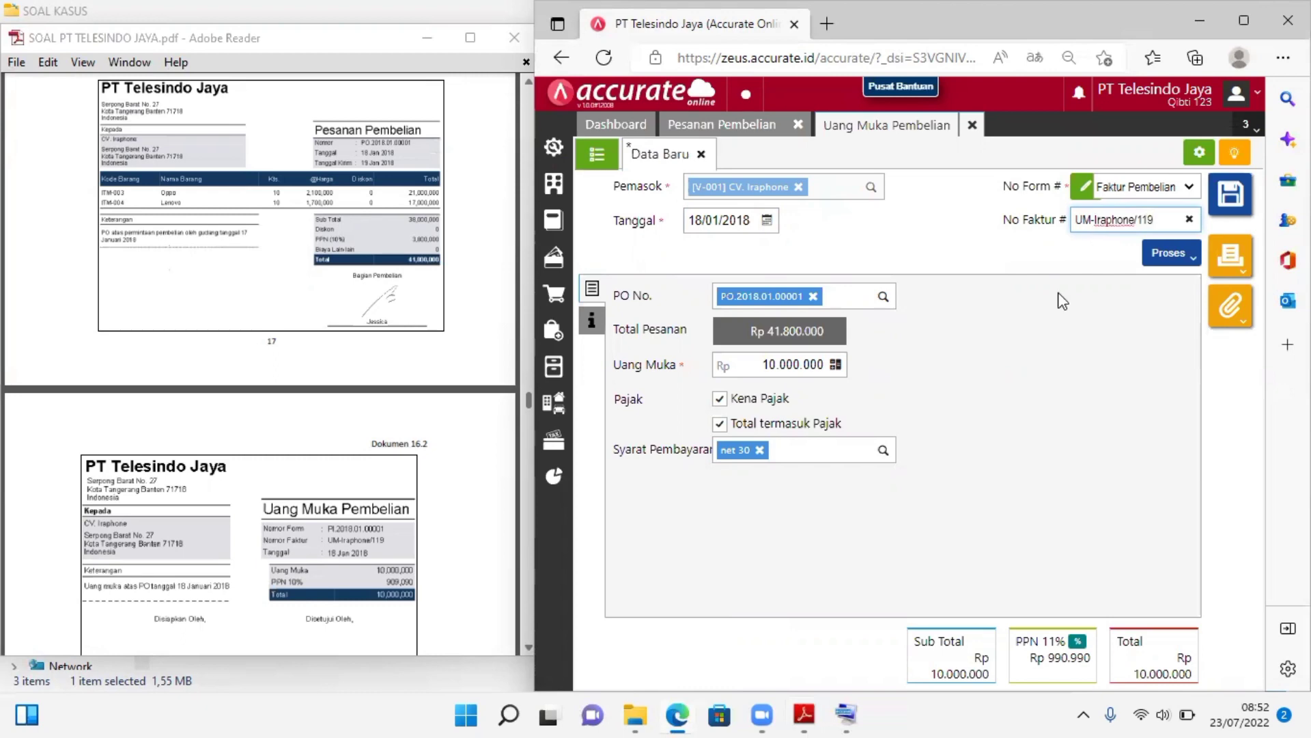
pyautogui.click(1052, 334)
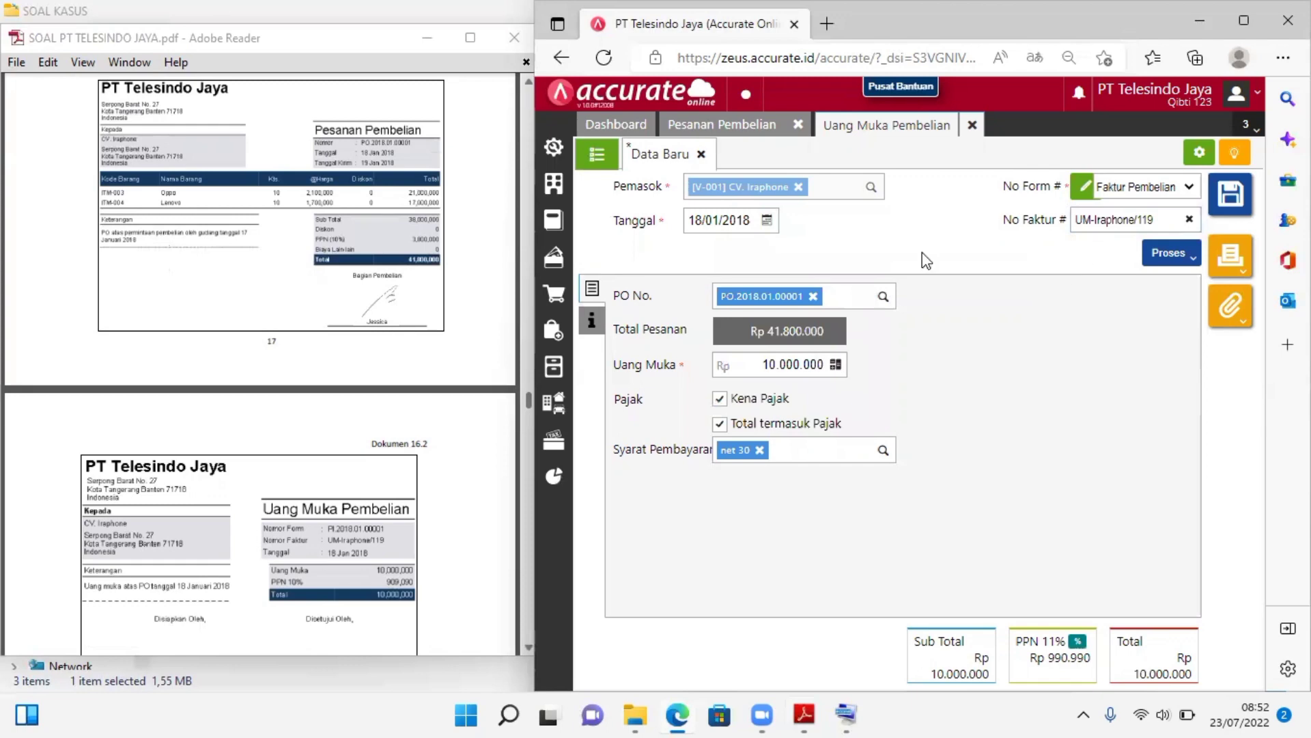
# Check the down payment's additional information (Info lainnya) against Dokumen 16.2 and 16.3 in the case PDF
pyautogui.click(587, 334)
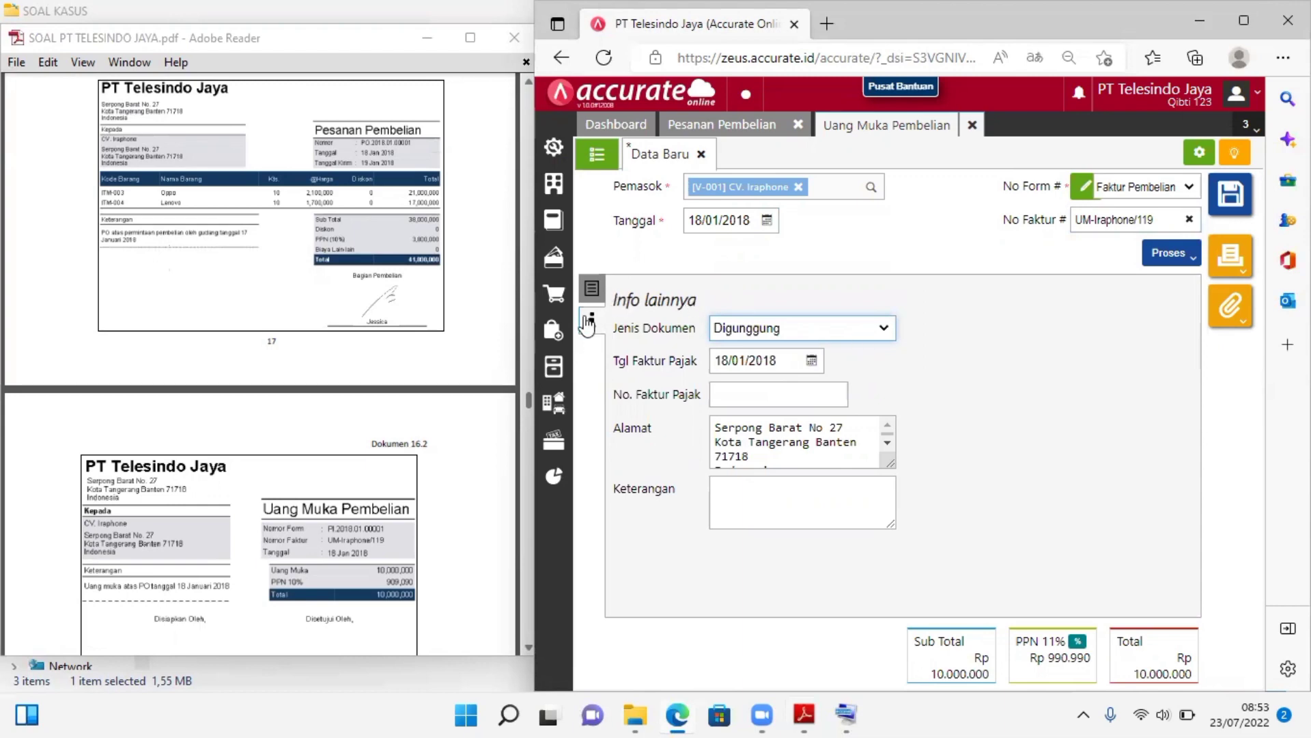
pyautogui.click(592, 290)
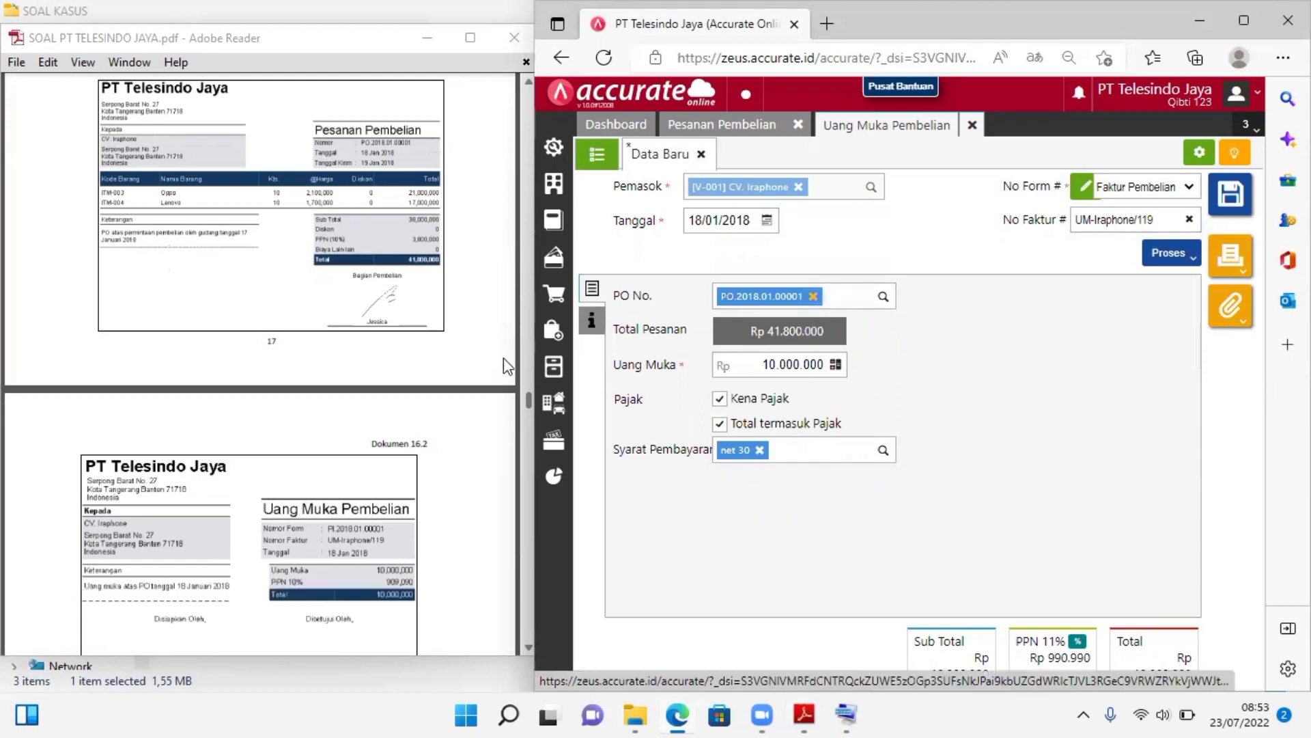
pyautogui.click(526, 646)
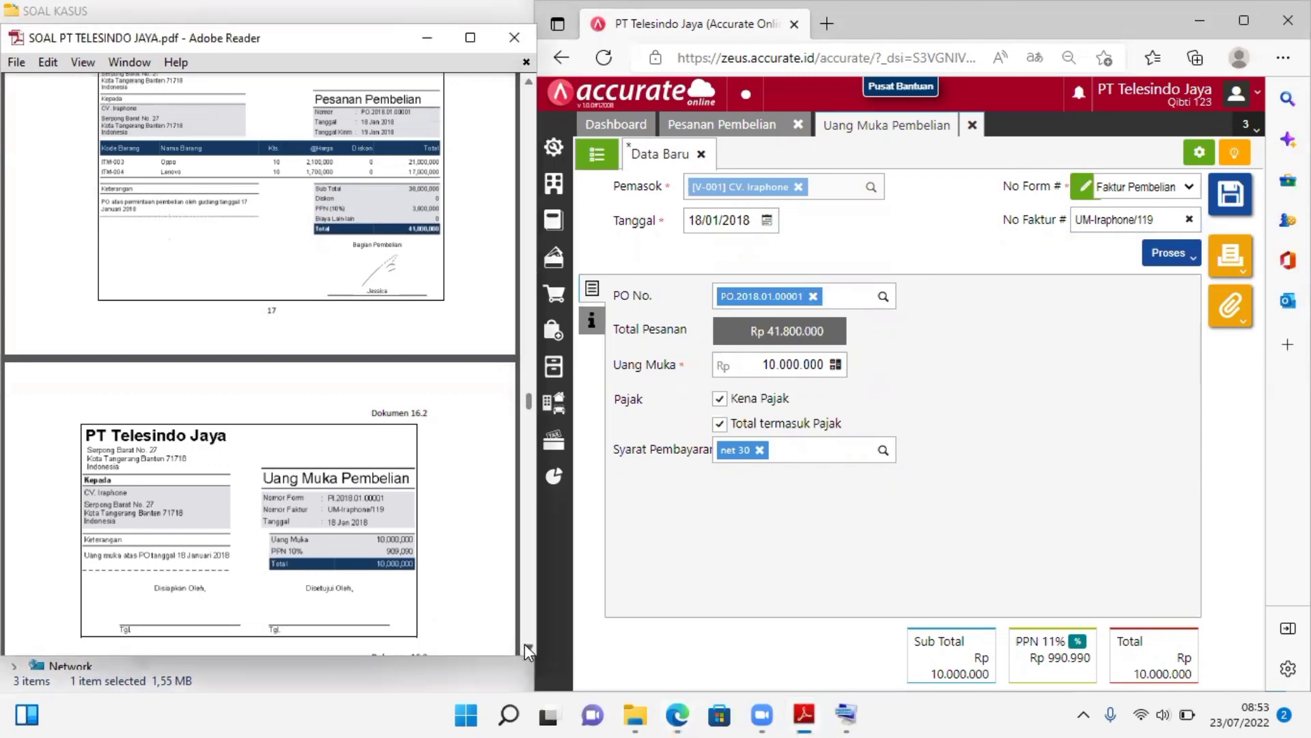
pyautogui.click(525, 643)
pyautogui.click(524, 643)
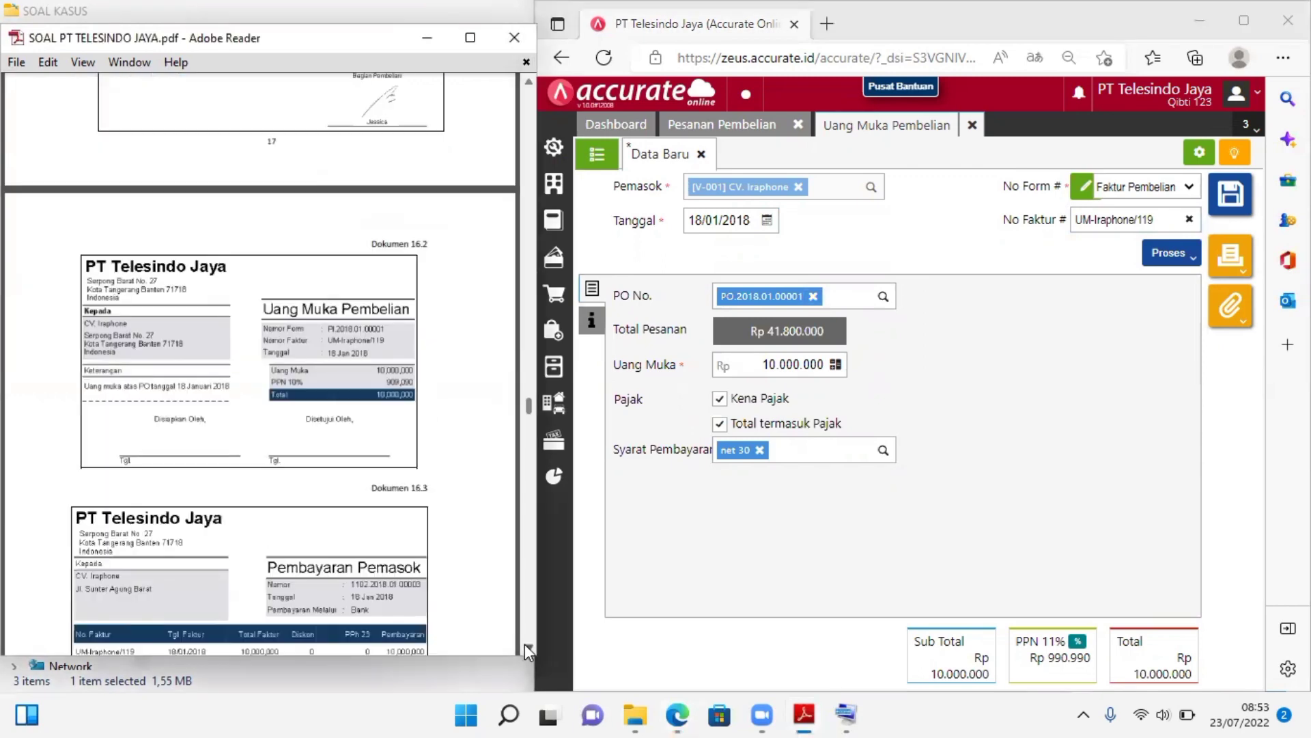
pyautogui.click(524, 643)
pyautogui.click(524, 643)
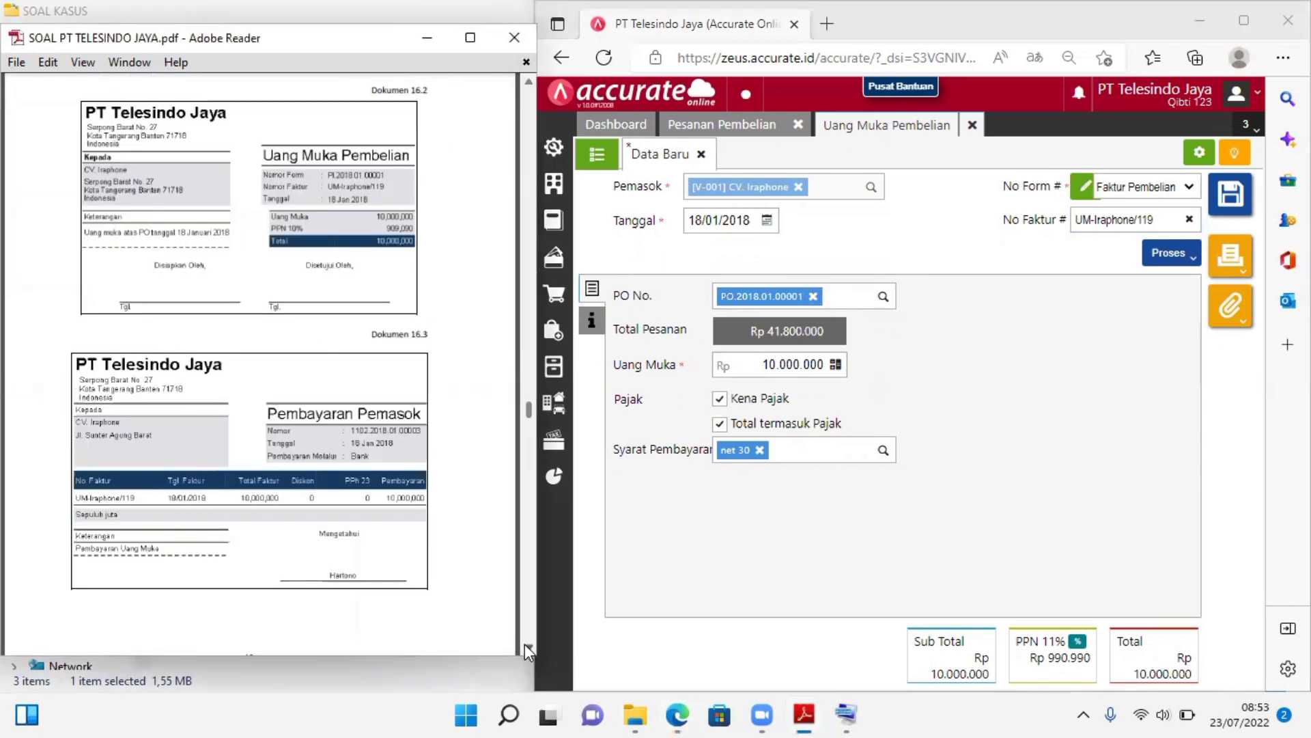
pyautogui.click(525, 643)
pyautogui.click(524, 643)
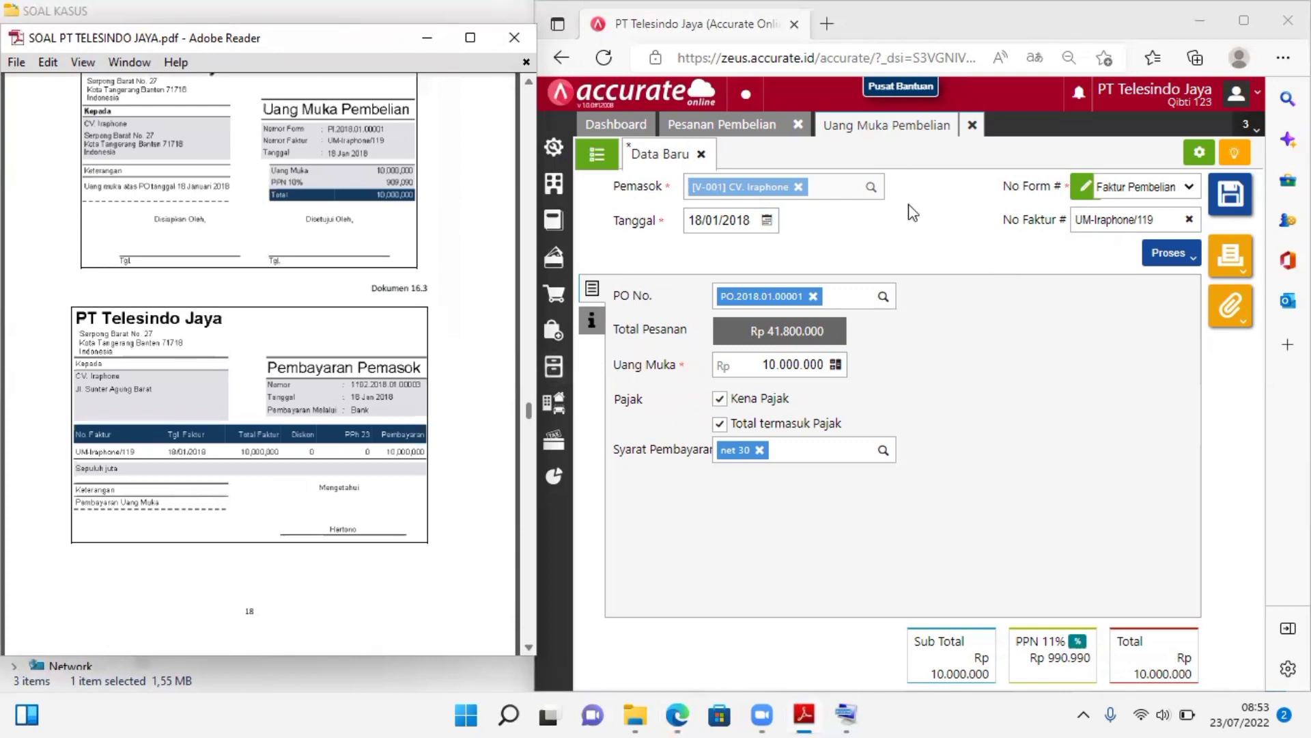
pyautogui.click(593, 319)
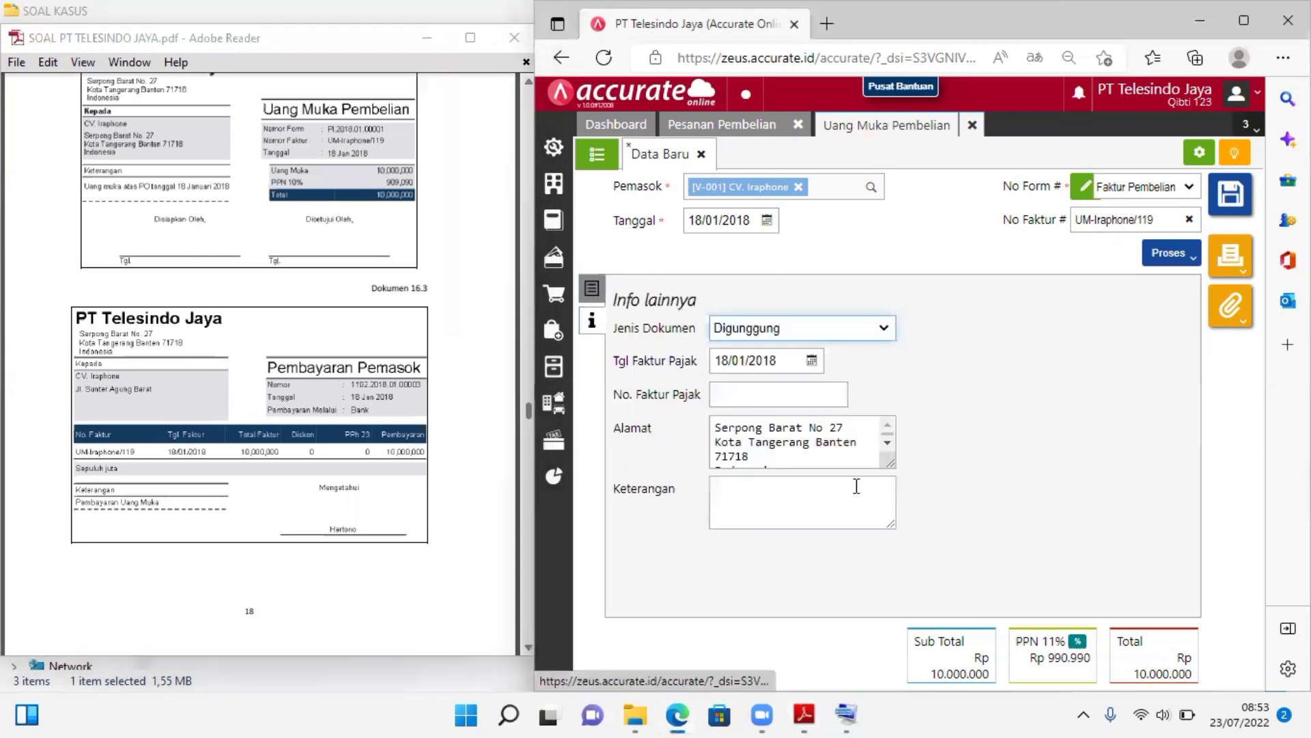
# Change the down payment's PPN rate to Tarif 10%, as in Dokumen 16.2
pyautogui.click(523, 84)
pyautogui.click(523, 83)
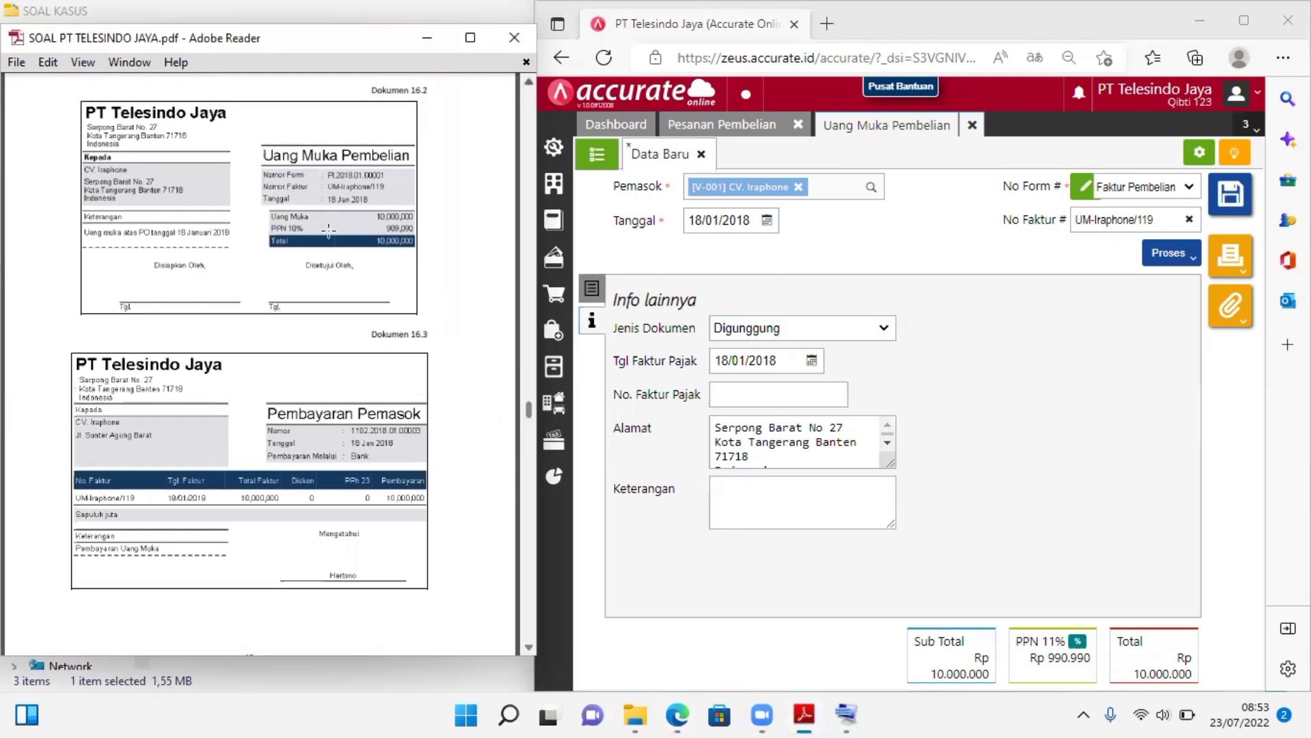
pyautogui.click(1077, 642)
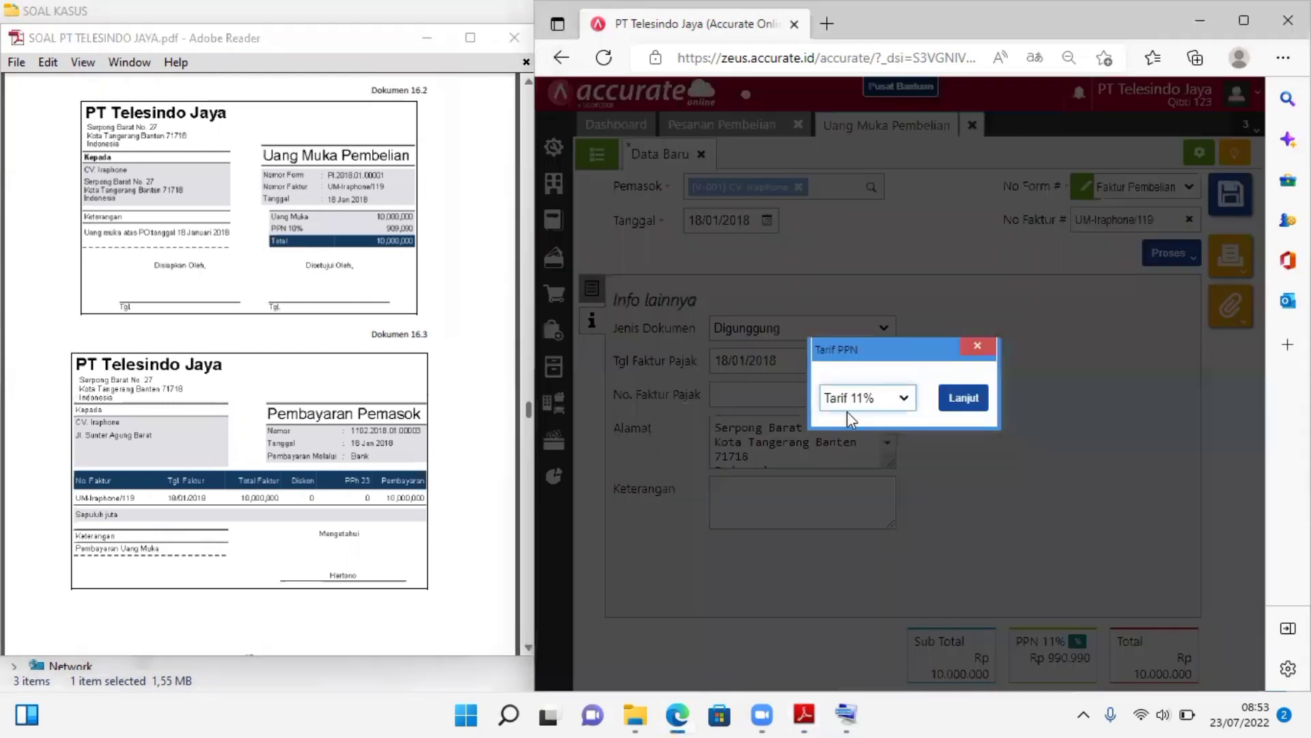
pyautogui.click(847, 408)
pyautogui.click(952, 401)
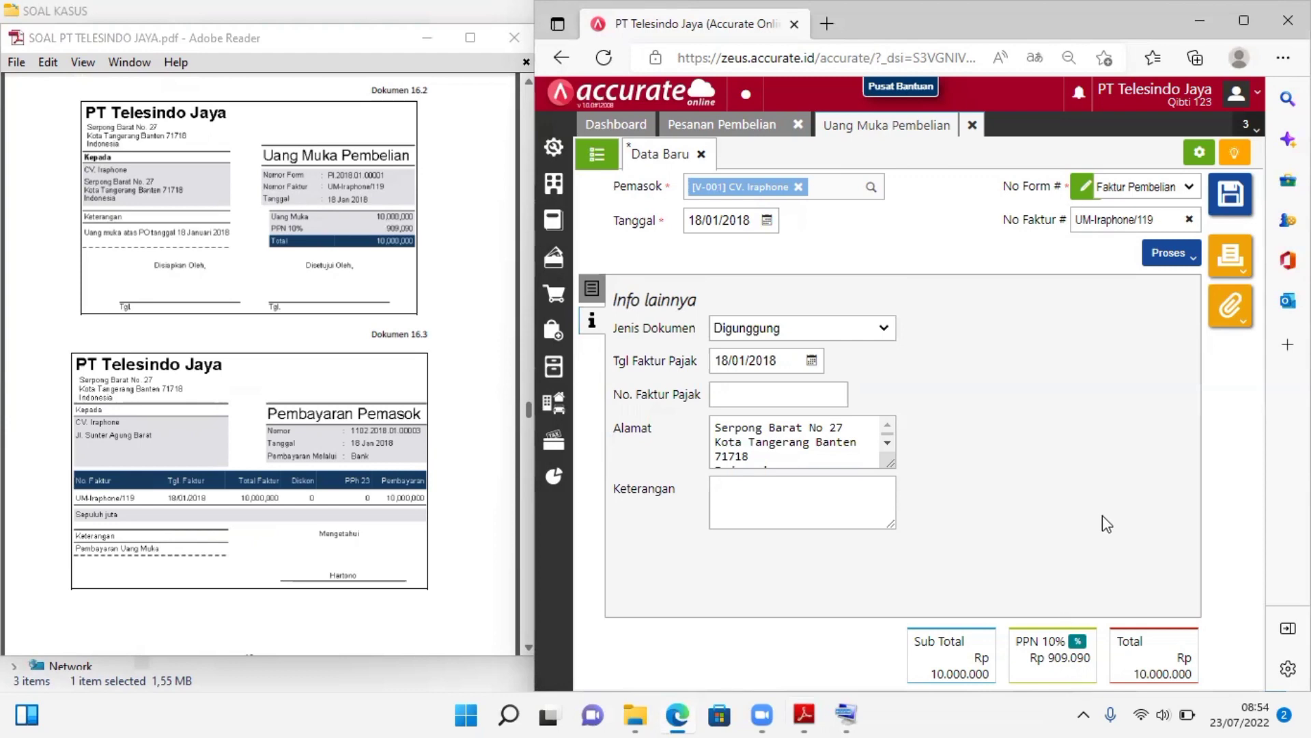
# Return to the down payment's details and process it into a supplier payment (Pembayaran)
pyautogui.click(593, 292)
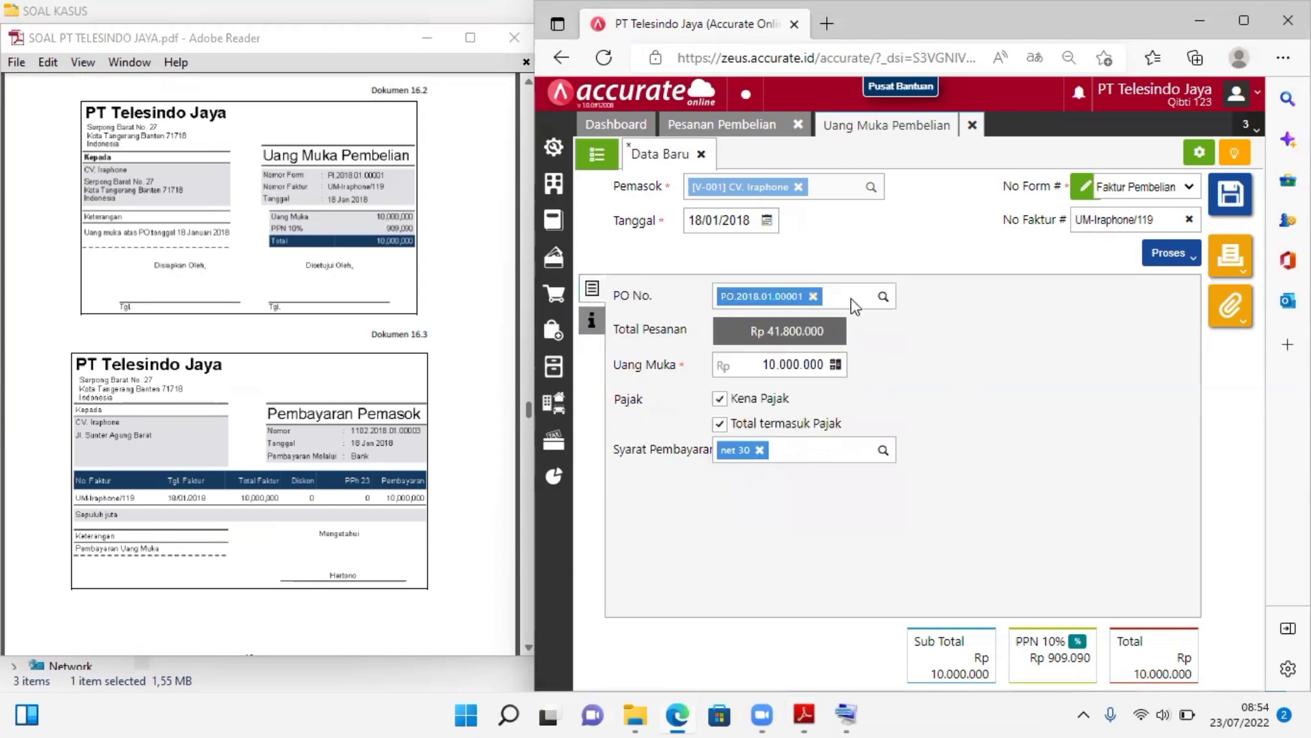
pyautogui.click(1188, 267)
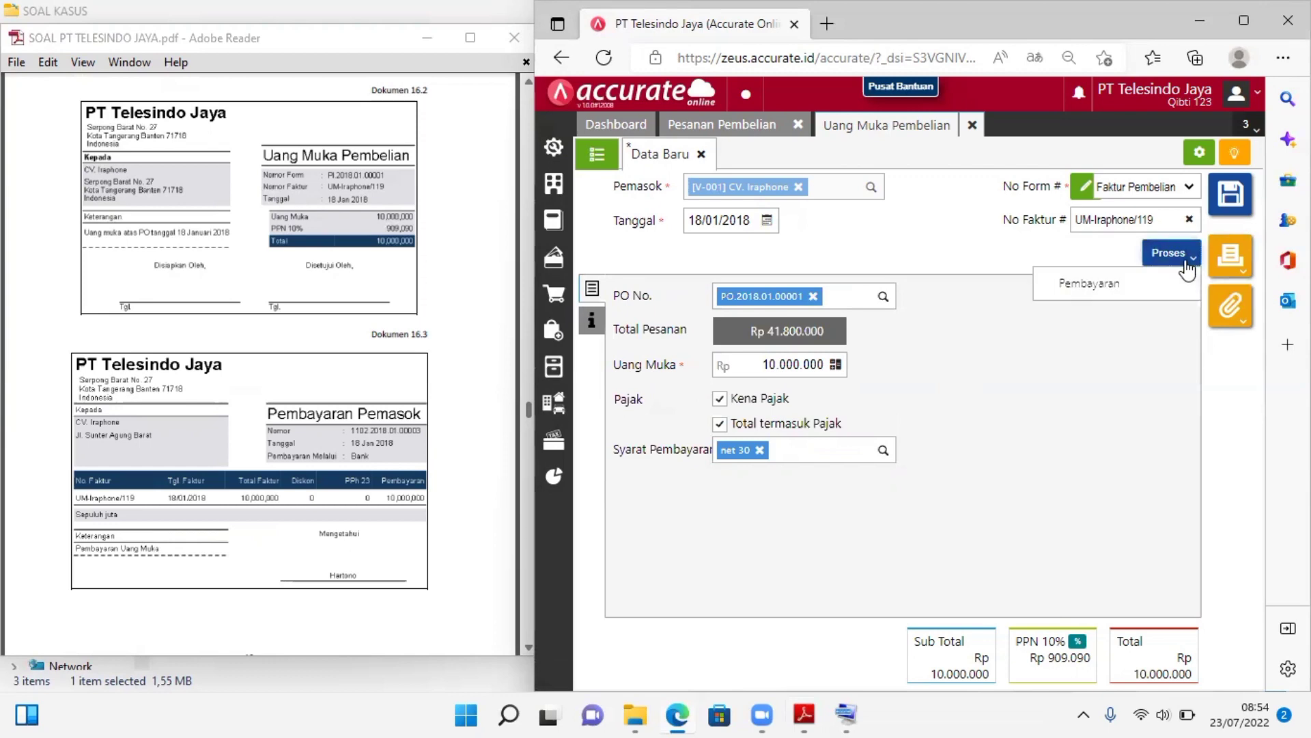
pyautogui.click(1101, 294)
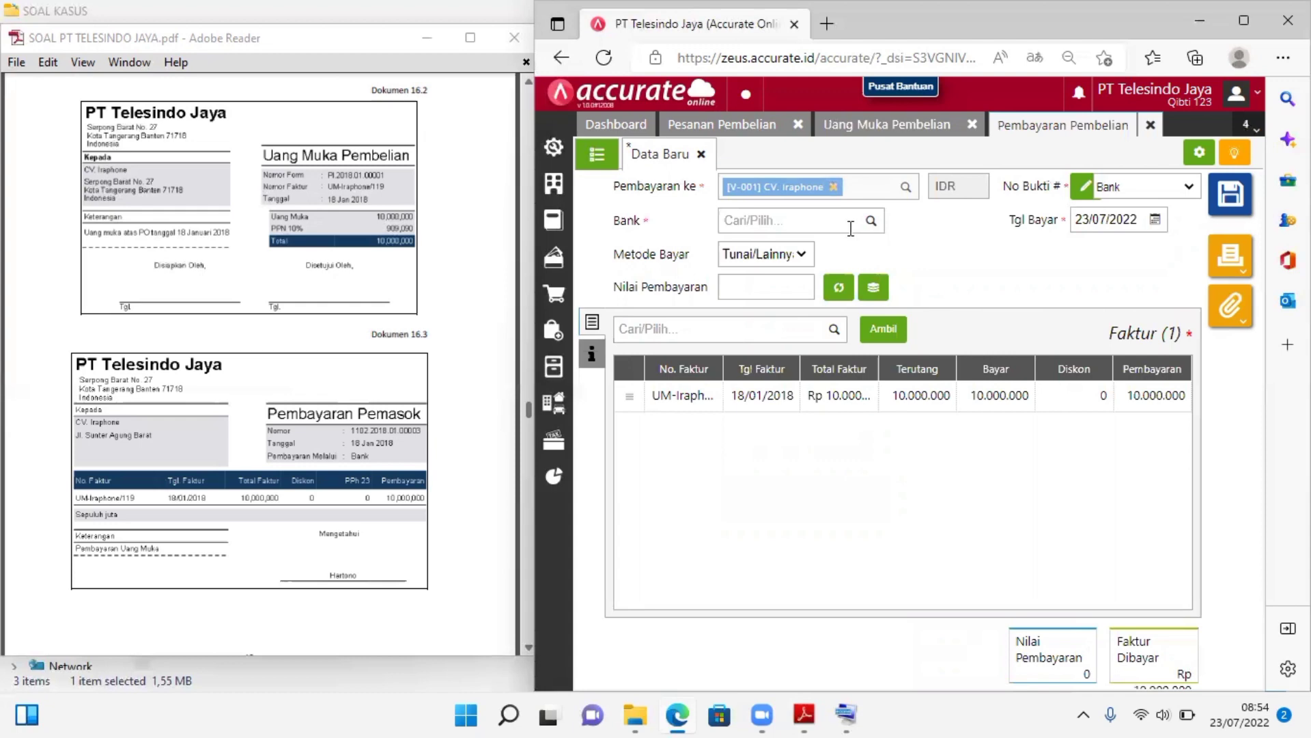
# Choose account Bank (1102) as the bank for the payment to CV. Iraphone
pyautogui.click(822, 217)
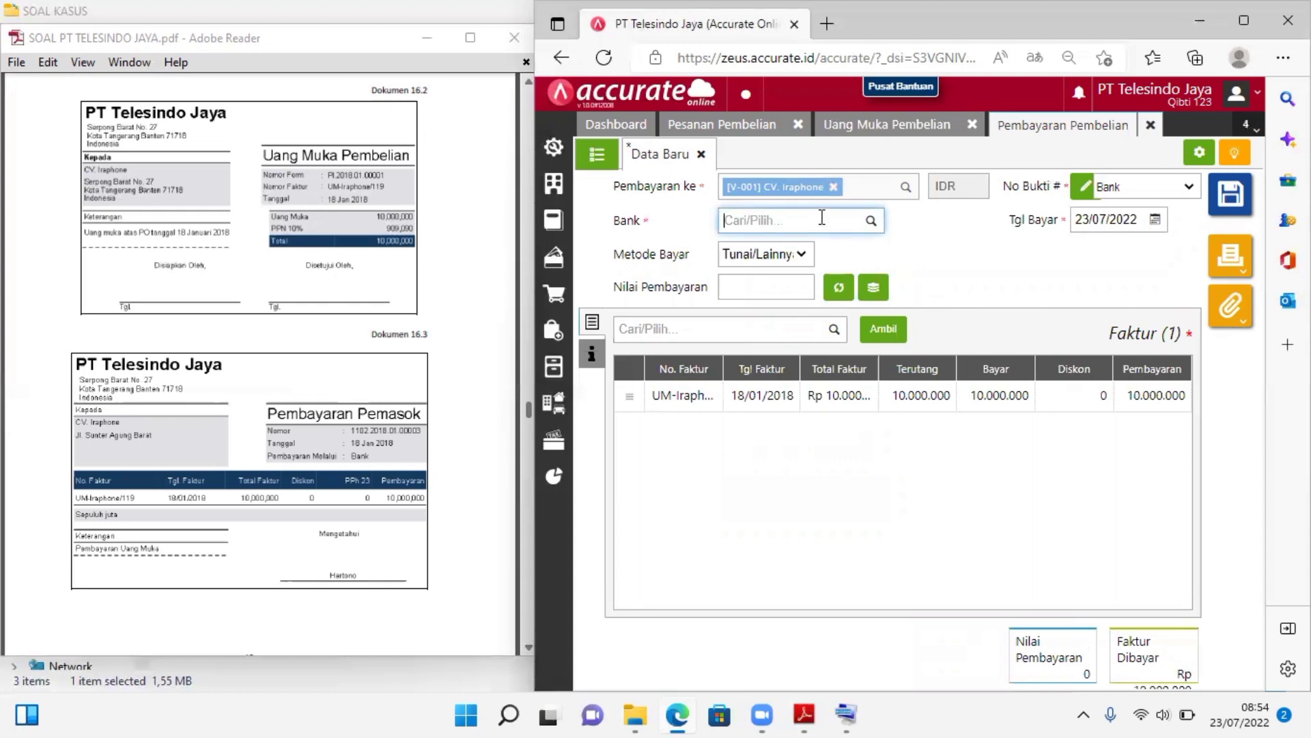
pyautogui.write('Bank')
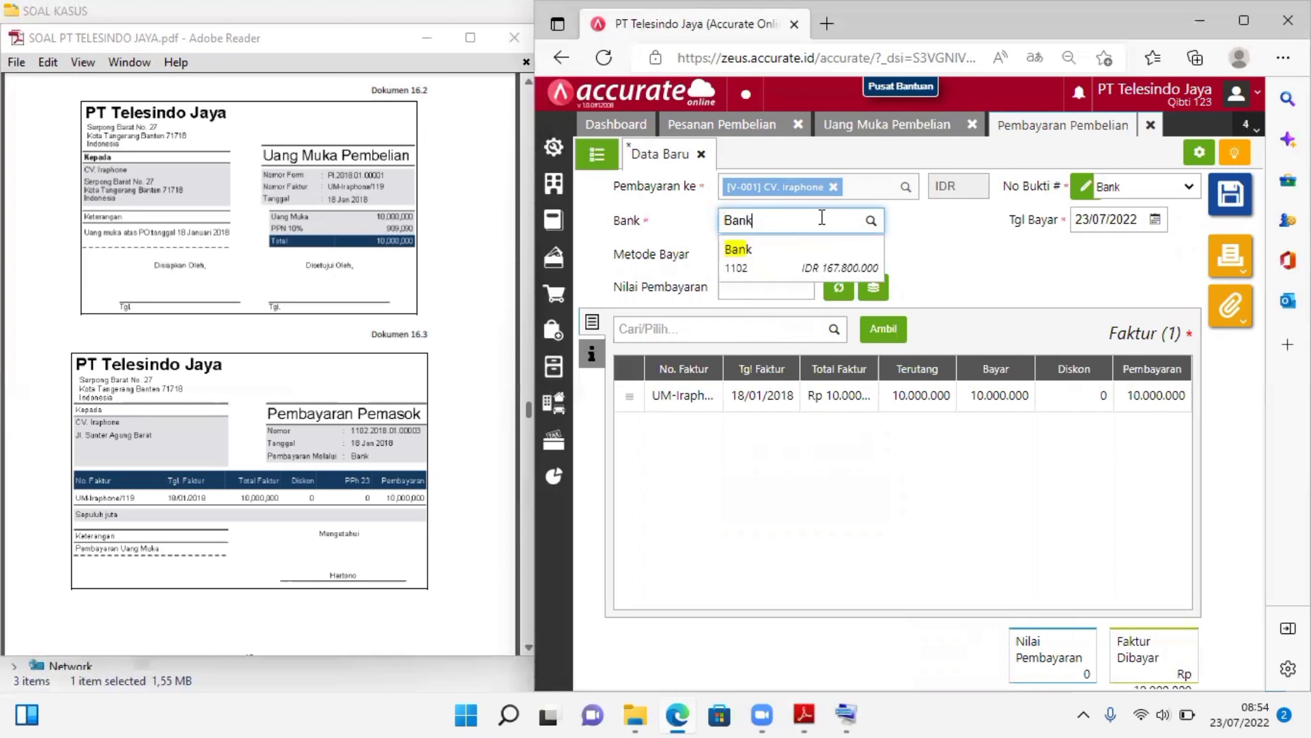
pyautogui.click(800, 260)
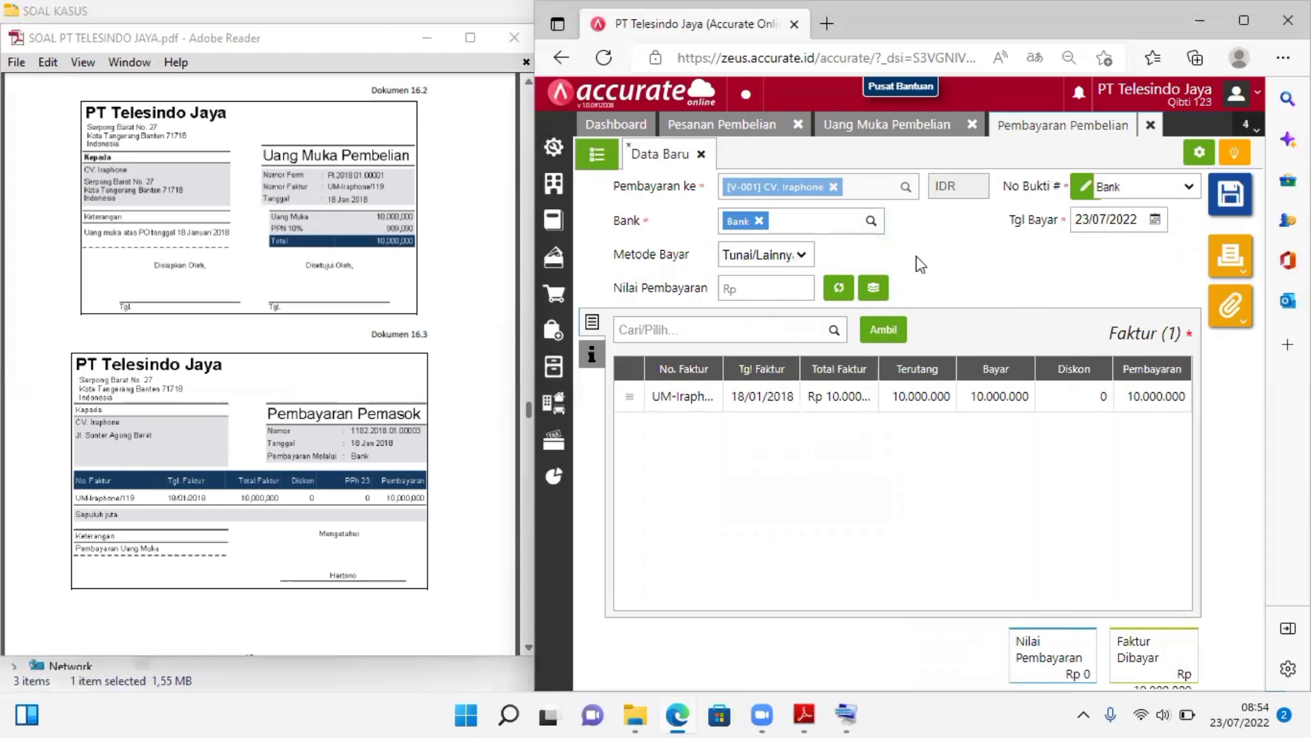
# Set the supplier payment's date (Tgl Bayar) to 18/01/2018
pyautogui.click(1119, 220)
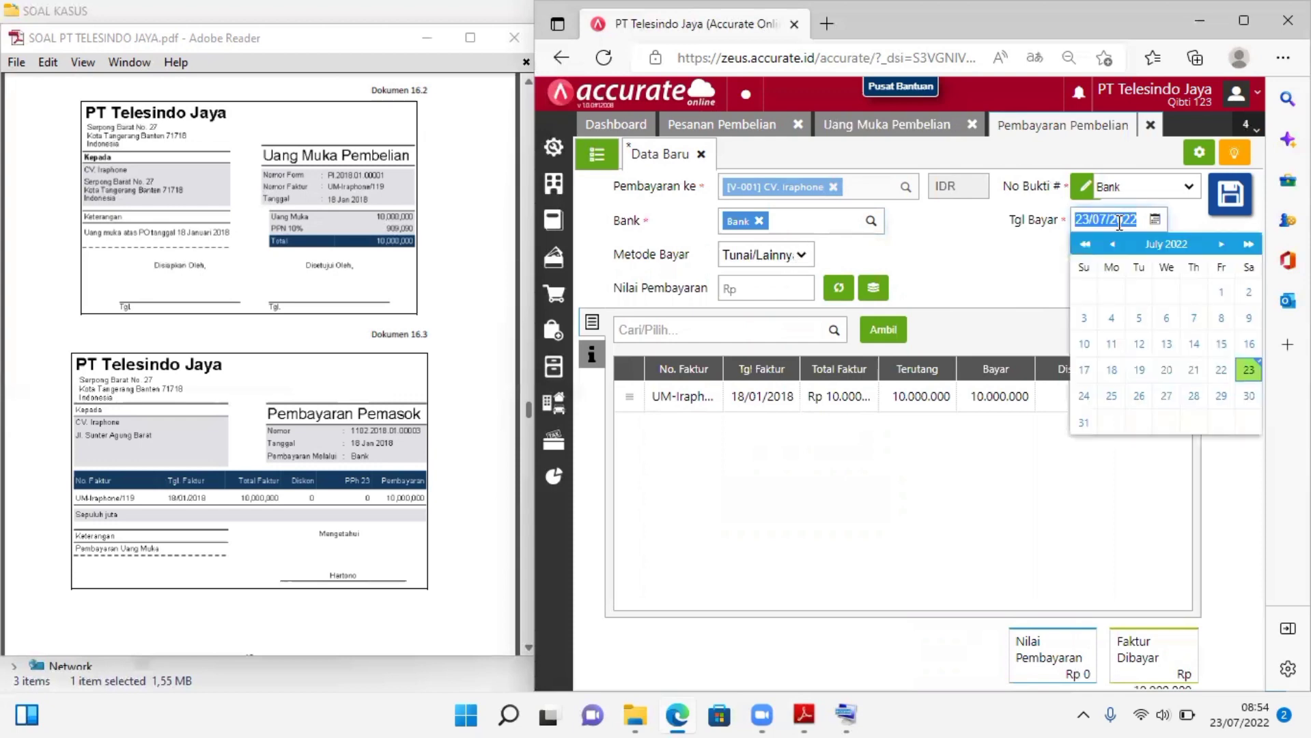
pyautogui.write('18/')
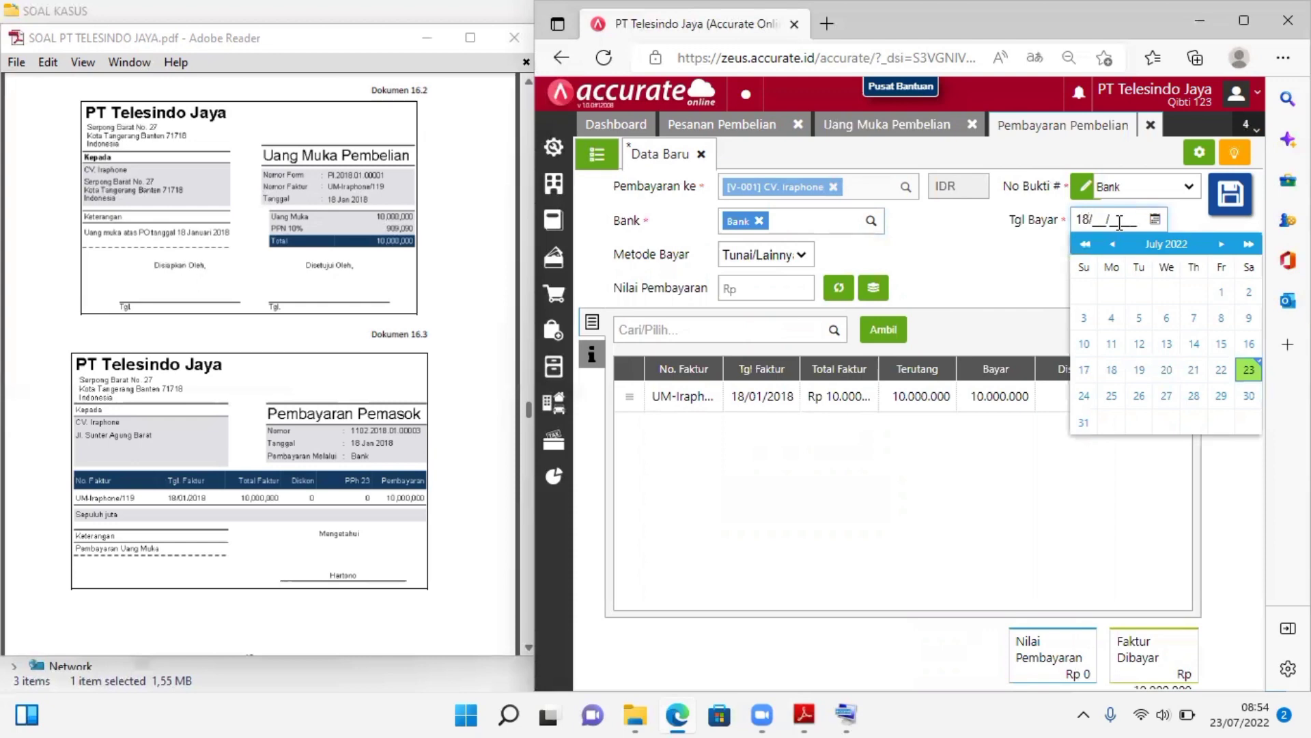
pyautogui.write('01/2018')
pyautogui.click(902, 265)
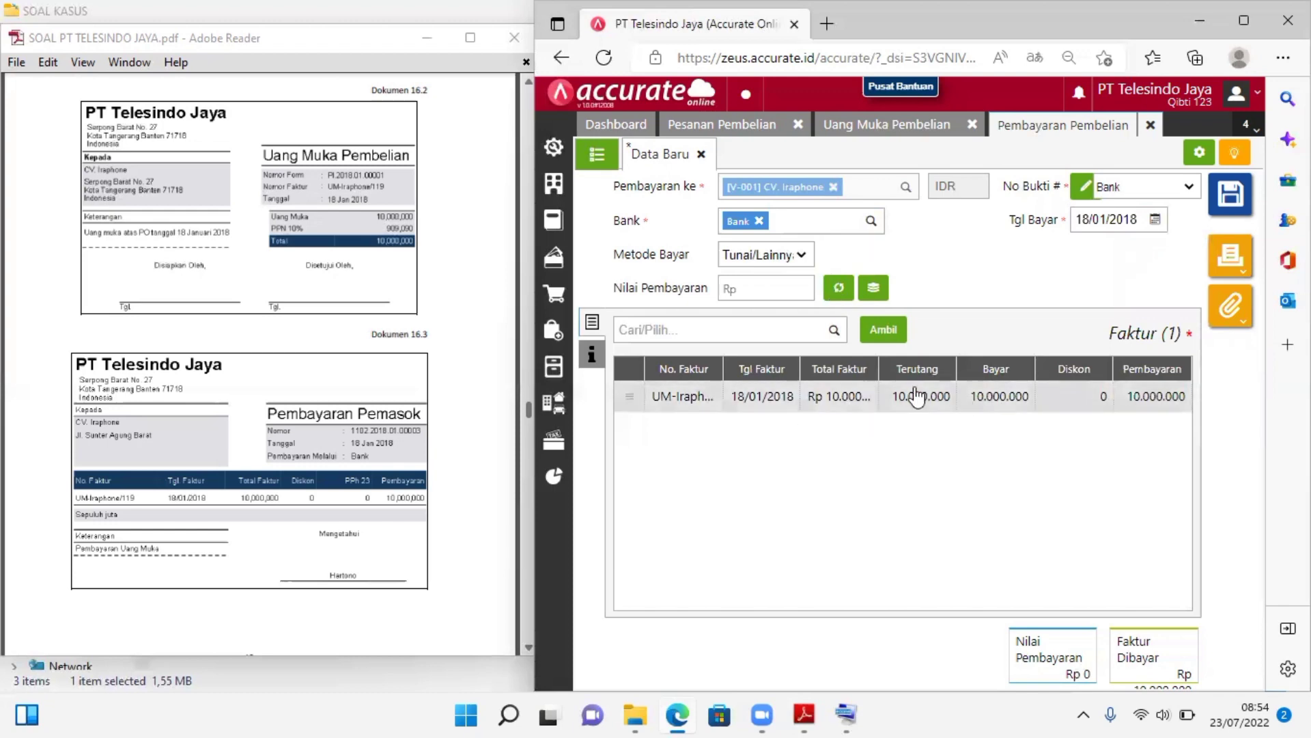
# Fill in the payment value (Nilai Pembayaran) of Rp 10.000.000 from the invoice, review the entry and save the supplier payment
pyautogui.click(835, 288)
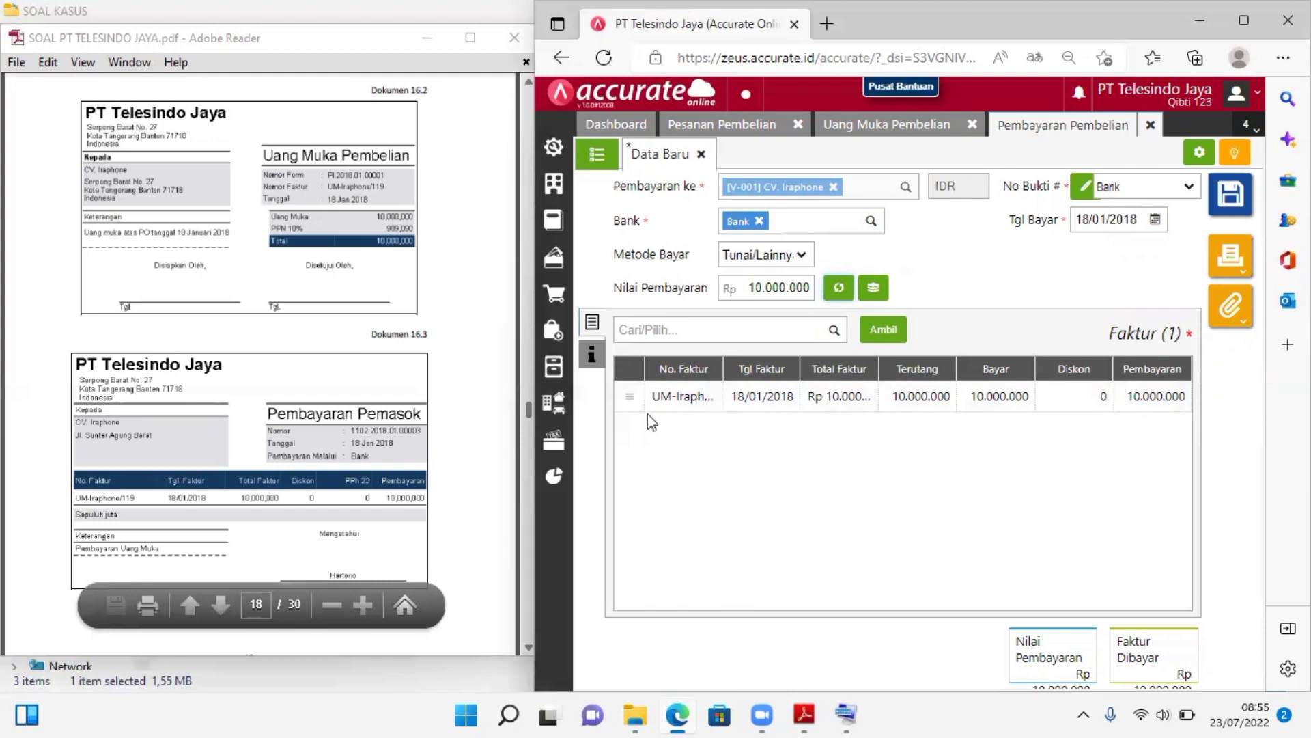
pyautogui.click(593, 355)
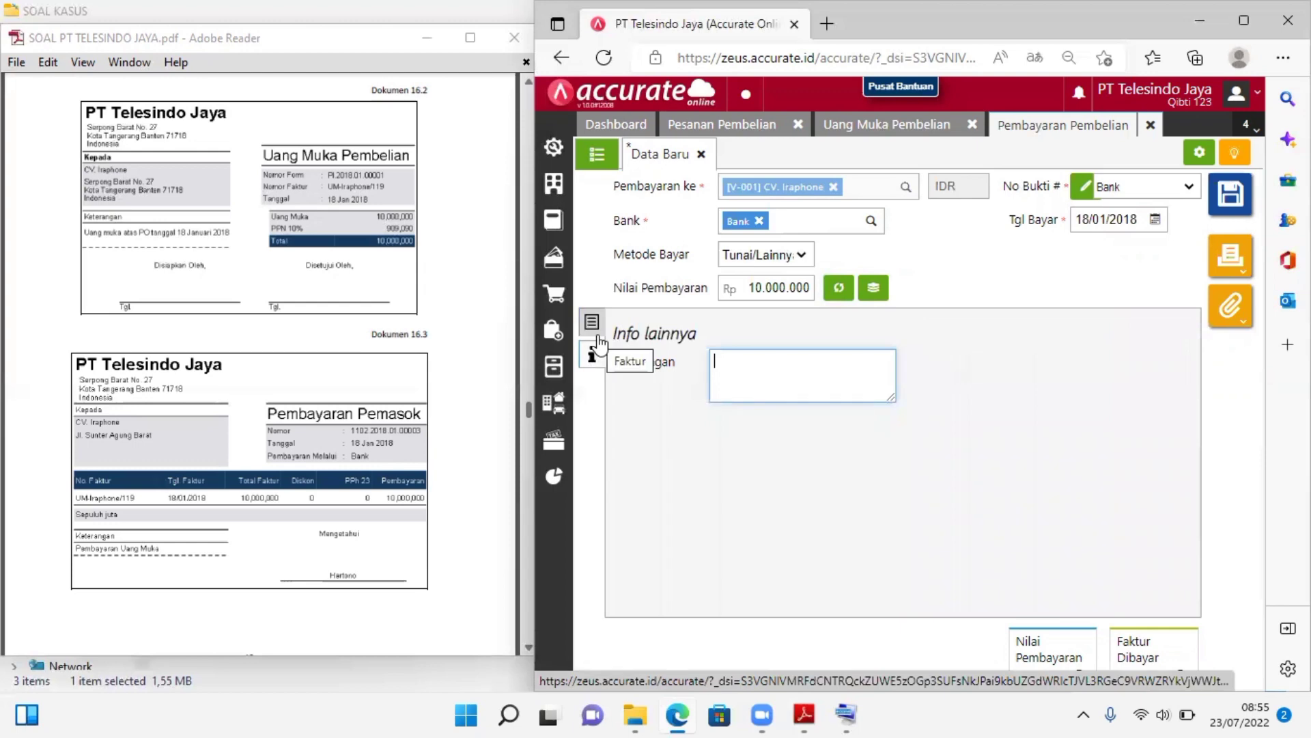
pyautogui.click(592, 327)
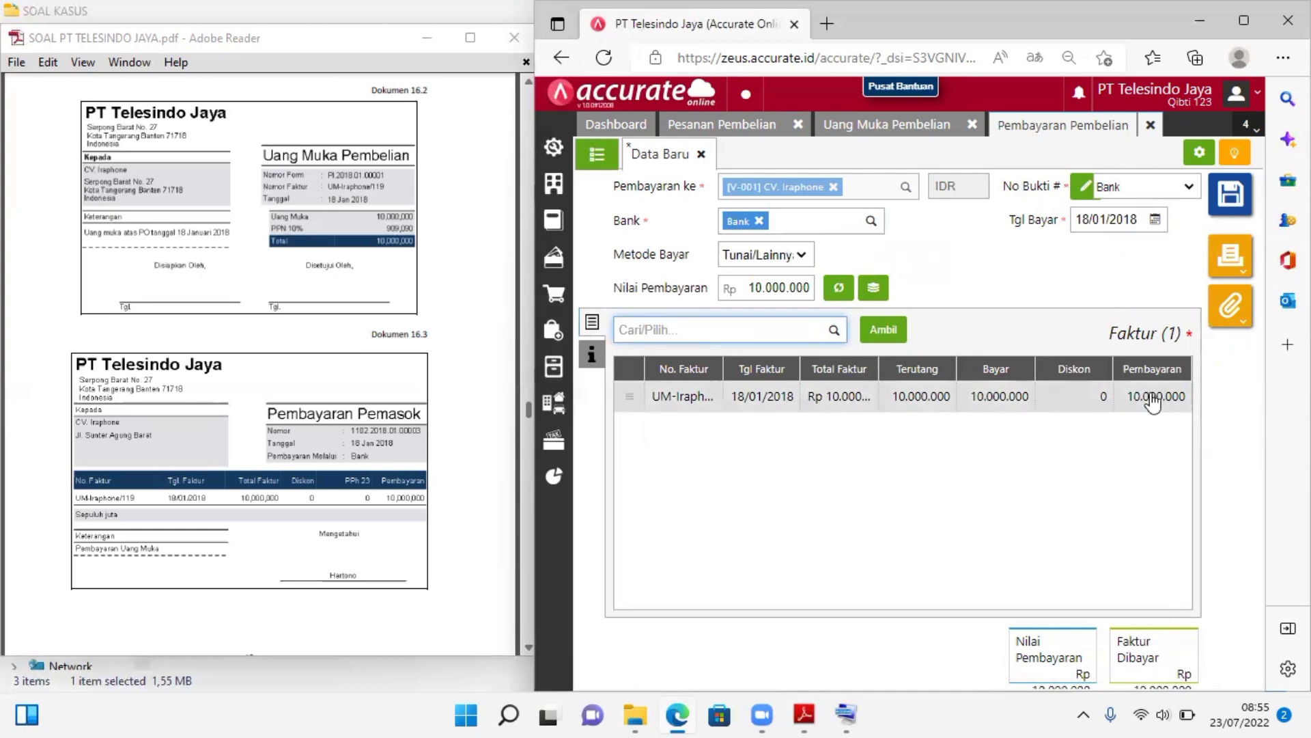
pyautogui.click(1244, 26)
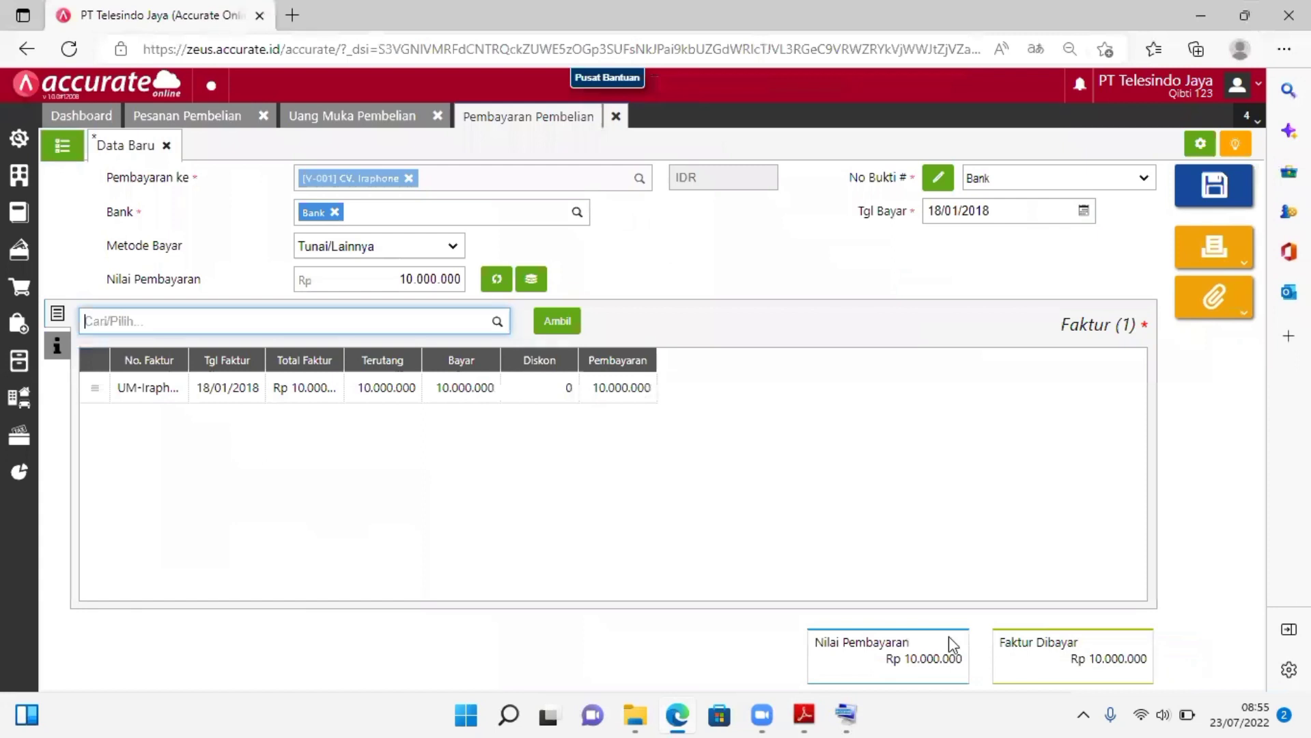
pyautogui.click(1242, 18)
pyautogui.press('super+Right')
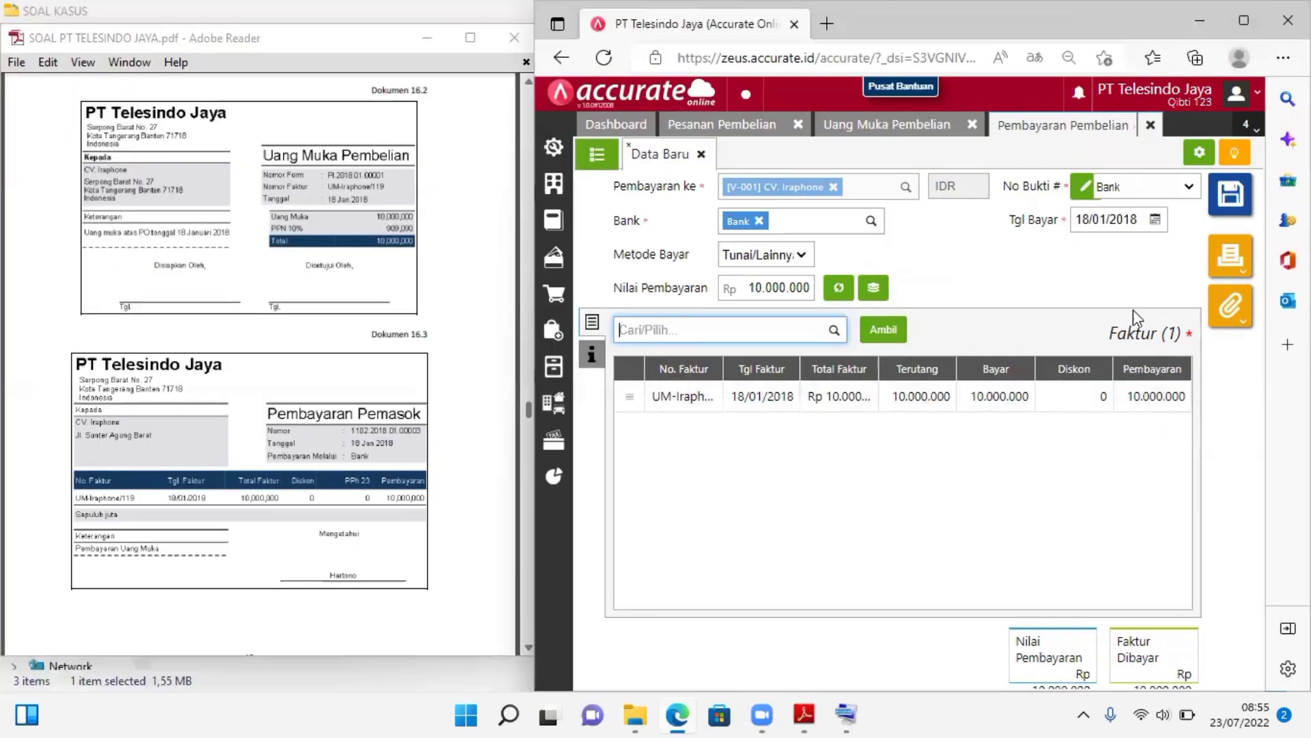
pyautogui.click(1250, 211)
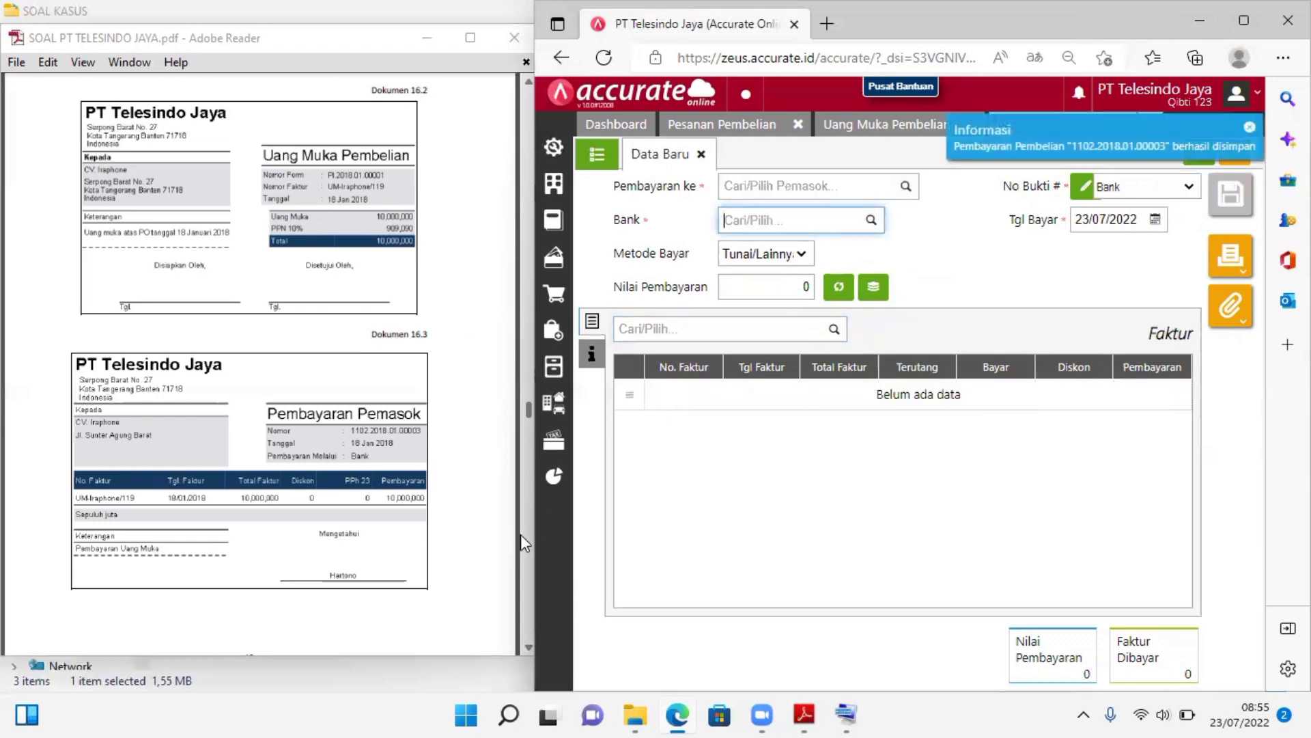
# Examine Transaksi 17 and its delivery note (Dokumen 17) from CV. Iraphone in the case PDF
pyautogui.click(522, 557)
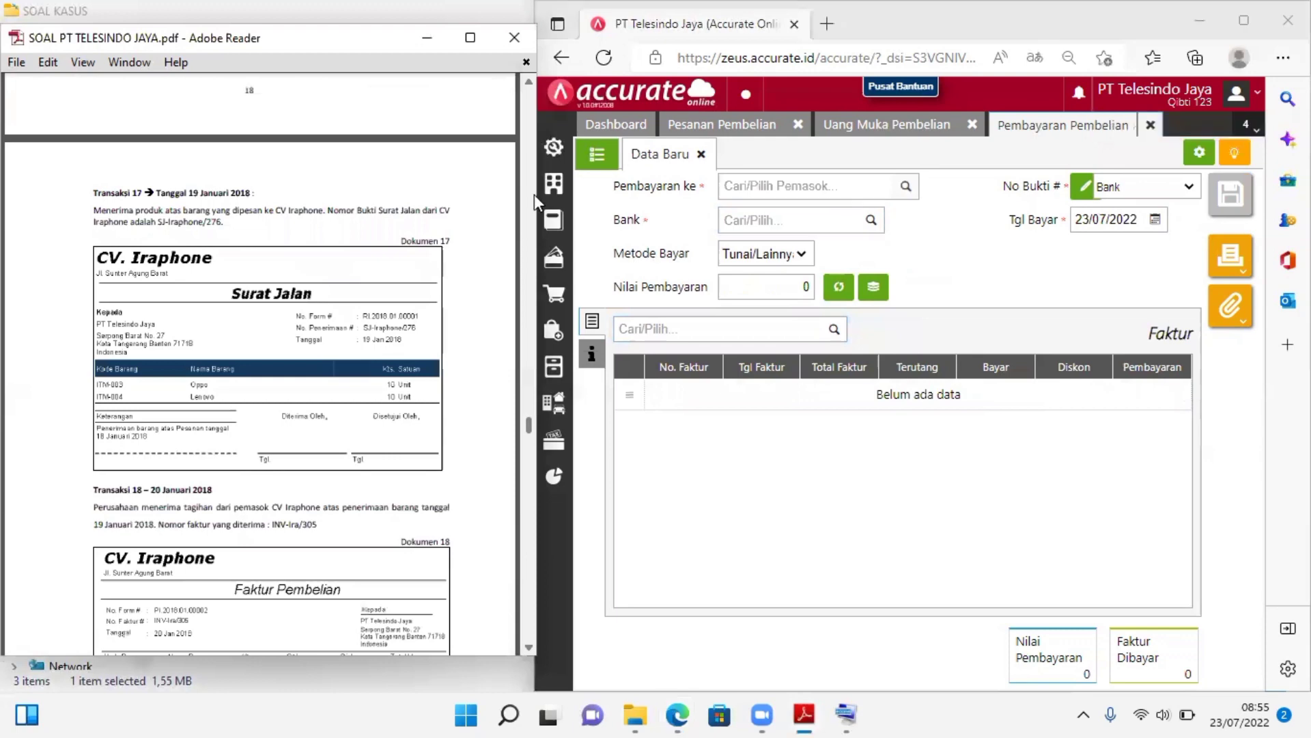
pyautogui.click(528, 84)
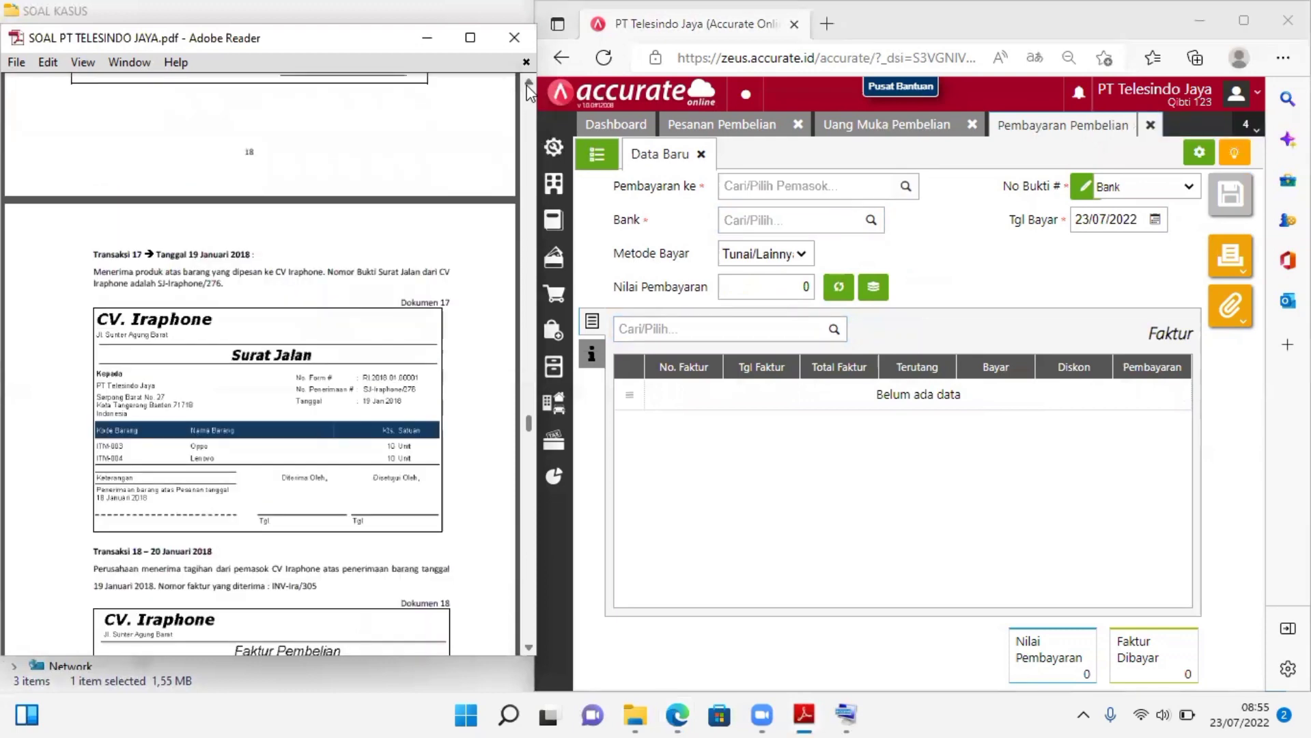
pyautogui.click(528, 84)
pyautogui.click(528, 84)
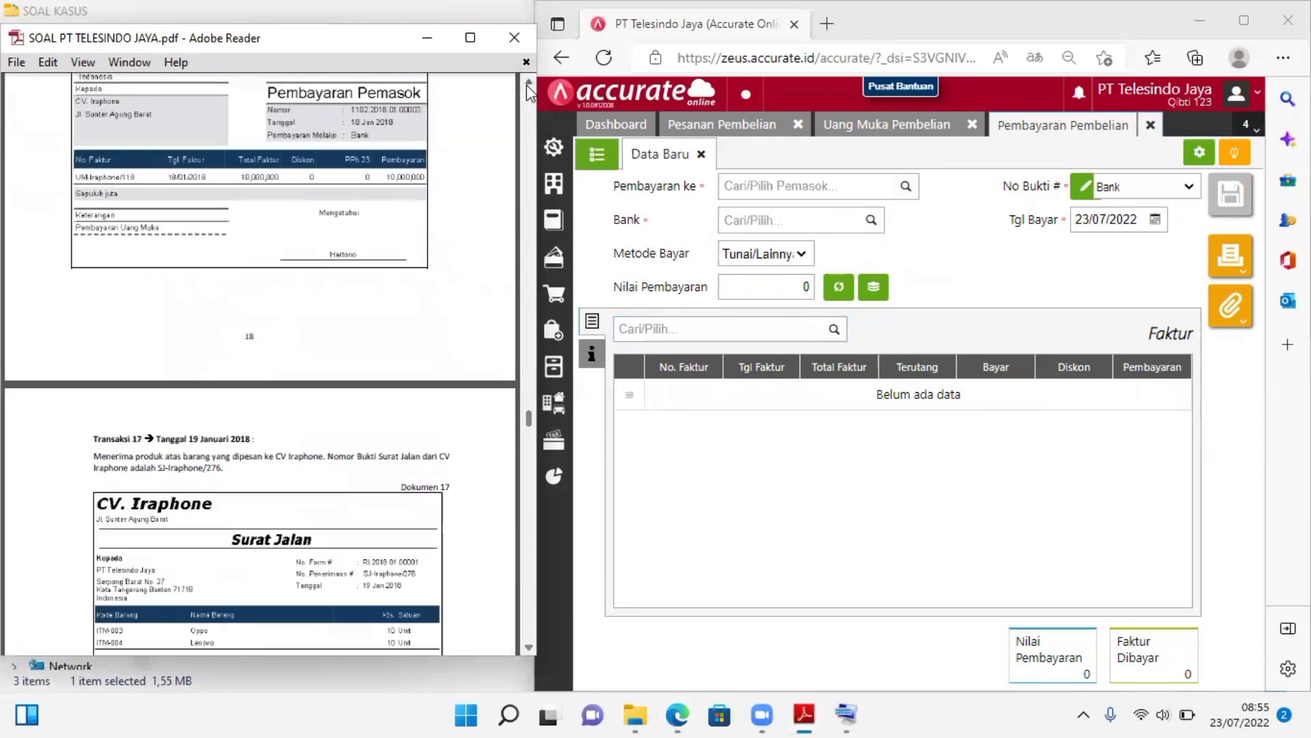
pyautogui.click(528, 83)
pyautogui.scroll(1, 533, 314)
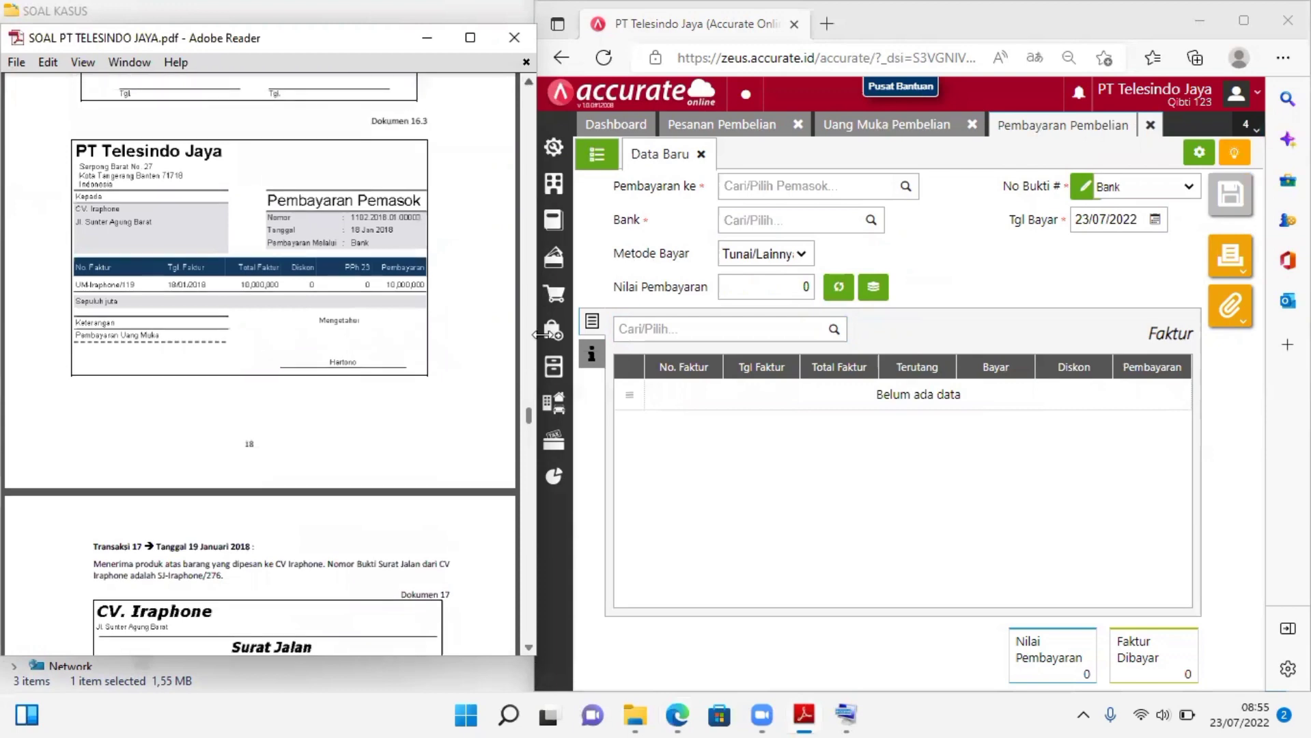
pyautogui.click(531, 78)
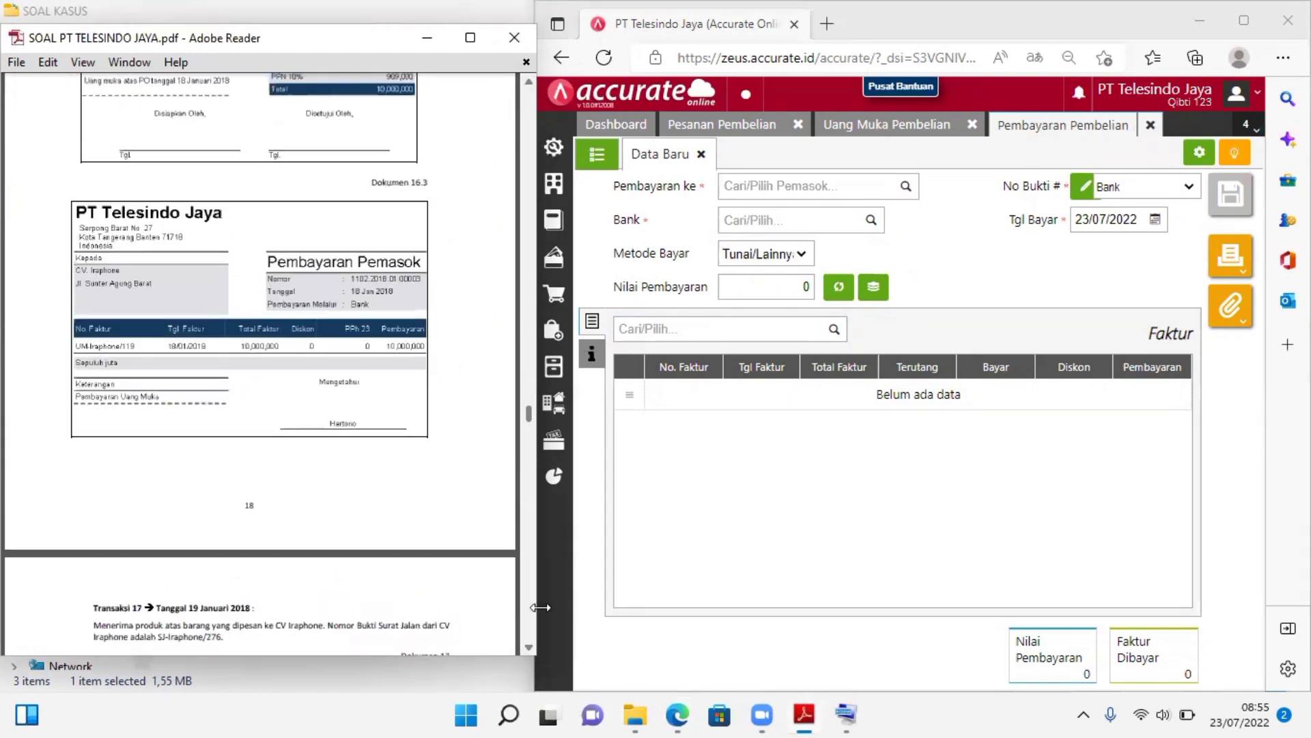
pyautogui.click(527, 637)
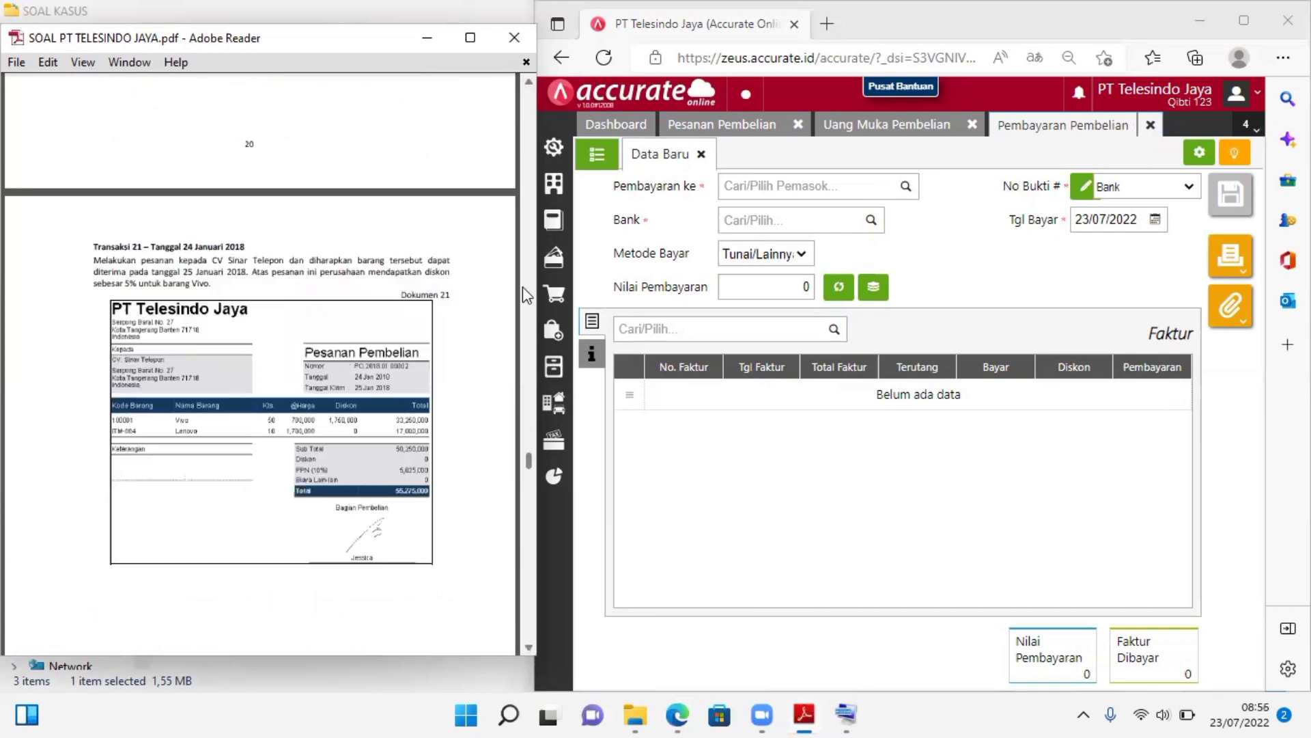
pyautogui.click(529, 101)
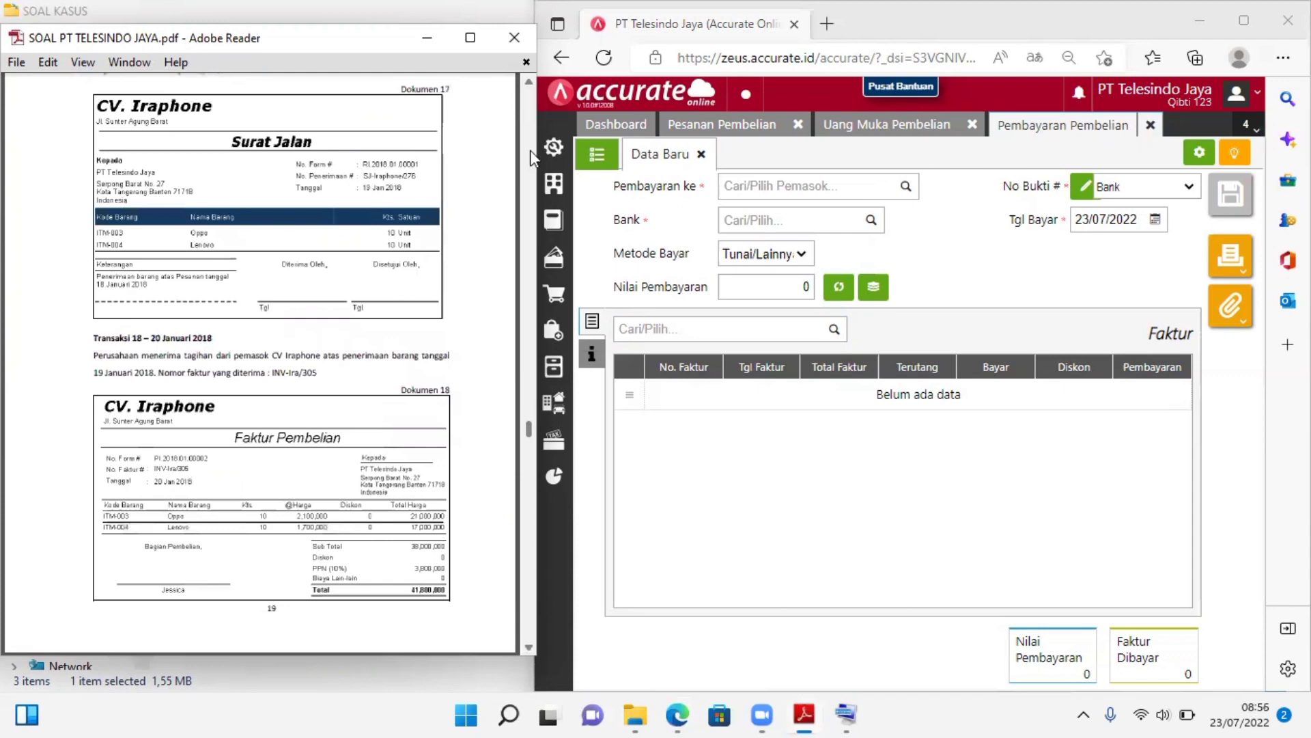
pyautogui.click(530, 85)
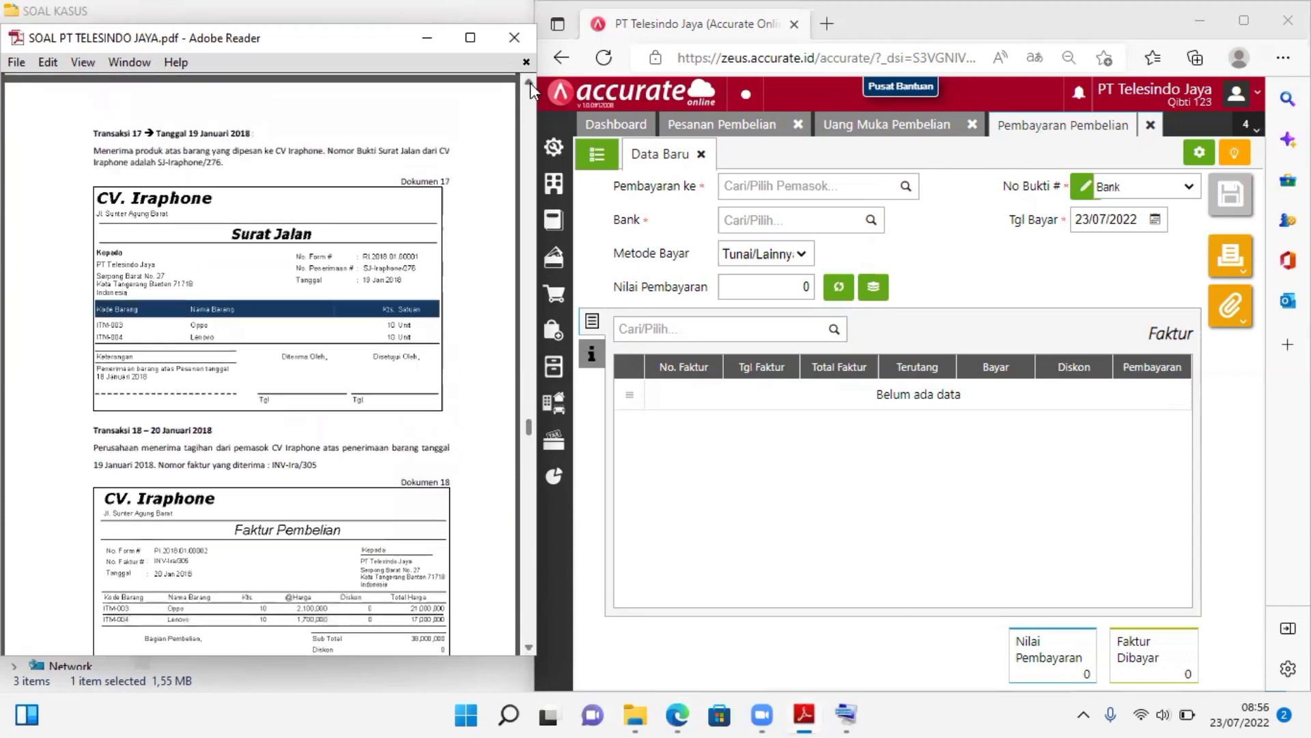
pyautogui.click(530, 83)
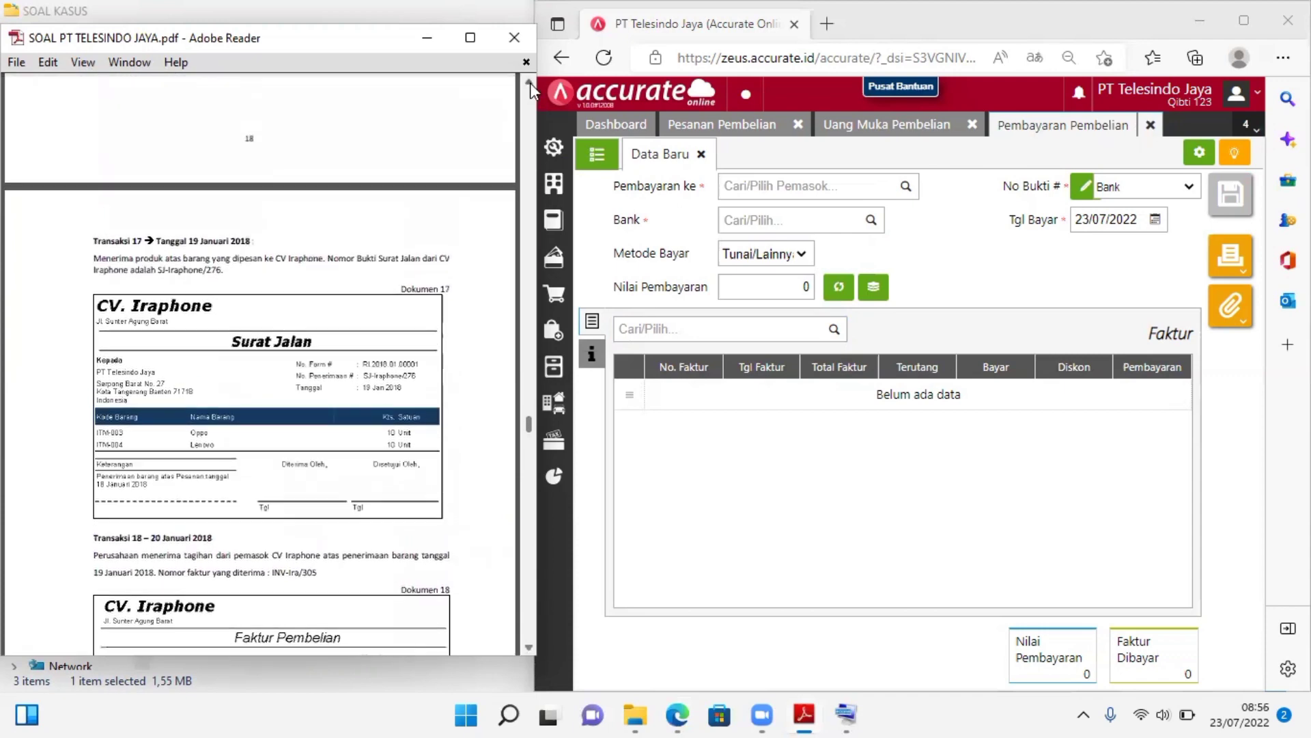
pyautogui.click(527, 642)
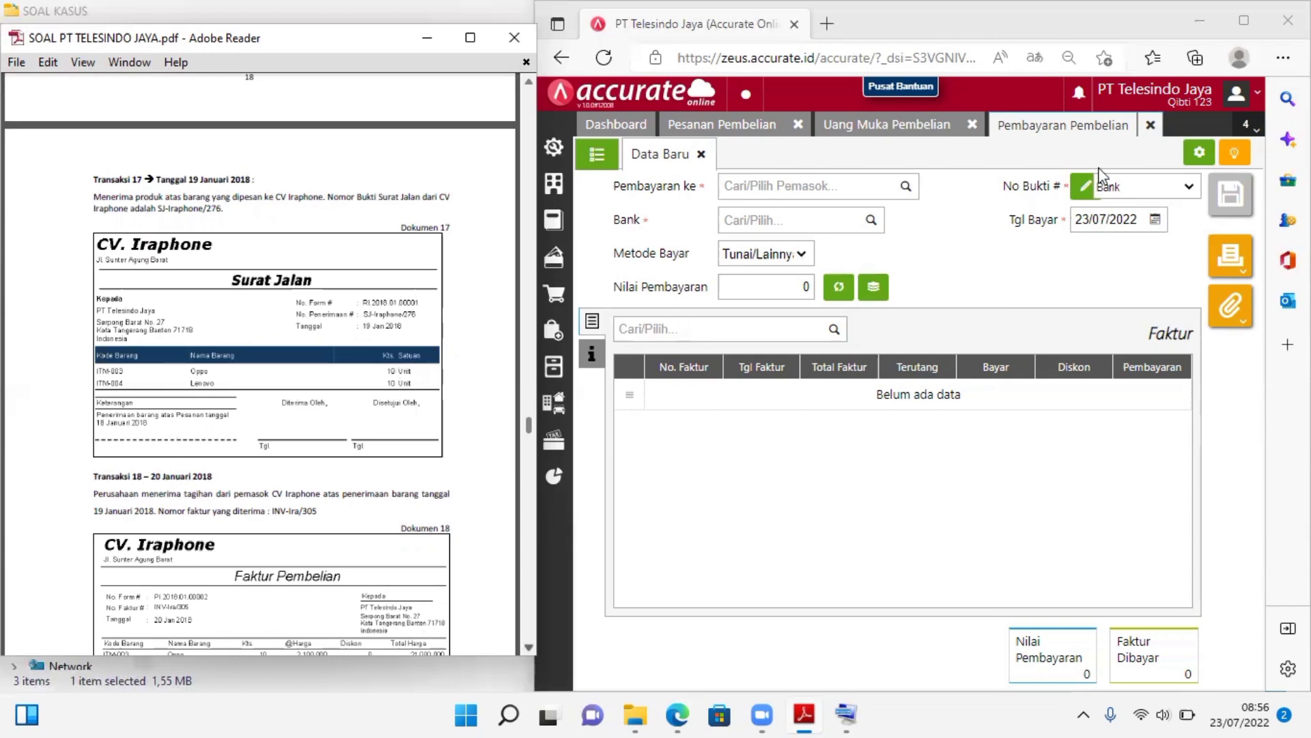
# Close the open Pembayaran Pembelian, Uang Muka Pembelian and Pesanan Pembelian forms
pyautogui.click(1150, 127)
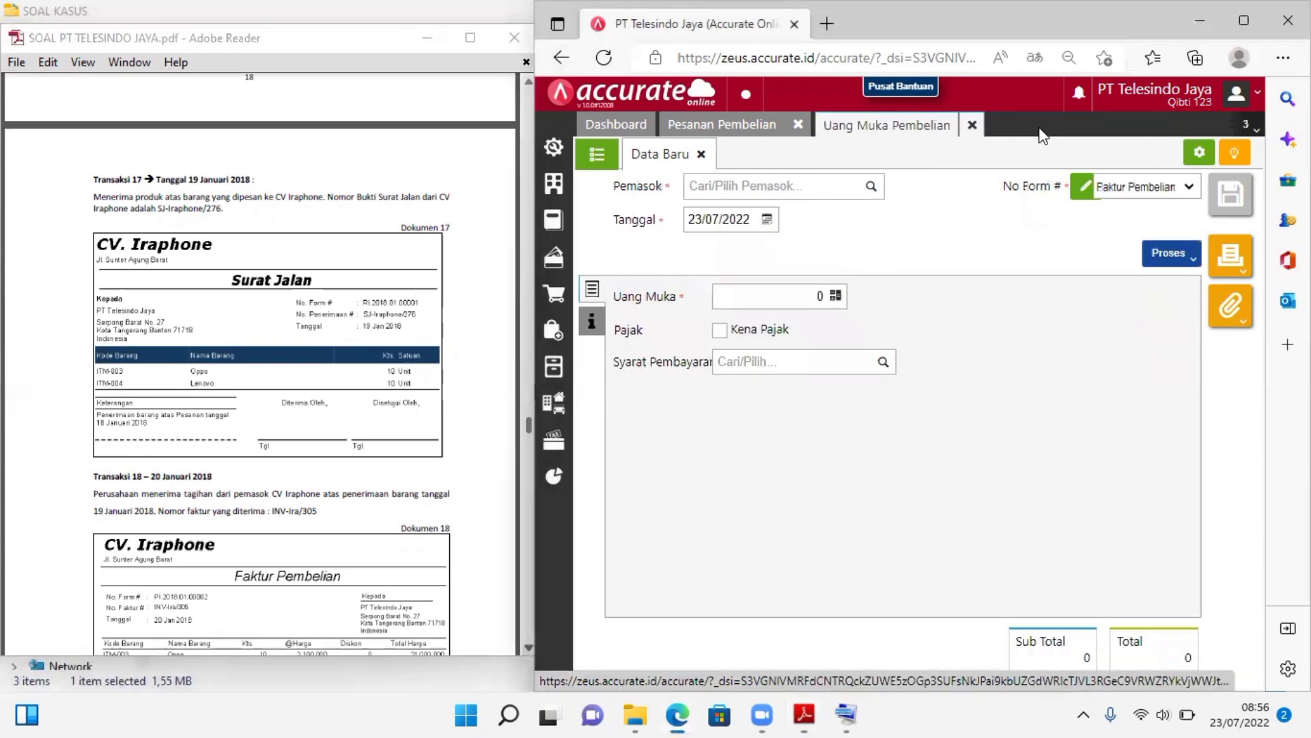
pyautogui.click(974, 128)
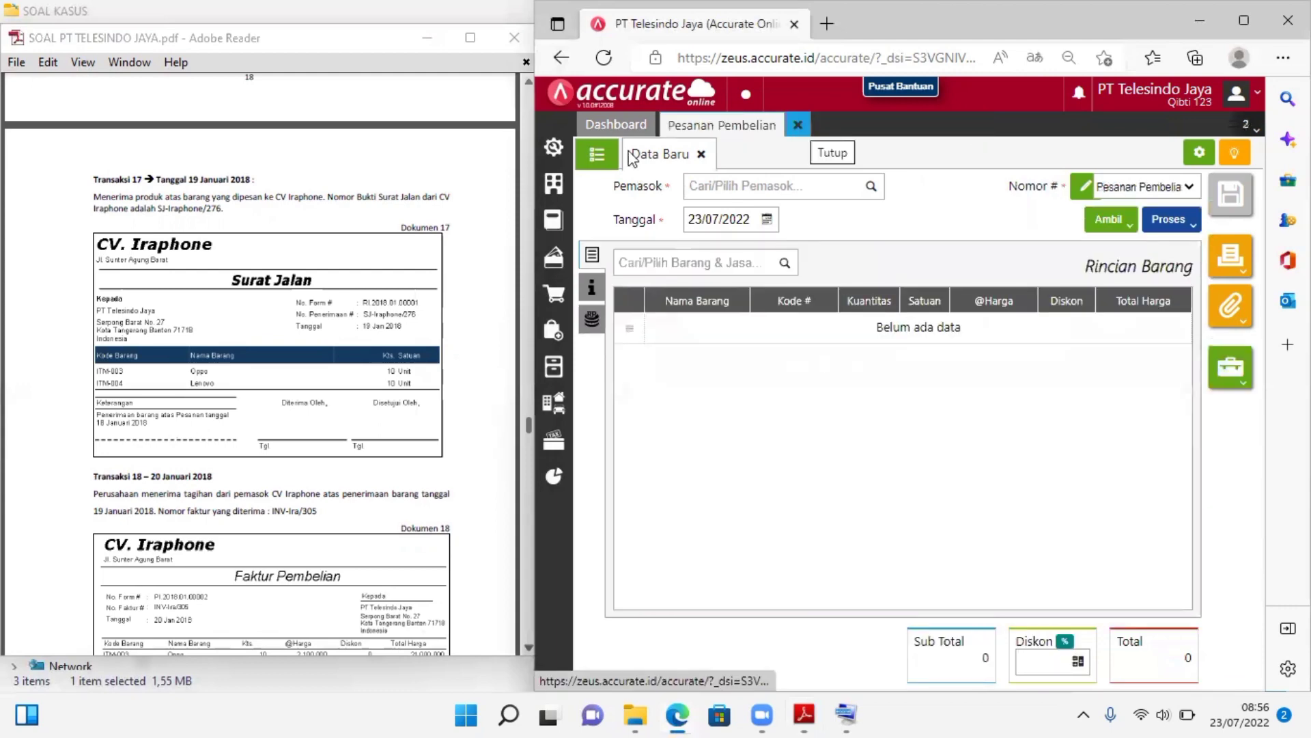
pyautogui.click(797, 125)
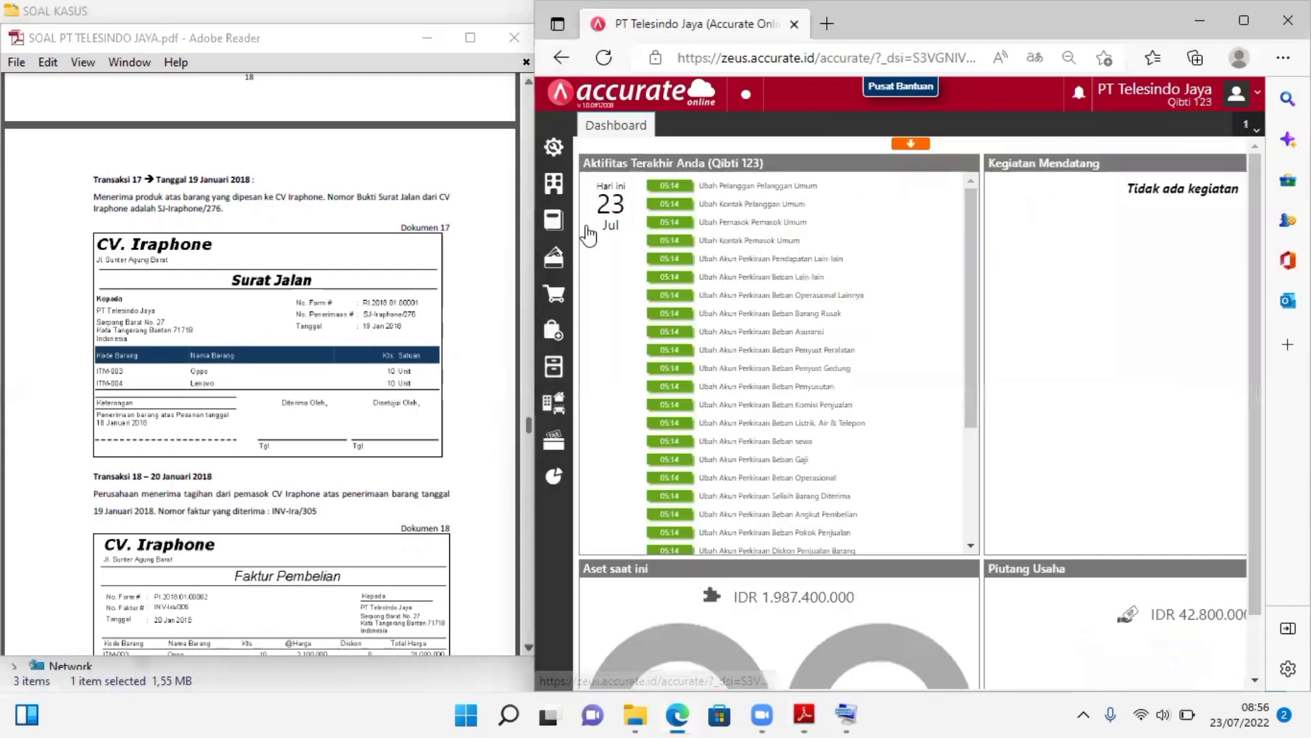
# Start a new goods receipt (Penerimaan Barang) with CV. Iraphone as the supplier
pyautogui.click(554, 331)
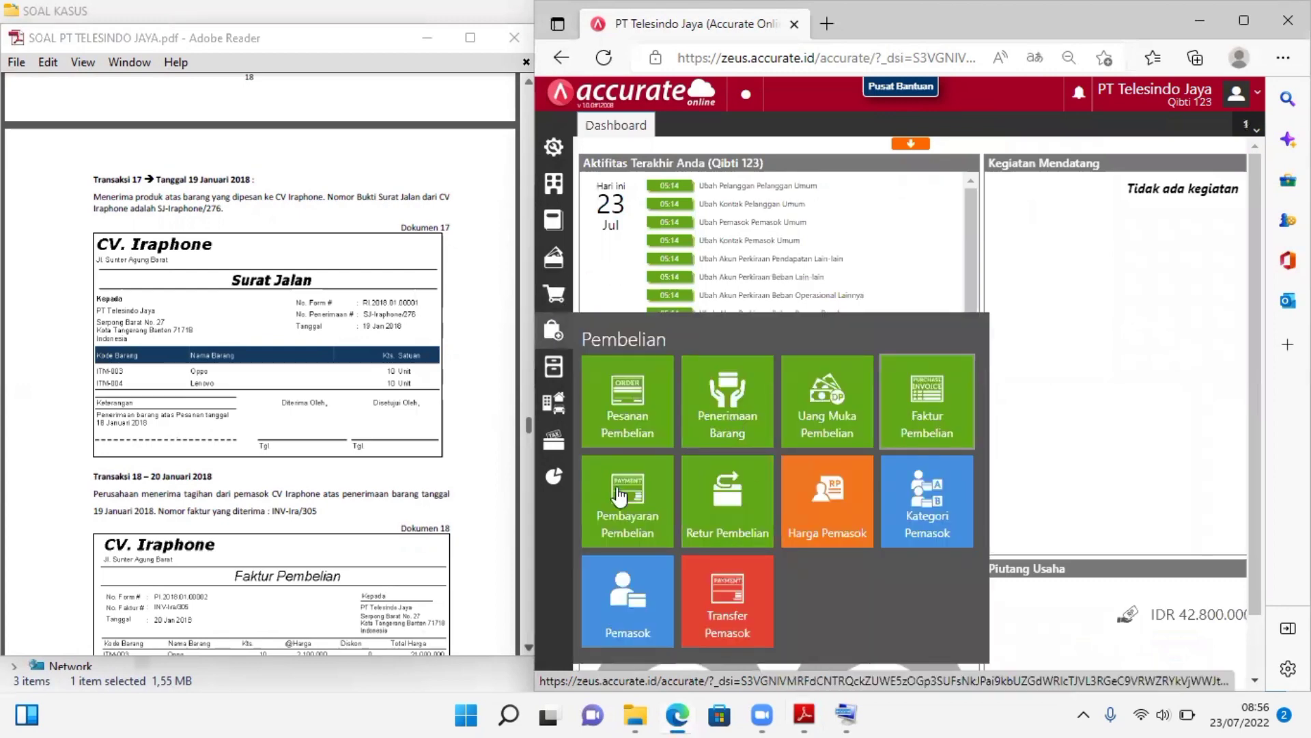
pyautogui.click(736, 415)
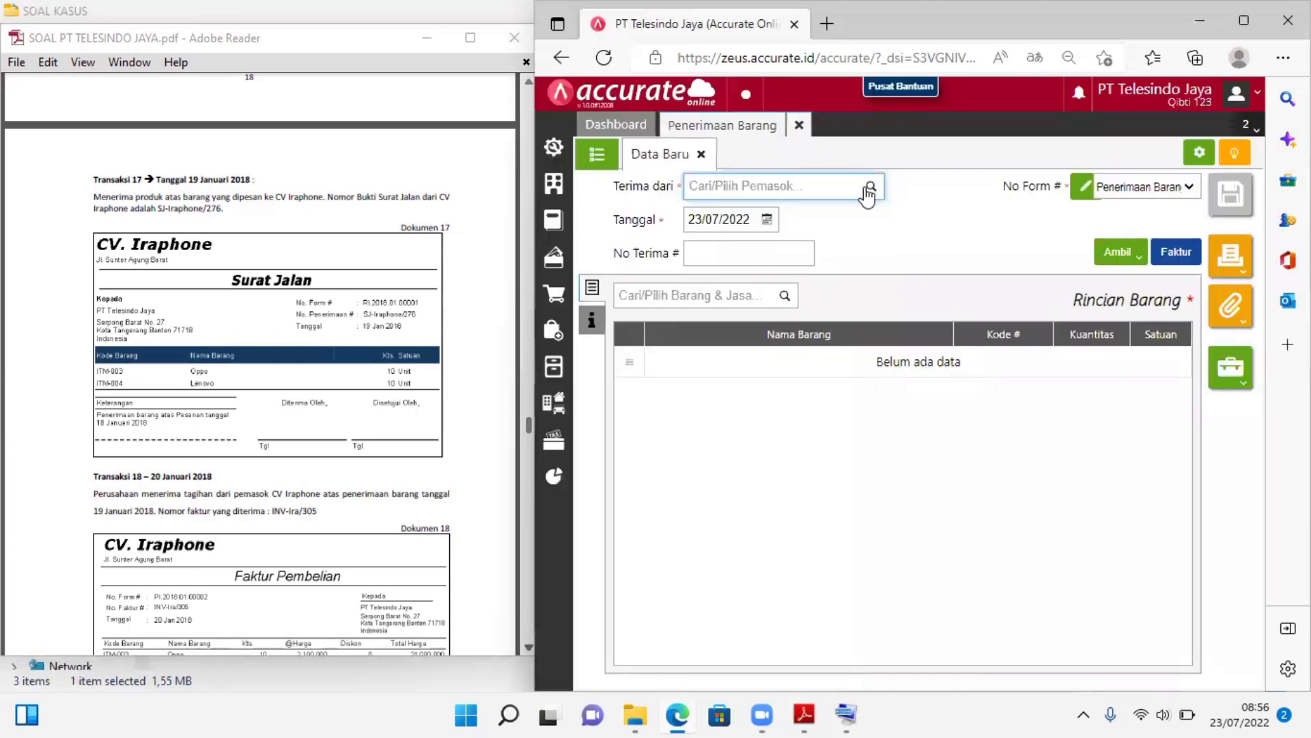
pyautogui.click(869, 191)
pyautogui.click(764, 237)
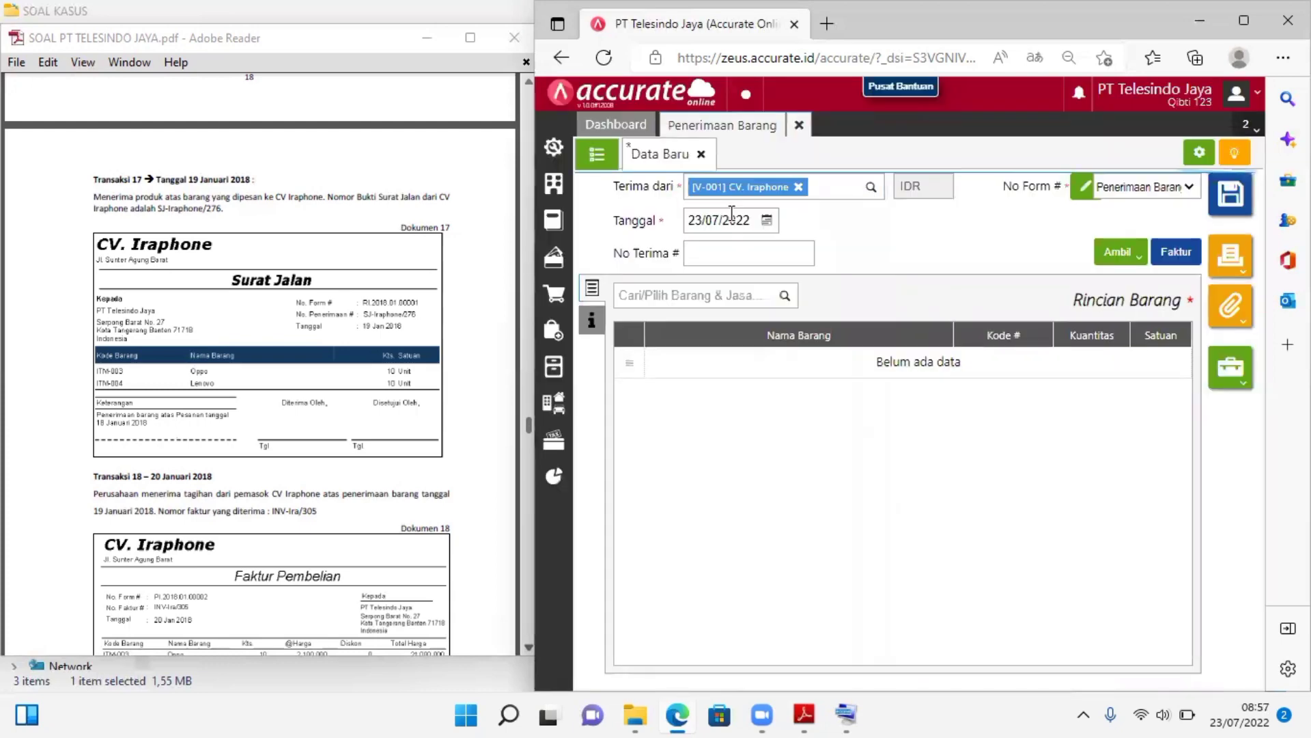
# Set the goods receipt's date (Tanggal) to 19/01/2018
pyautogui.click(731, 218)
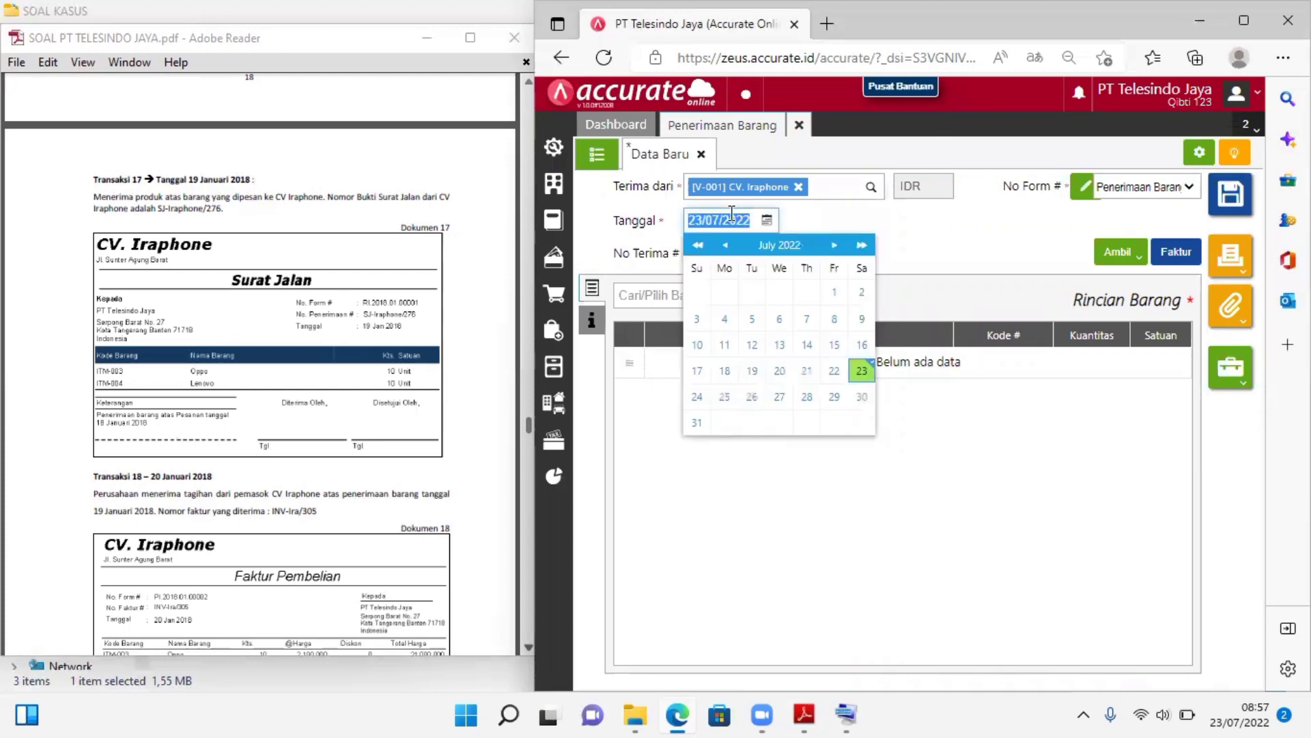
pyautogui.write('19/')
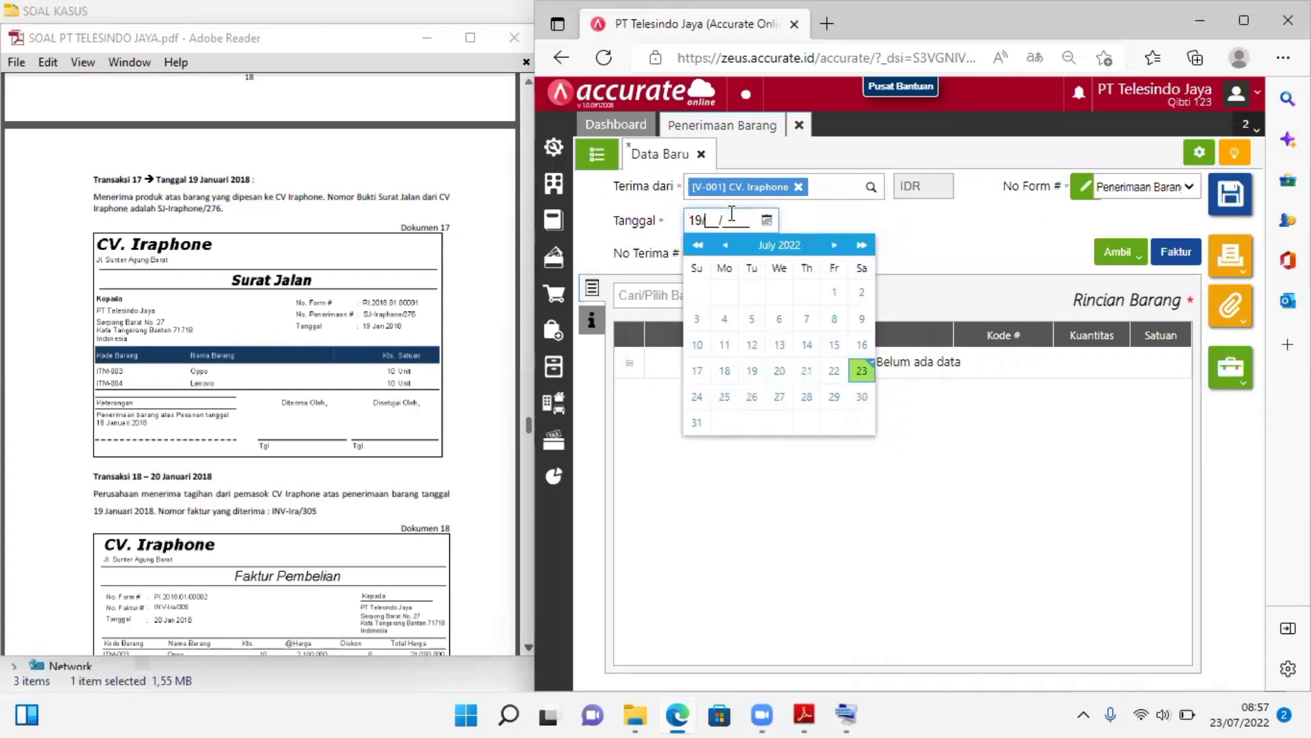
pyautogui.write('01/2018')
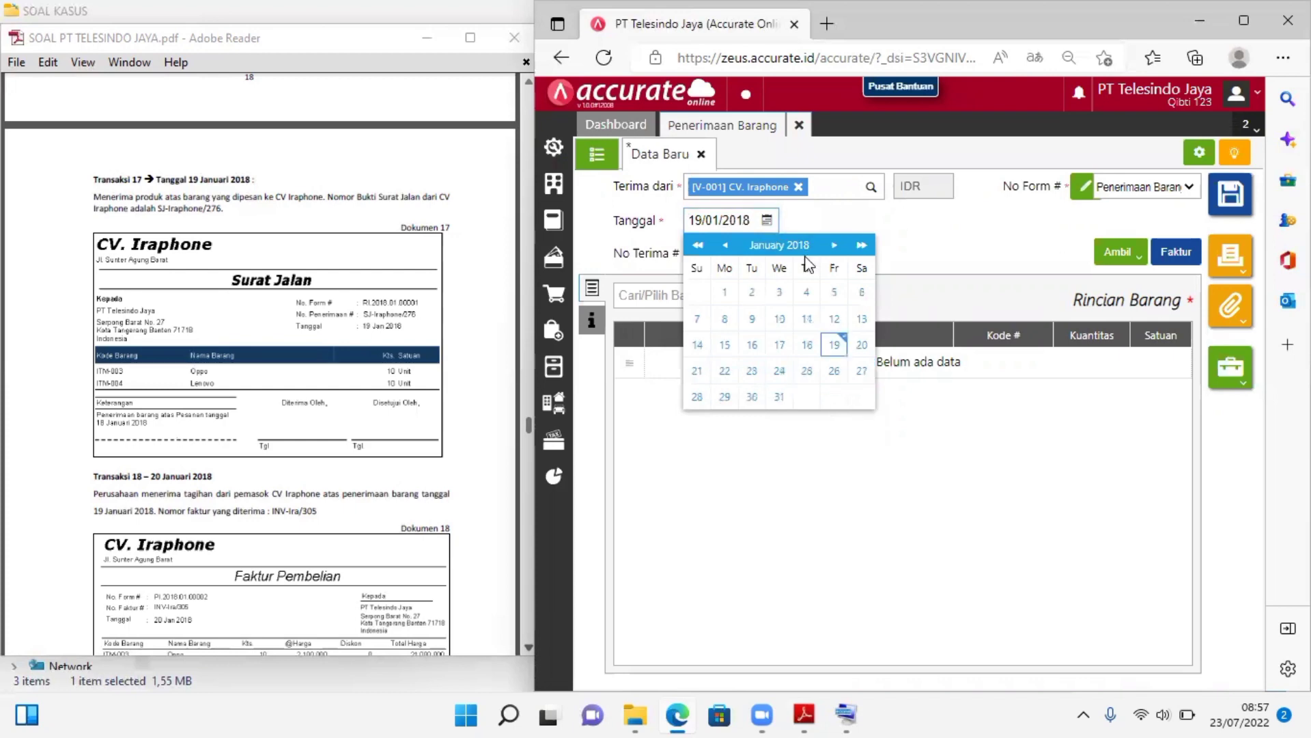
pyautogui.press('Return')
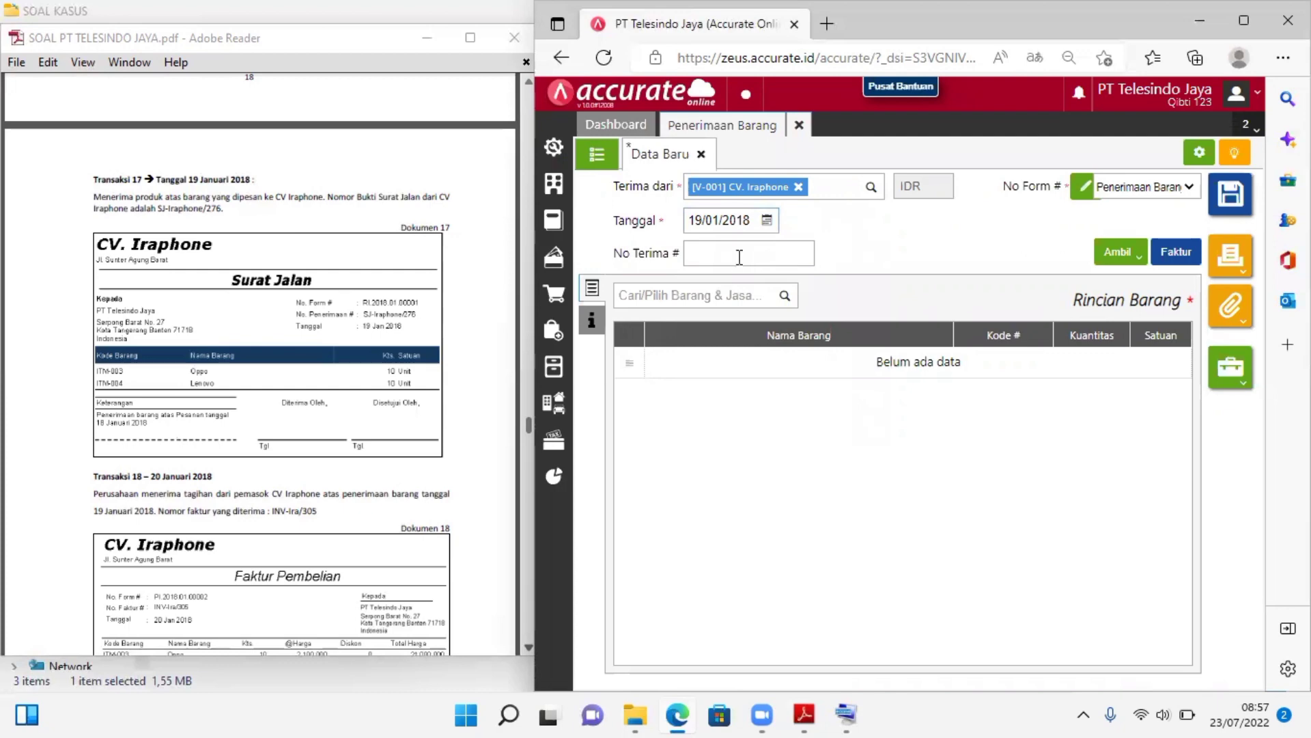
# Set the goods receipt's receipt number (No Terima) to SJ-Iraphone/276
pyautogui.click(739, 257)
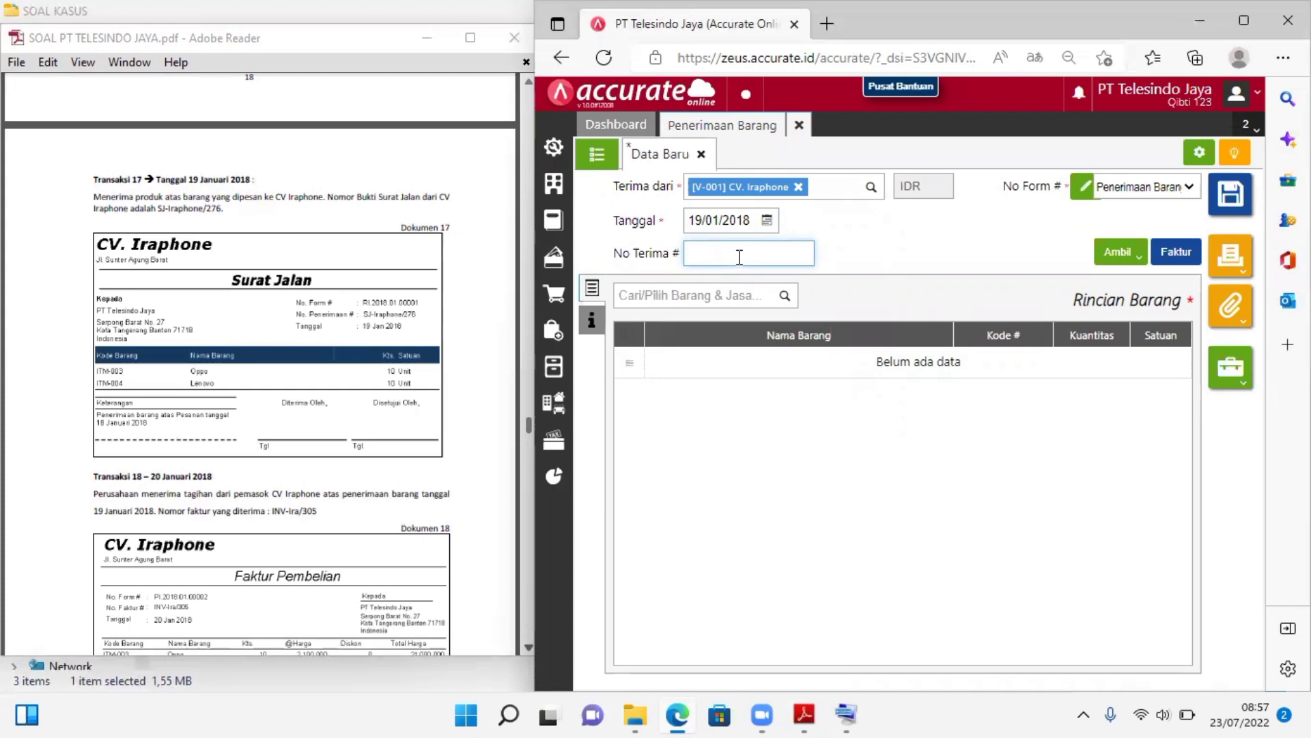
pyautogui.write('SJ-Iraphone/276')
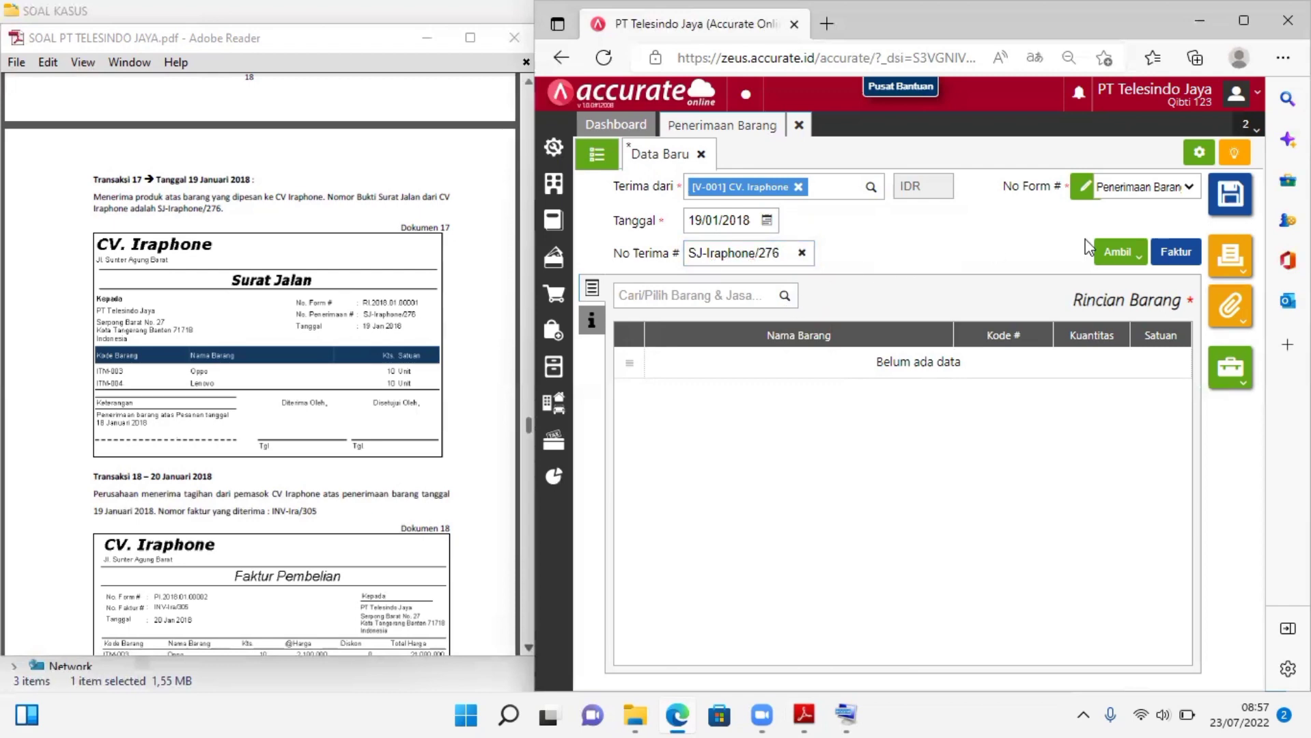
# Copy the Oppo and Lenovo items from purchase order PO.2018.01.00001 into the goods receipt and check its additional information (Info lainnya)
pyautogui.click(1125, 257)
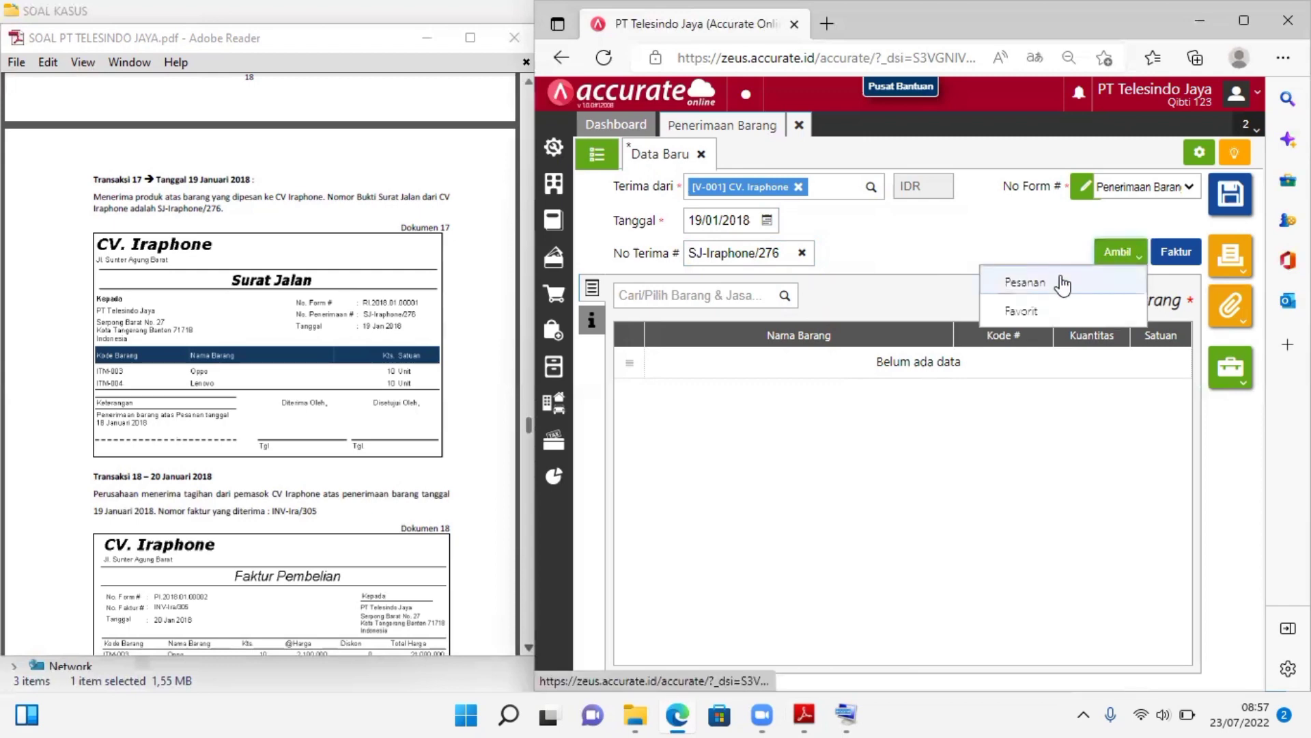
pyautogui.click(1061, 280)
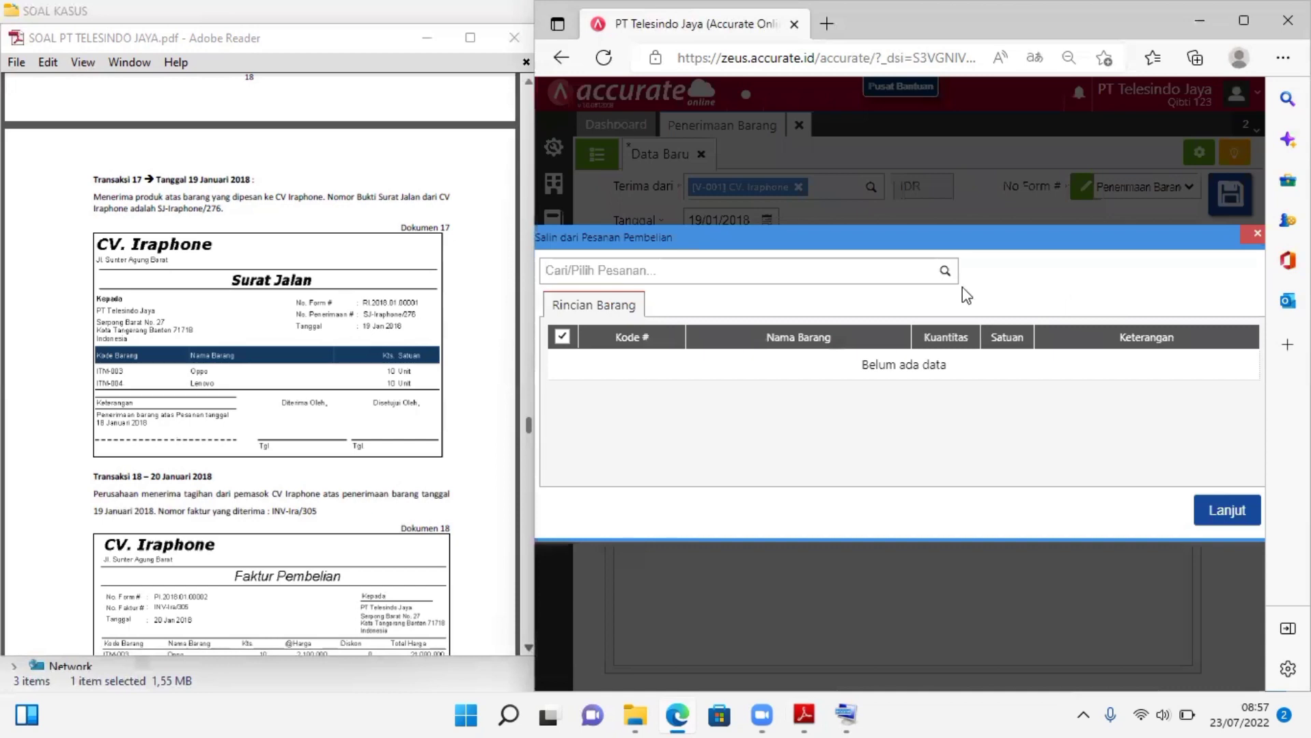
pyautogui.click(945, 272)
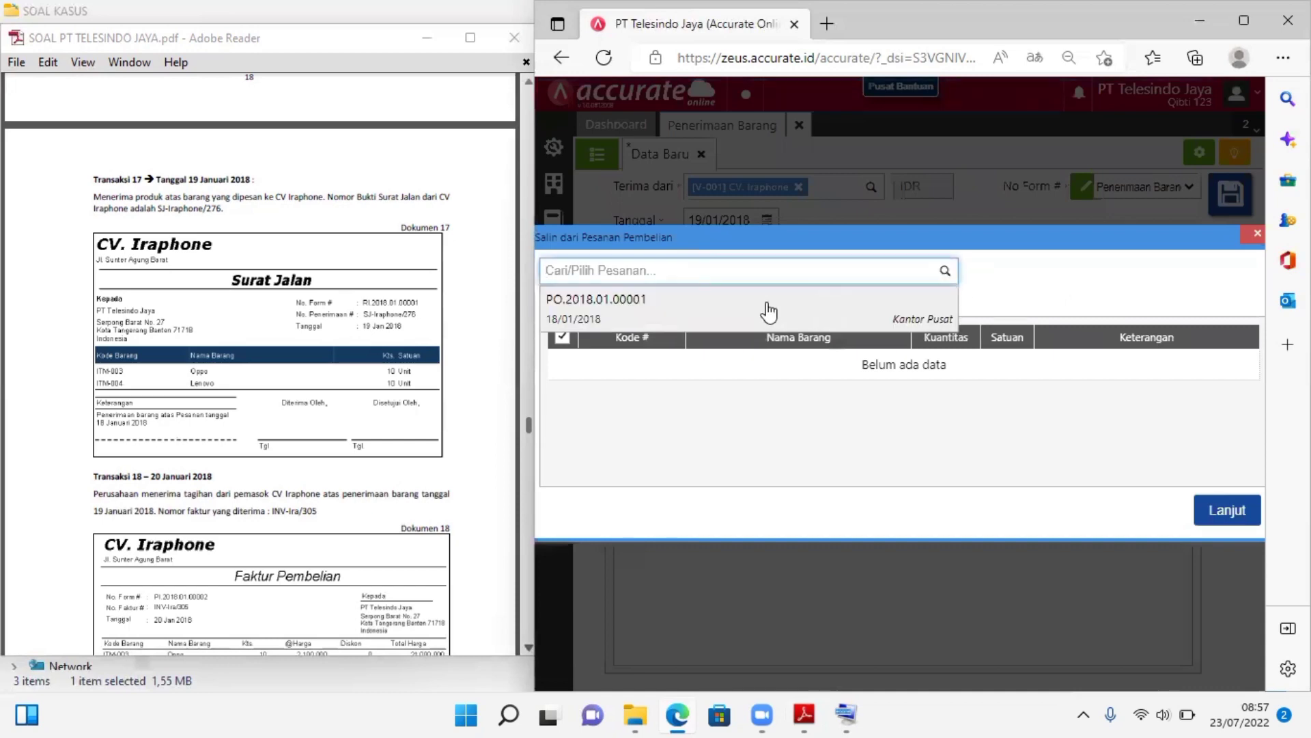
pyautogui.click(769, 312)
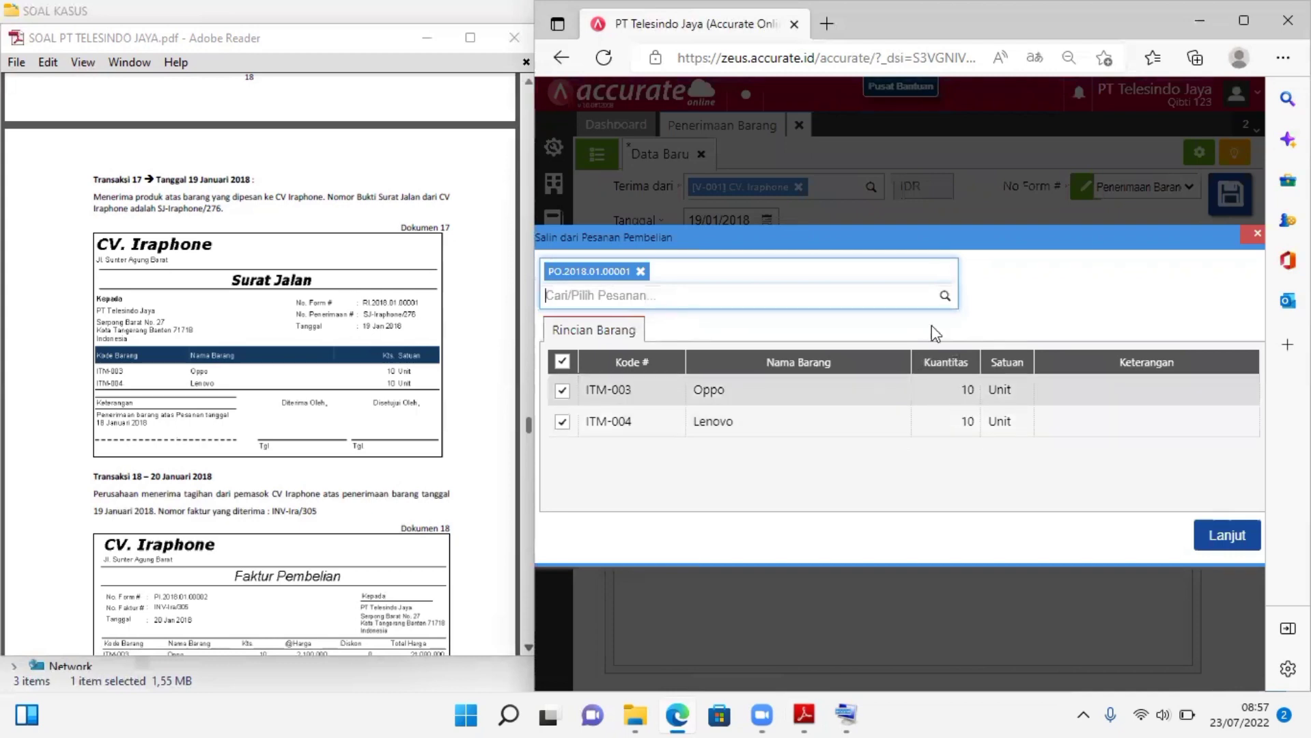
pyautogui.click(1064, 298)
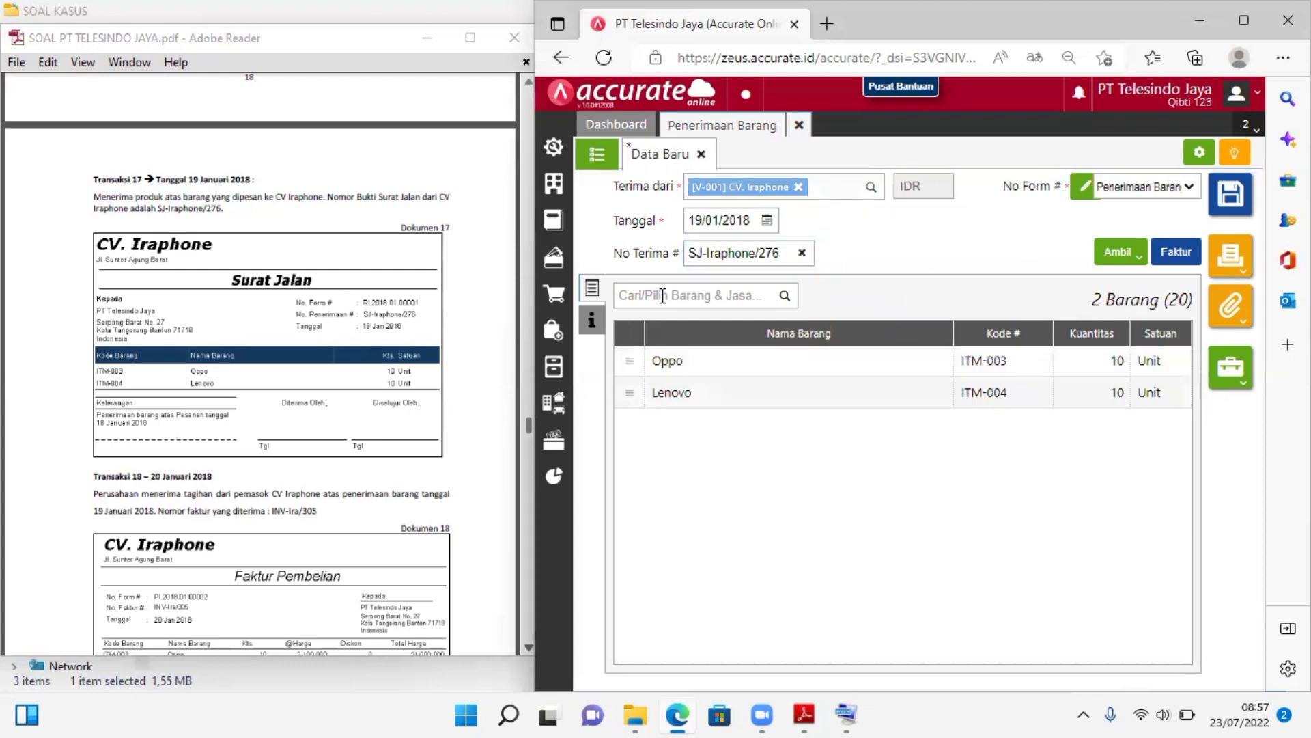
pyautogui.click(589, 334)
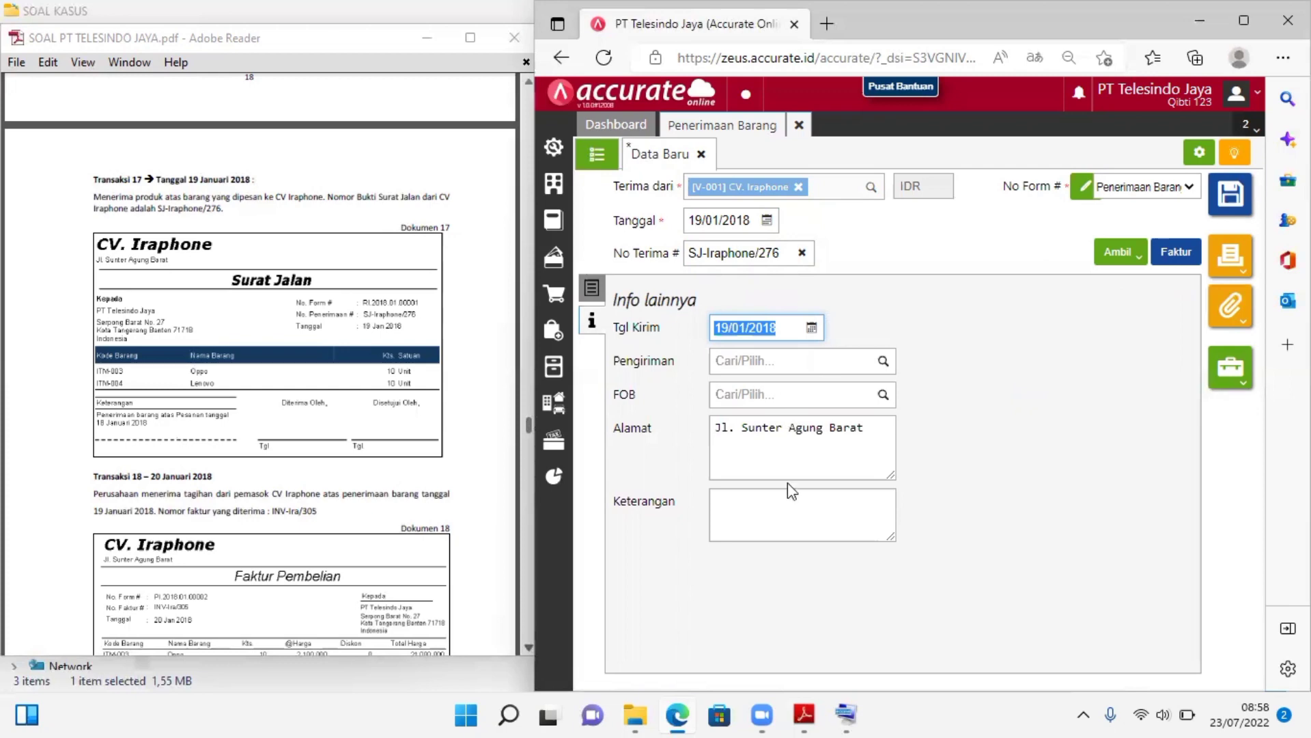
pyautogui.click(596, 293)
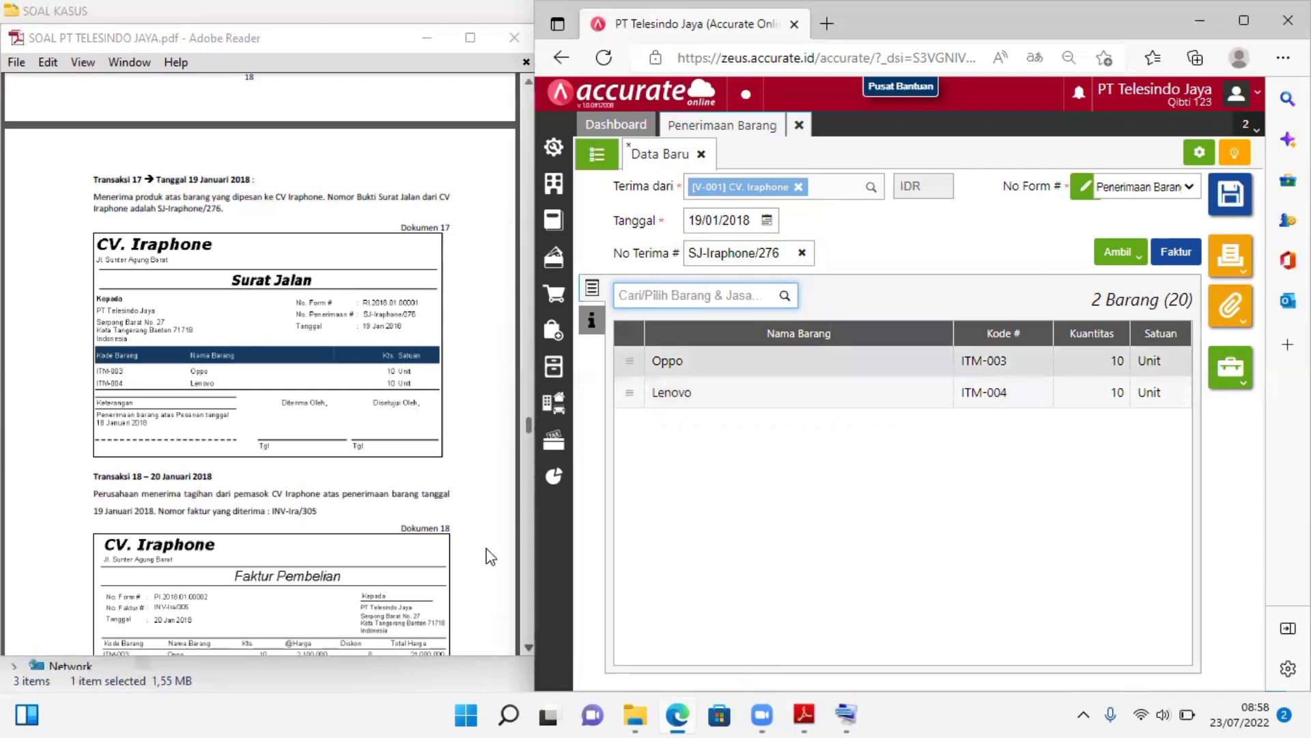
# Examine Transaksi 18 and its purchase invoice (Dokumen 18) from CV. Iraphone in the case PDF
pyautogui.moveTo(495, 569)
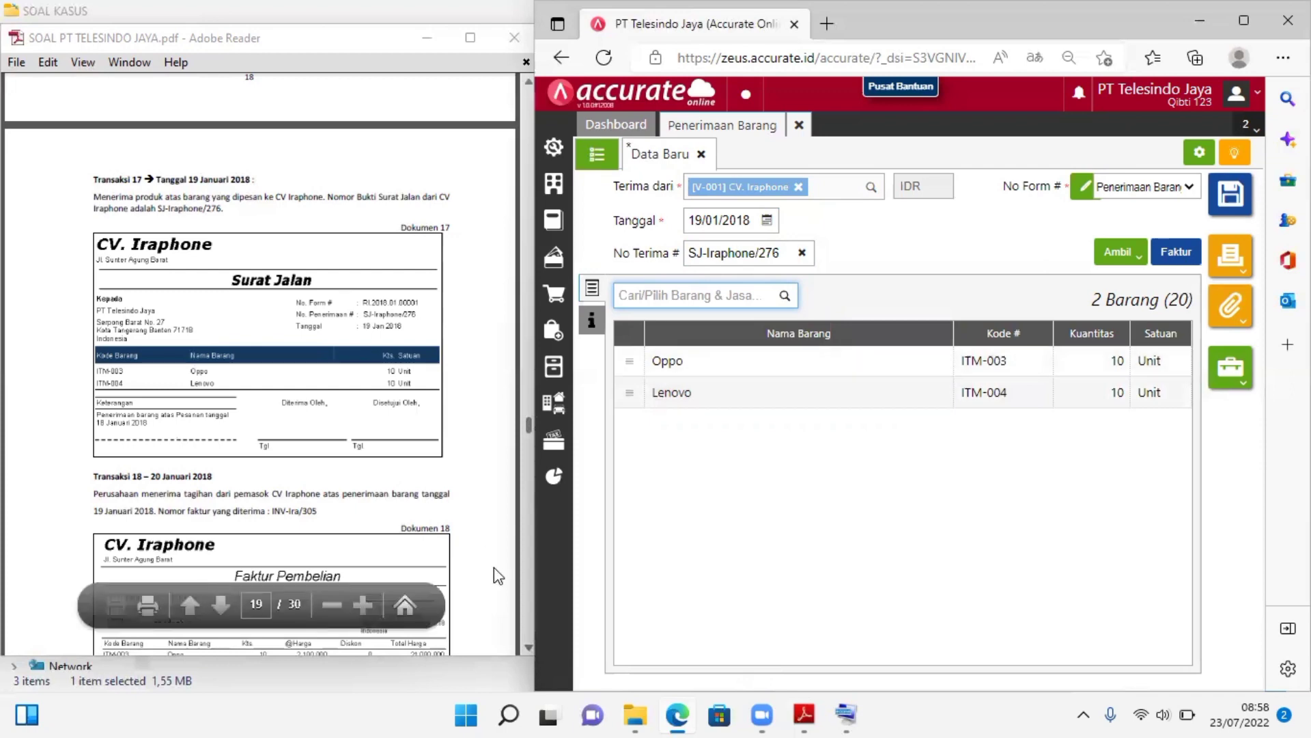
pyautogui.click(523, 645)
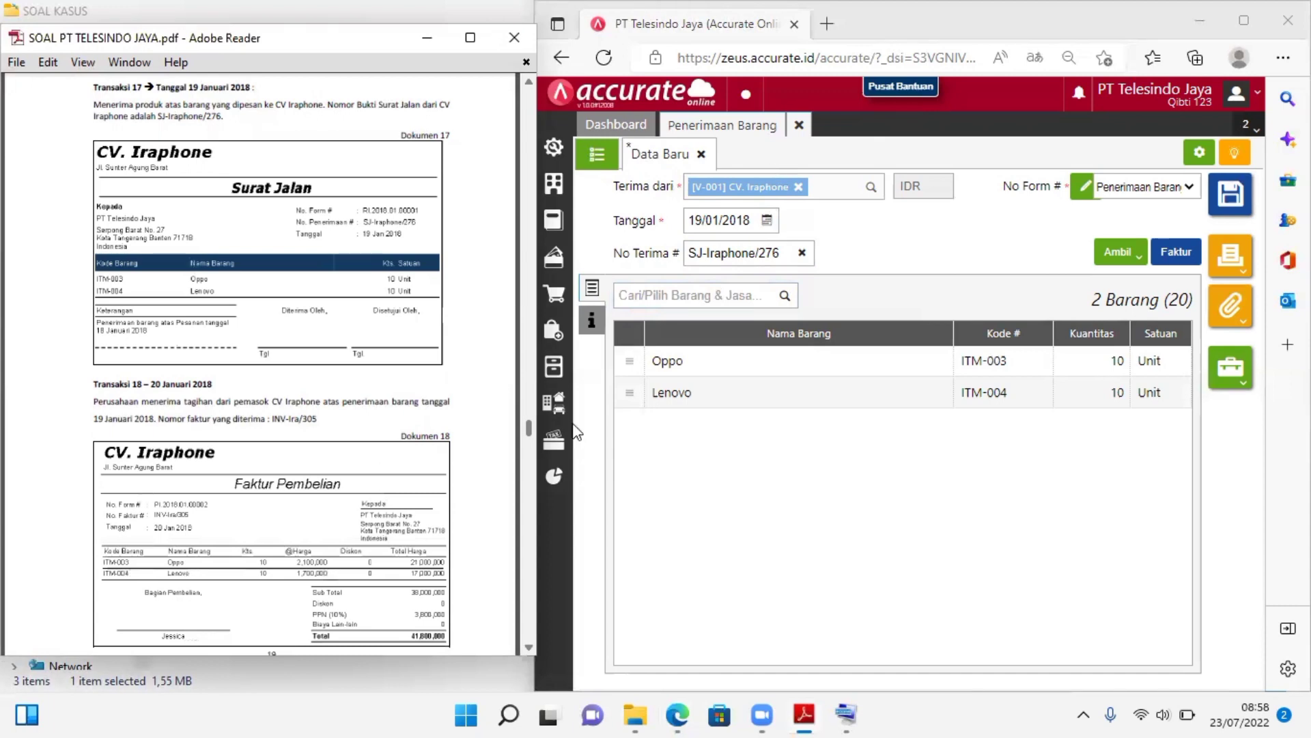
pyautogui.click(526, 645)
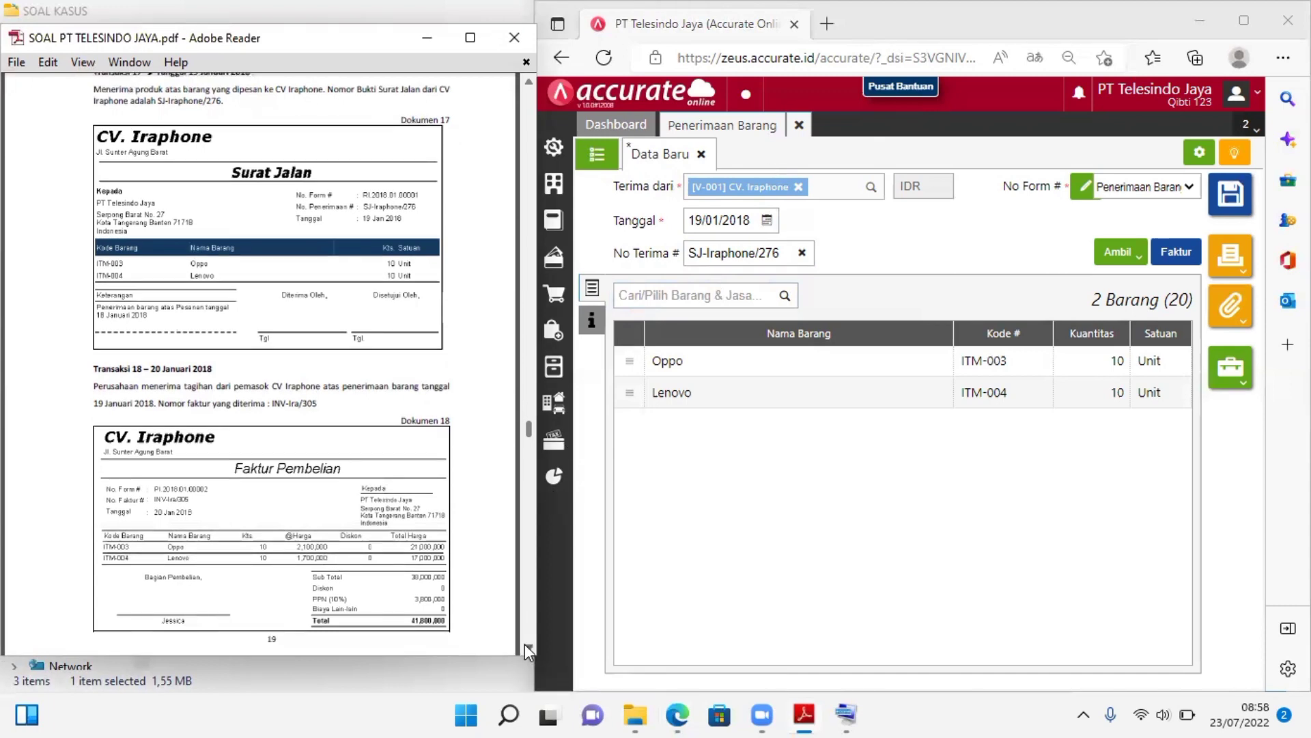
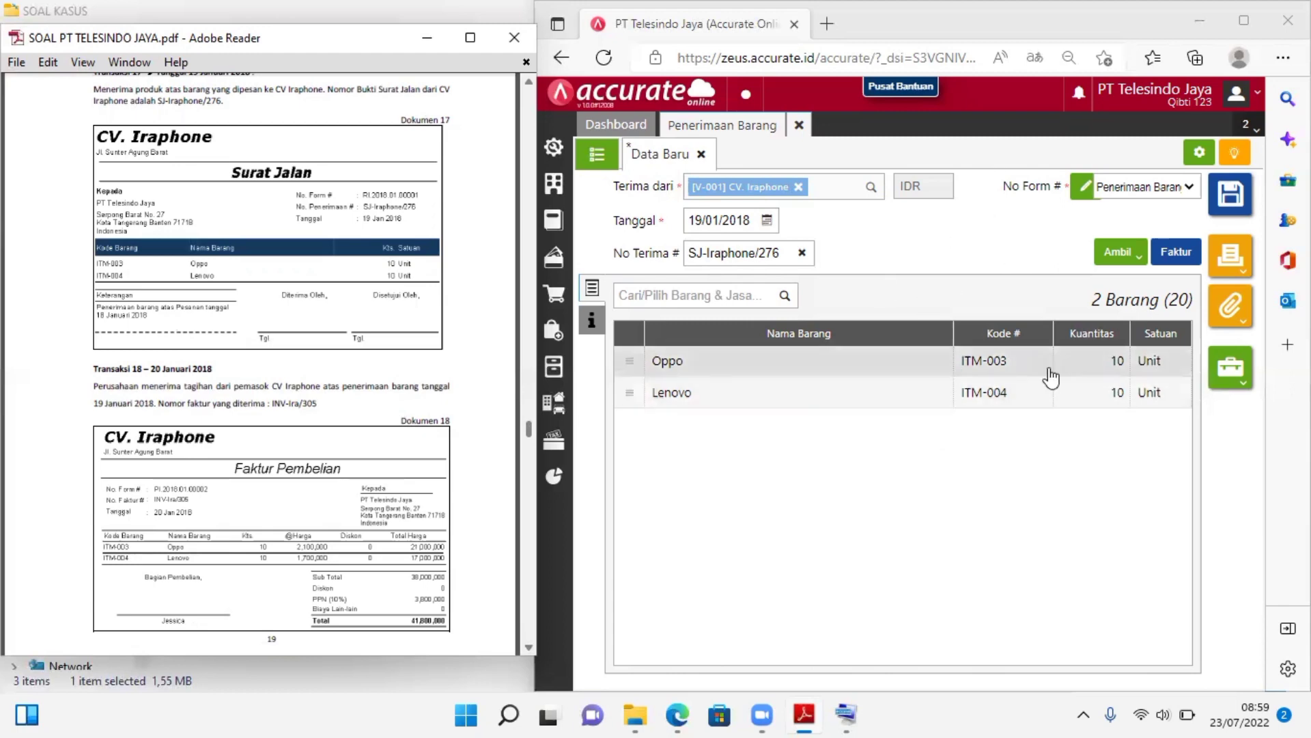
# Create a purchase invoice (Faktur Pembelian) from the CV. Iraphone goods receipt and set its date (Tanggal) to 20/01/2018
pyautogui.click(1186, 259)
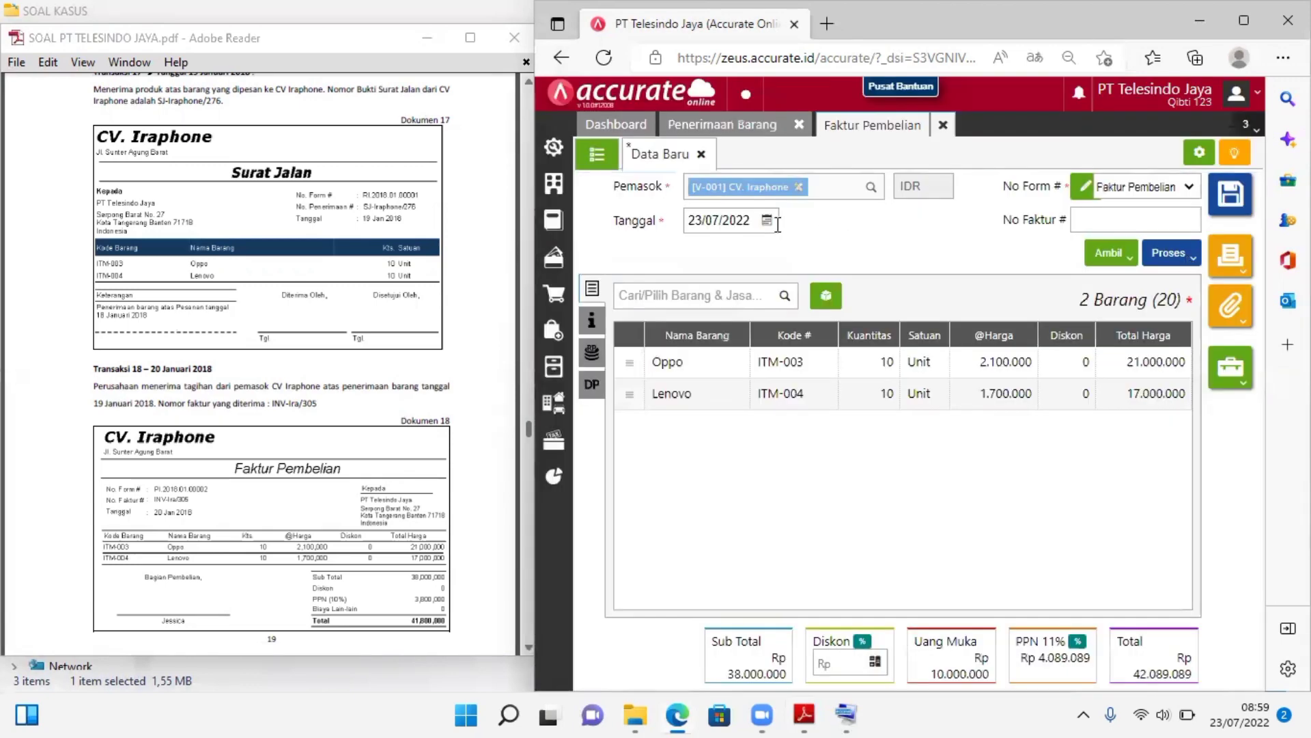
pyautogui.click(733, 217)
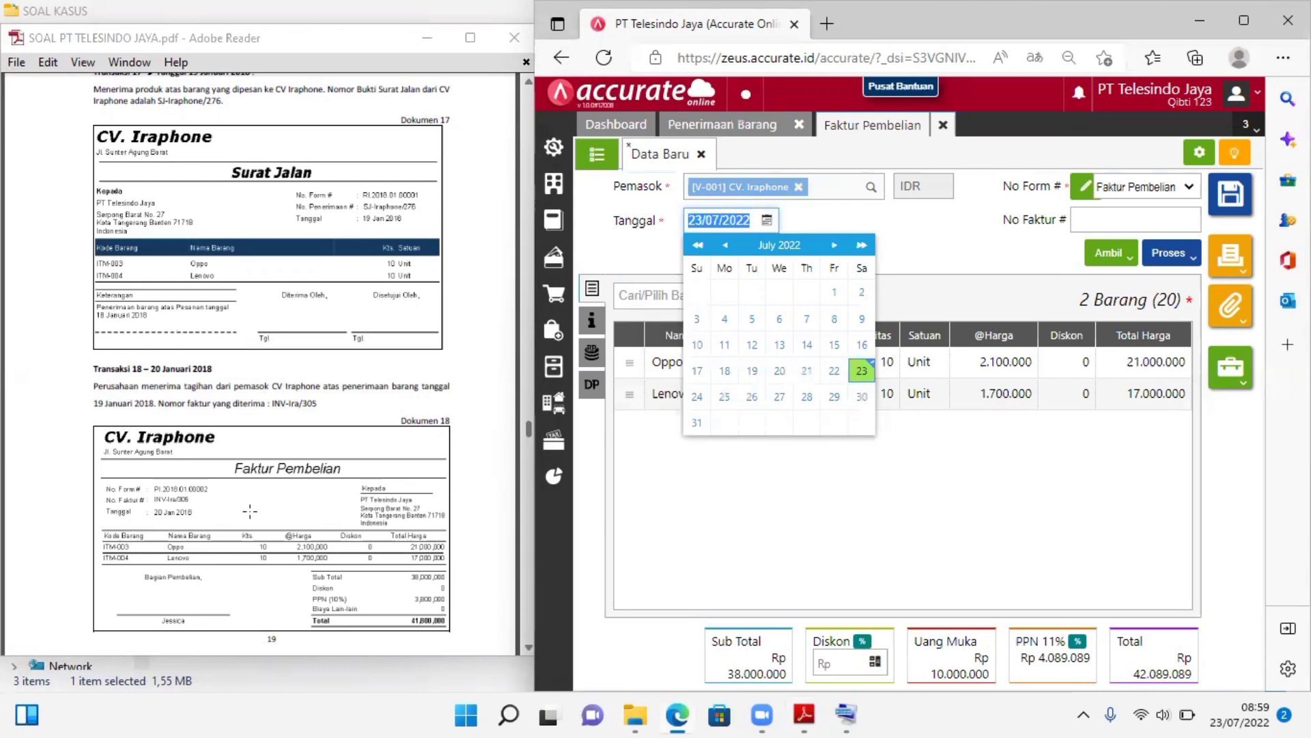
pyautogui.write('20')
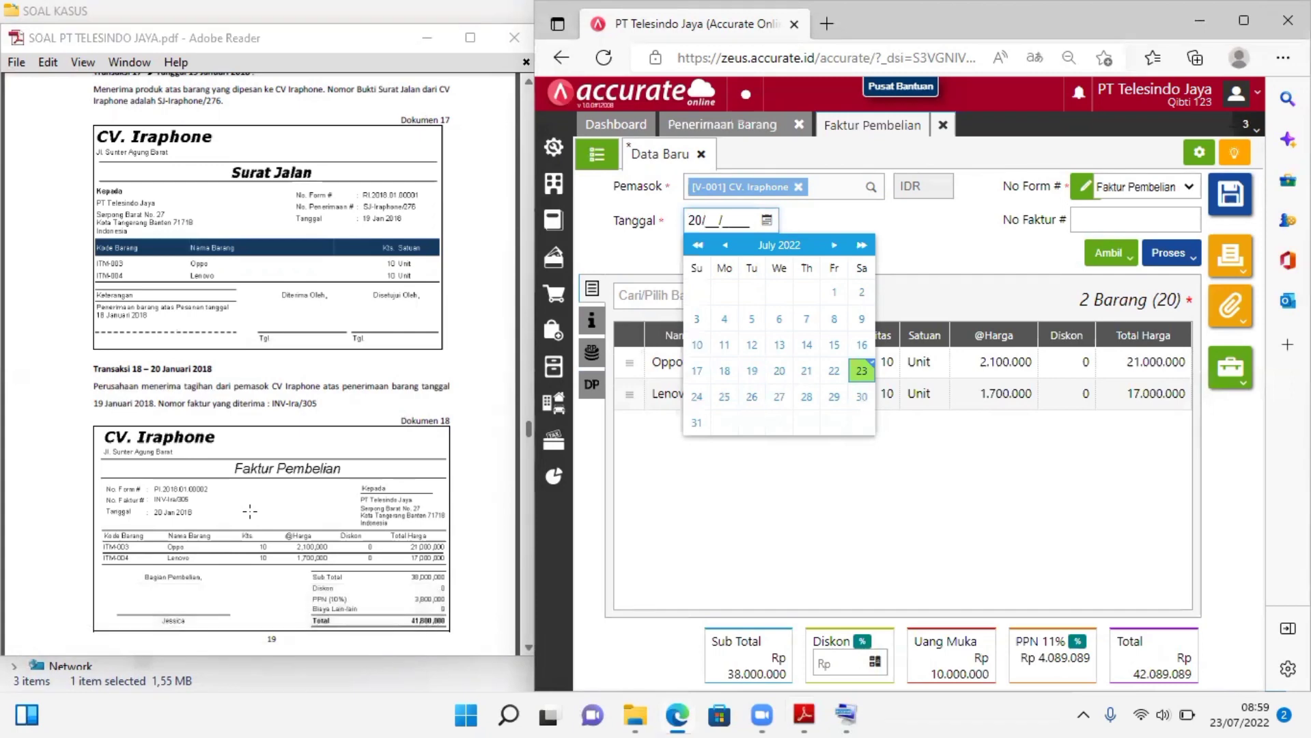
pyautogui.write('1')
pyautogui.write('0')
pyautogui.write('2018')
# Set the purchase invoice's invoice number (No Faktur) to INV-Ira/05
pyautogui.click(1092, 223)
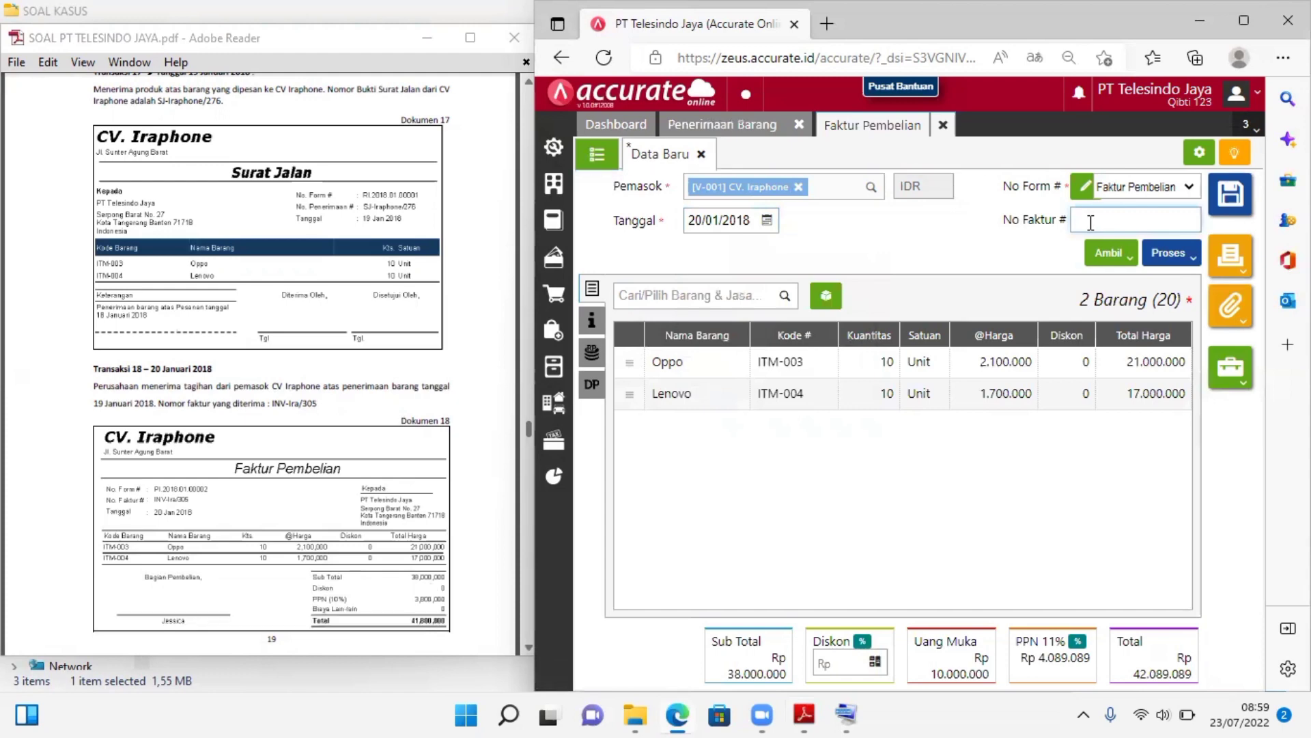
pyautogui.write('INV-Ira/05')
pyautogui.click(937, 235)
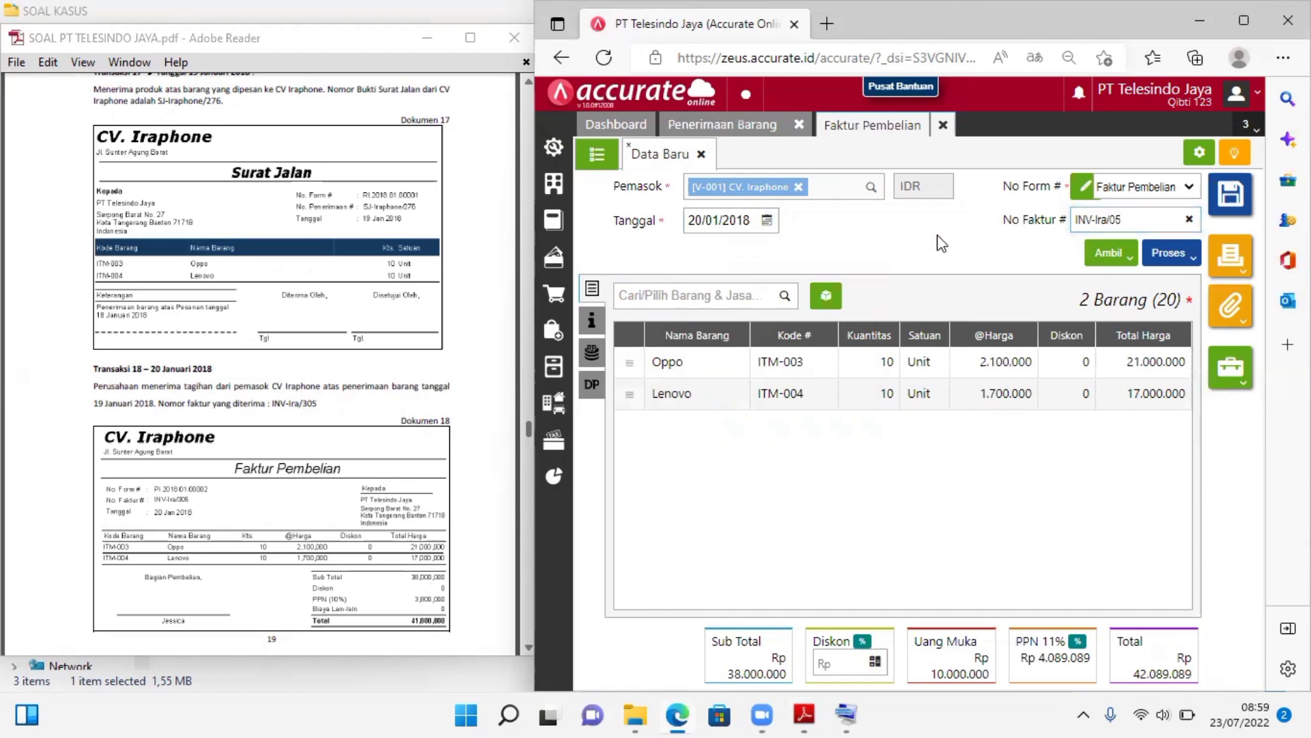
# Set the purchase invoice's PPN tax rate to 10%
pyautogui.click(1078, 642)
pyautogui.click(905, 400)
pyautogui.click(889, 416)
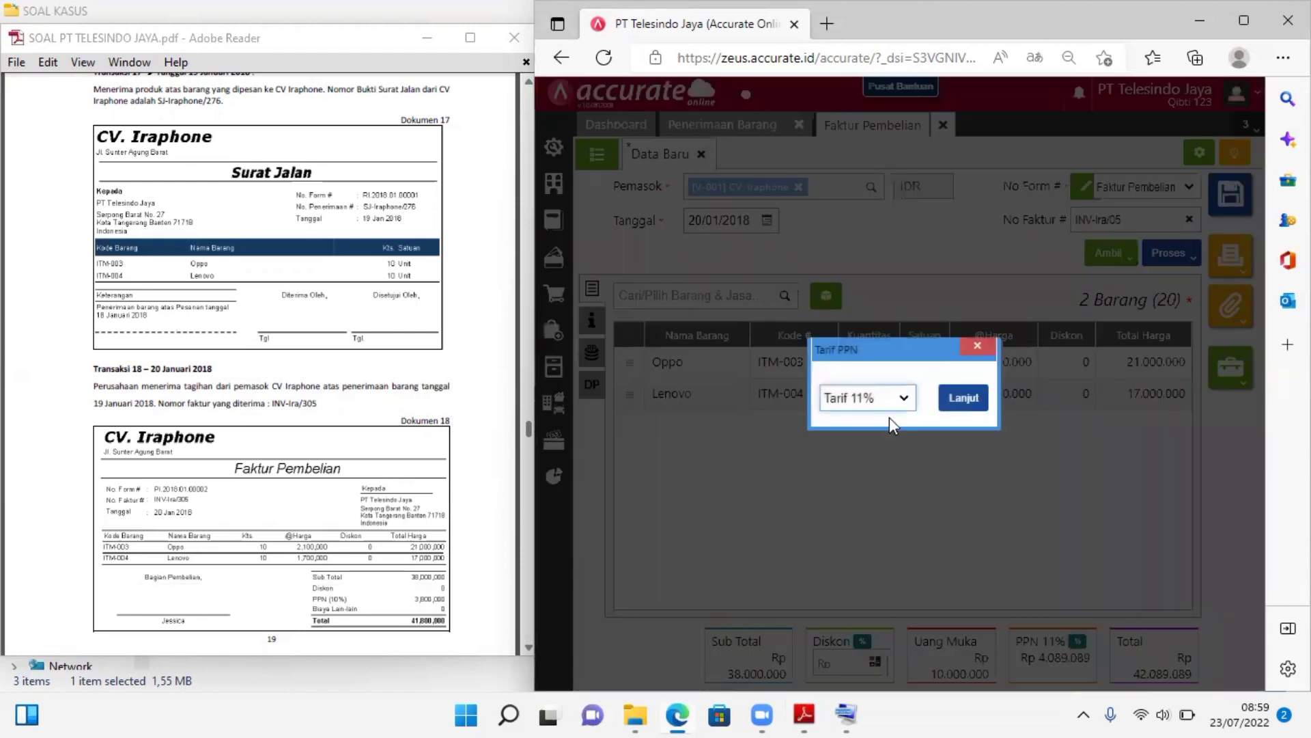
pyautogui.click(960, 399)
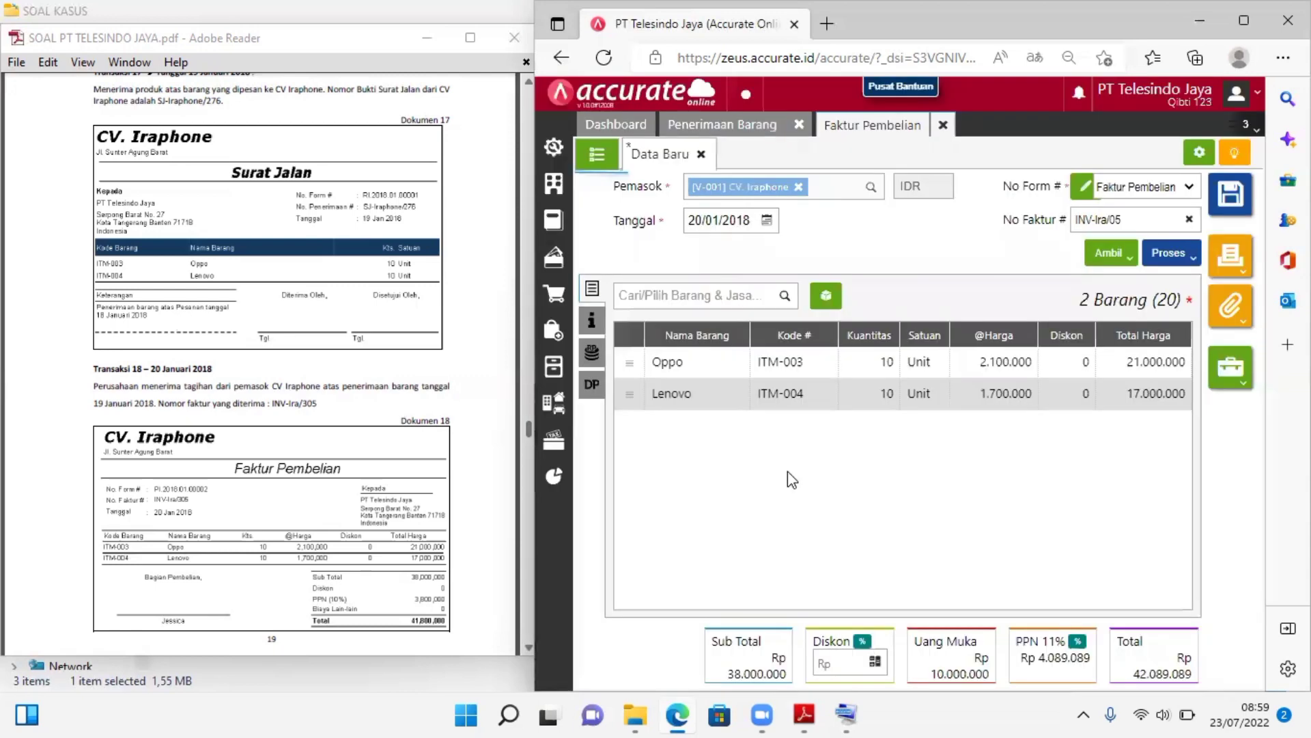
# Set the tax invoice number (No. Faktur Pajak) to INV-Ira/05 in the purchase invoice's additional information (Info lainnya)
pyautogui.click(592, 334)
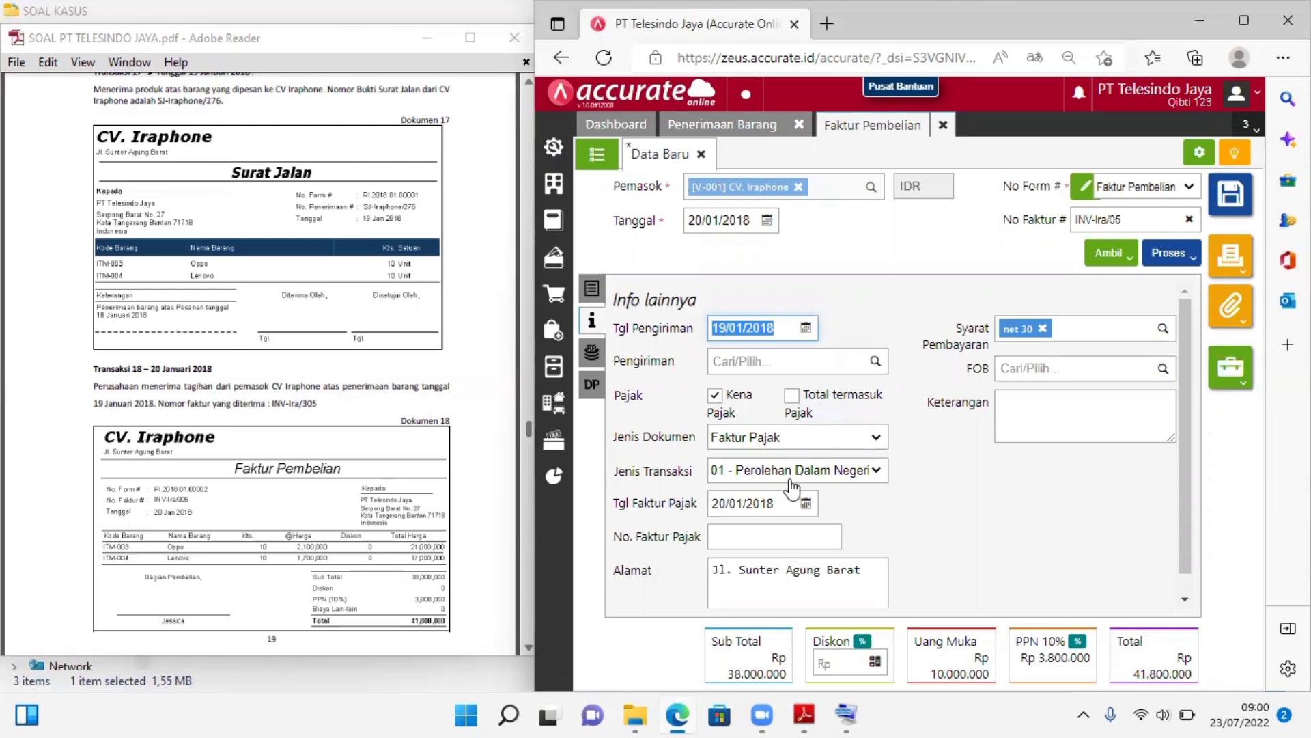
pyautogui.click(747, 497)
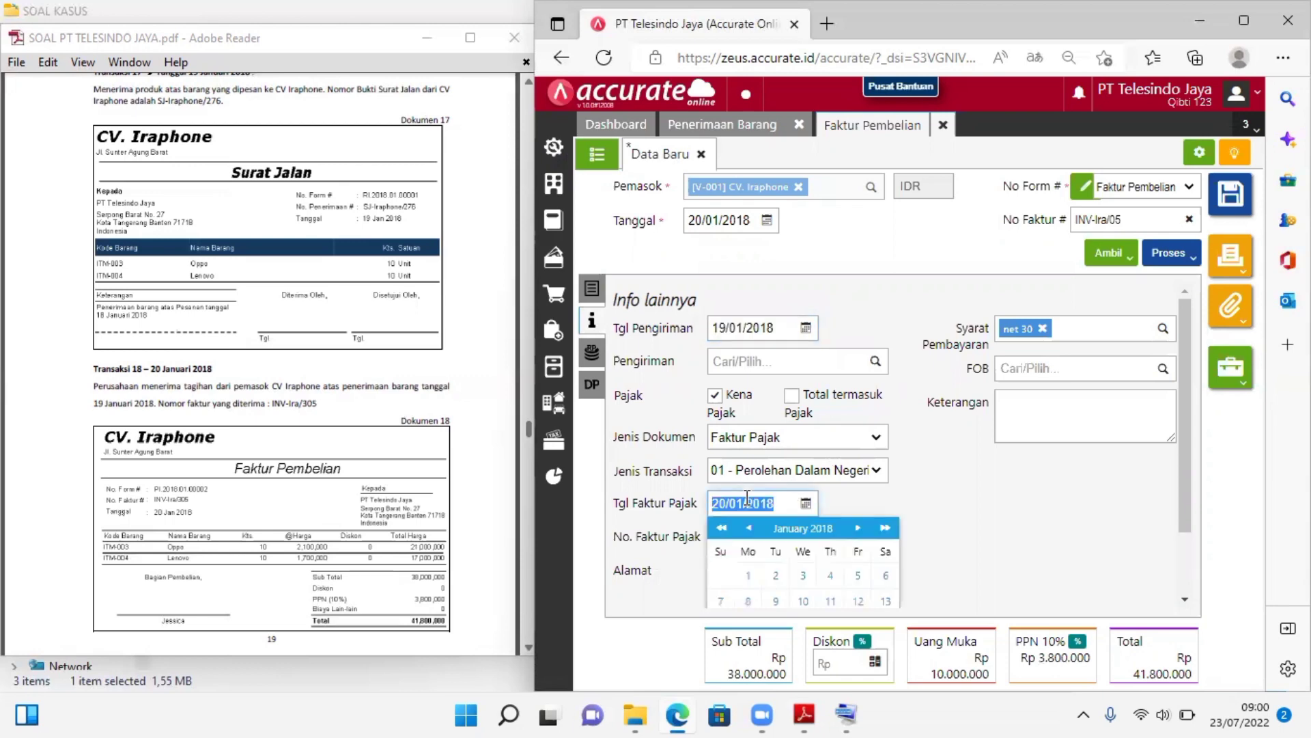
pyautogui.click(949, 489)
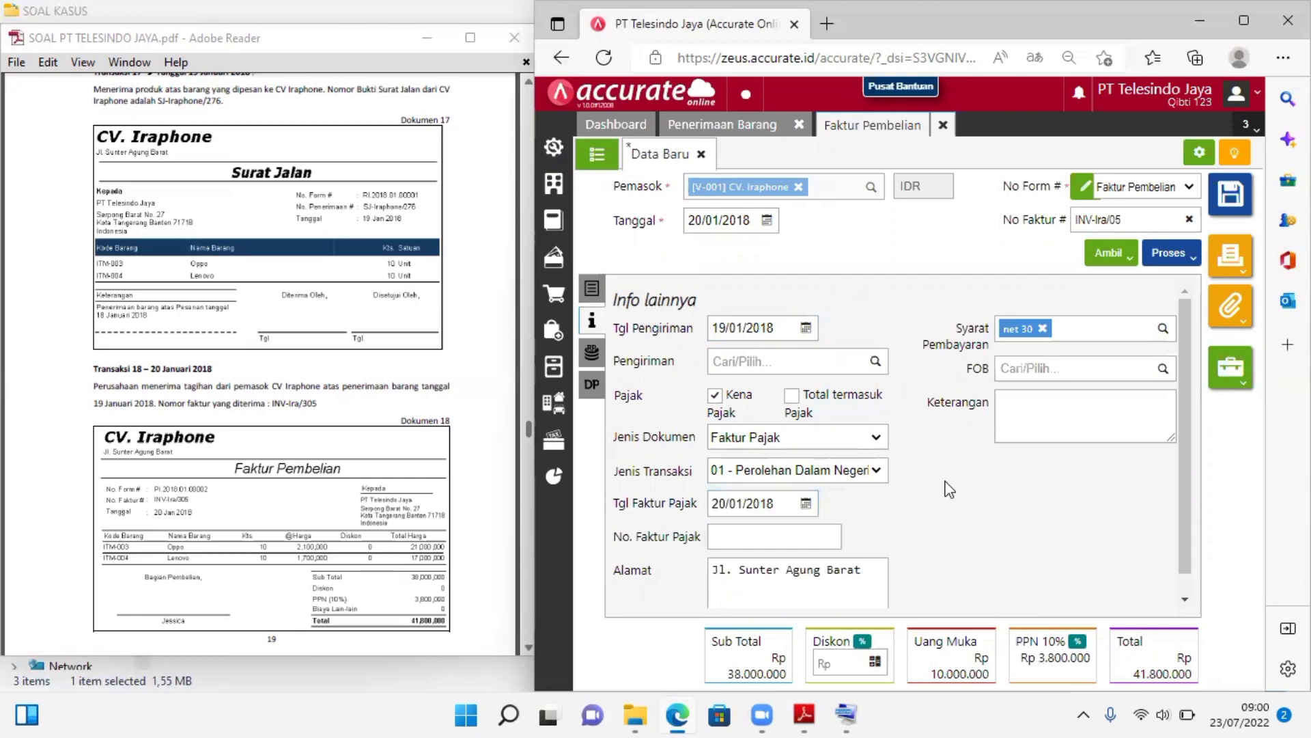
pyautogui.click(731, 538)
pyautogui.write('IN')
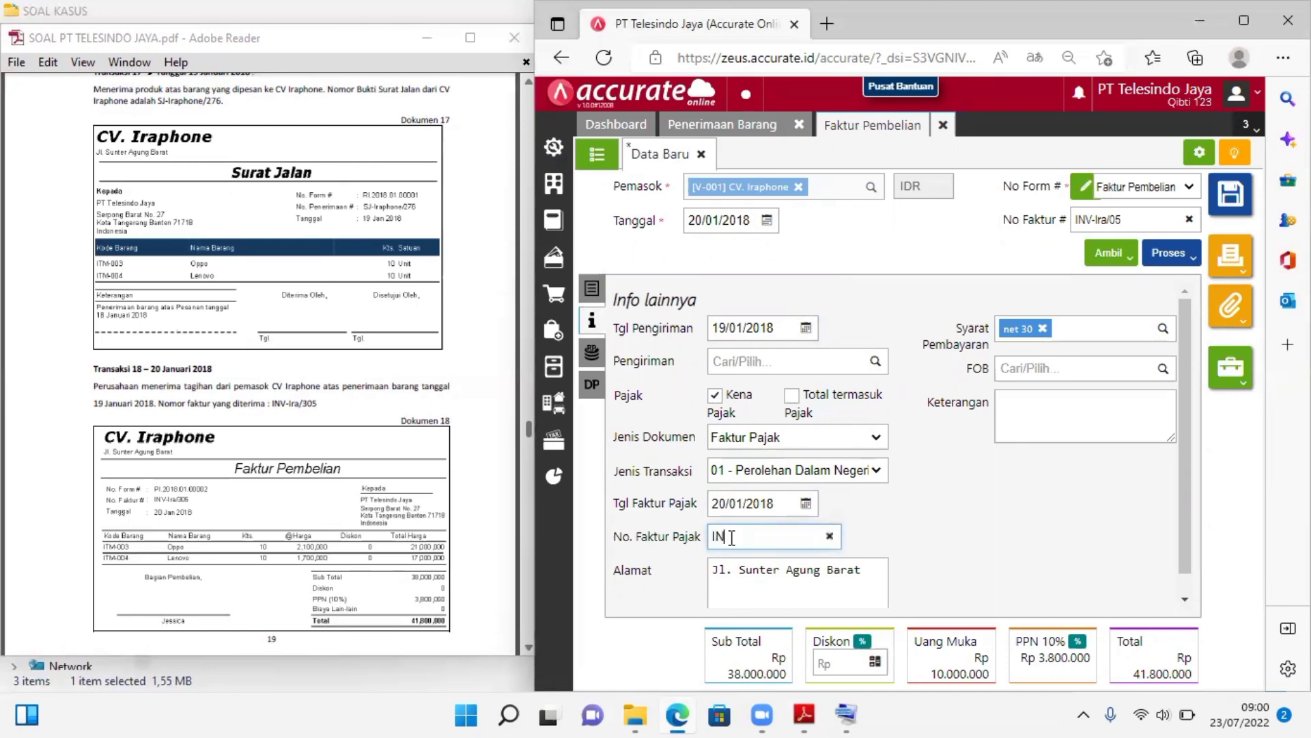
pyautogui.write('V-Ira/05')
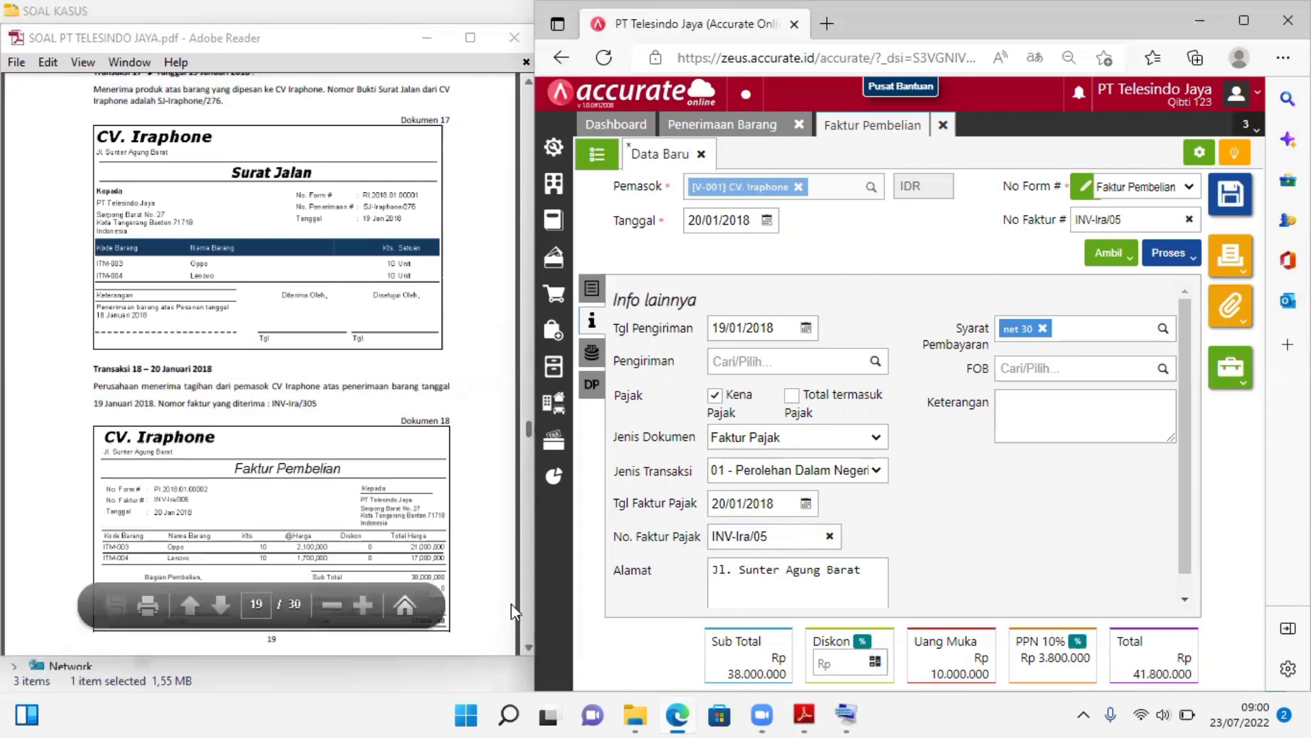
# Review the invoice items against Dokumen 18, save the purchase invoice, and close the invoice and goods receipt forms
pyautogui.click(526, 645)
pyautogui.click(526, 645)
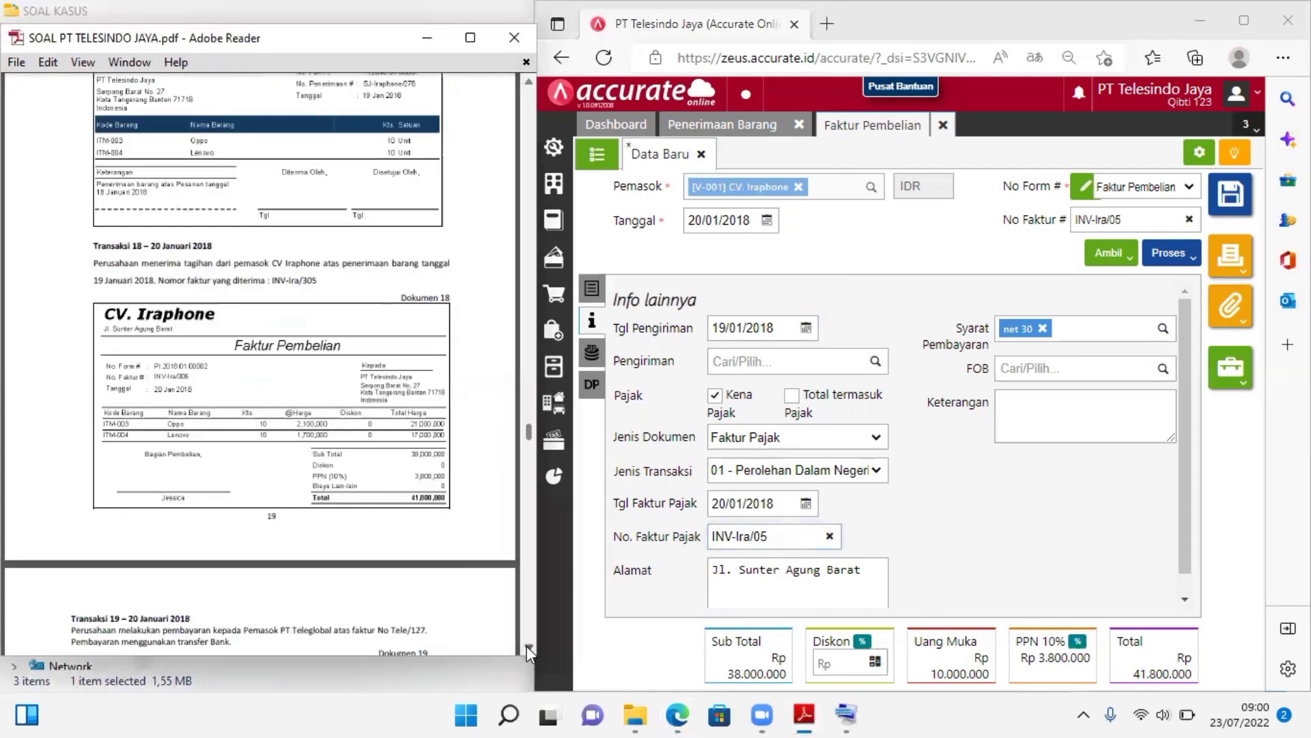
pyautogui.click(527, 645)
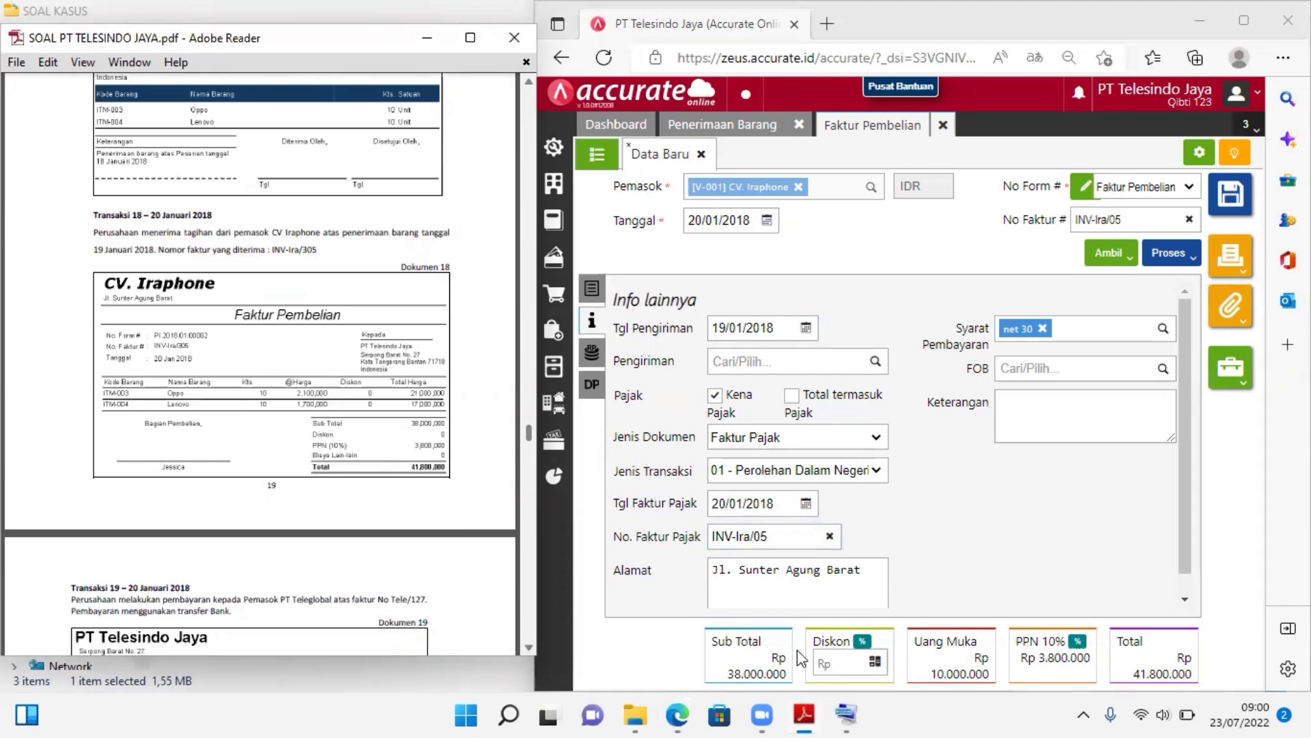
pyautogui.click(593, 296)
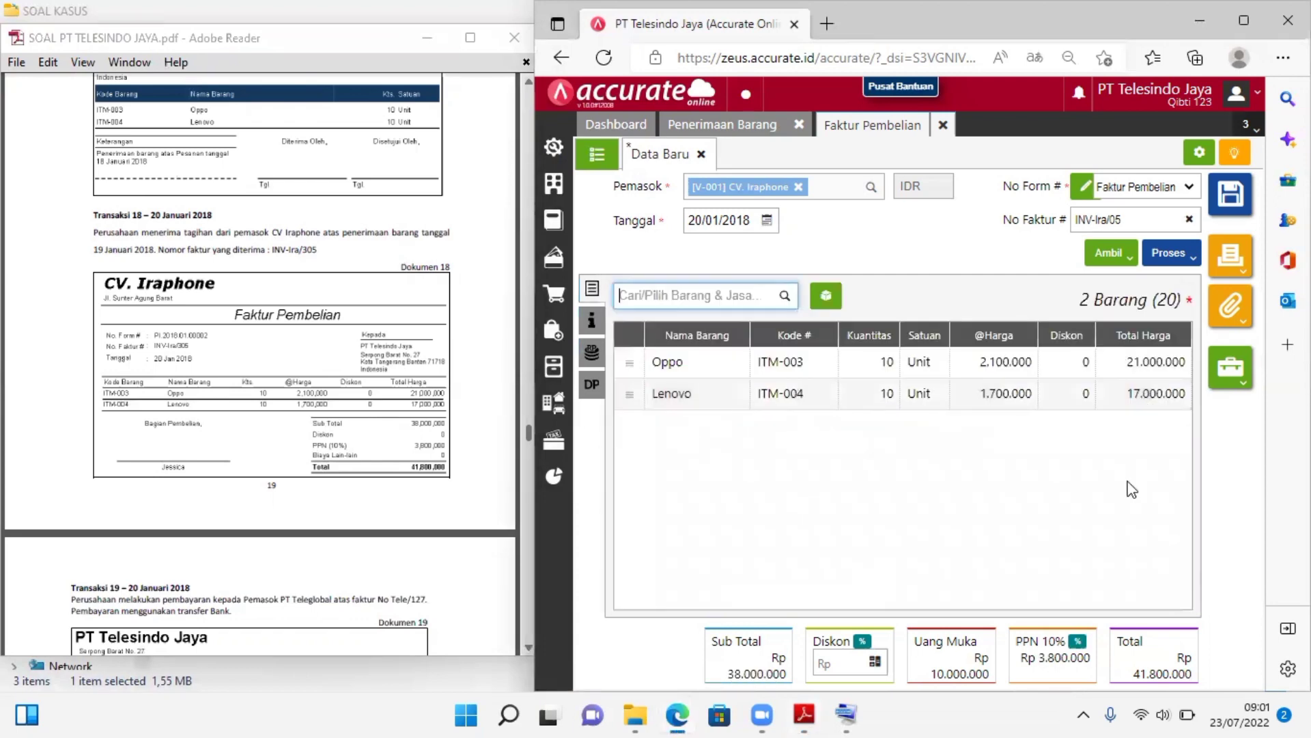
pyautogui.click(1230, 198)
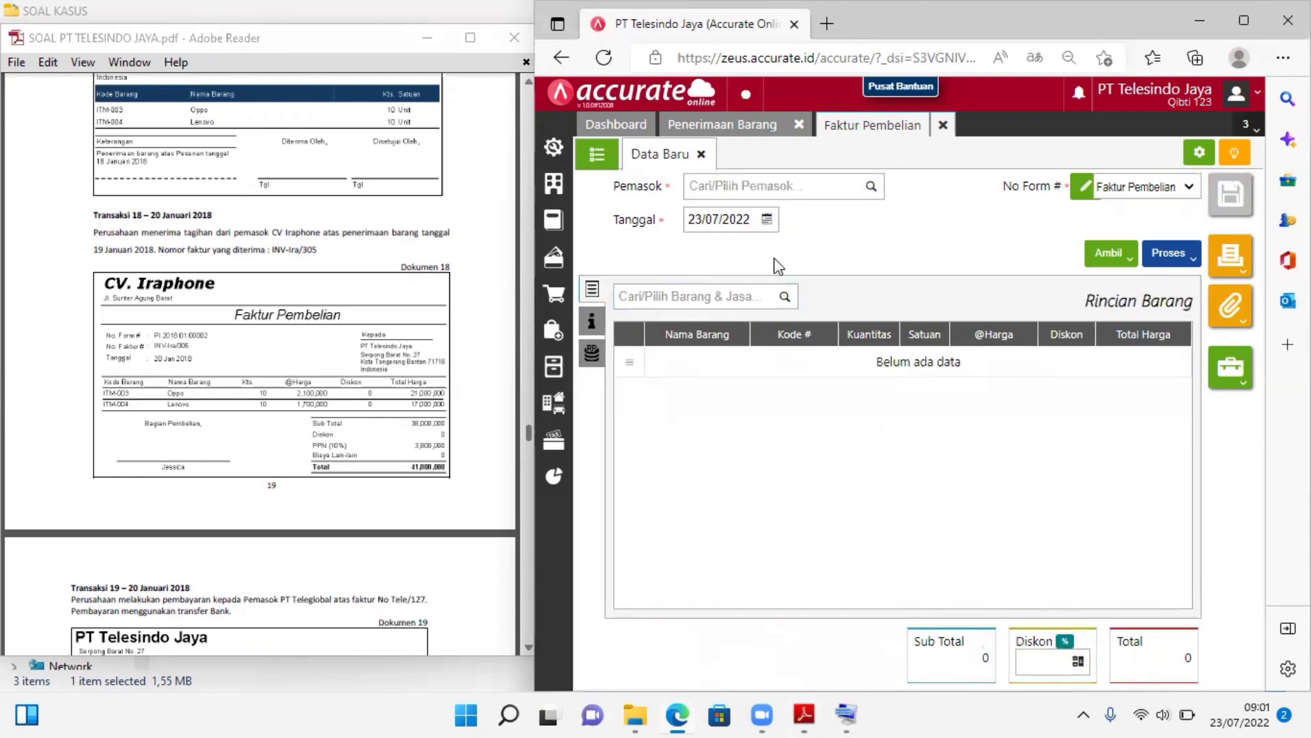
pyautogui.click(943, 128)
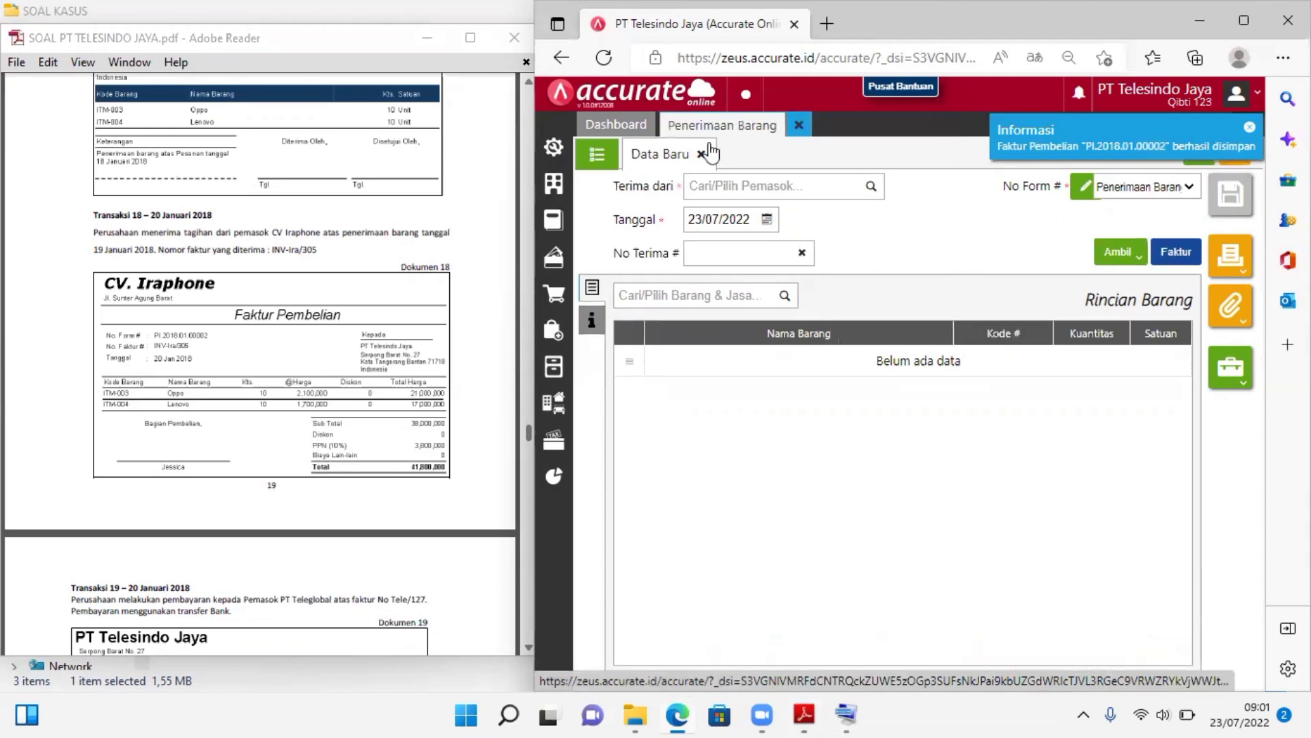
pyautogui.click(801, 127)
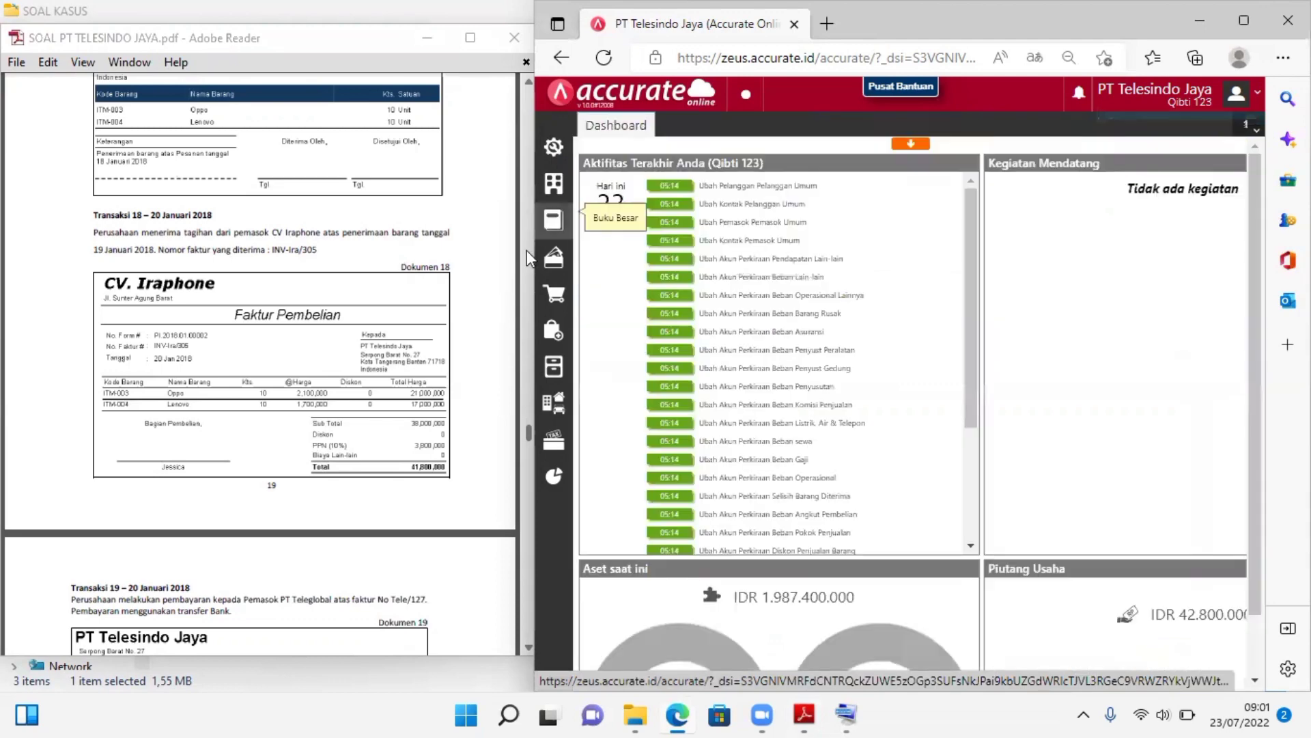
# Find Transaksi 19 in the case PDF and start a new purchase payment (Pembayaran Pembelian) for it
pyautogui.click(525, 465)
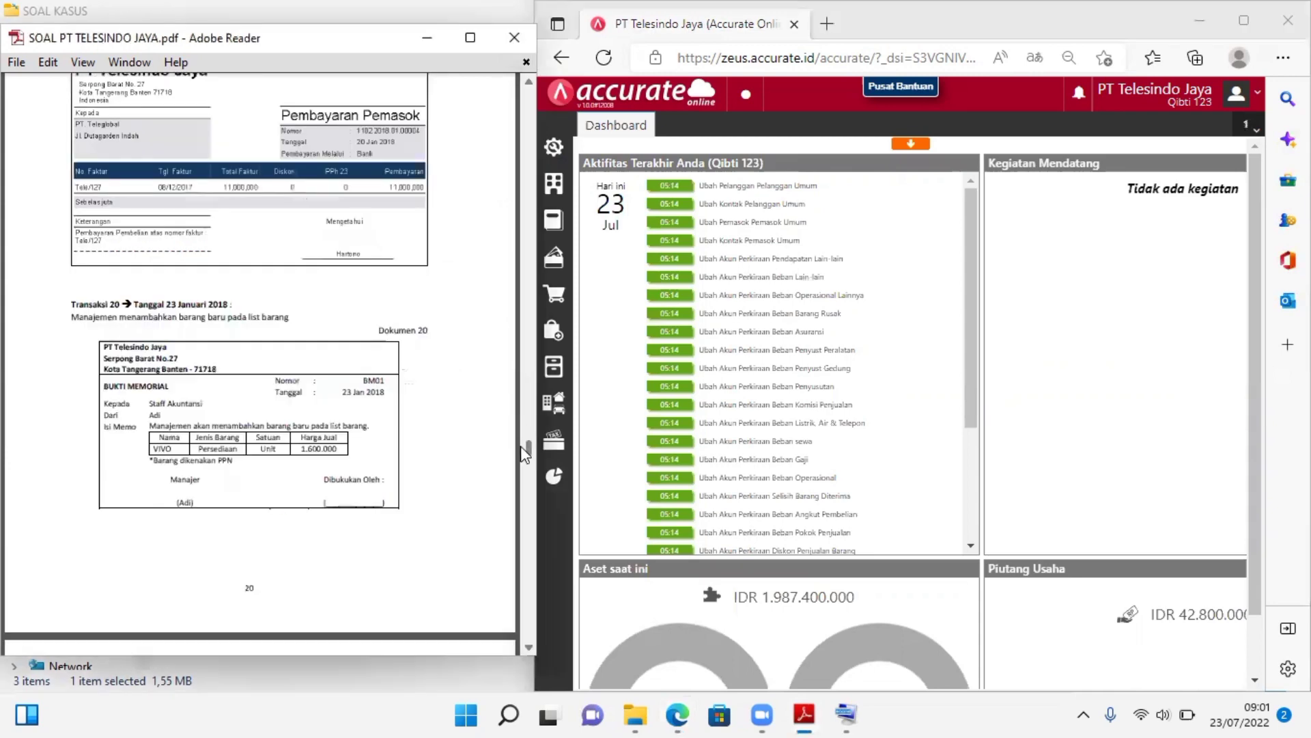
pyautogui.click(524, 82)
pyautogui.click(524, 82)
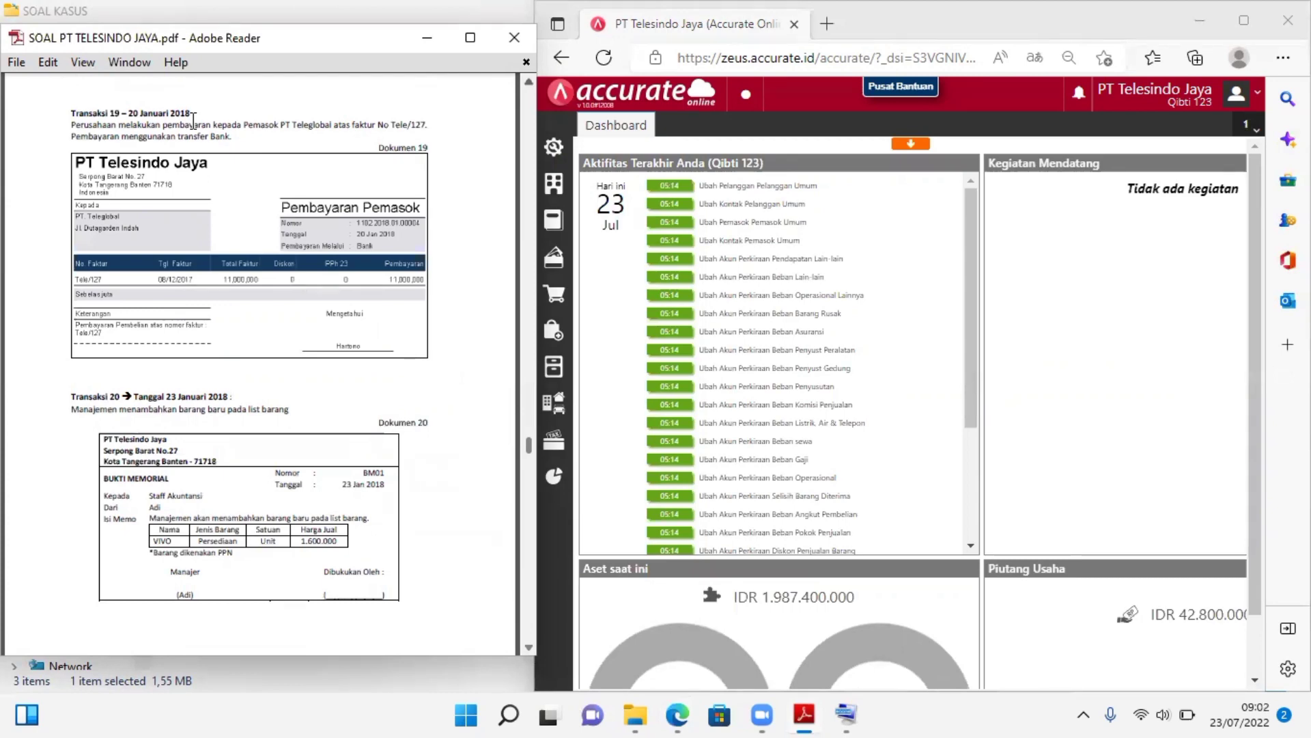
pyautogui.click(552, 330)
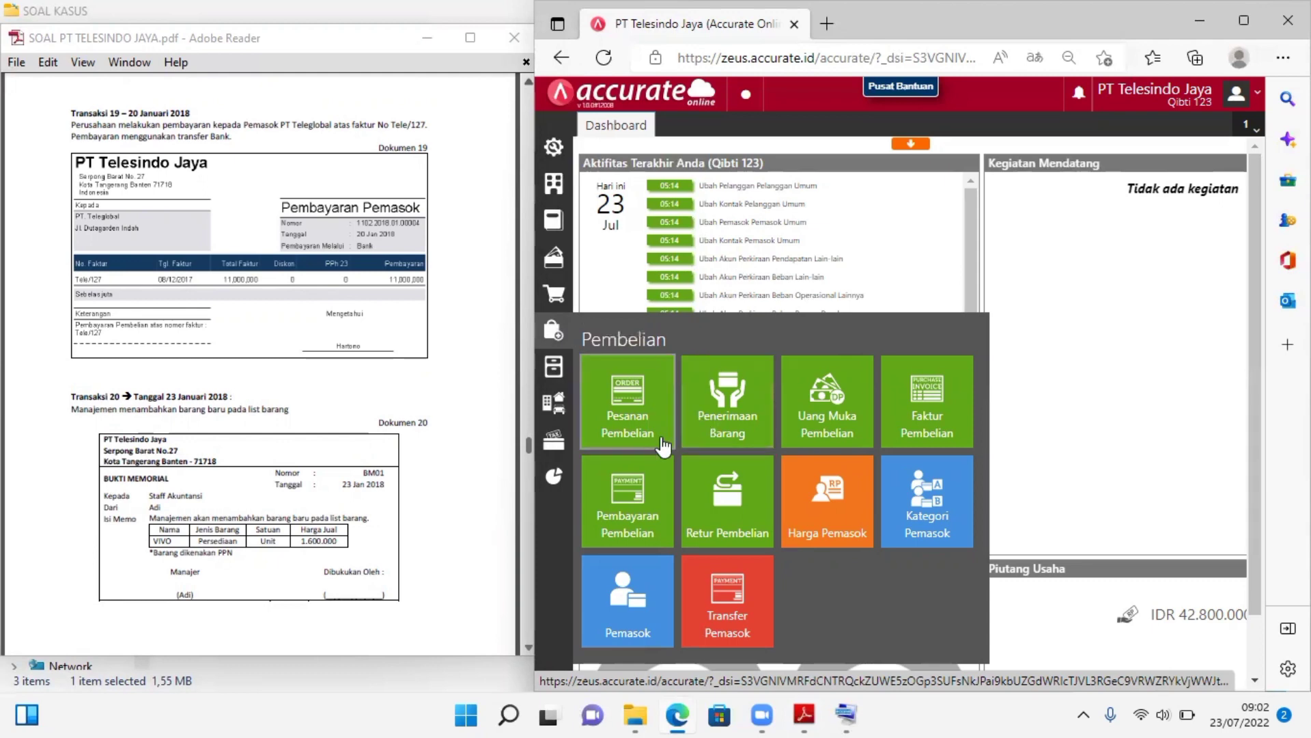
pyautogui.click(634, 492)
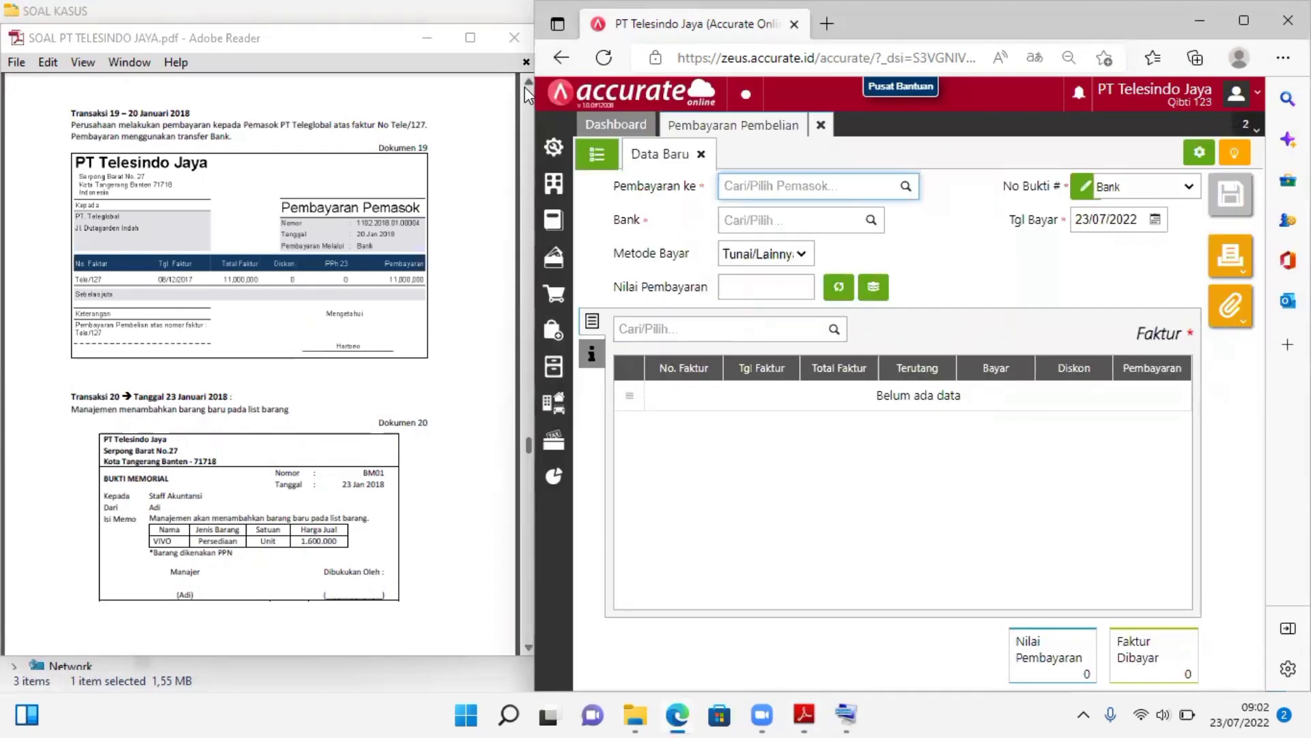
# Choose PT. Teleglobal as the supplier being paid and Bank as the account the payment is made from
pyautogui.click(525, 88)
pyautogui.scroll(3, 524, 88)
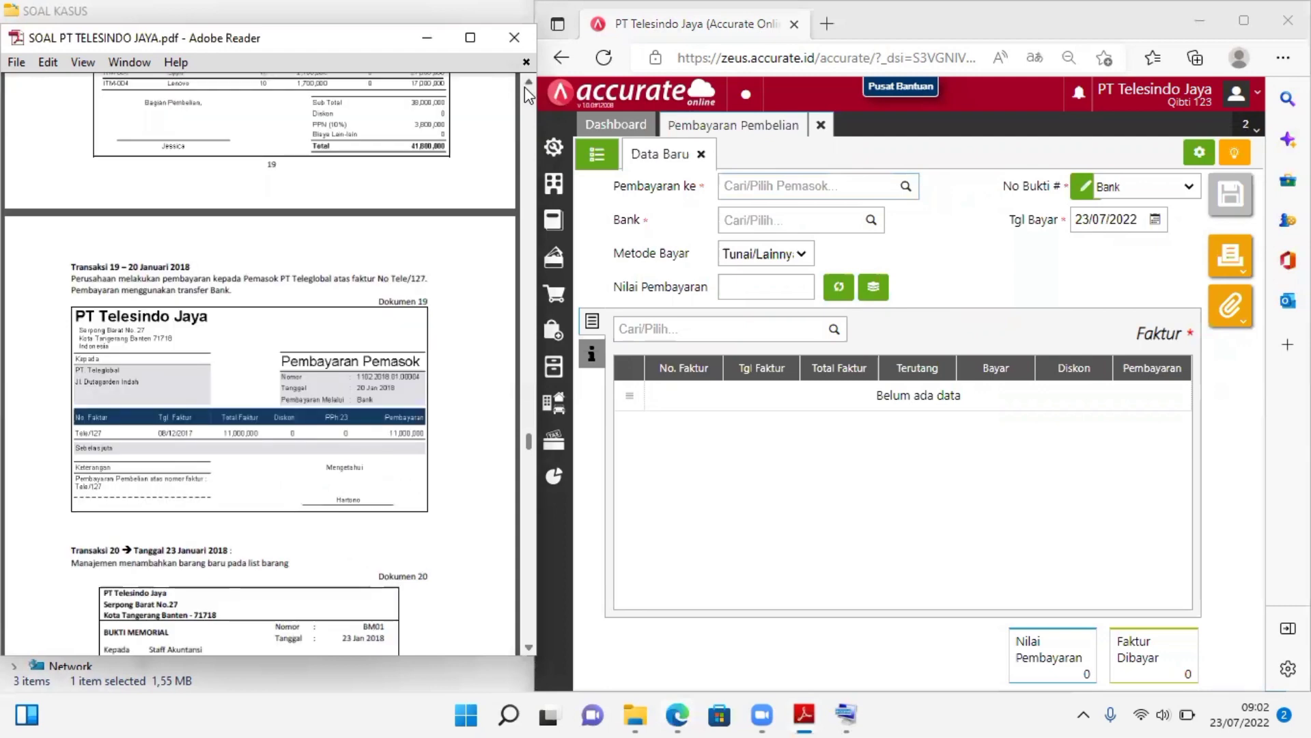
pyautogui.scroll(1, 525, 88)
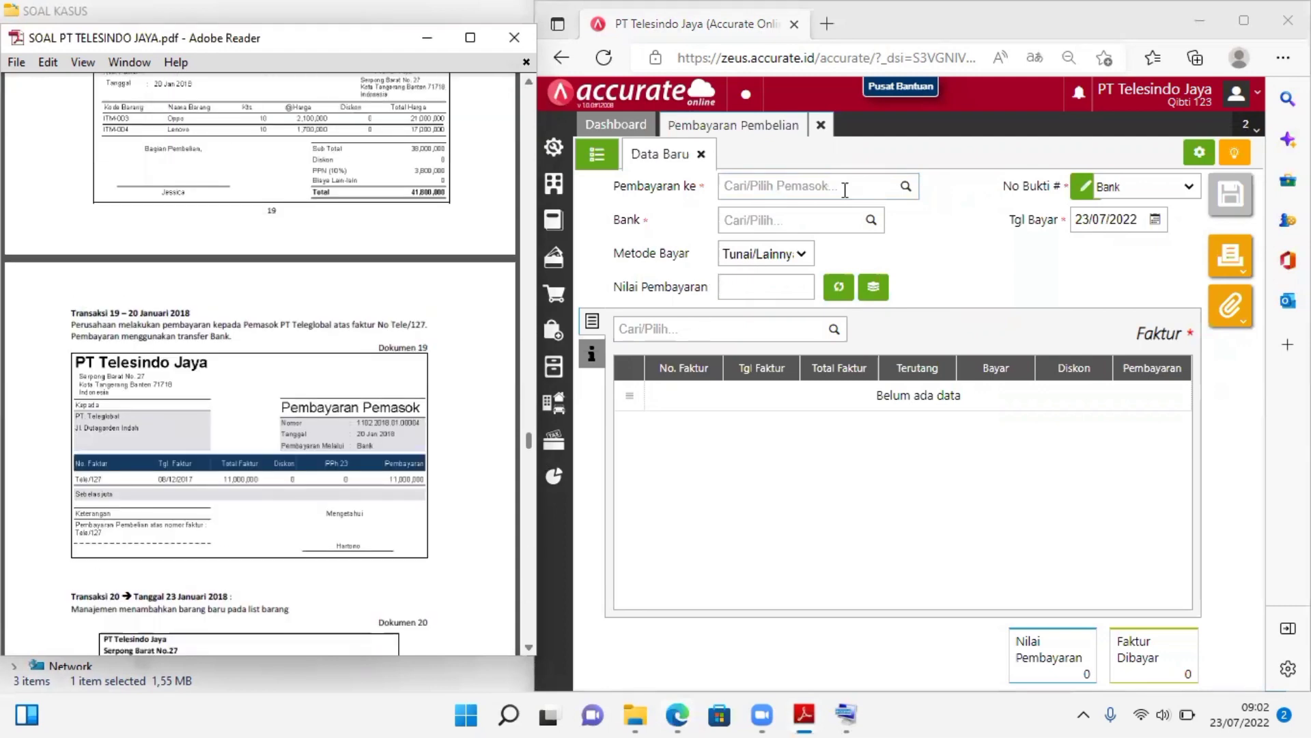
pyautogui.click(905, 195)
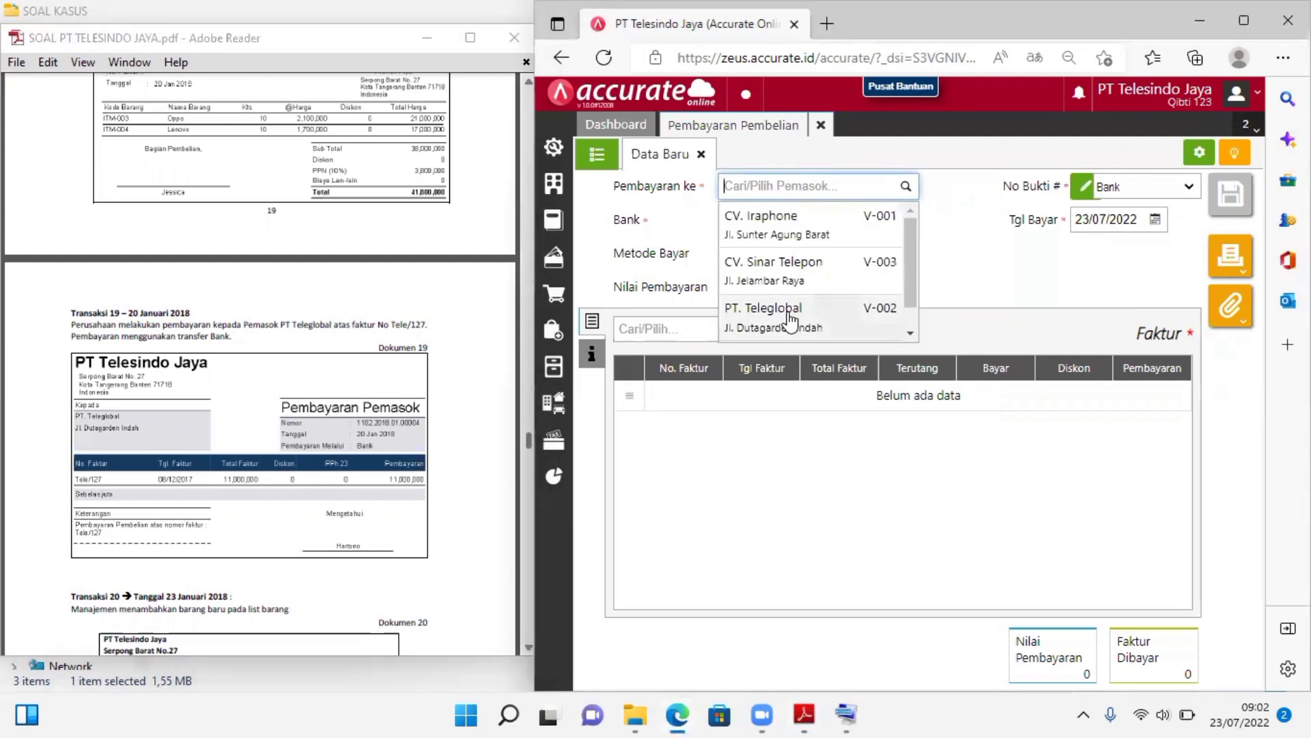
pyautogui.click(801, 311)
pyautogui.click(808, 224)
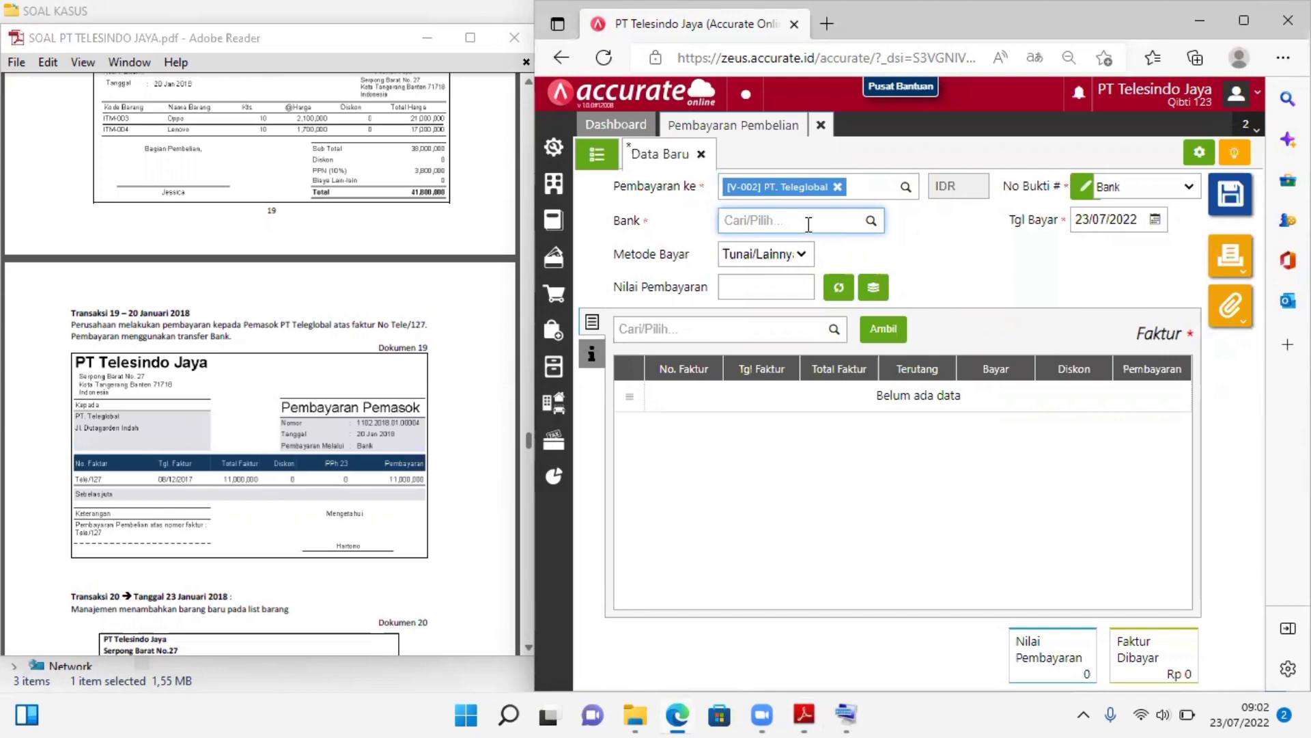
pyautogui.write('Bank')
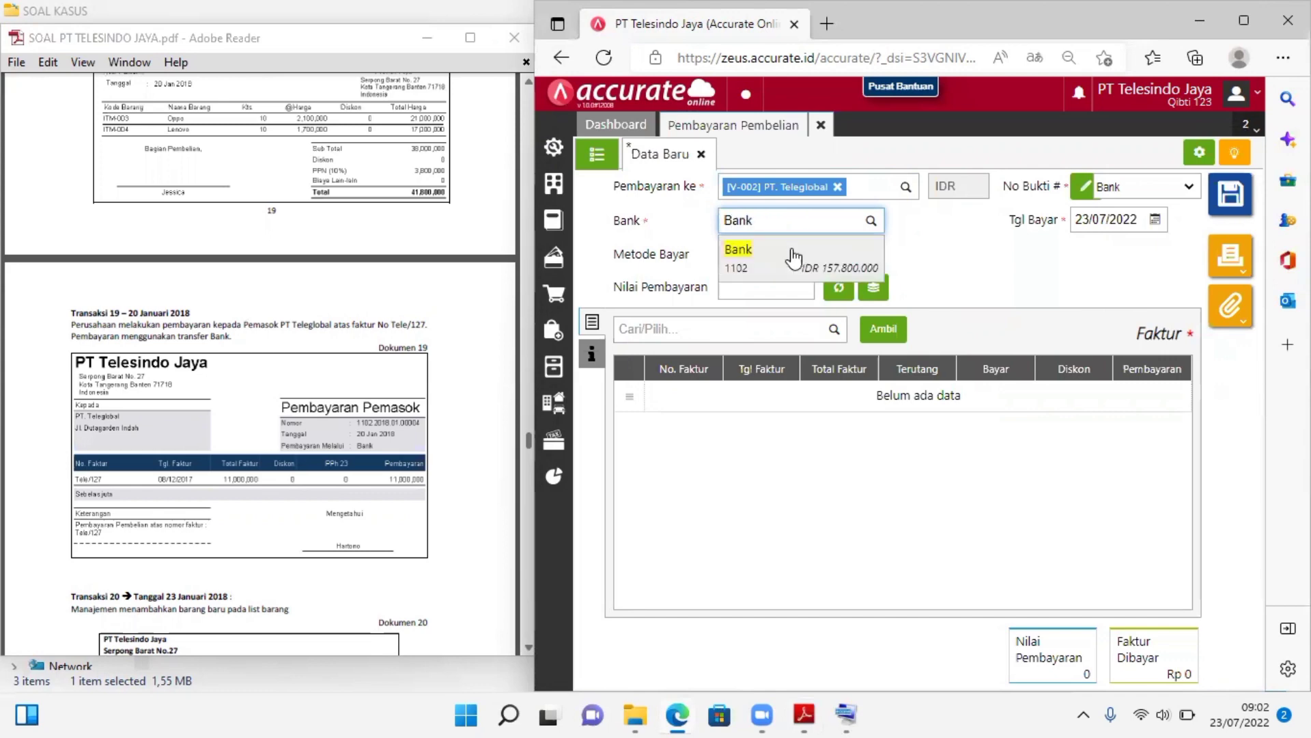
pyautogui.click(794, 258)
# Set the payment method (Metode Bayar) to Transfer Bank and look for available supplier bank accounts
pyautogui.click(798, 259)
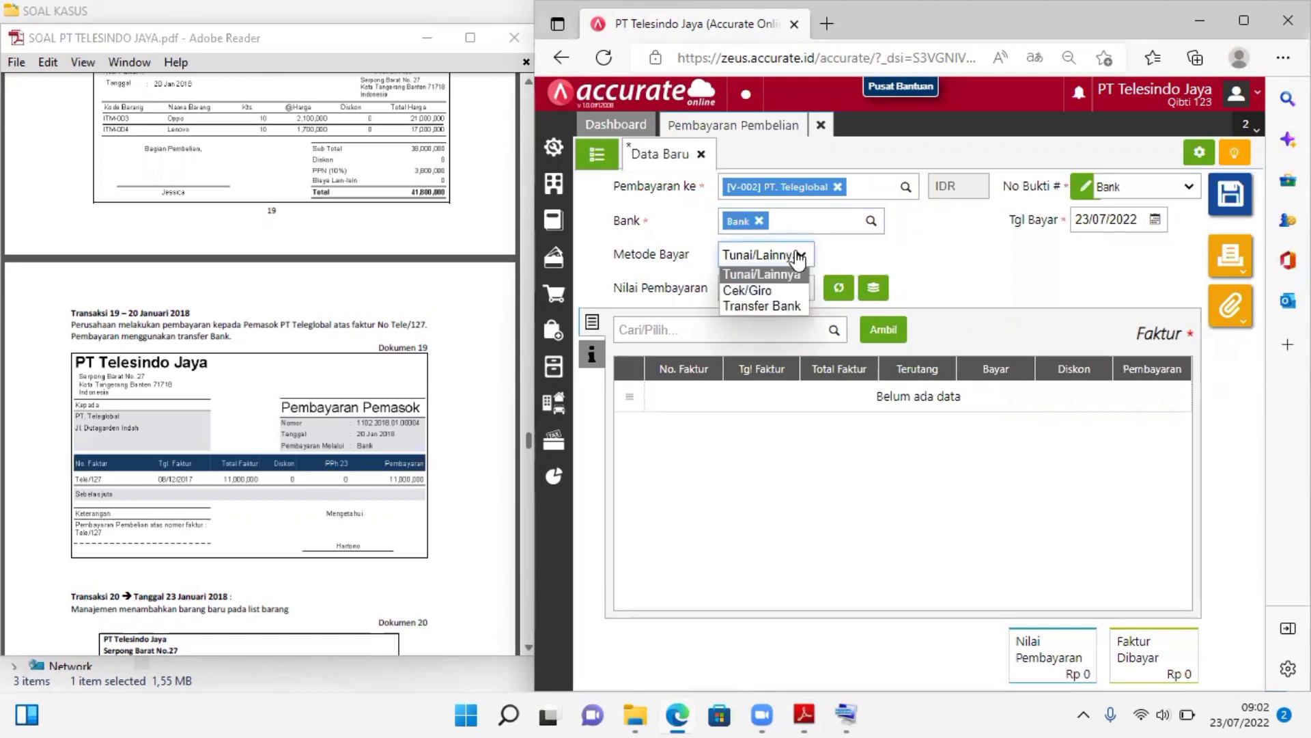
pyautogui.click(766, 305)
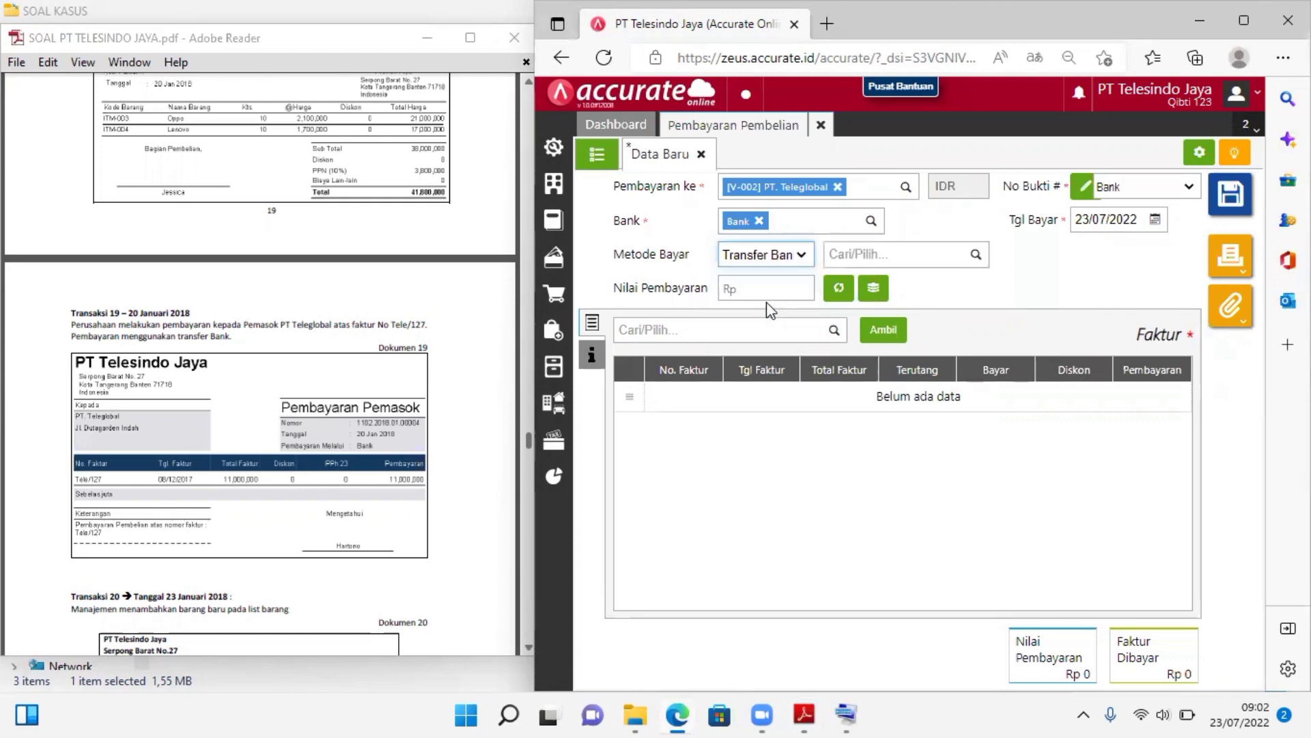
pyautogui.click(904, 252)
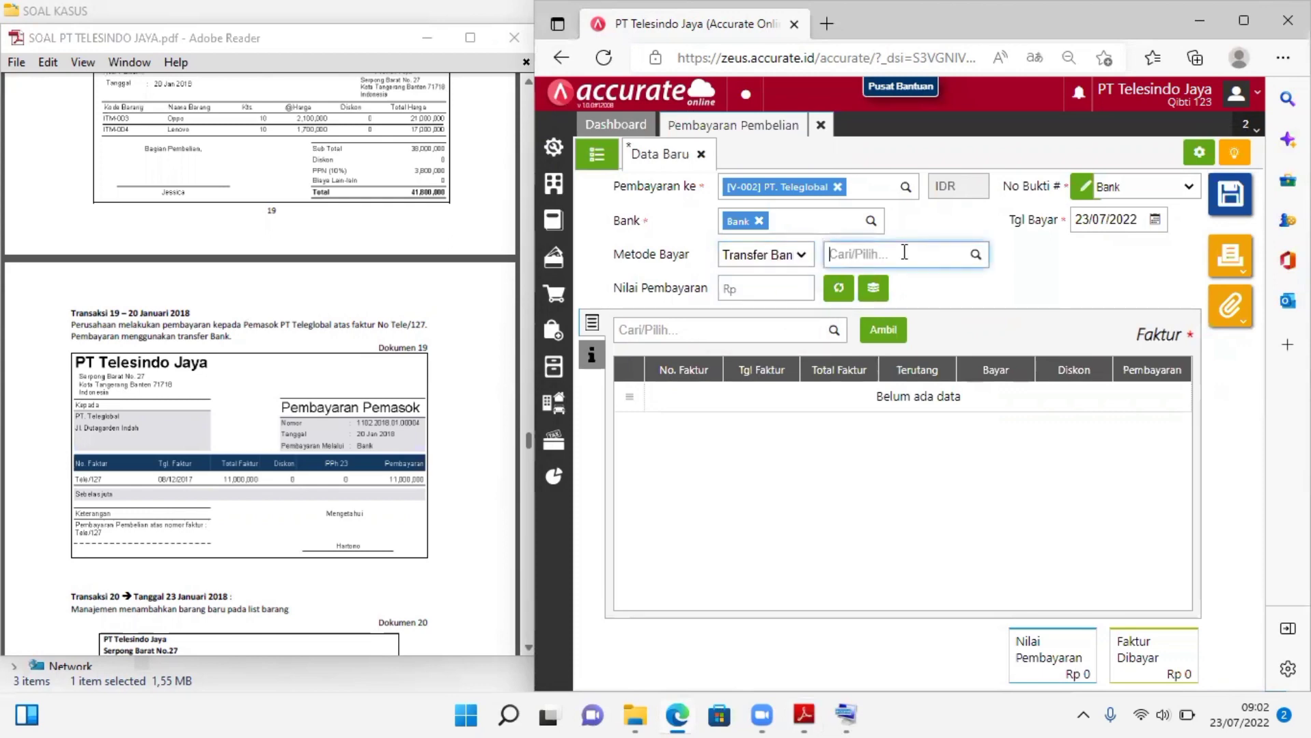
pyautogui.click(975, 258)
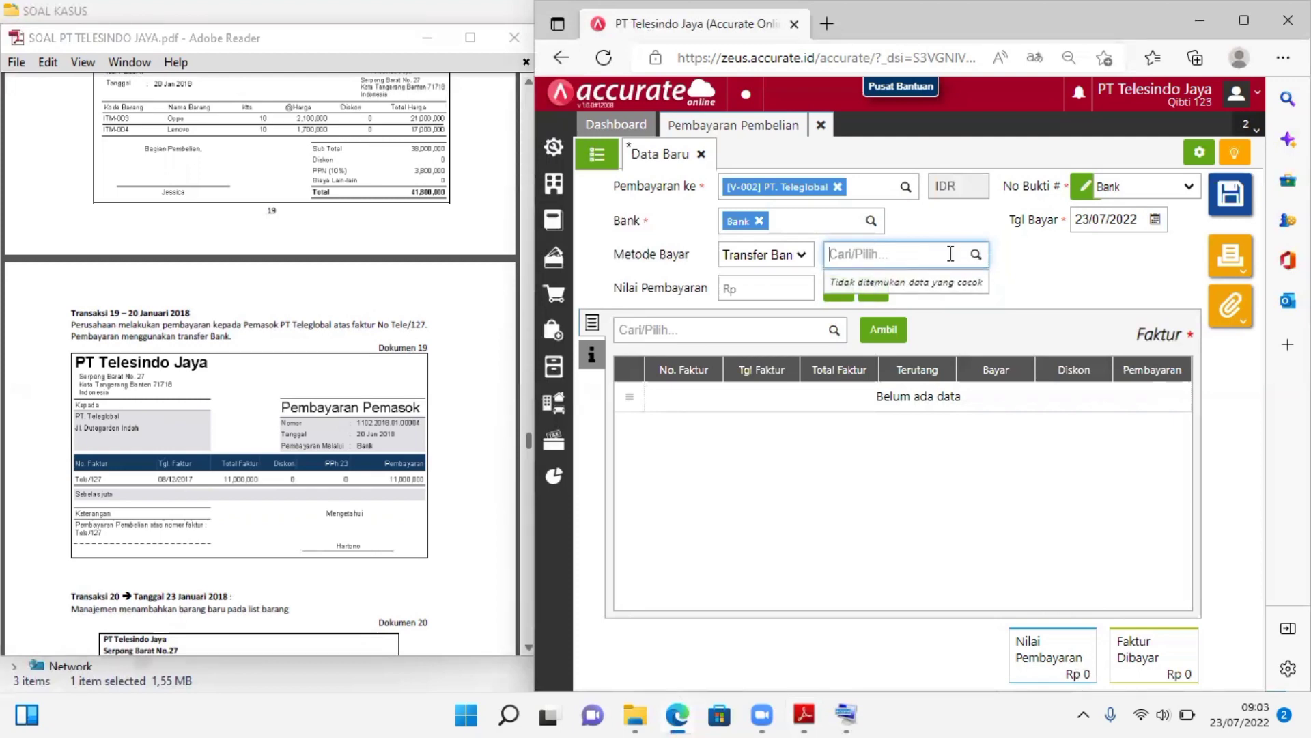
pyautogui.click(778, 258)
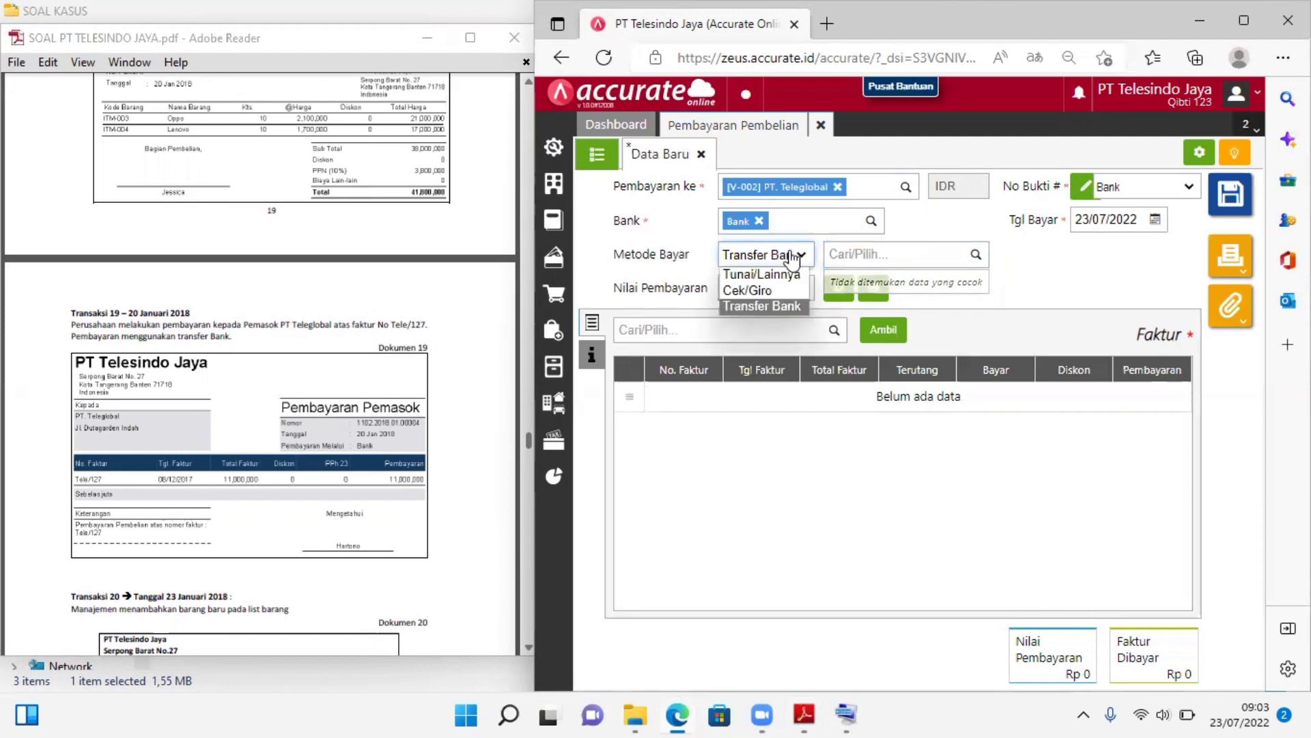
pyautogui.click(758, 305)
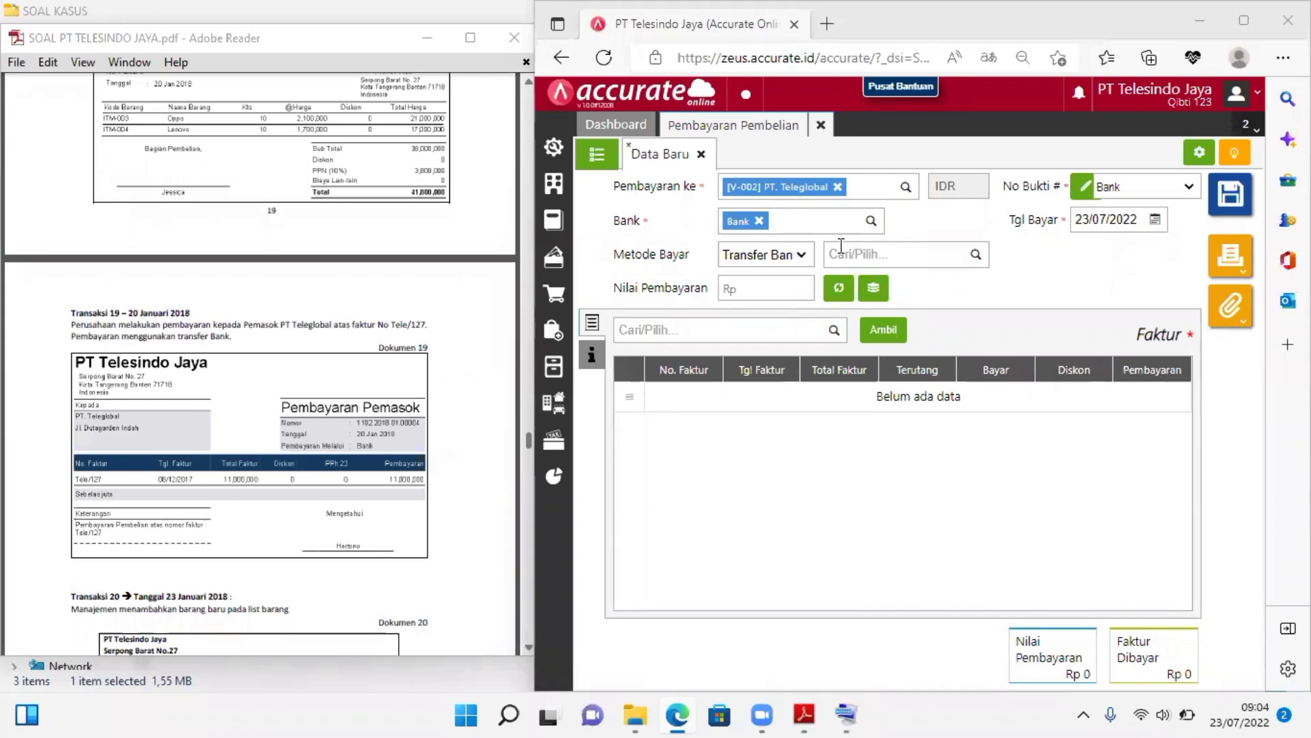
# Set the payment date (Tgl Bayar) to 20/01/2018
pyautogui.click(1112, 226)
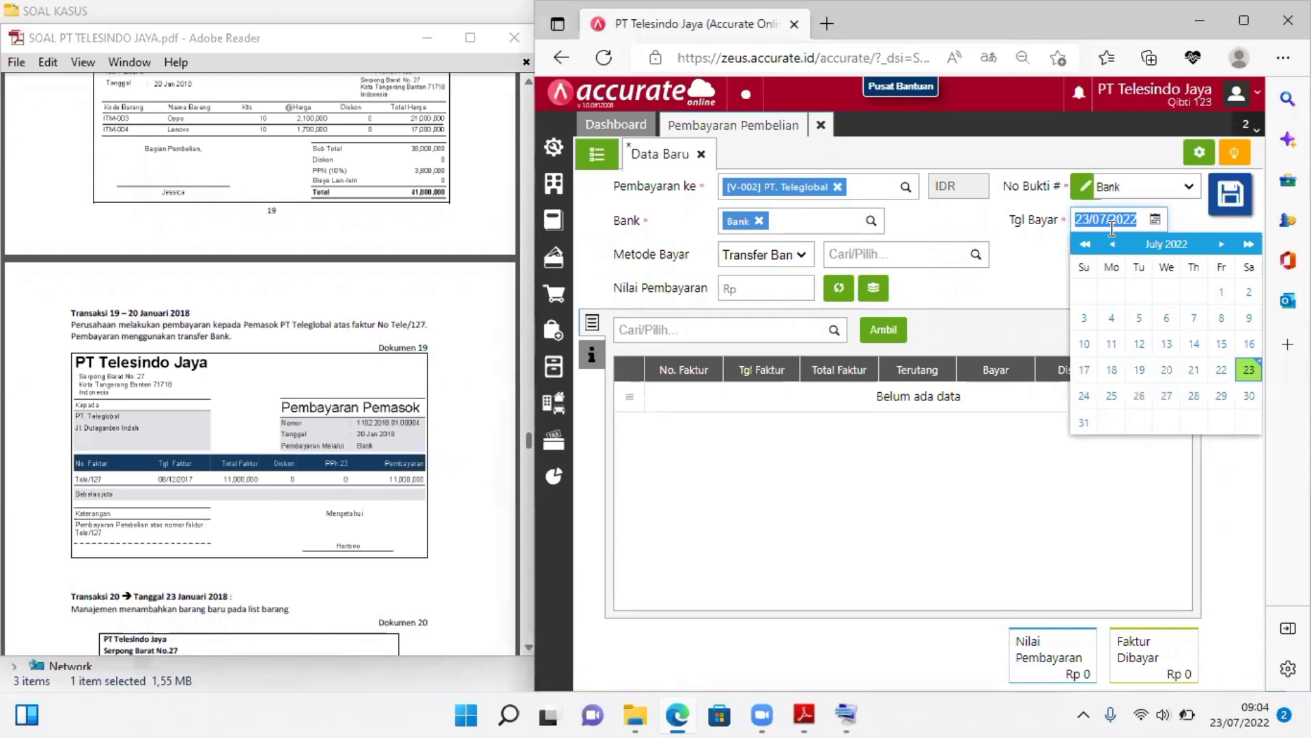
pyautogui.write('2010')
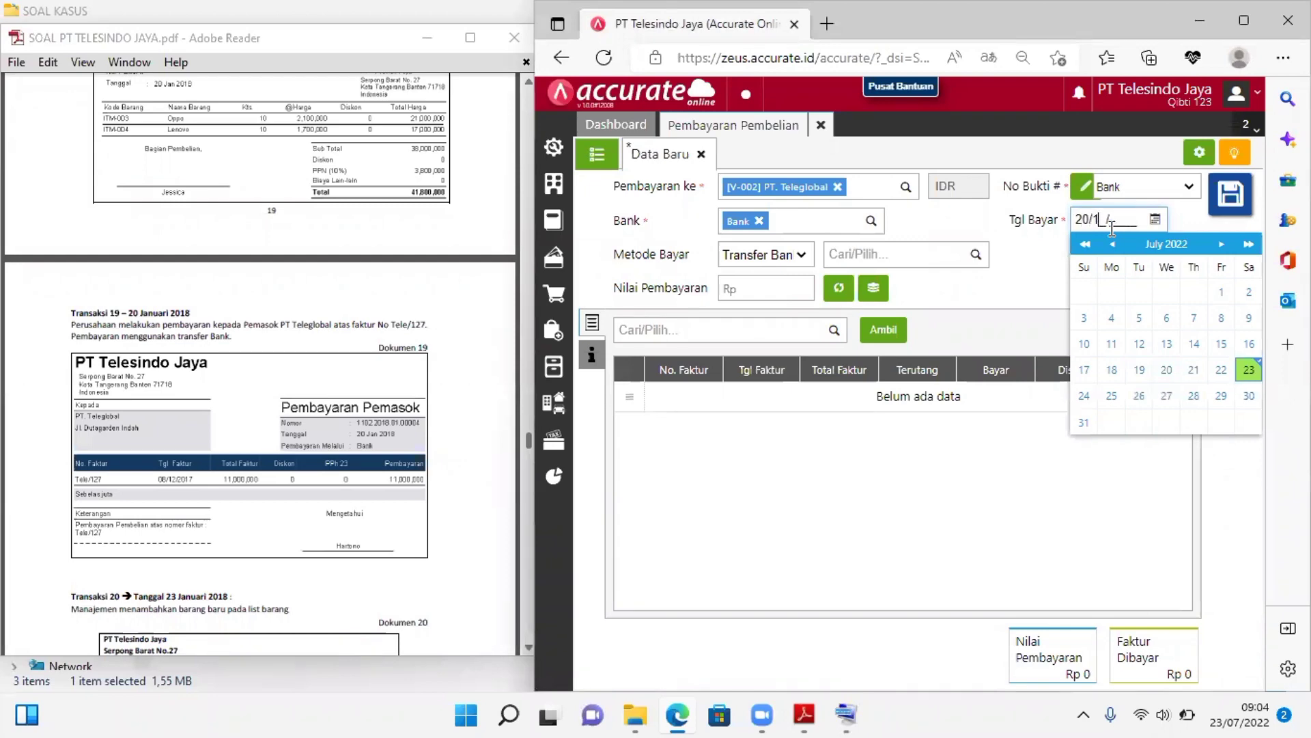
pyautogui.press('Left')
pyautogui.press('Left')
pyautogui.press('Left')
pyautogui.press('Delete')
pyautogui.press('Delete')
pyautogui.write('01/2018')
pyautogui.click(1038, 287)
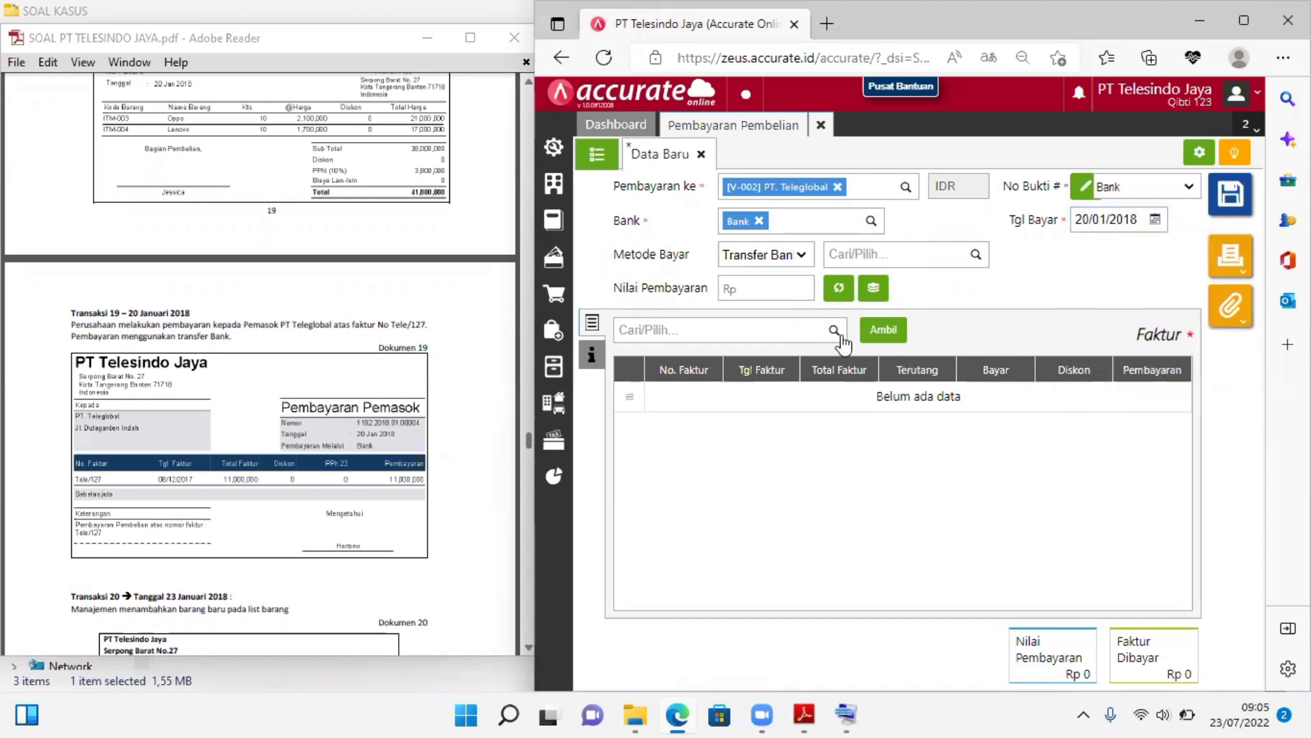
# Add PT. Teleglobal's invoice Tele/127 with 11.000.000 to be paid and fill the payment value from it
pyautogui.click(883, 335)
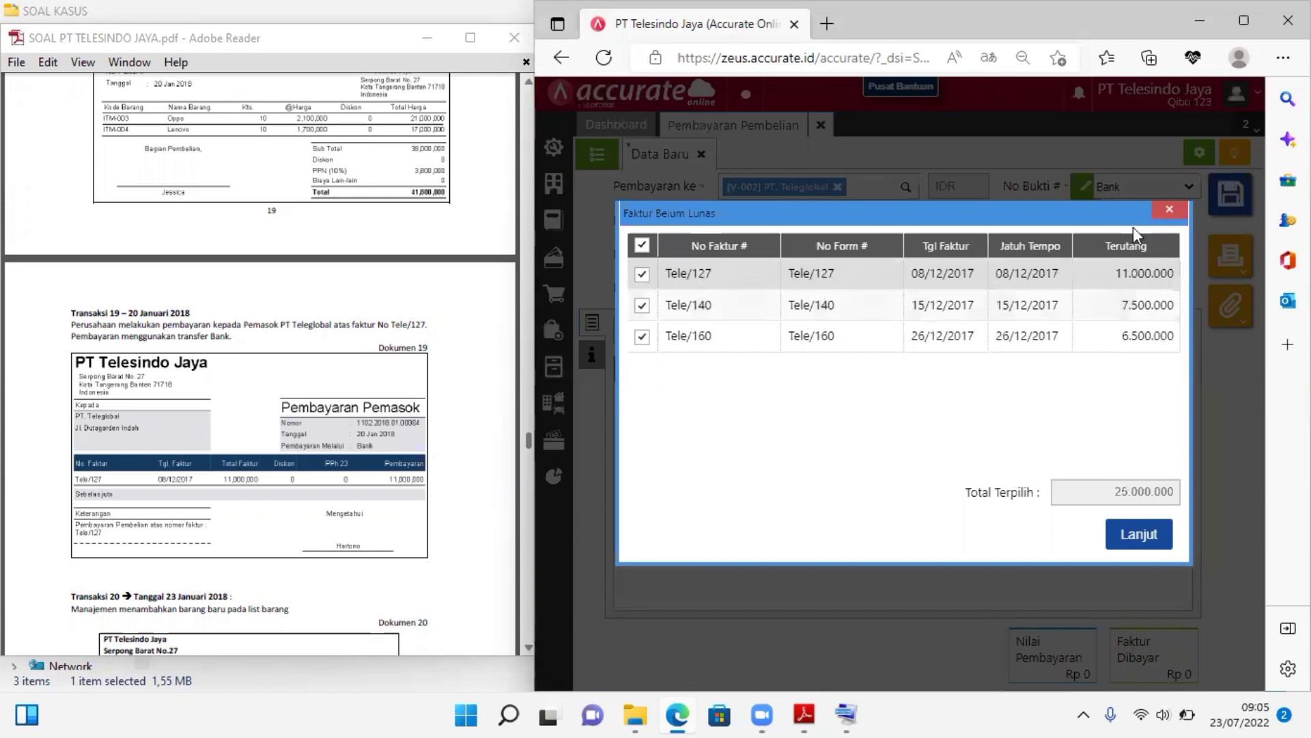
pyautogui.click(1168, 213)
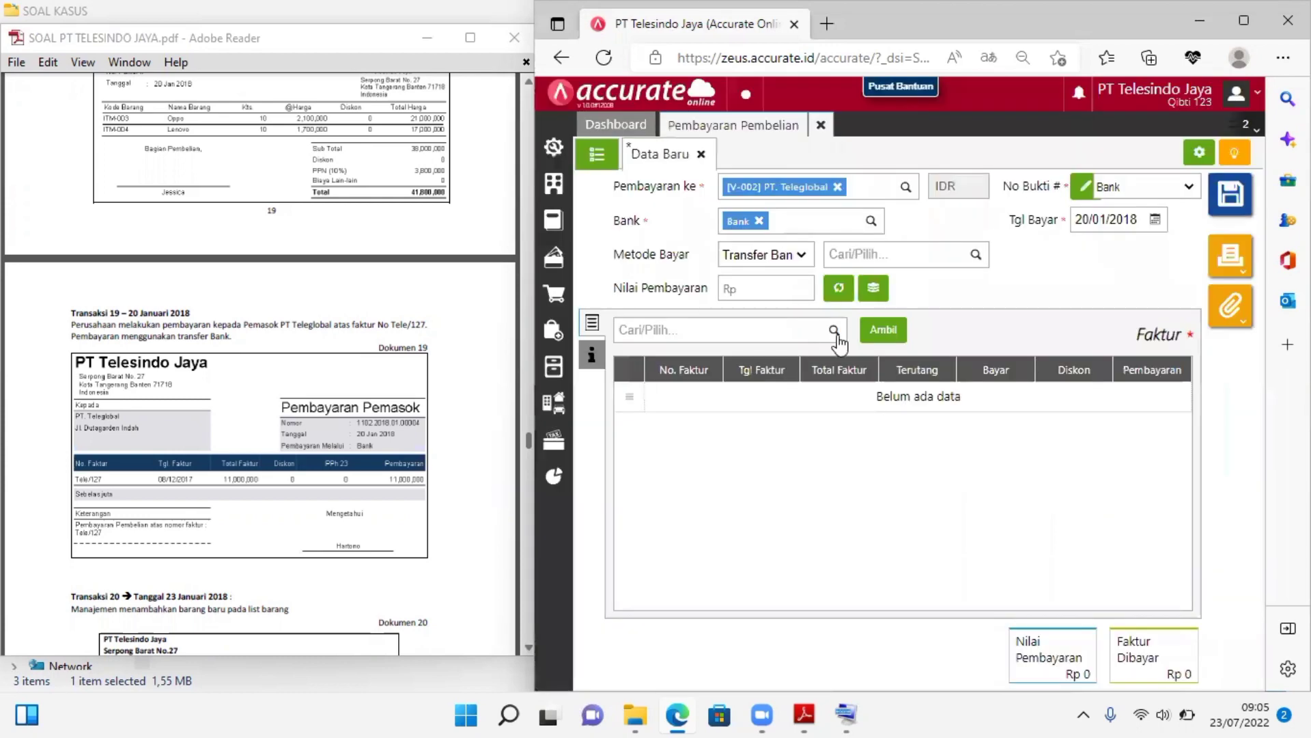
pyautogui.click(834, 332)
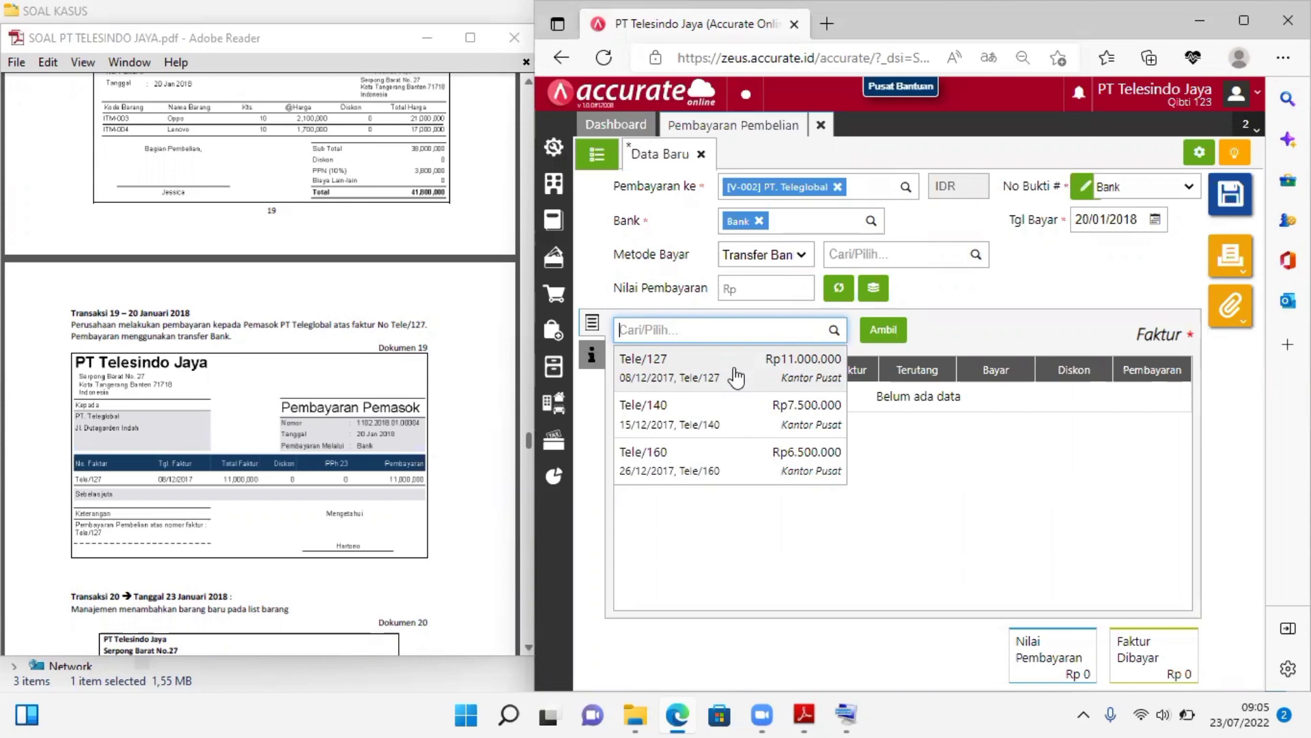
pyautogui.click(737, 375)
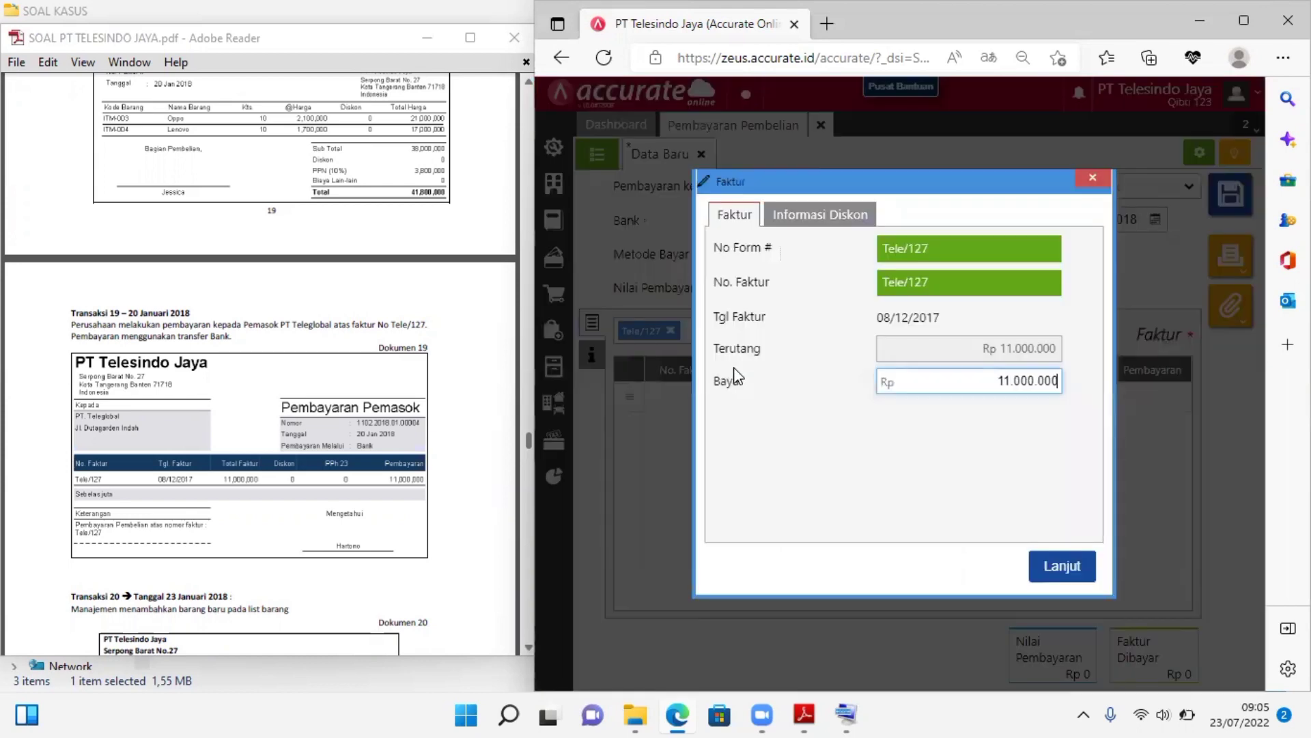
pyautogui.click(1058, 555)
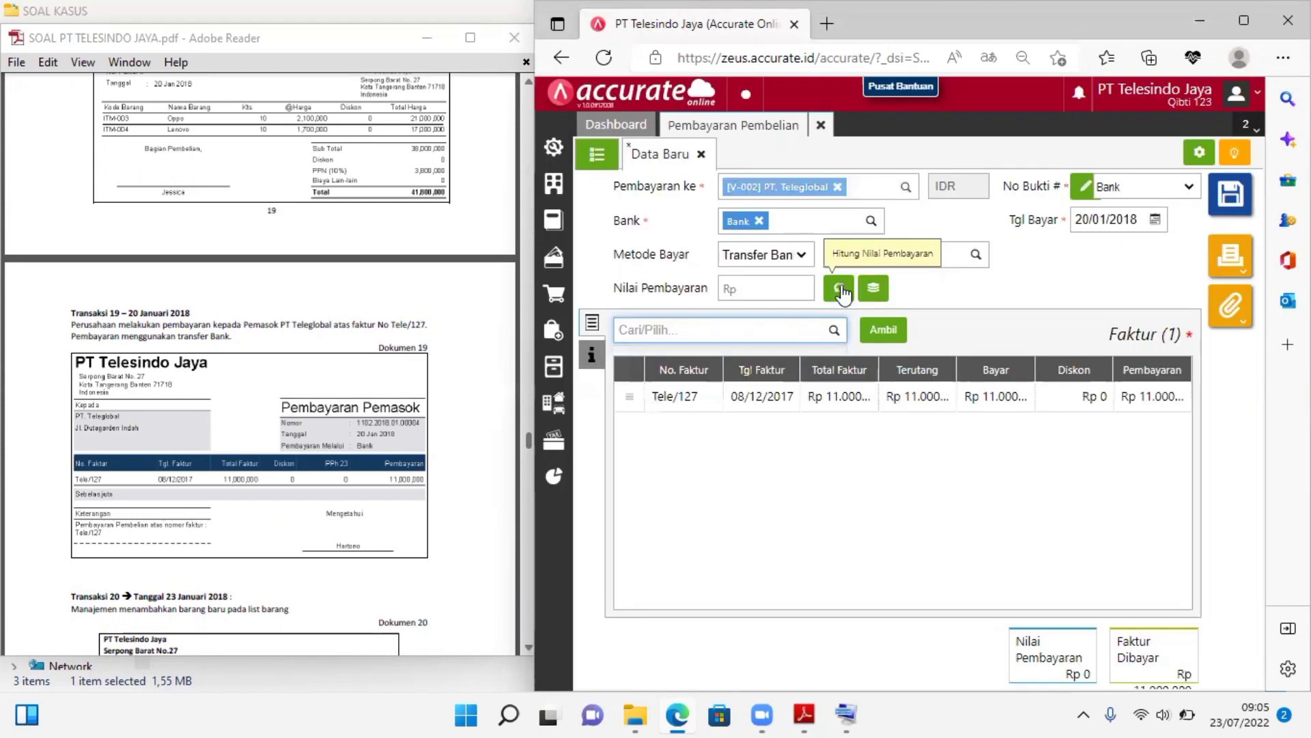
pyautogui.click(840, 288)
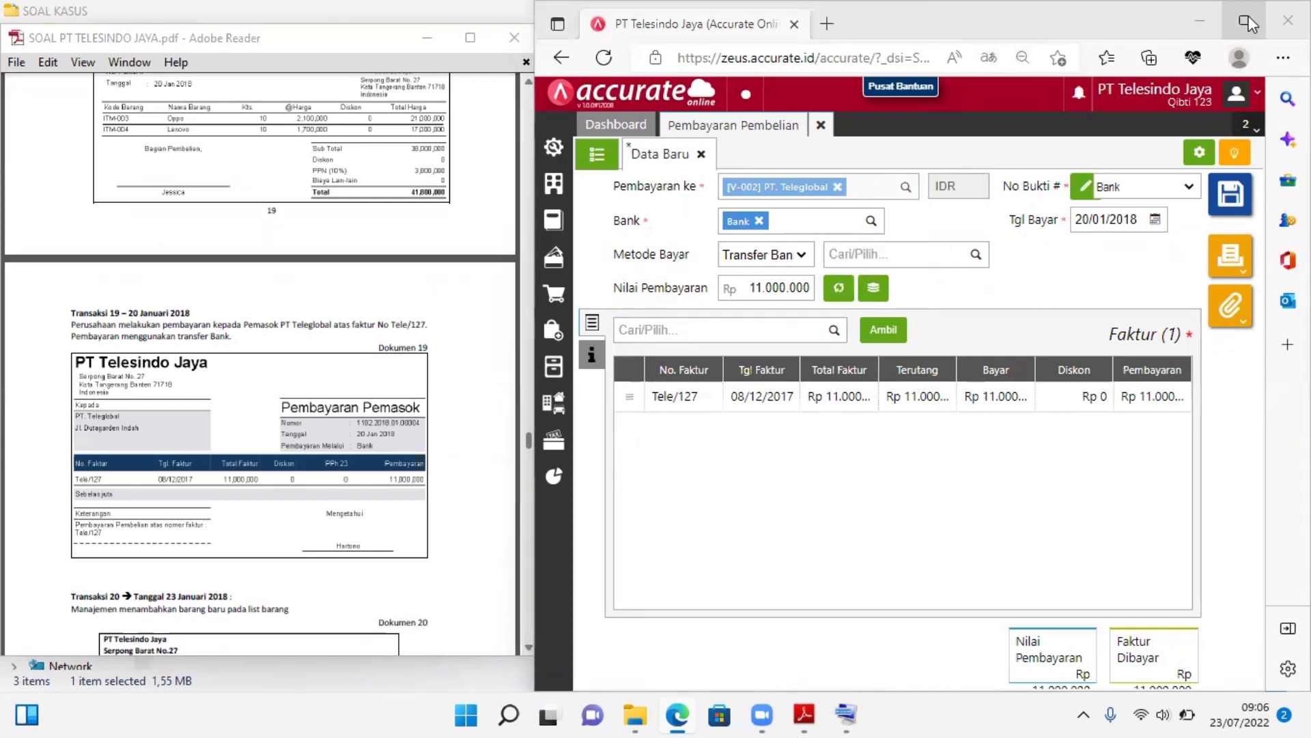
# Check the payment and paid-invoice totals in the enlarged window, restore the side-by-side view, and save the purchase payment
pyautogui.moveTo(1248, 23)
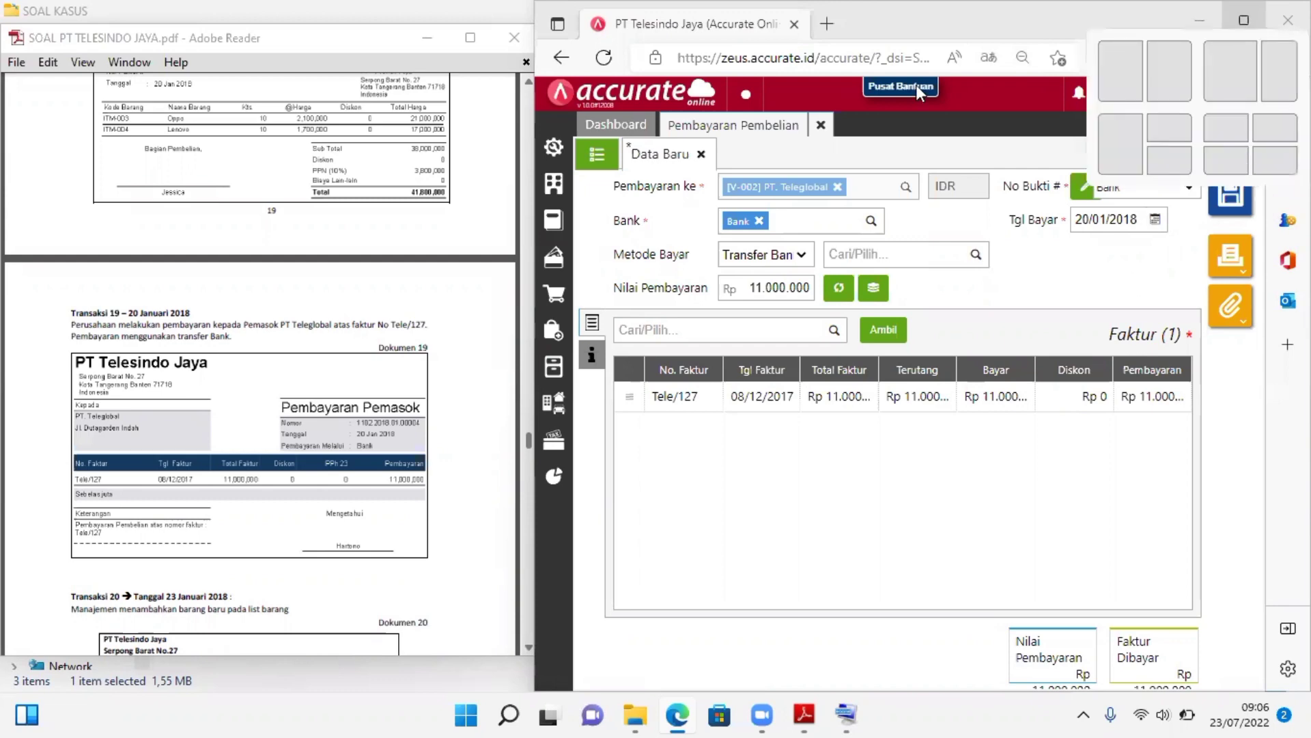
pyautogui.click(1251, 22)
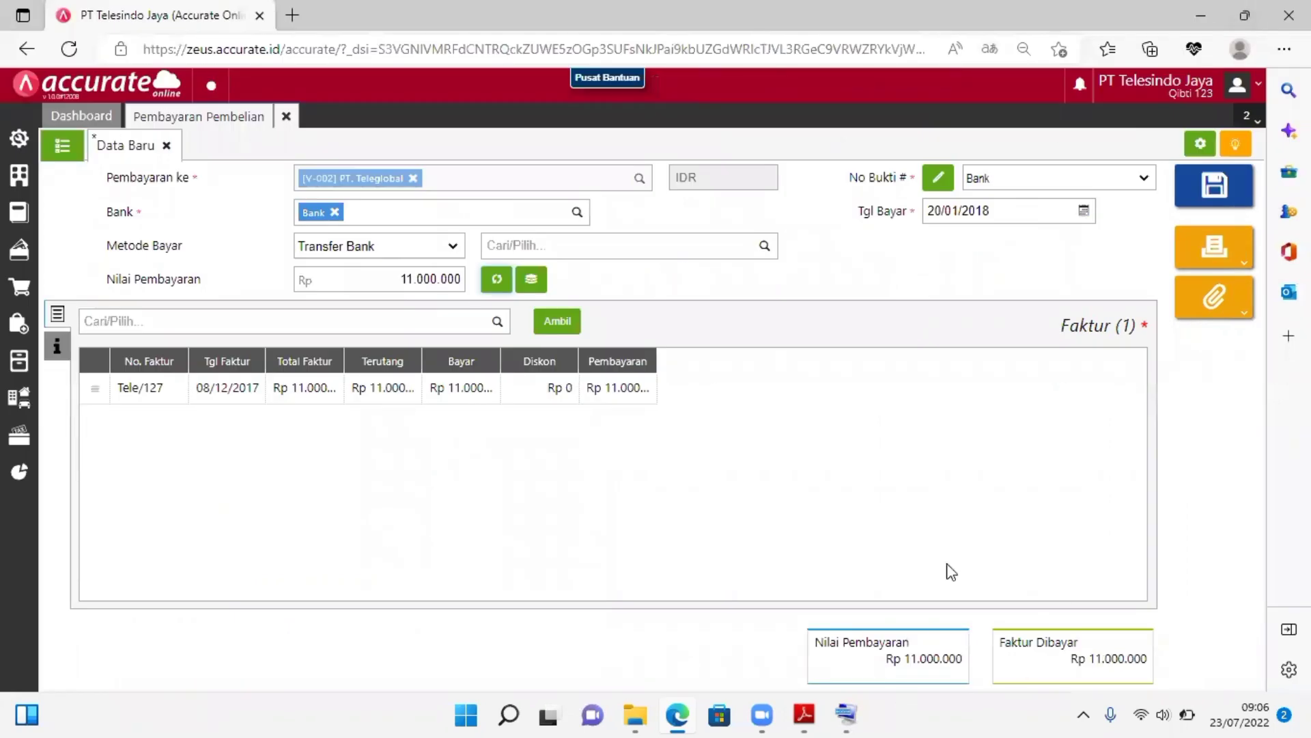
pyautogui.click(1241, 15)
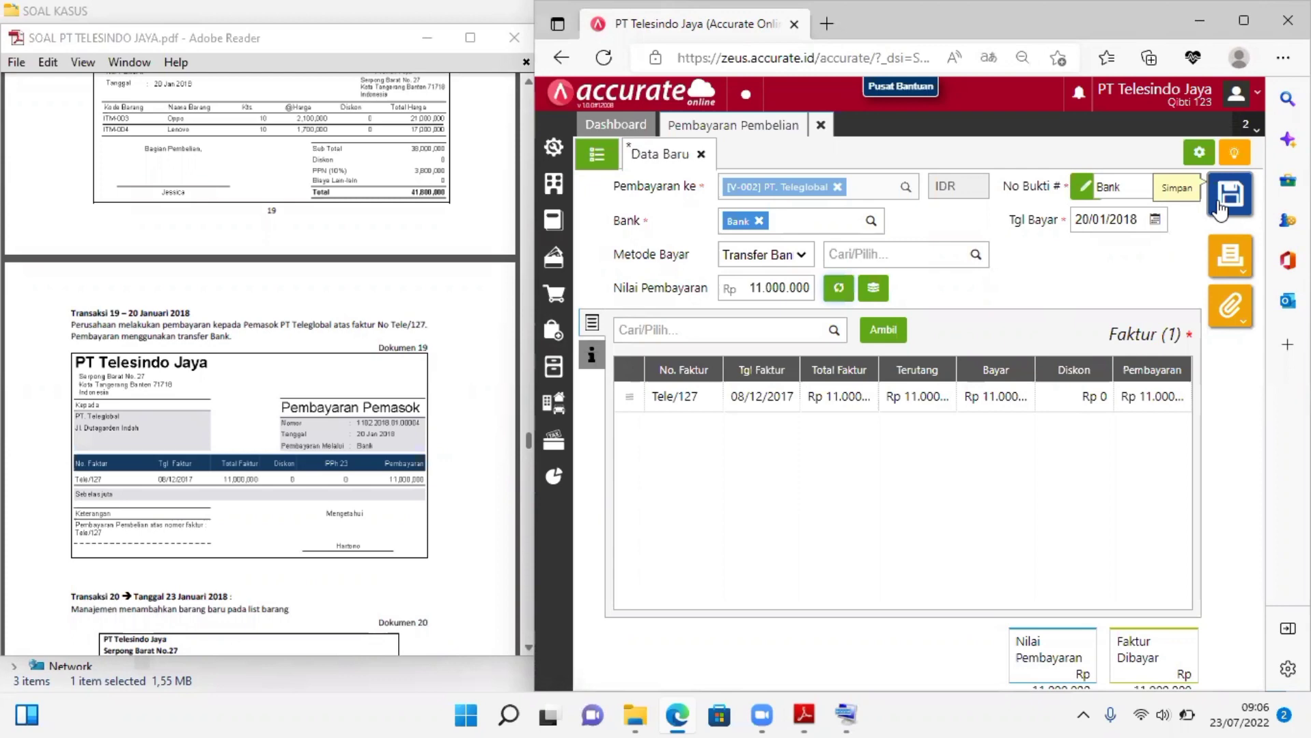
pyautogui.click(1220, 210)
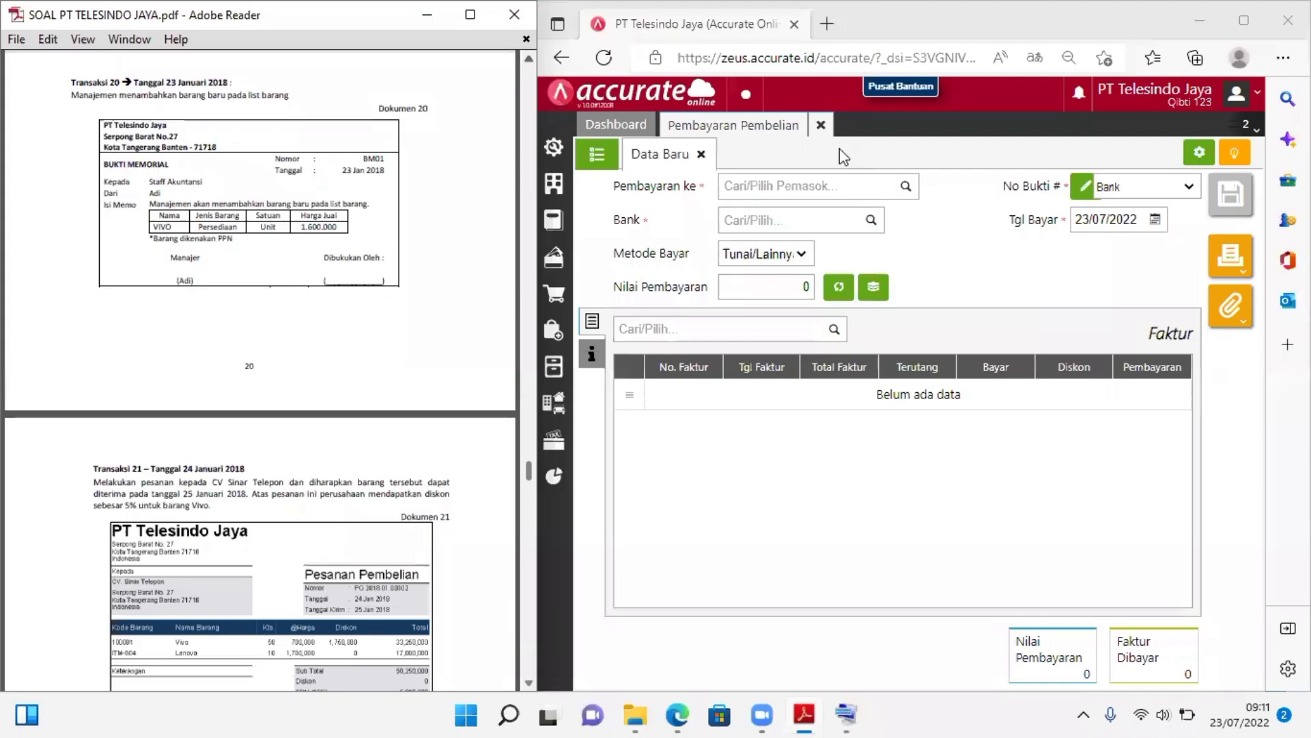
# Close the purchase payment form and start a new item record in Barang & Jasa for Transaksi 20
pyautogui.click(841, 151)
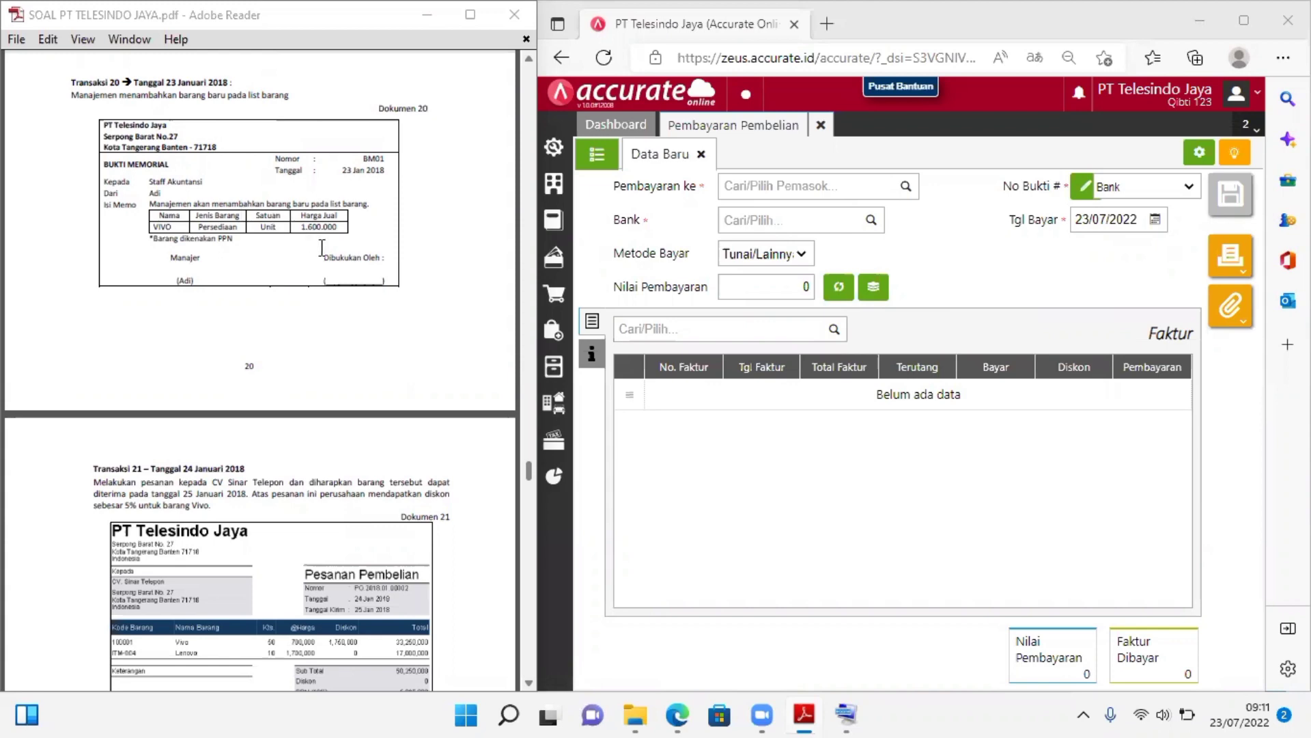
pyautogui.click(820, 127)
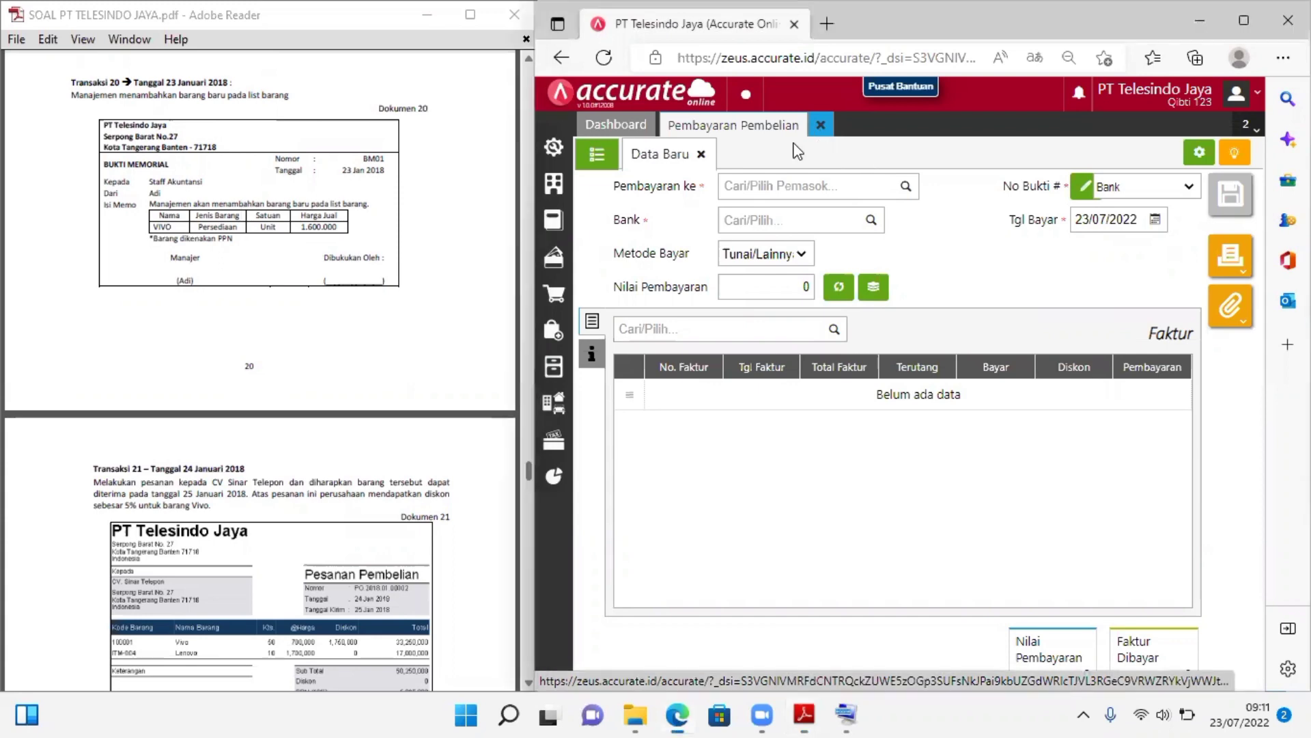
pyautogui.click(559, 370)
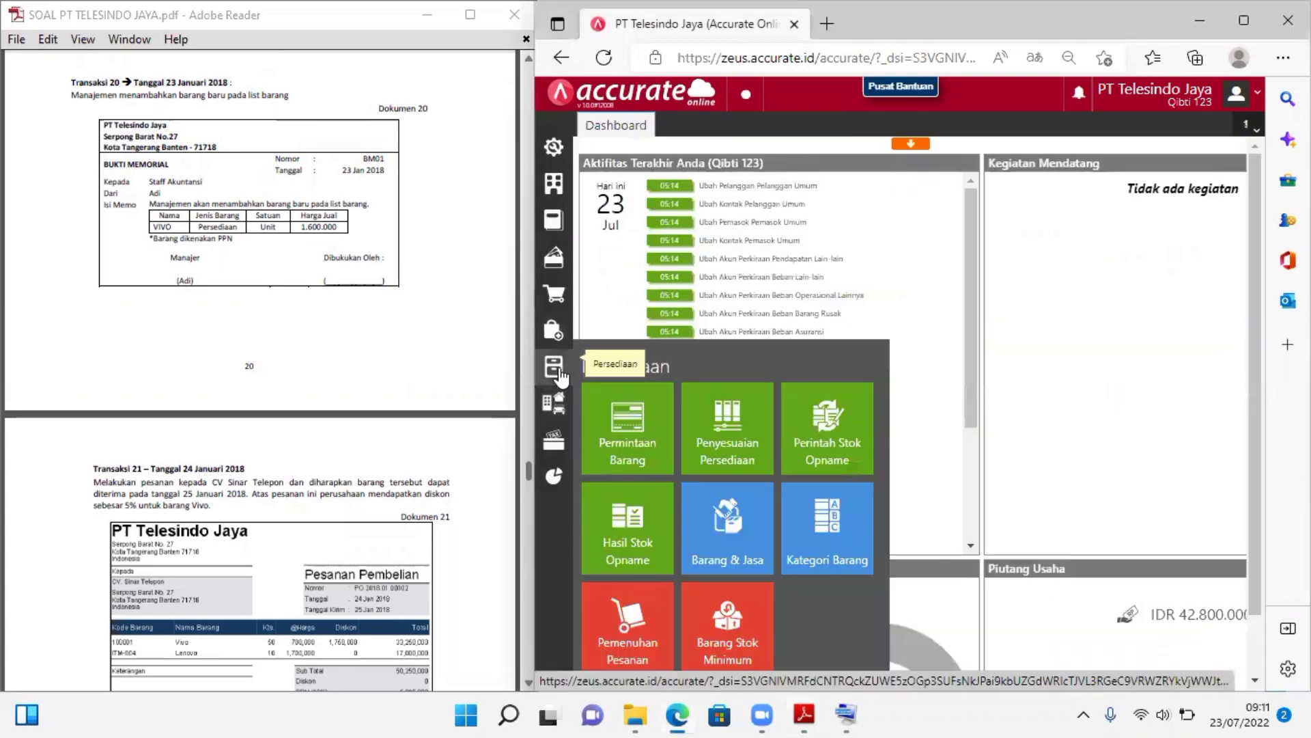
pyautogui.click(722, 526)
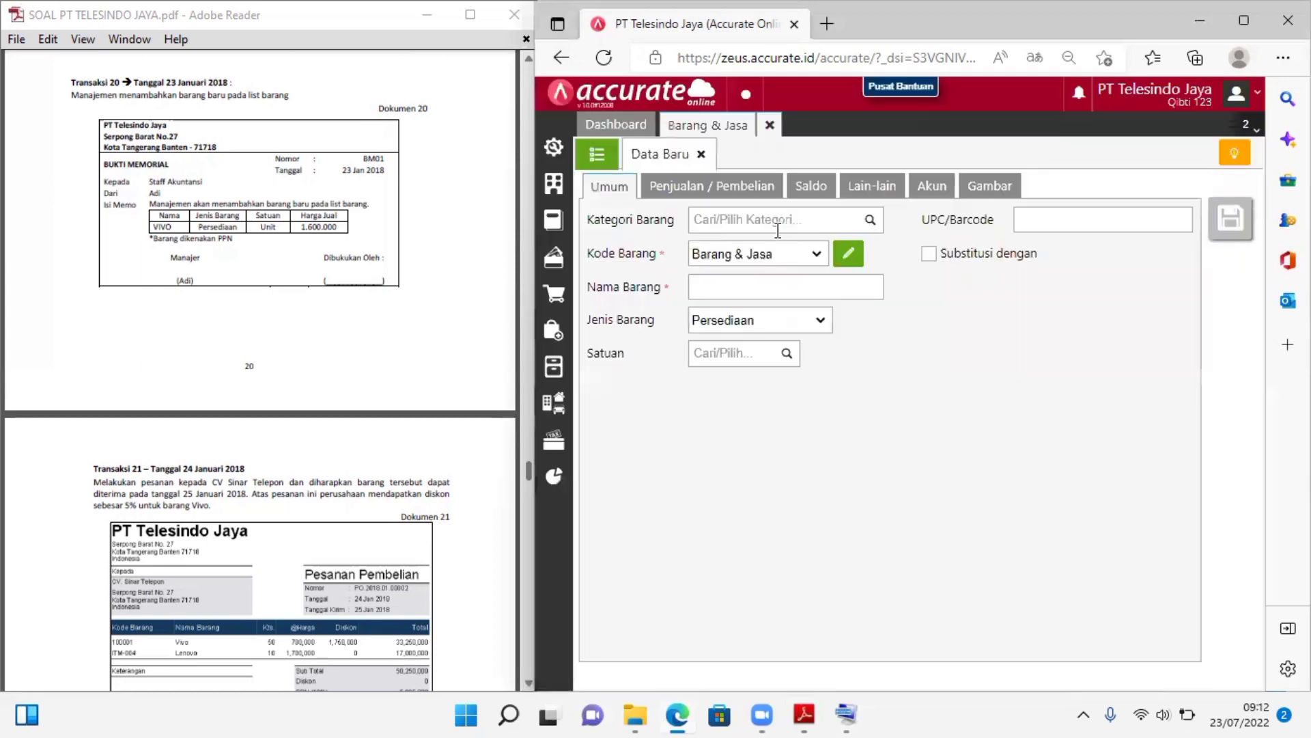
# Set the new item's category to Umum and its code numbering to Barang & Jasa
pyautogui.click(777, 229)
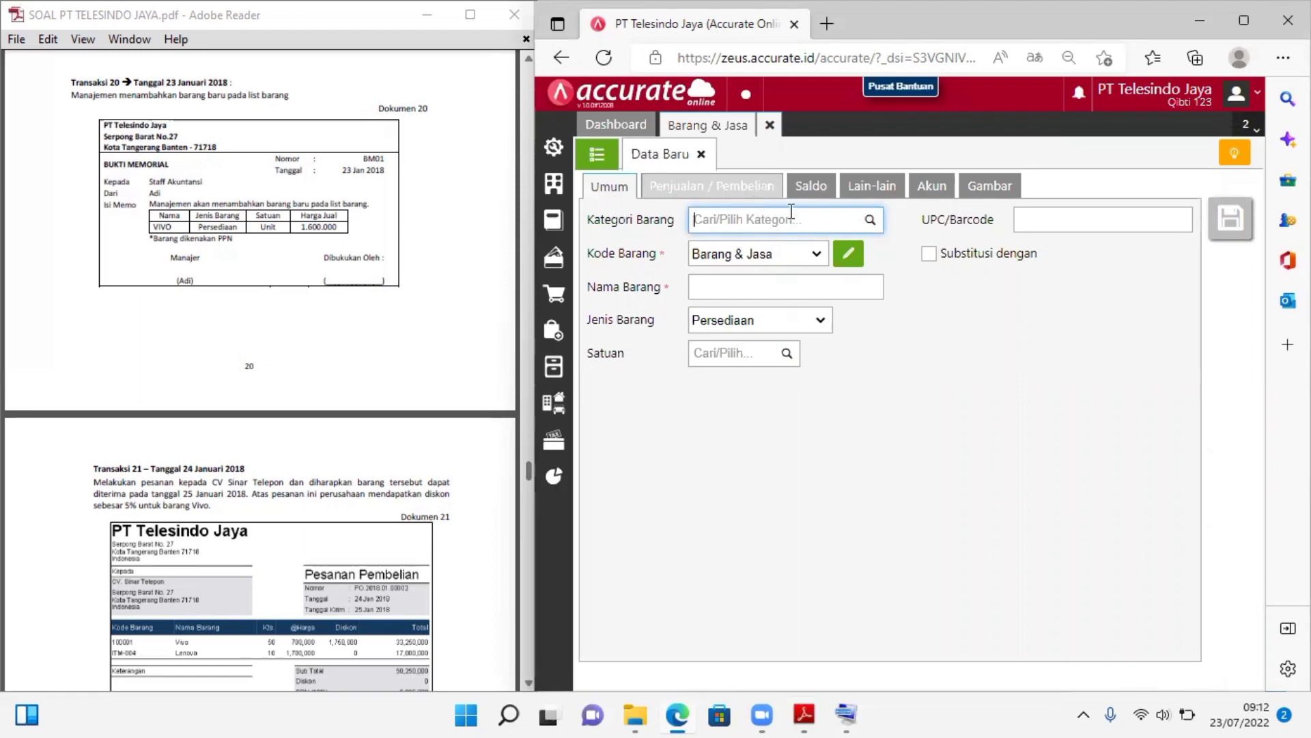
pyautogui.click(869, 219)
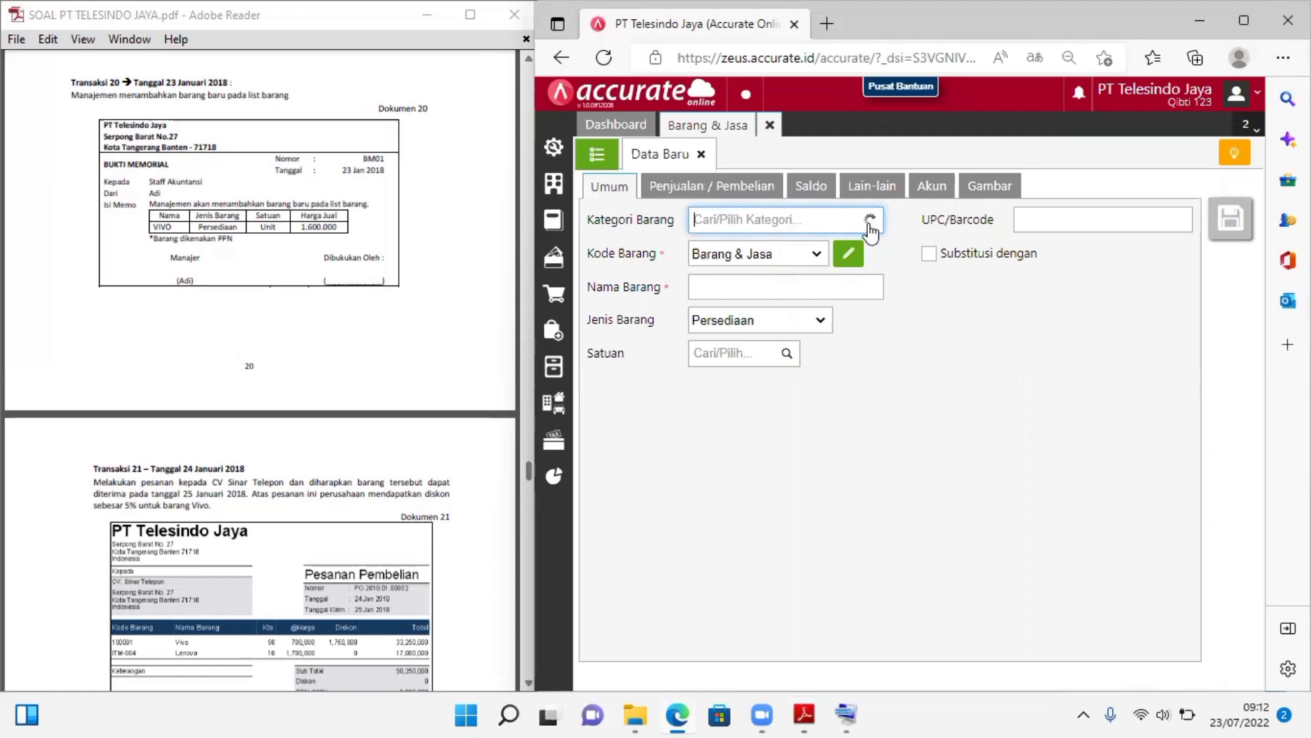
pyautogui.click(774, 248)
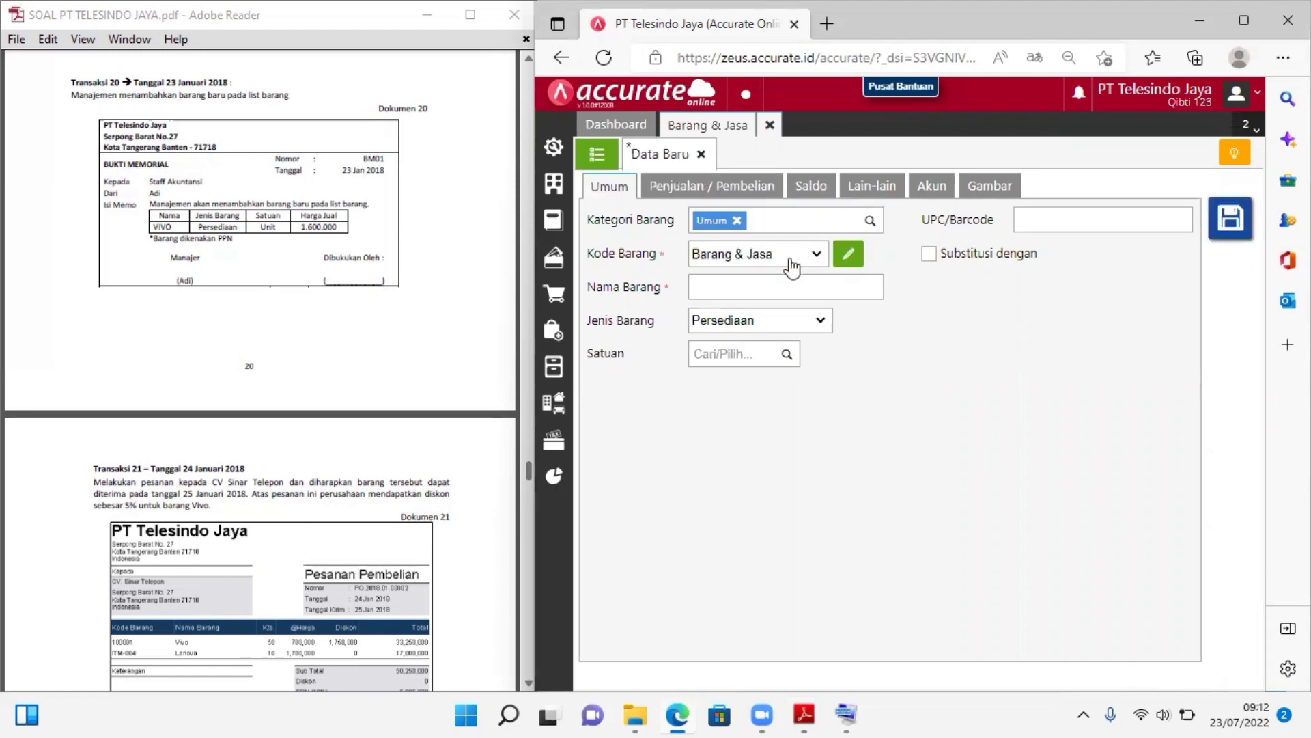
pyautogui.click(814, 257)
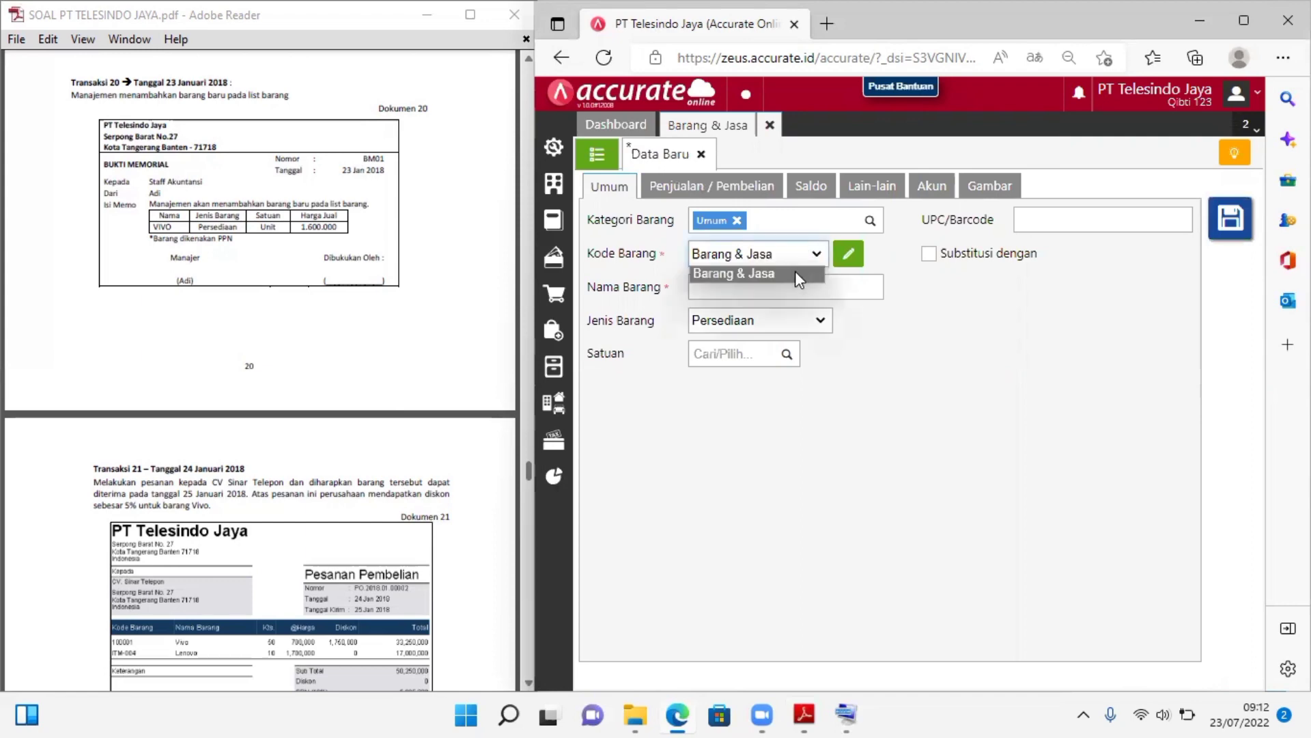
pyautogui.click(795, 272)
# Name the item VIVO, with item type Persediaan and Unit as its unit of measure
pyautogui.click(762, 284)
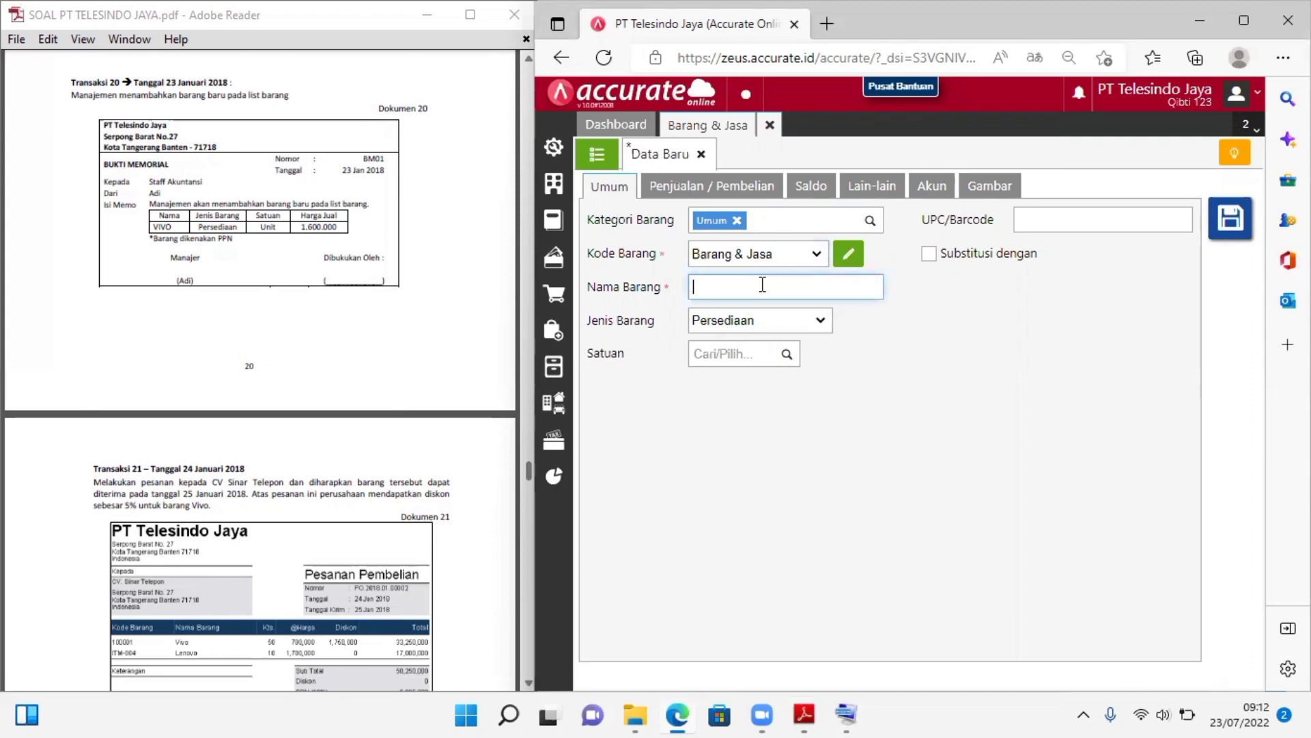
pyautogui.write('VIVO')
pyautogui.click(751, 331)
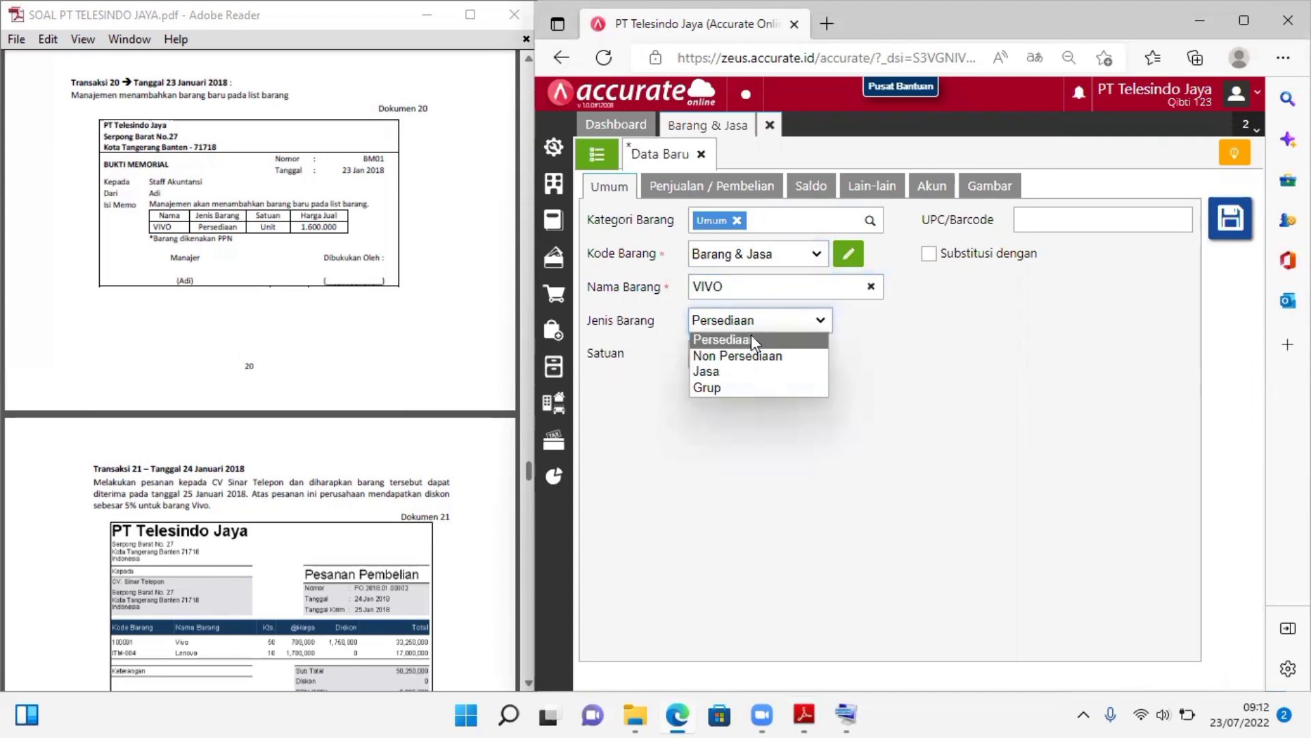
pyautogui.click(754, 340)
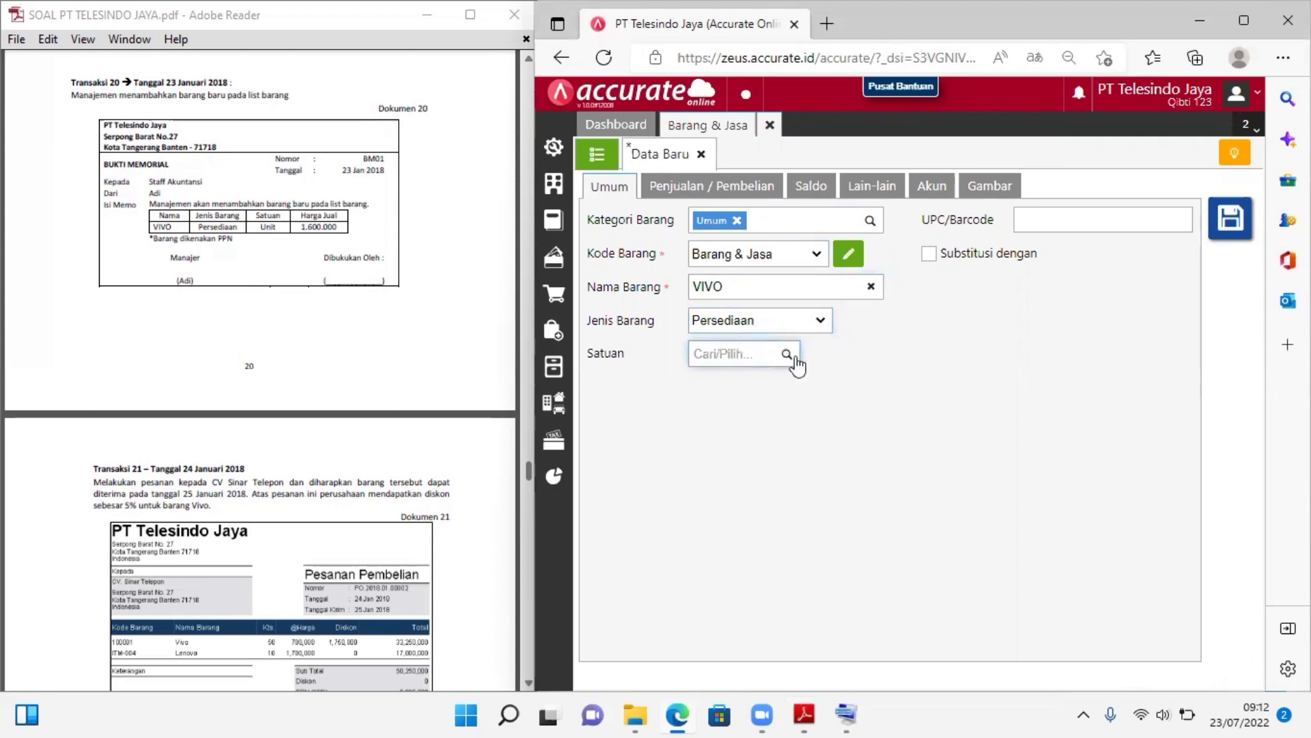
pyautogui.click(795, 359)
pyautogui.click(764, 414)
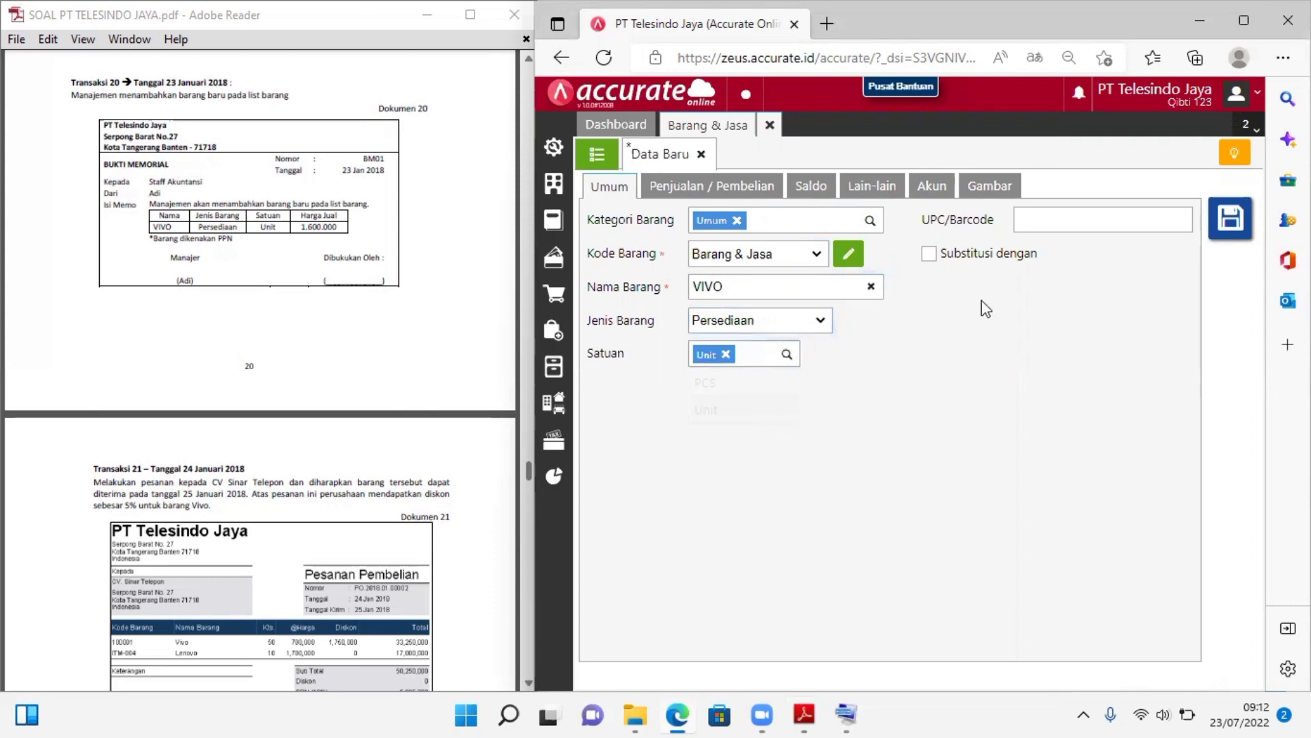
# Set VIVO's default selling price to 1.600.000 per unit and its PPN to Pajak Pertambahan Nilai
pyautogui.click(737, 192)
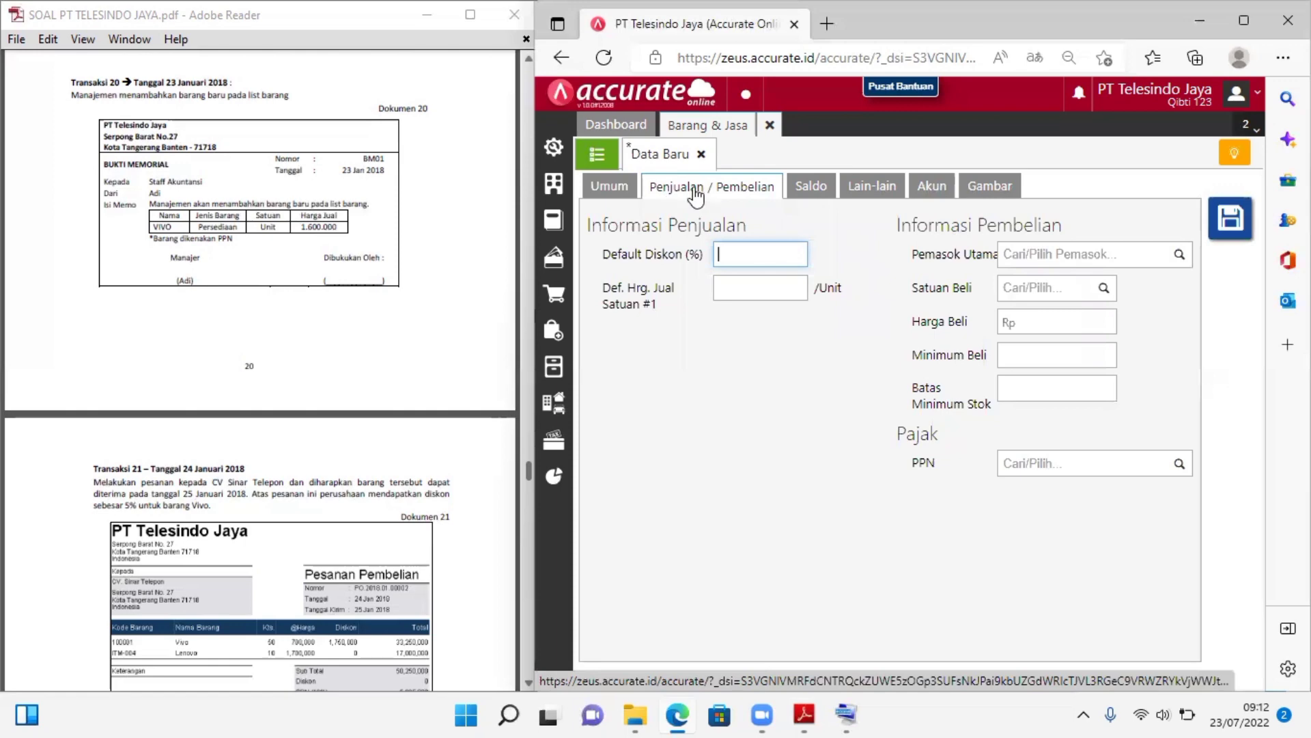
pyautogui.click(735, 294)
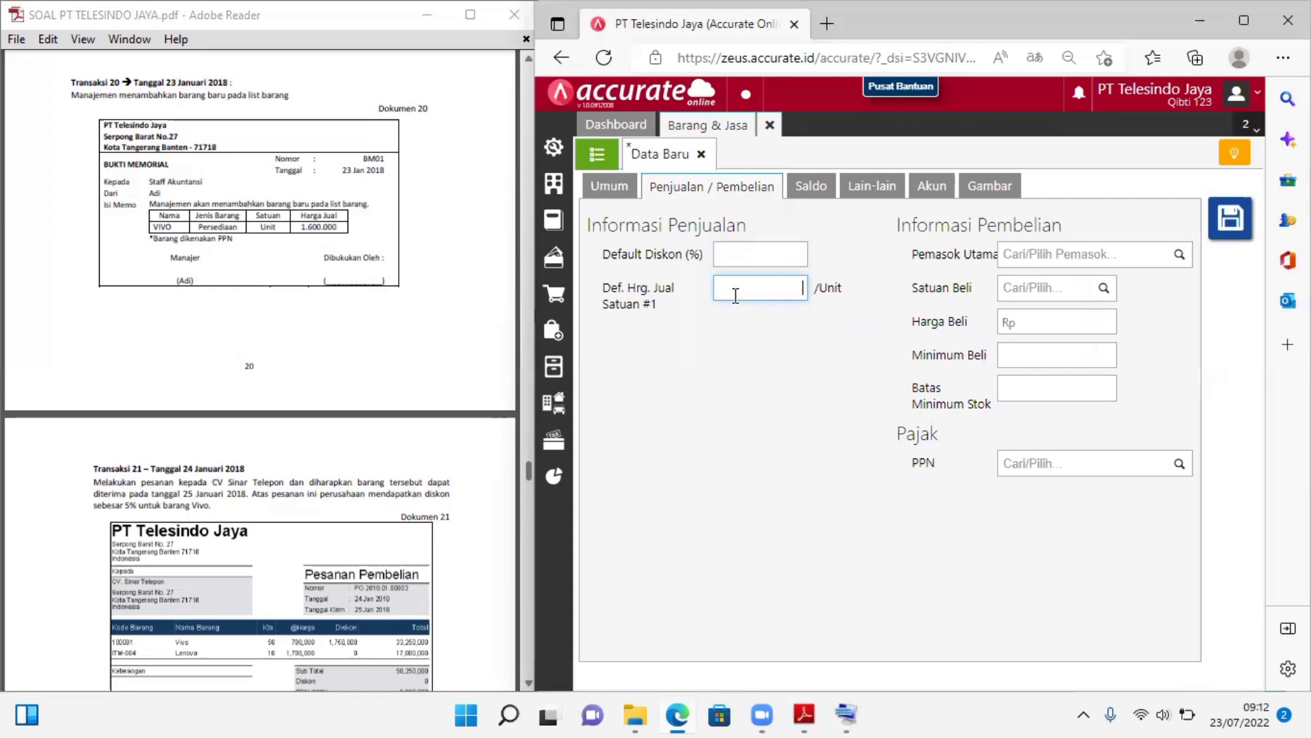
pyautogui.write('1.600.000')
pyautogui.click(870, 355)
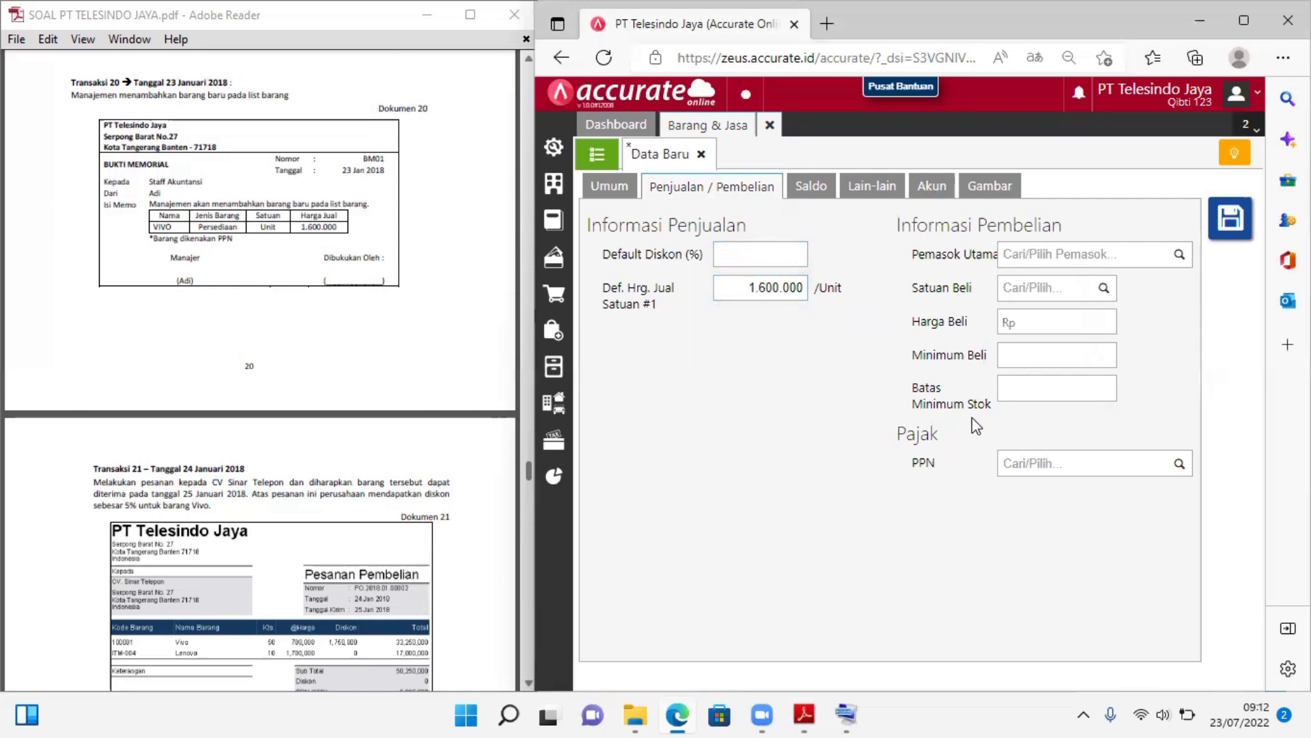
pyautogui.click(1170, 478)
pyautogui.click(1120, 491)
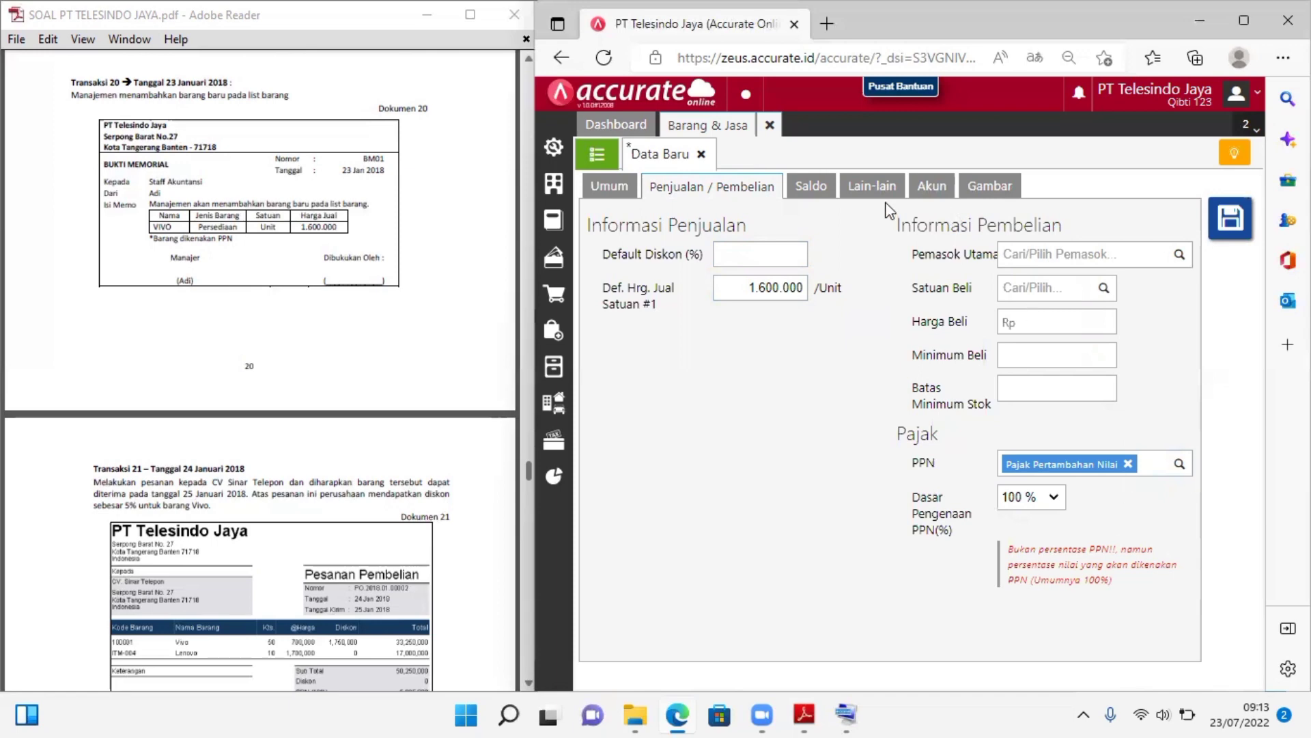
# Review VIVO's opening balance, notes, default accounts and image sections
pyautogui.click(816, 195)
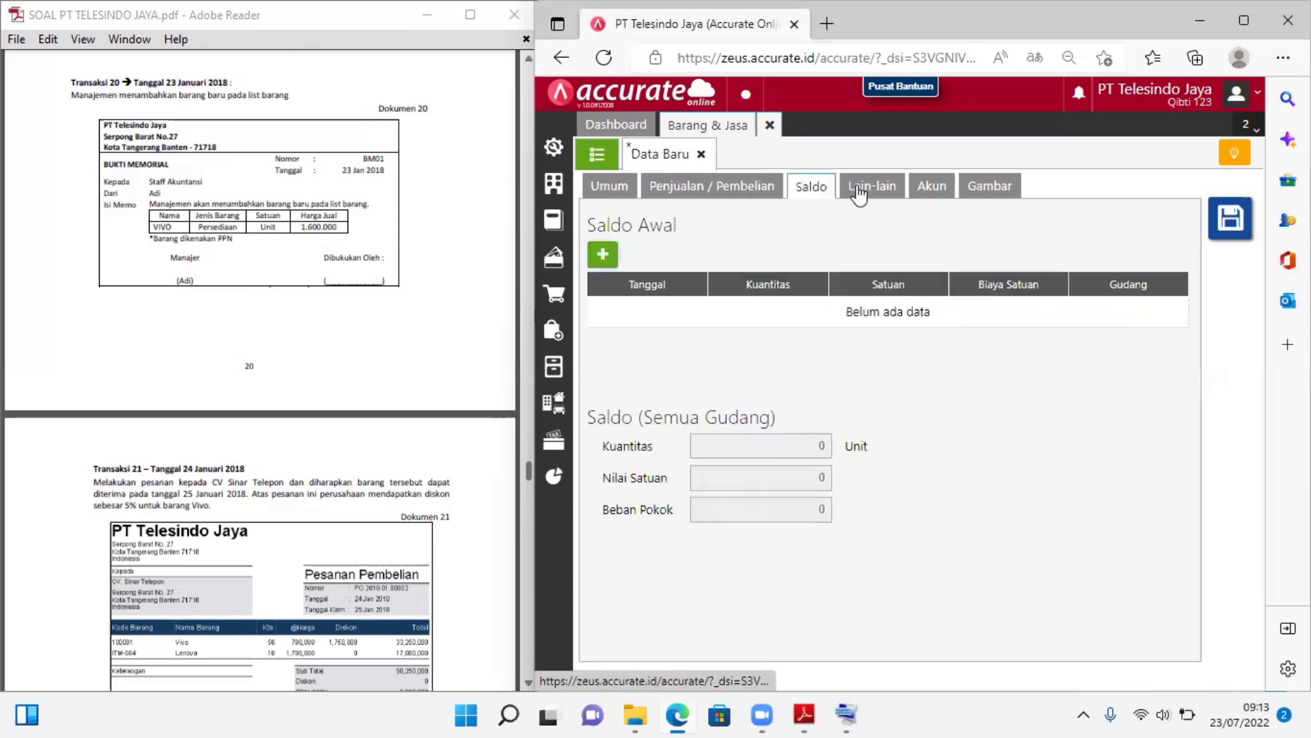
pyautogui.click(858, 196)
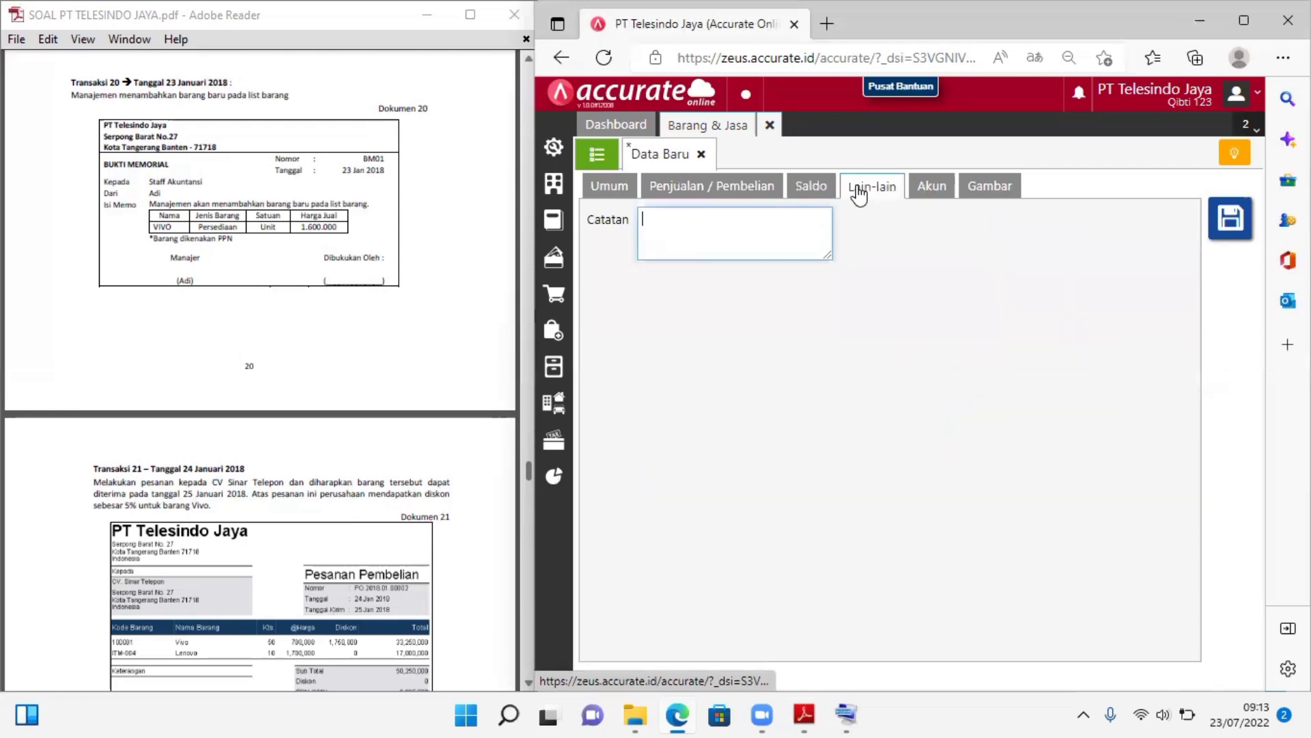
pyautogui.click(925, 190)
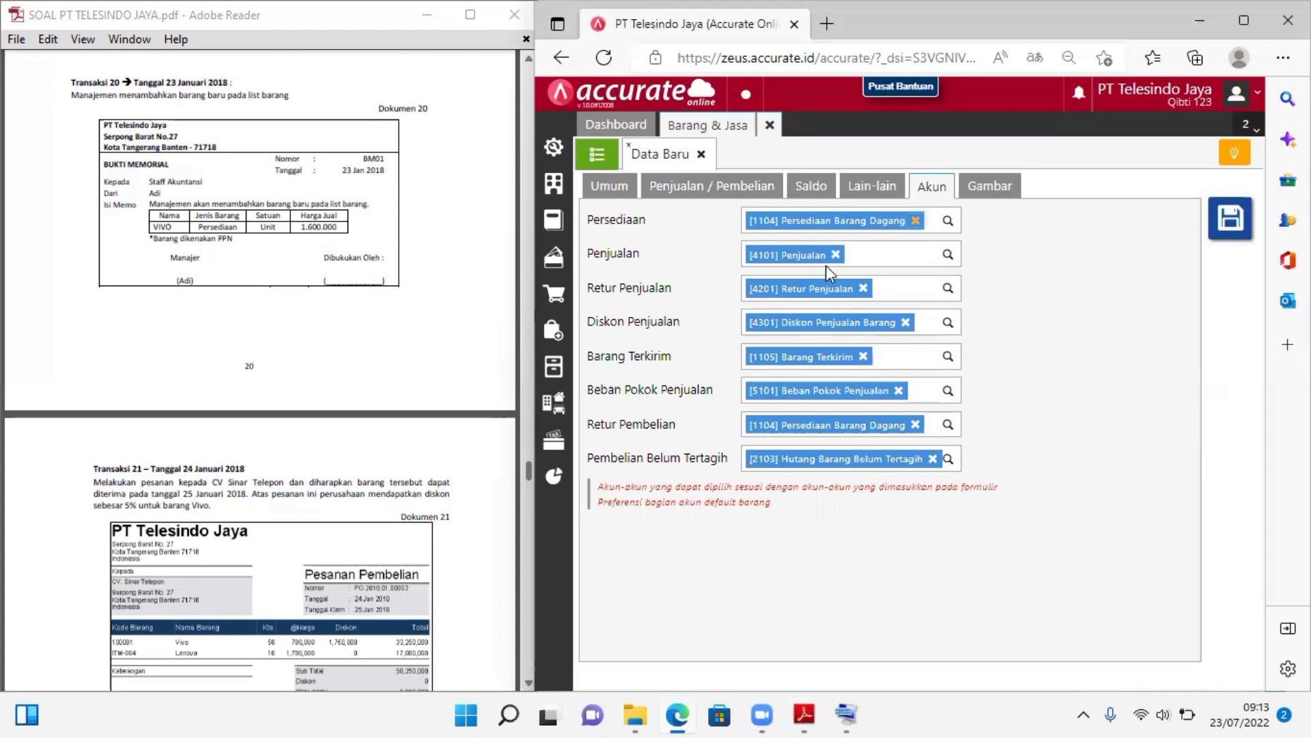
pyautogui.click(1010, 188)
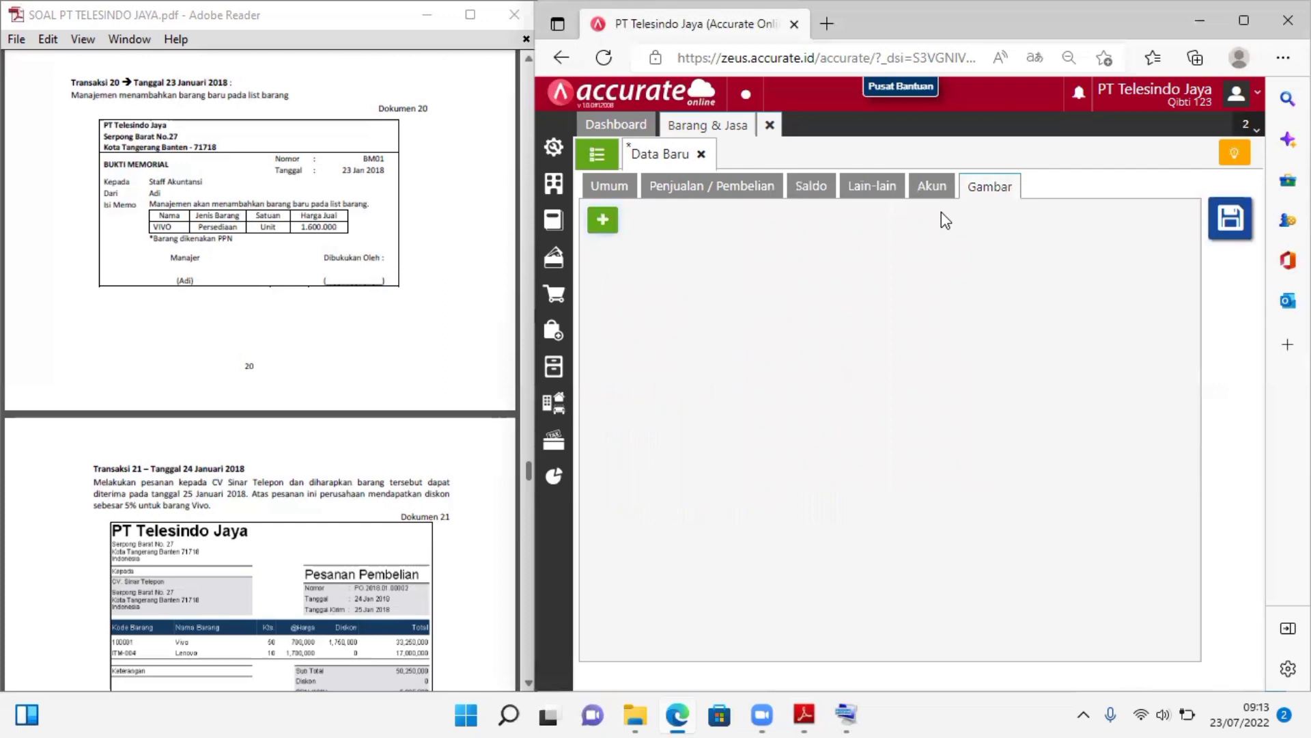
pyautogui.click(937, 191)
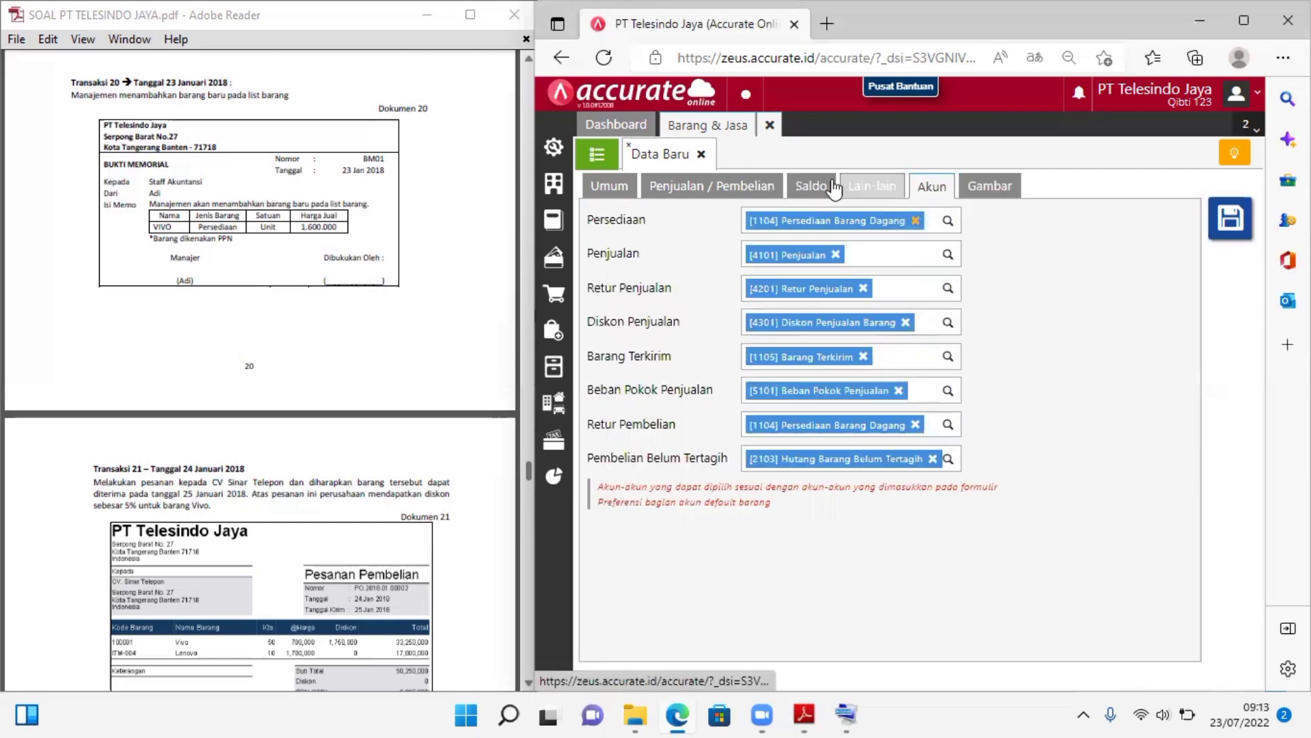
# Recheck VIVO's balance, sales and purchase, and general details, save the new item and close the Barang & Jasa form
pyautogui.click(812, 188)
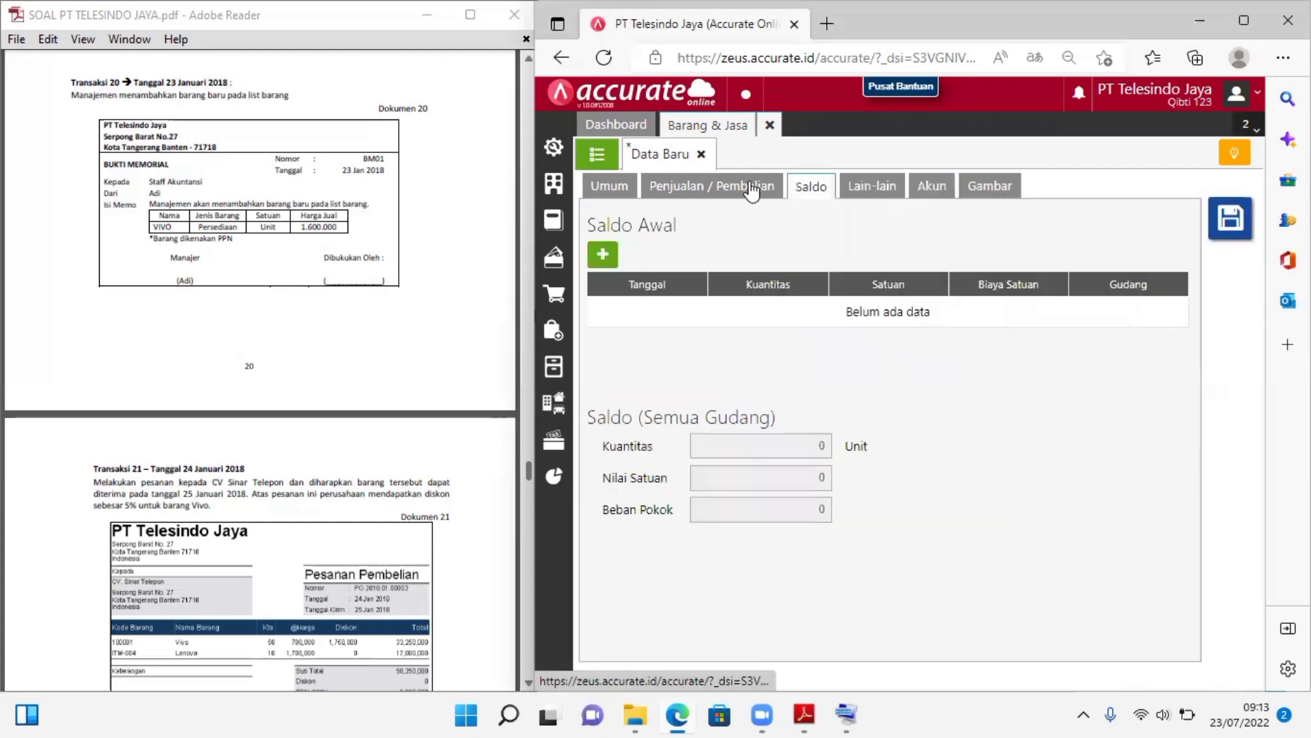
pyautogui.click(751, 190)
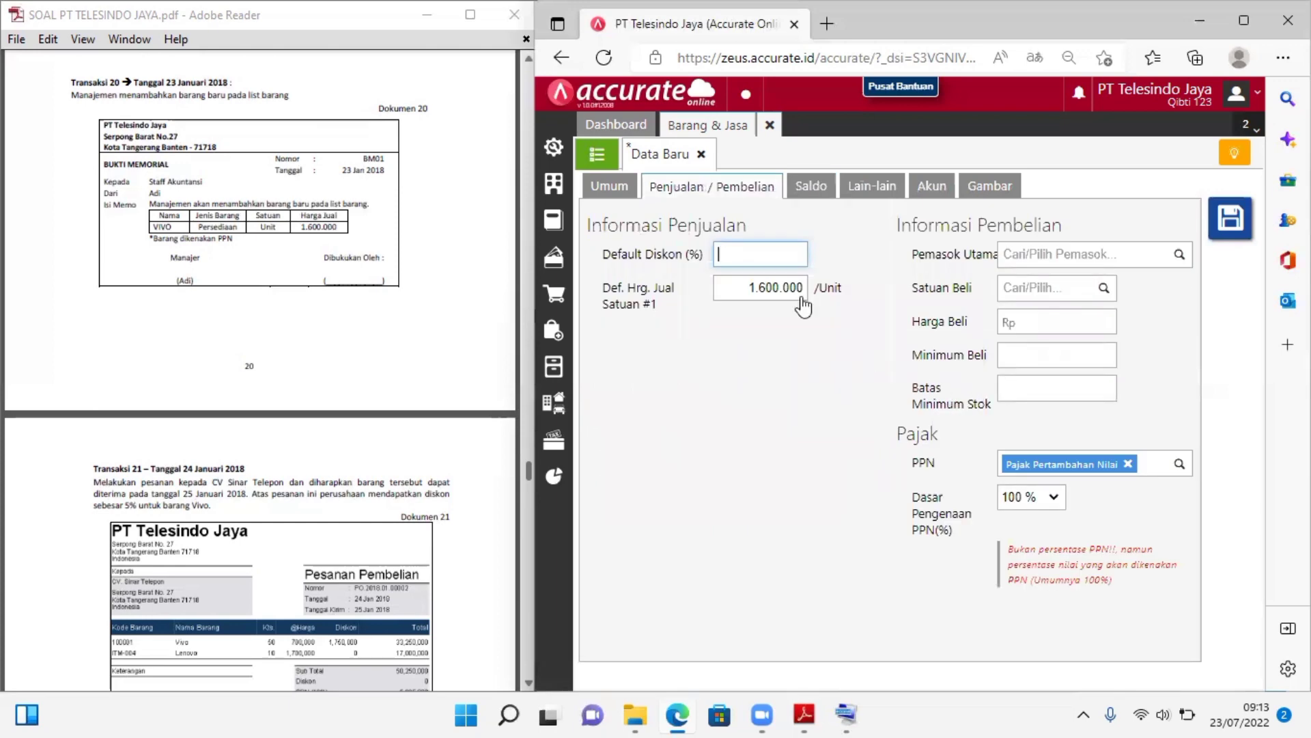
pyautogui.click(622, 195)
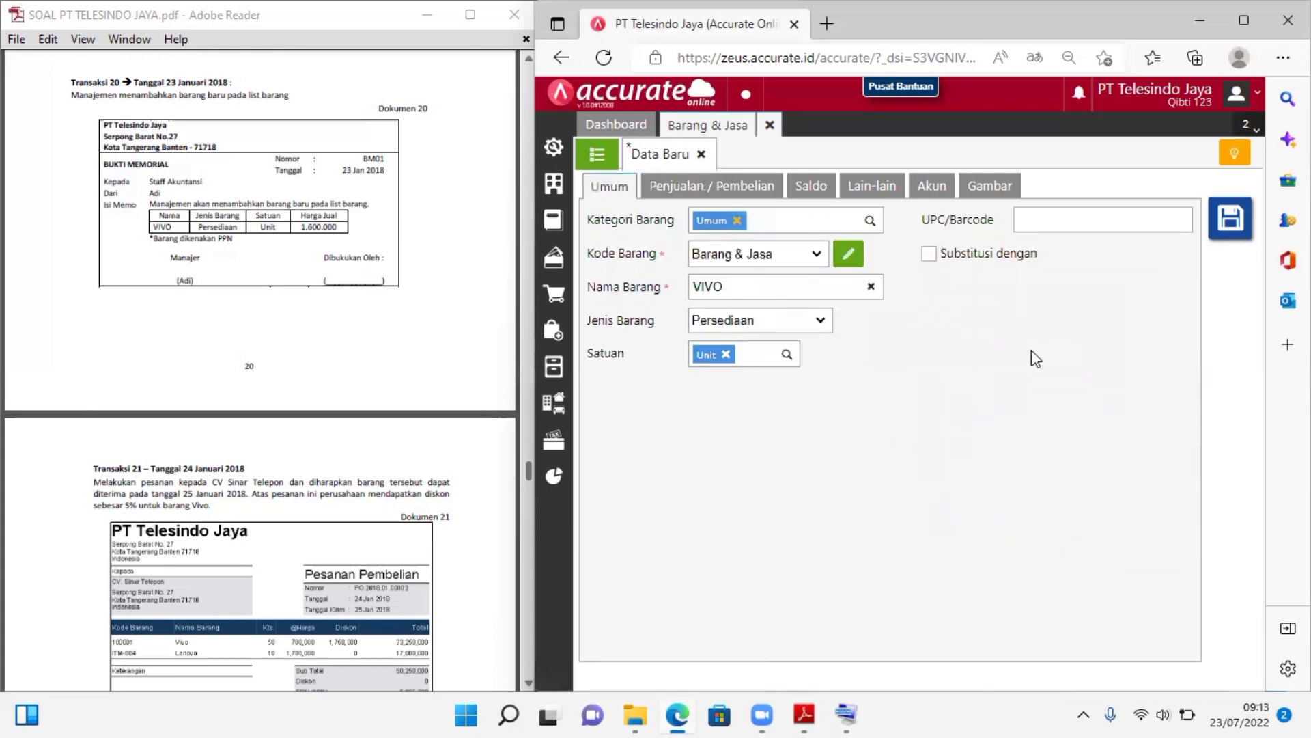
pyautogui.click(1233, 224)
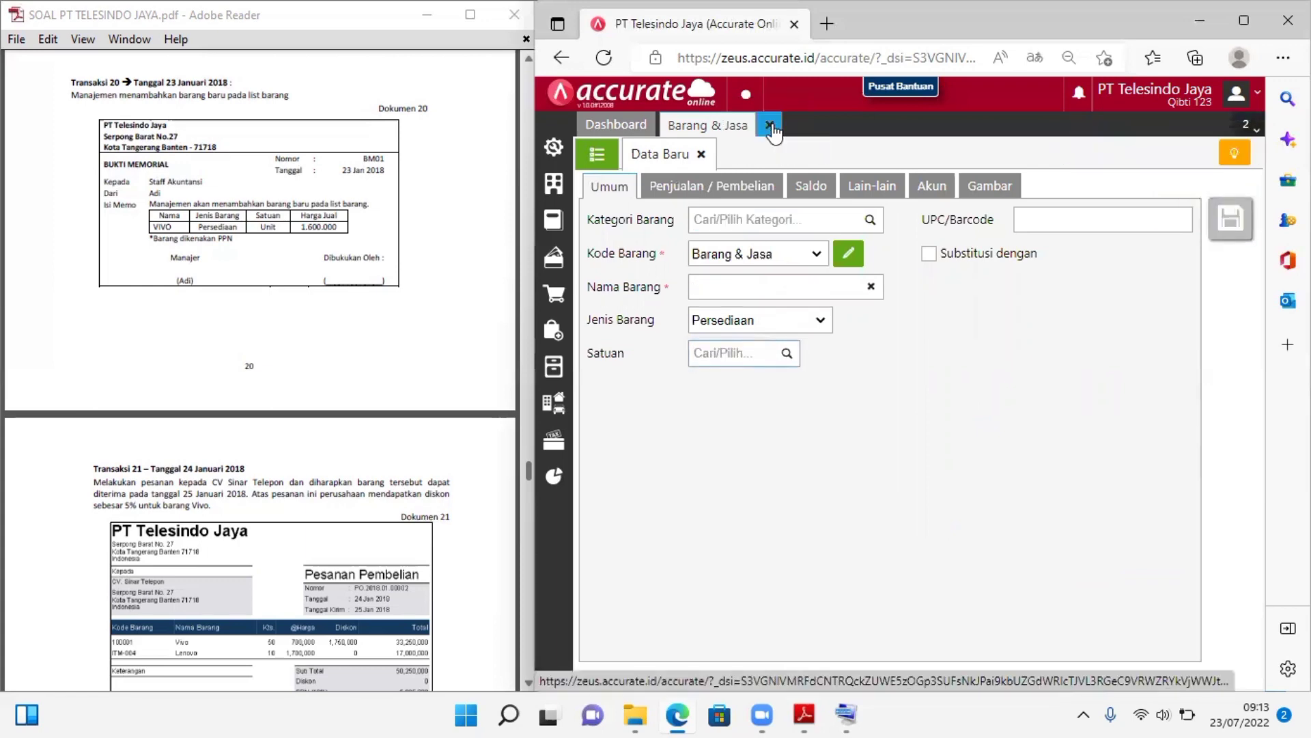
pyautogui.click(772, 127)
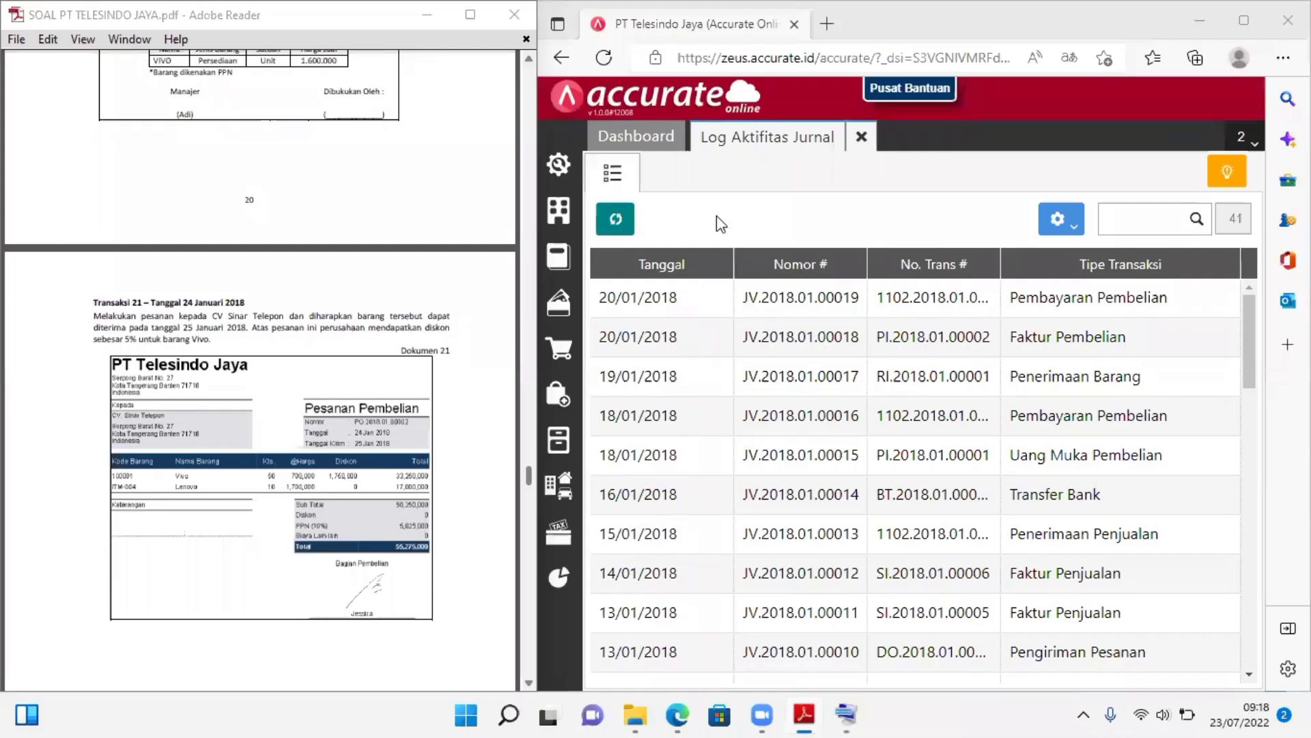
# Close the journal activity log and start a new Pesanan Pembelian for supplier CV. Sinar Telepon dated 24/01/2018
pyautogui.click(861, 137)
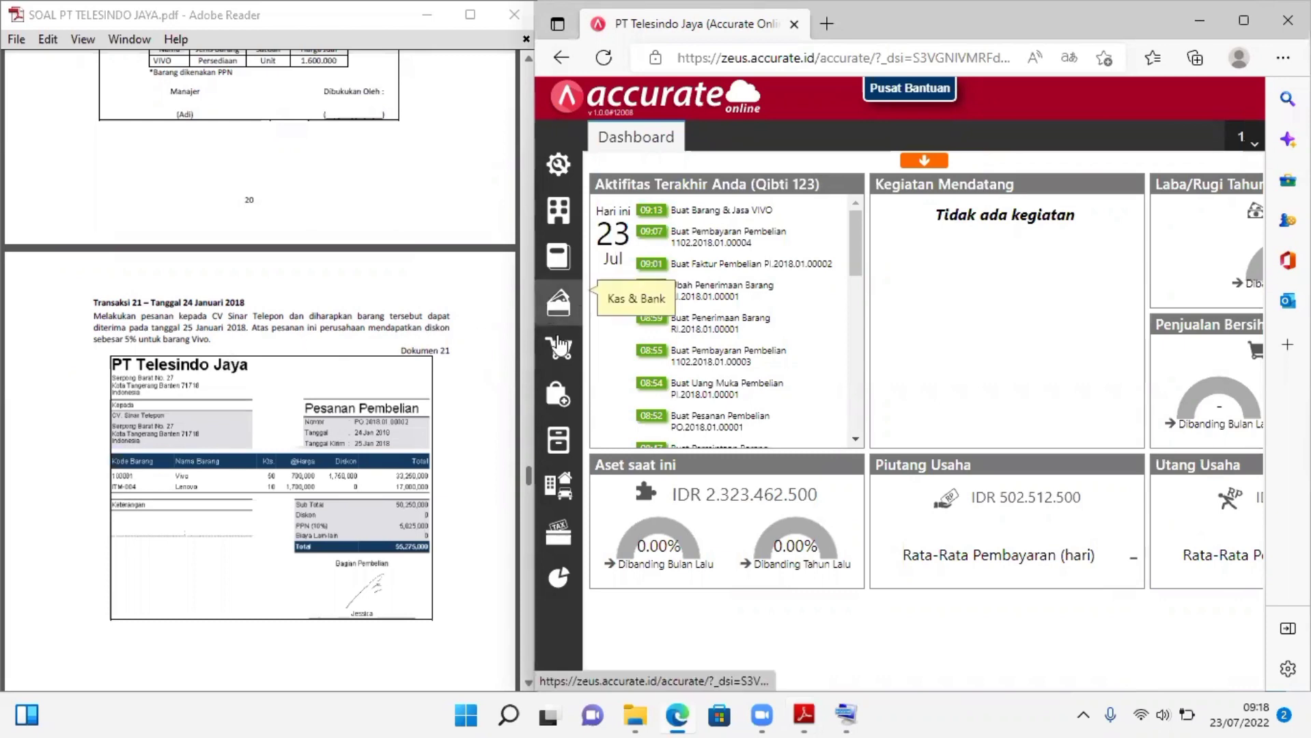
pyautogui.click(559, 396)
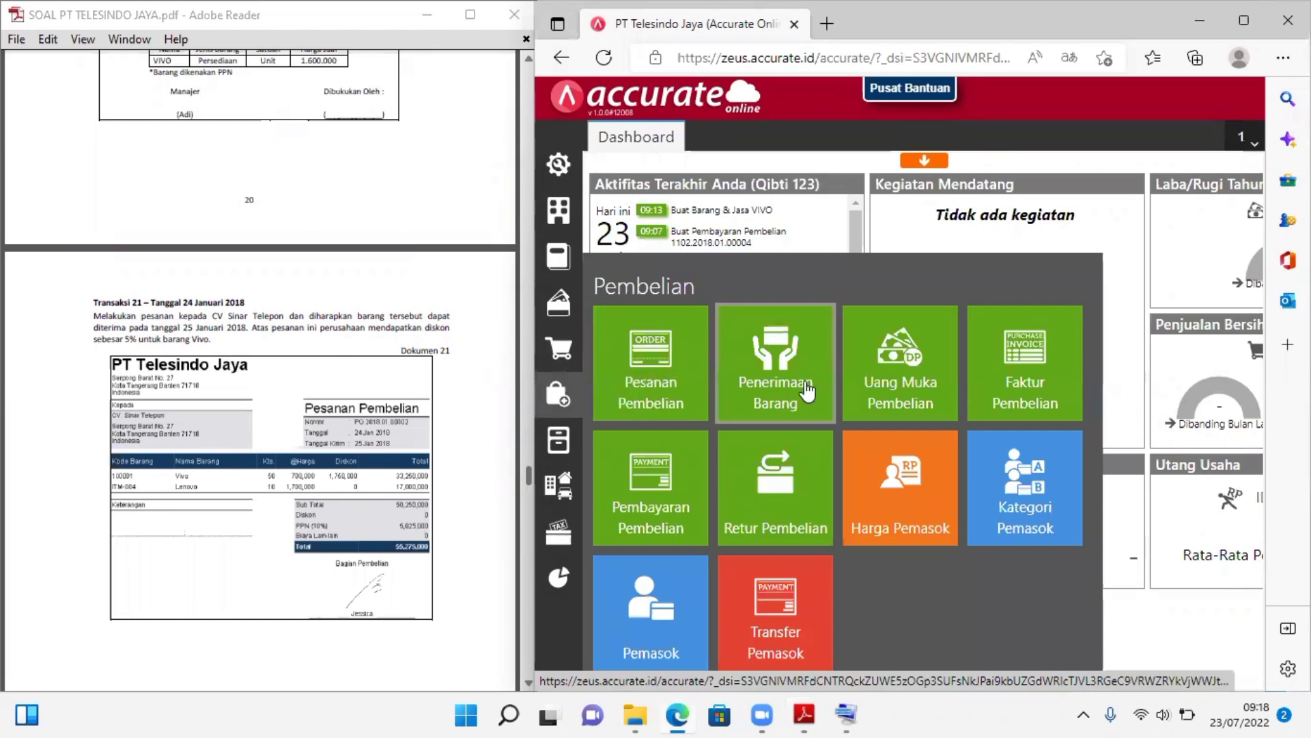
pyautogui.click(652, 384)
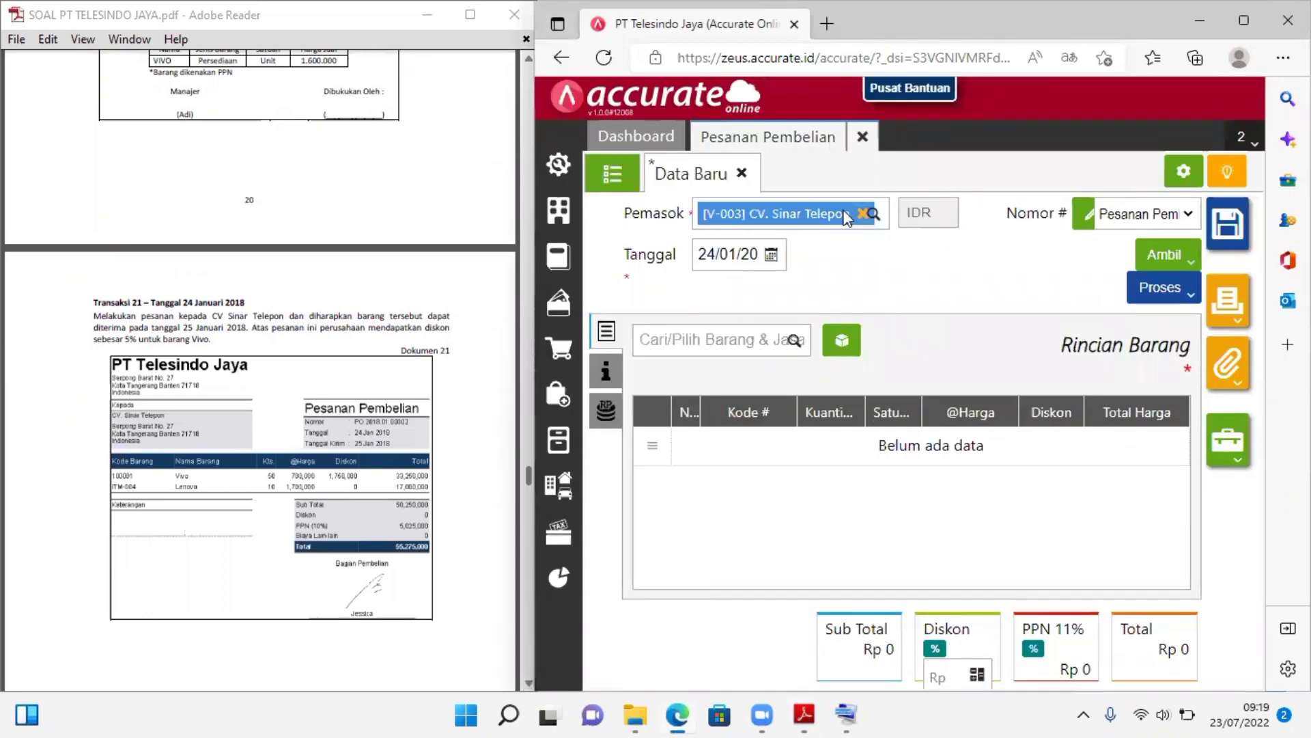
# Check the purchase order's supplier selection and its order date
pyautogui.click(871, 214)
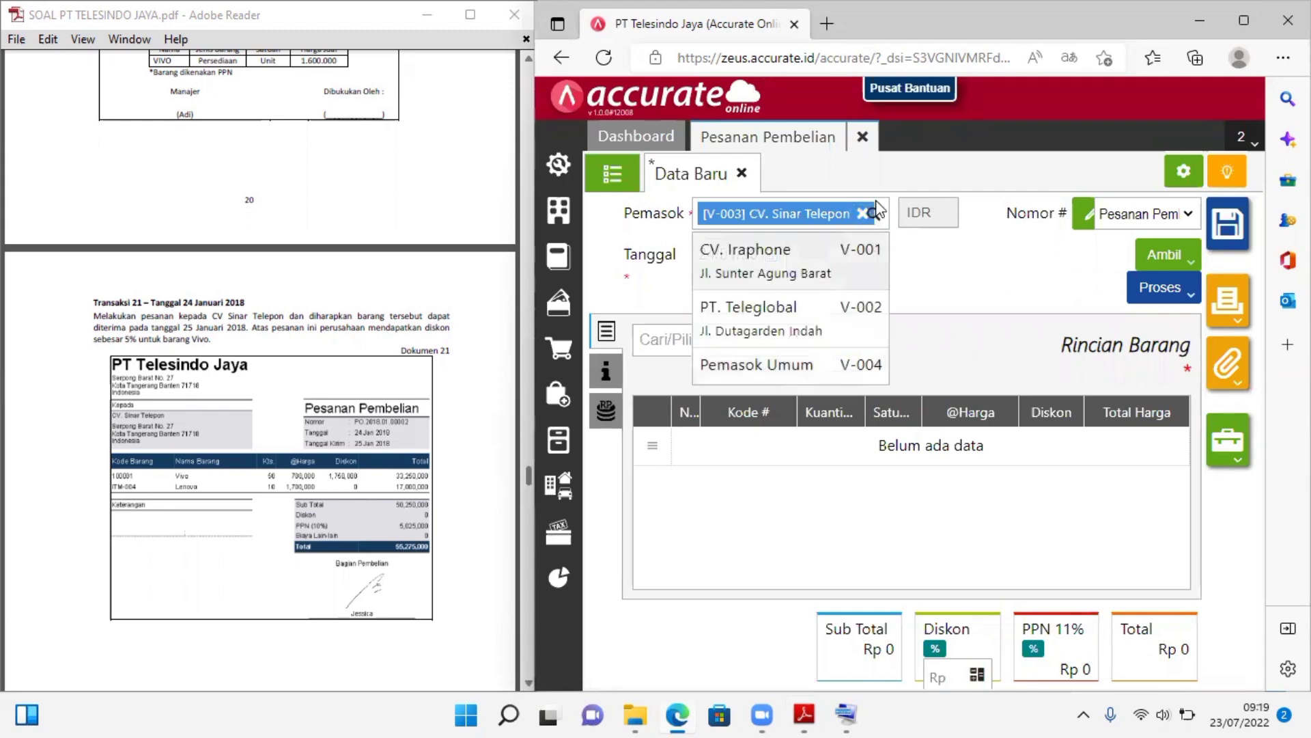
pyautogui.click(842, 213)
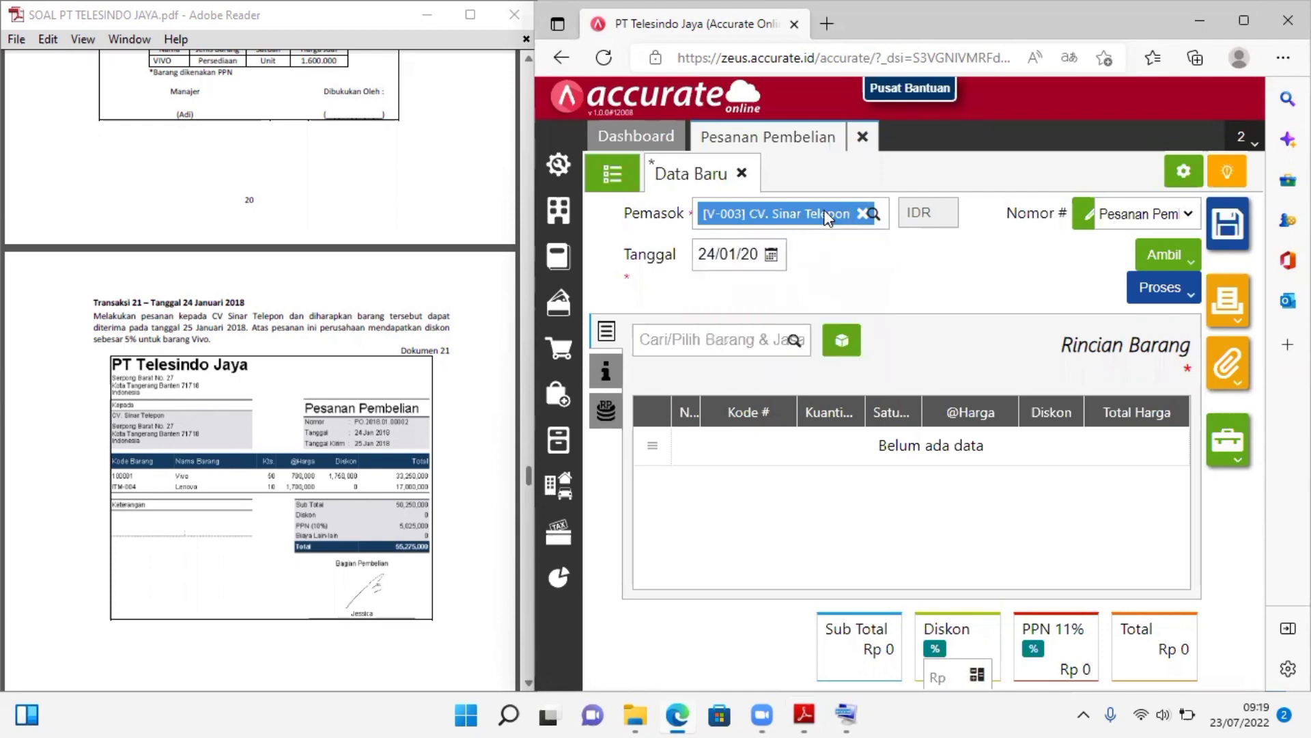
pyautogui.click(864, 213)
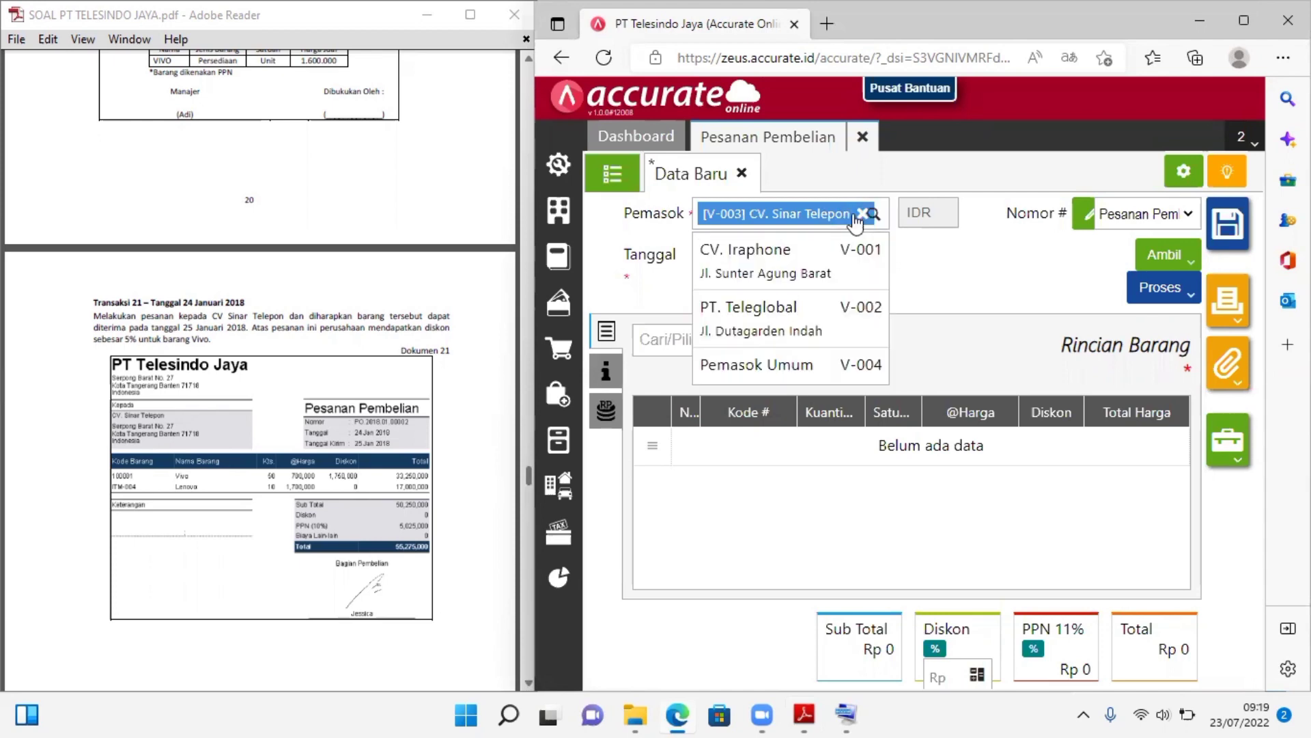
pyautogui.click(943, 300)
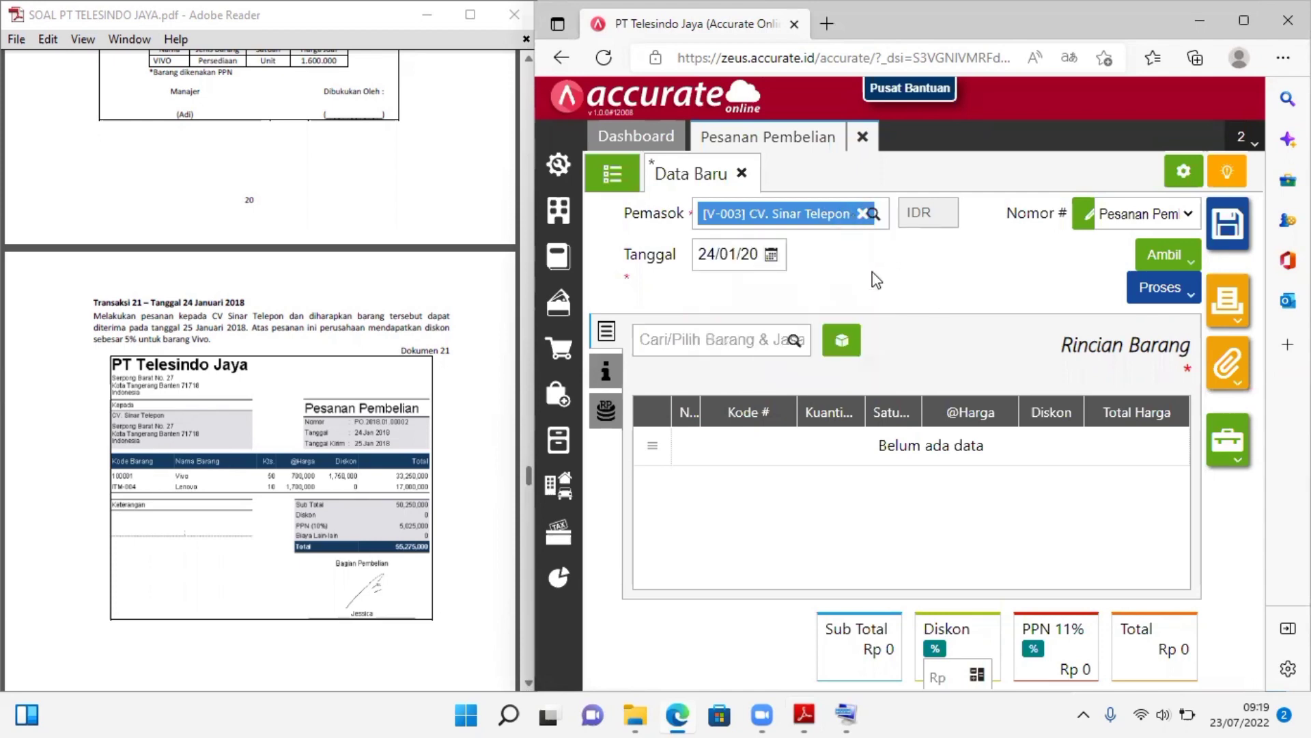
pyautogui.click(737, 253)
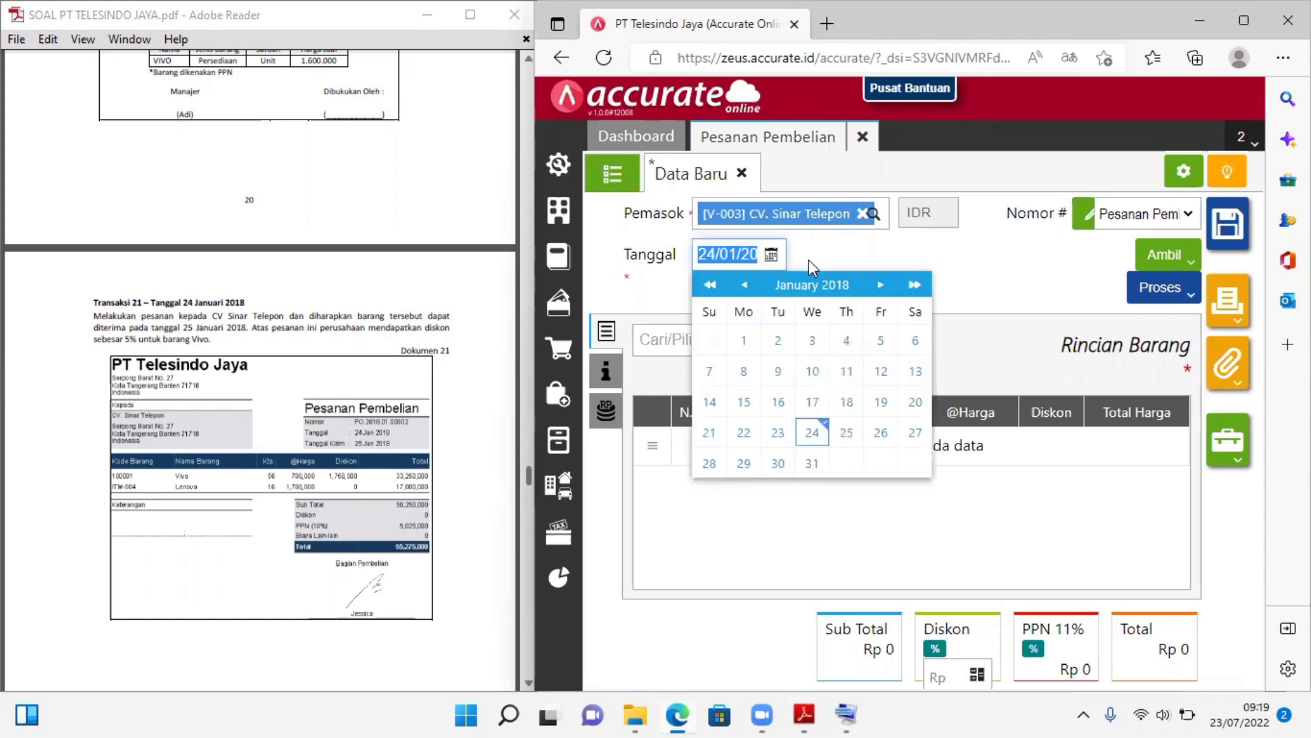
pyautogui.click(884, 263)
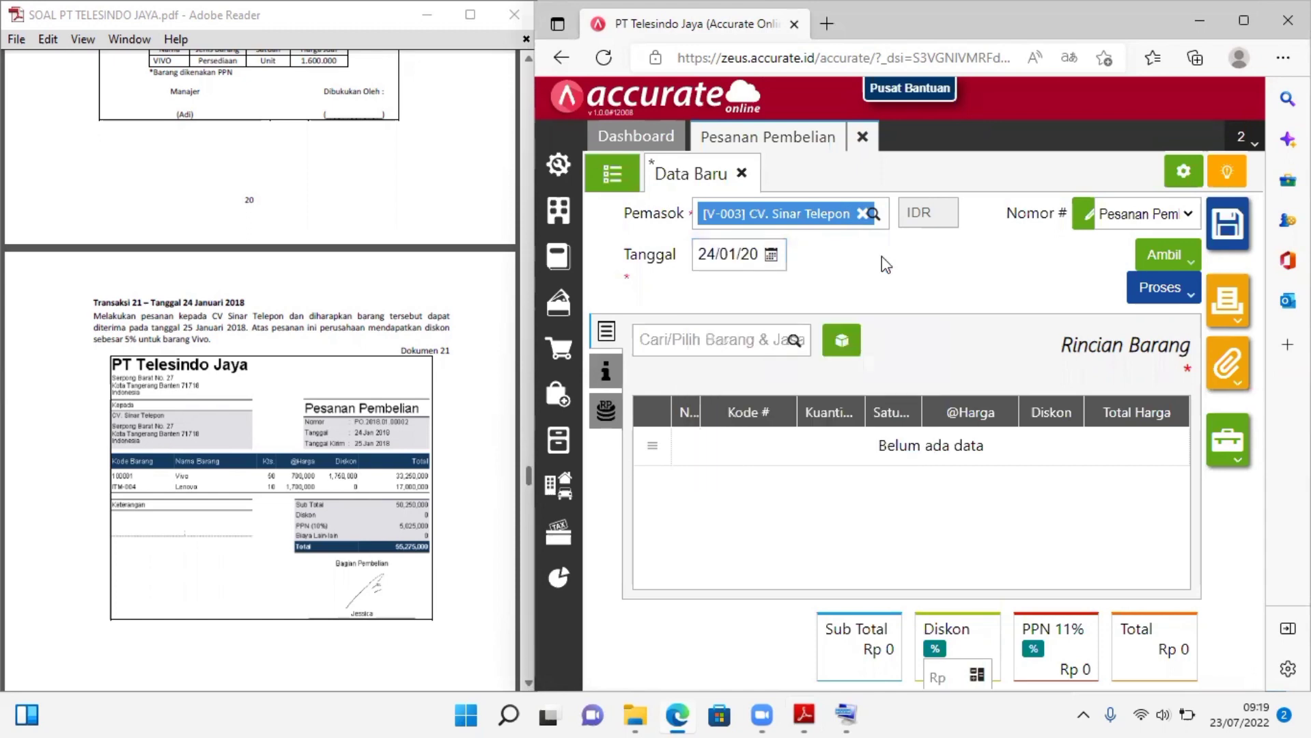
pyautogui.click(752, 253)
pyautogui.click(990, 263)
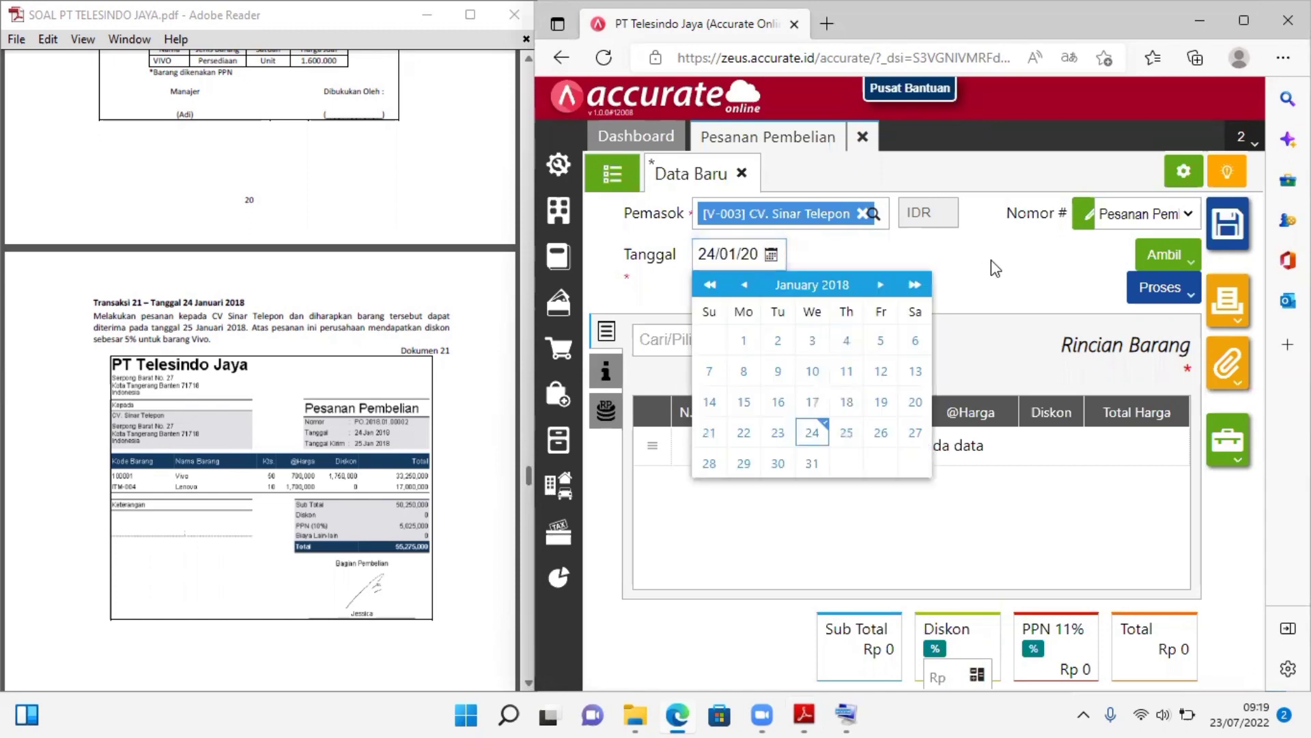
# Set the browser's page zoom to 90%
pyautogui.click(1195, 58)
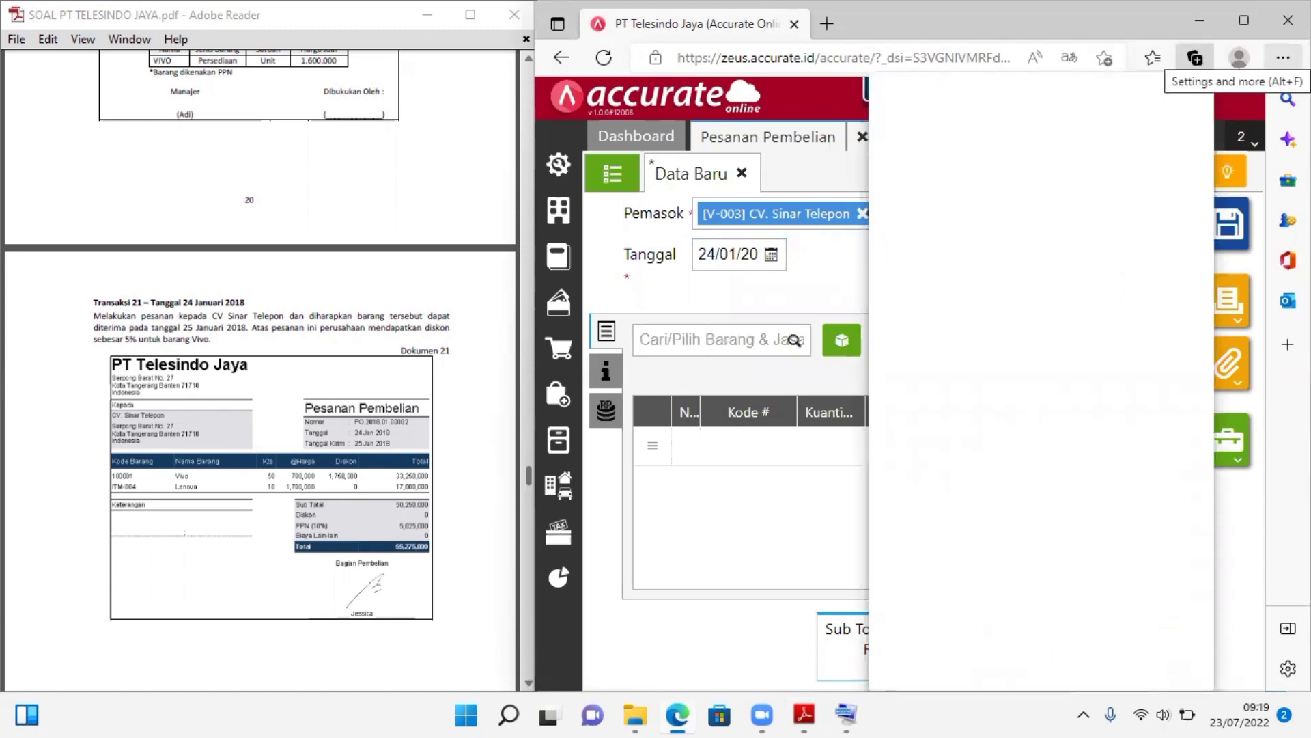
pyautogui.click(1283, 58)
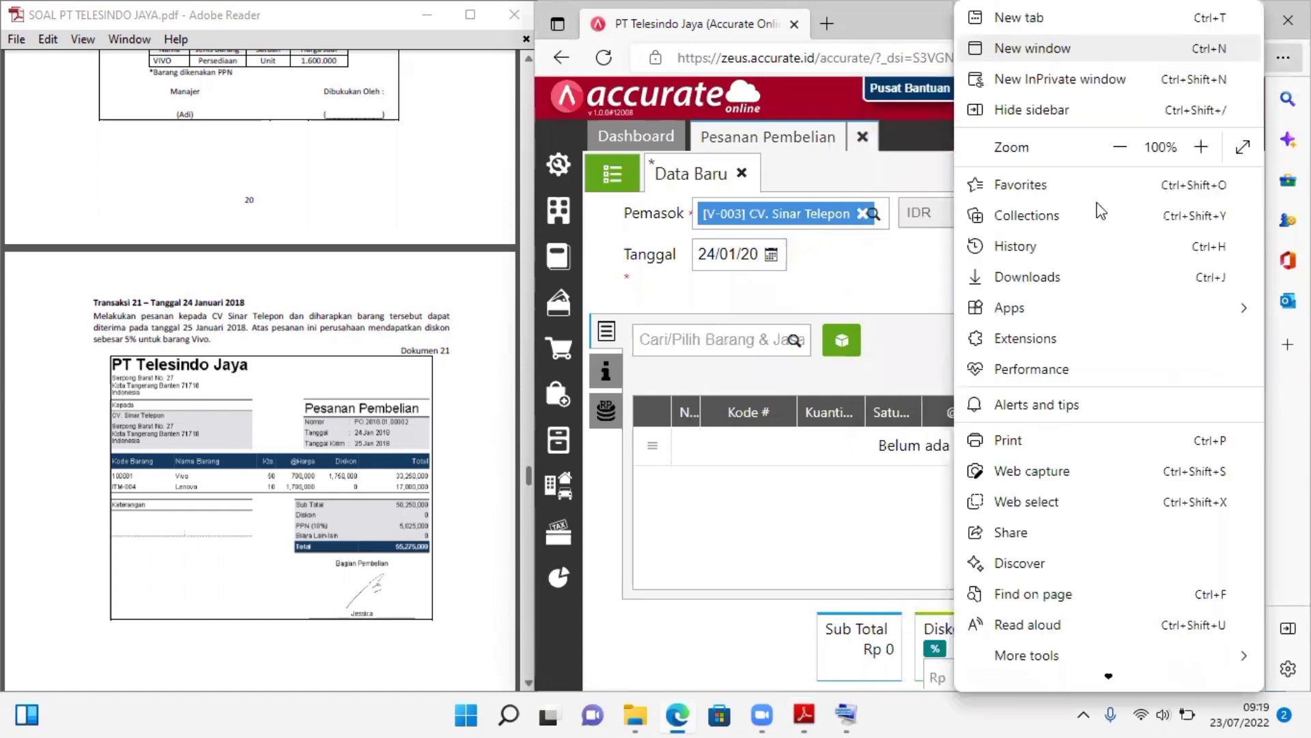
pyautogui.click(1120, 148)
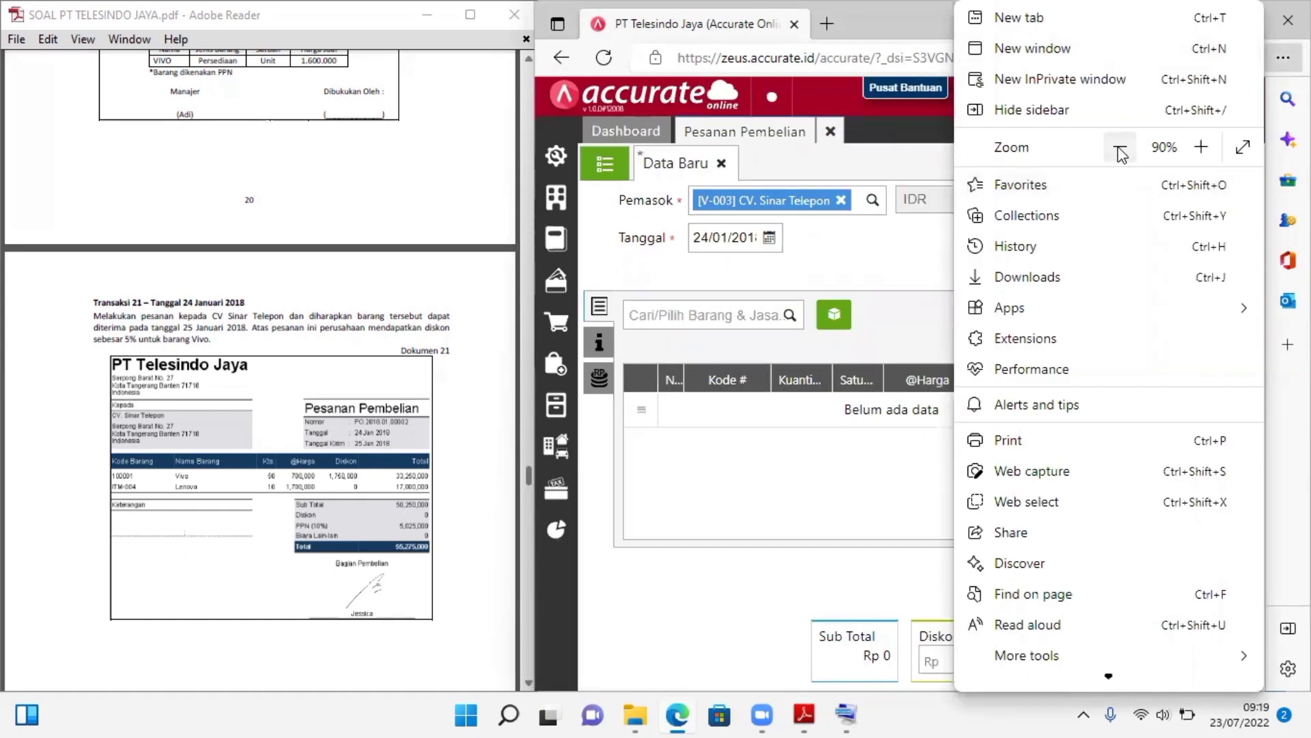
pyautogui.click(1120, 148)
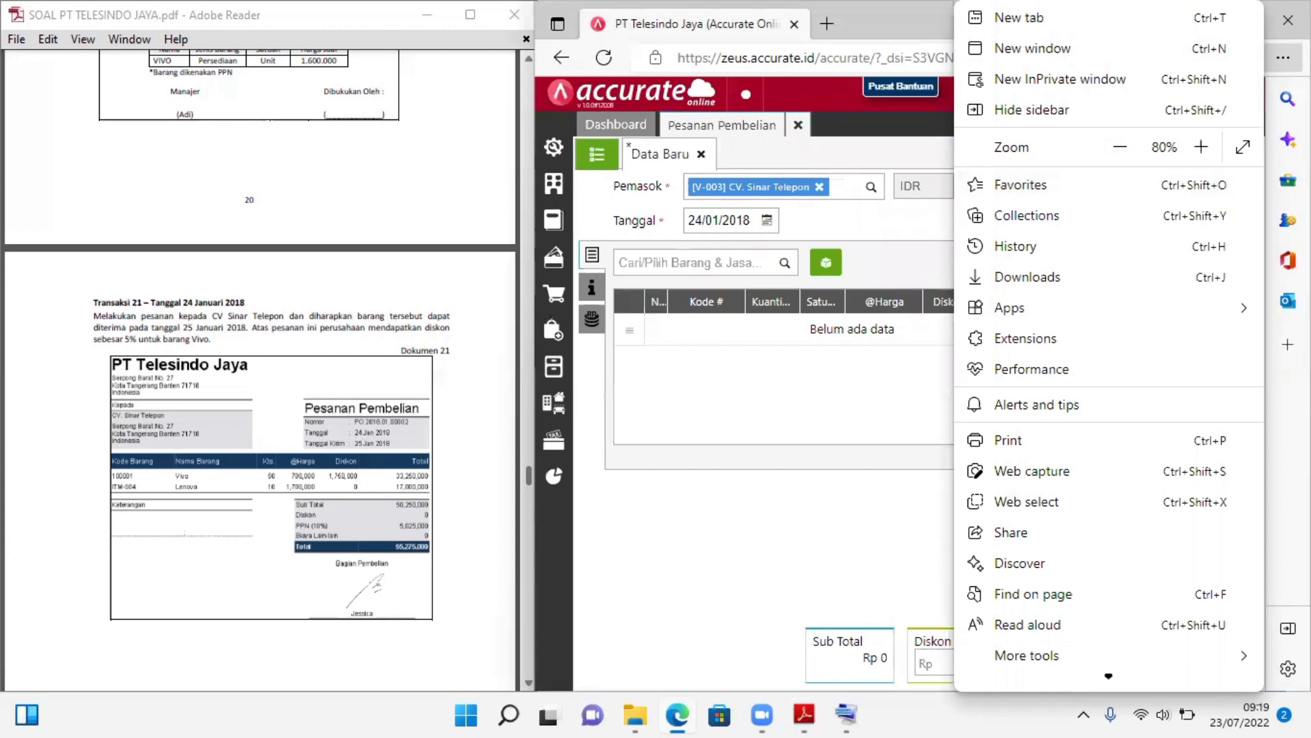
pyautogui.press('Escape')
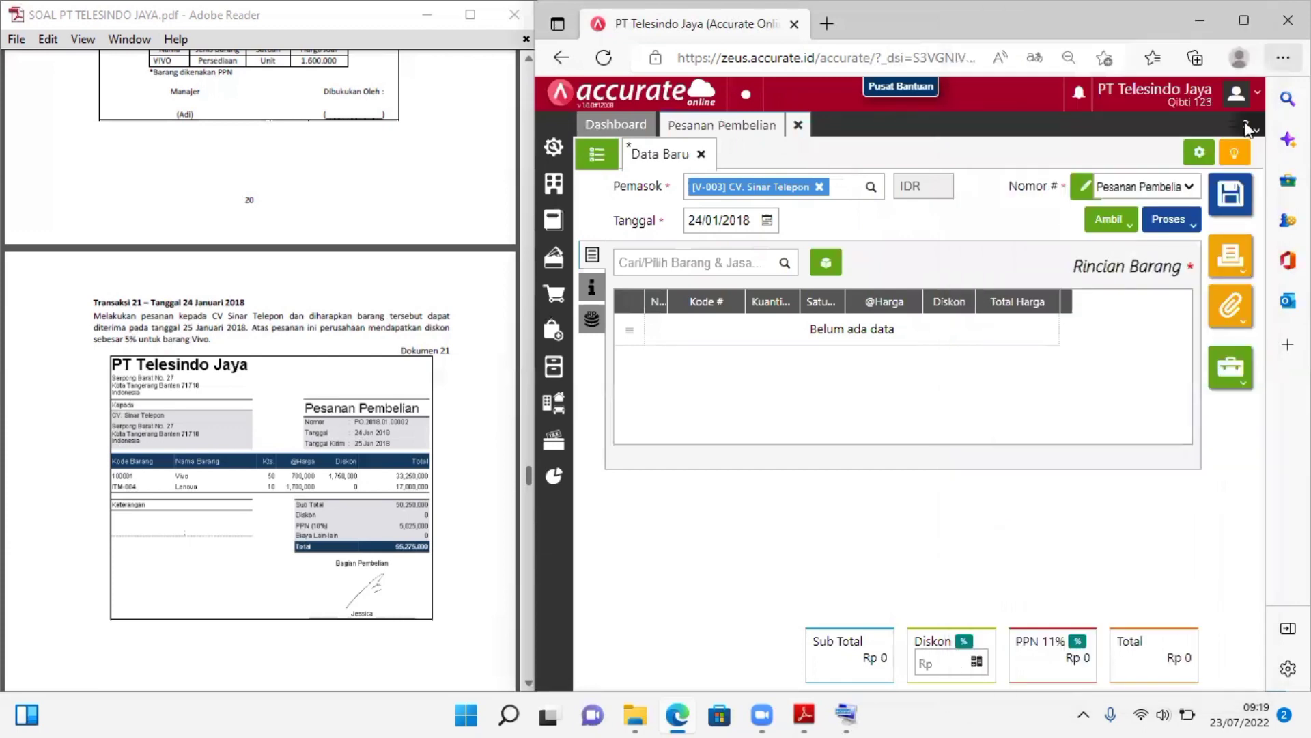
pyautogui.click(1283, 57)
pyautogui.click(1201, 148)
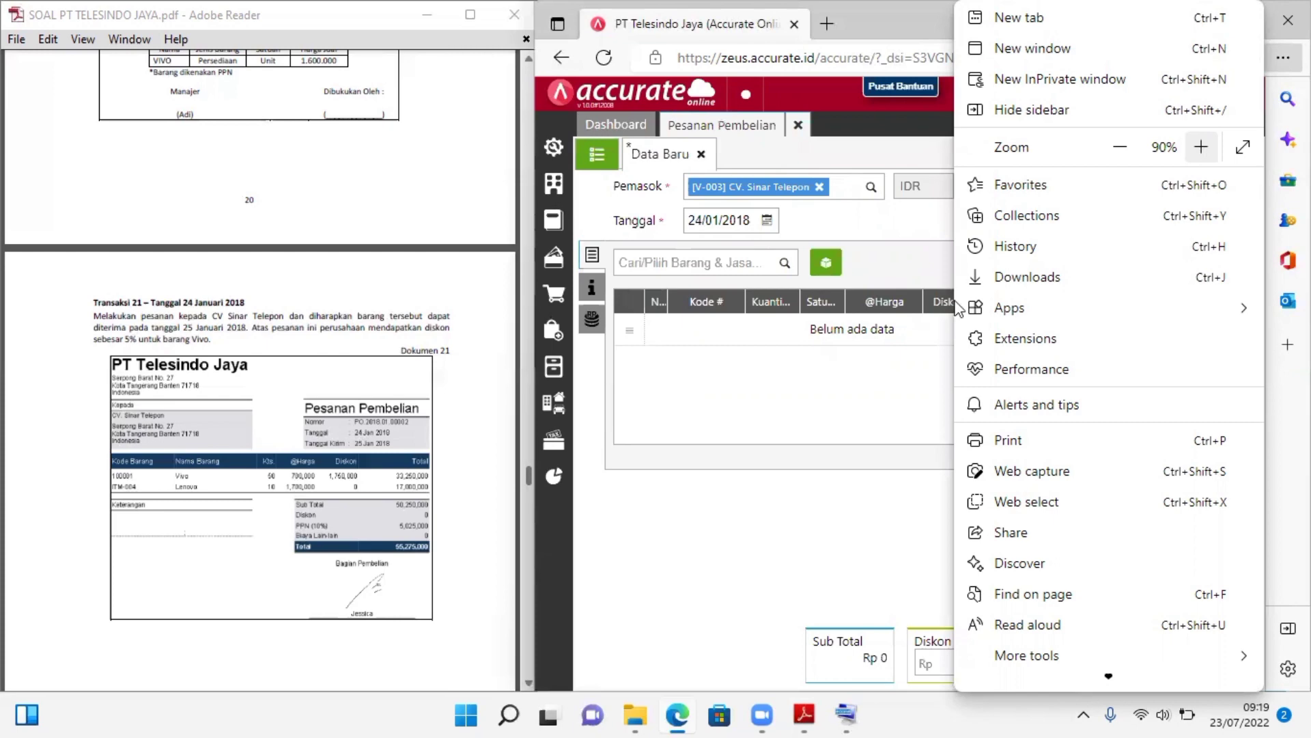
pyautogui.click(905, 277)
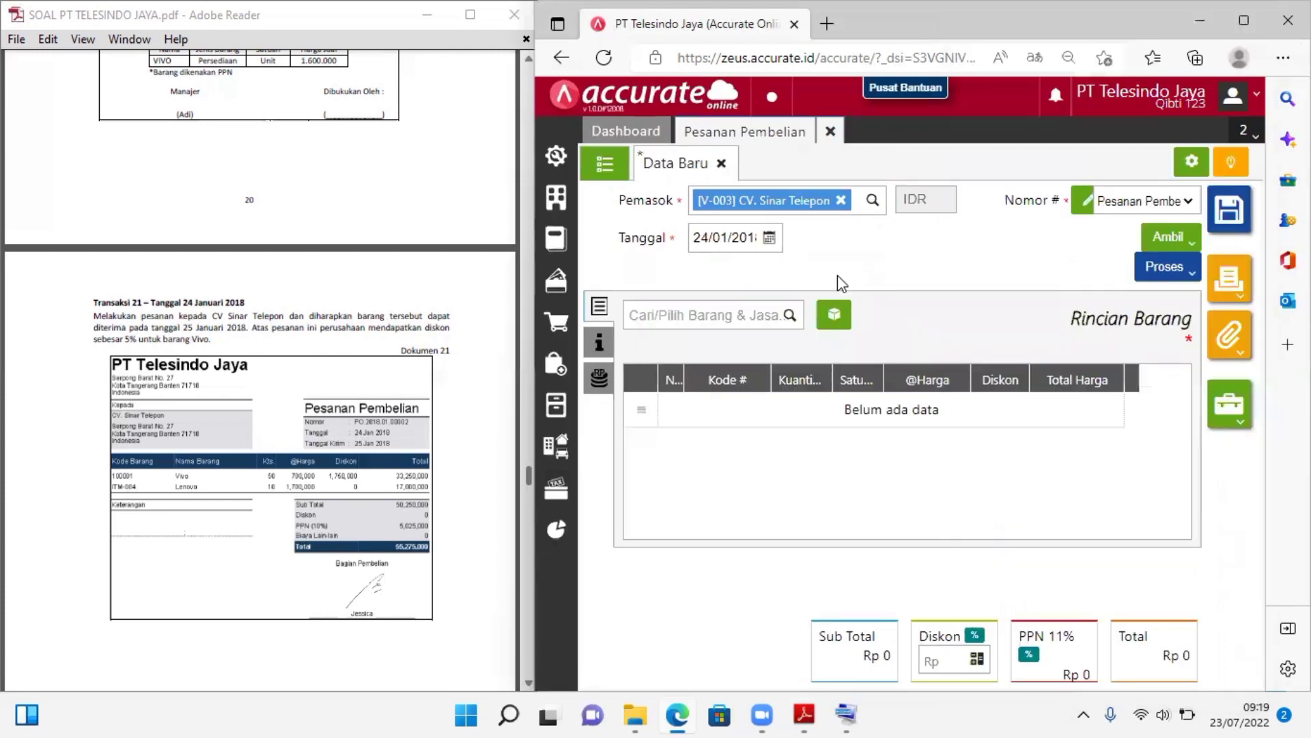
# Add item VIVO to the purchase order with a quantity of 50 units
pyautogui.click(791, 316)
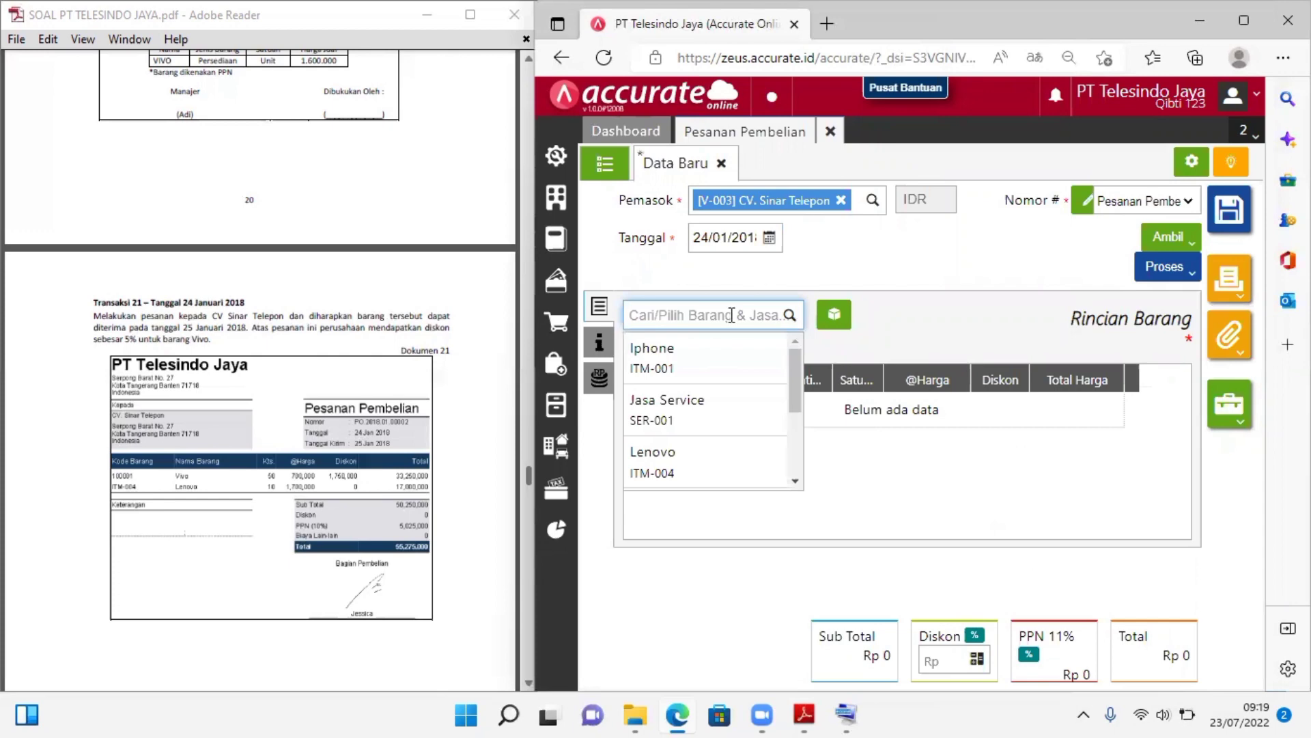
pyautogui.write('VIV')
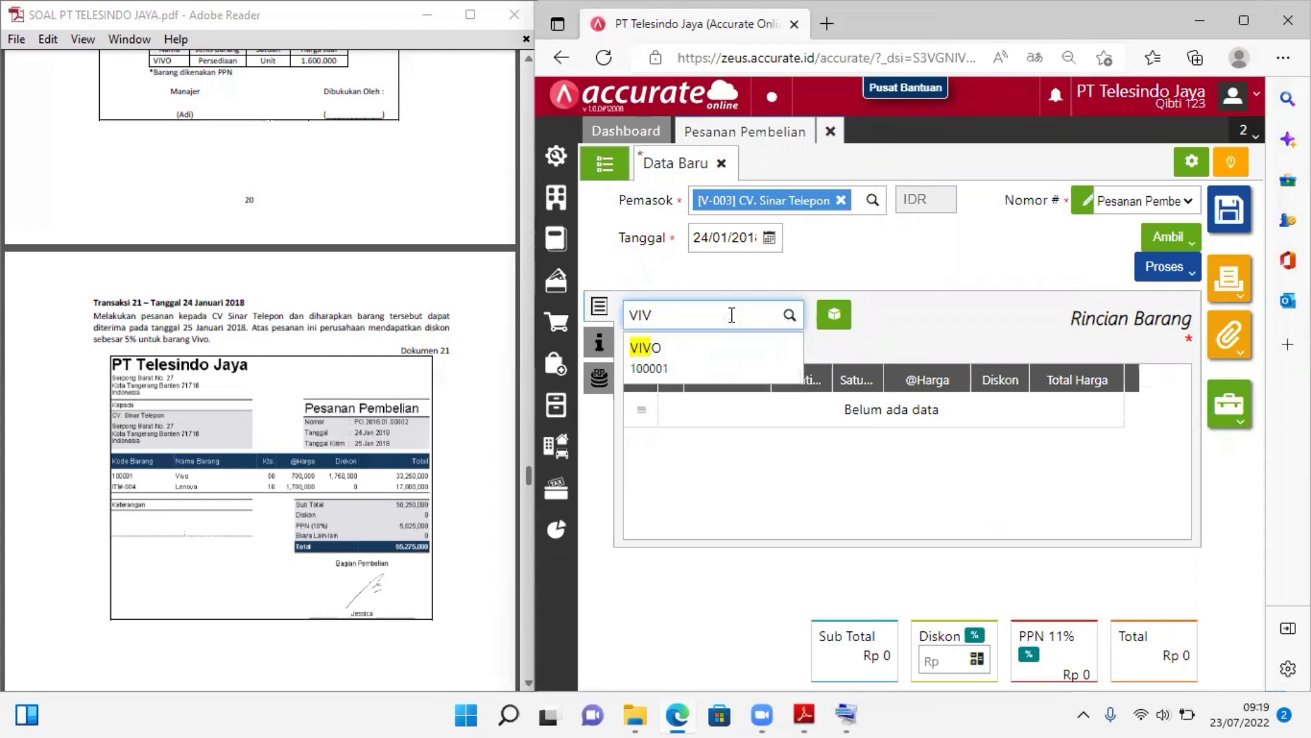
pyautogui.write('O')
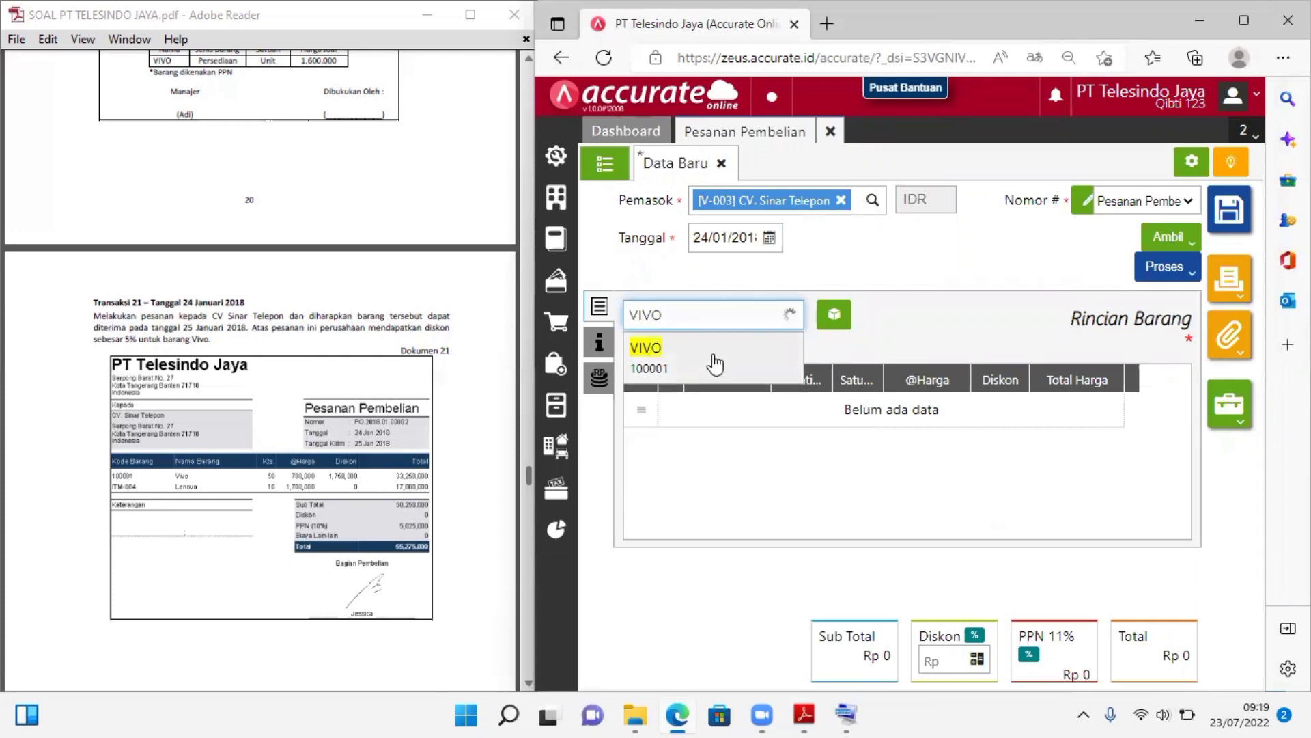
pyautogui.click(715, 364)
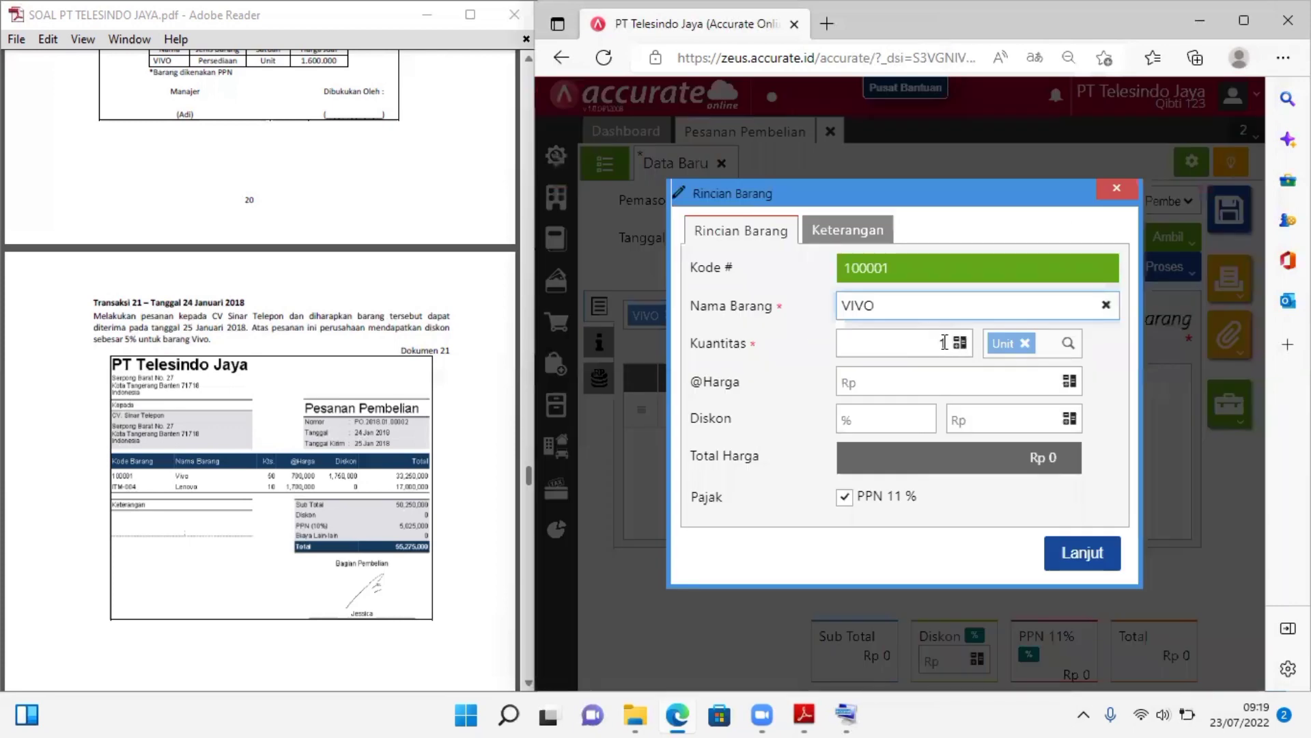
pyautogui.click(945, 343)
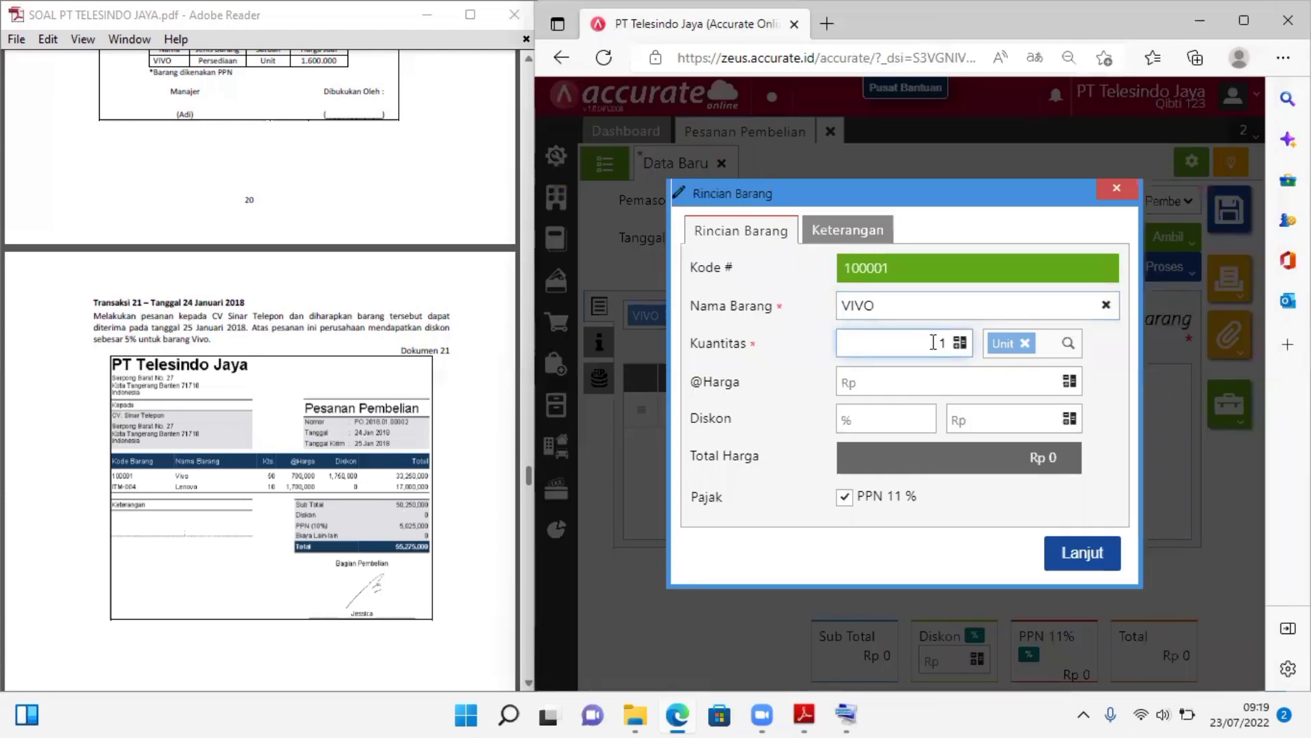
pyautogui.doubleClick(945, 342)
pyautogui.write('59')
pyautogui.press('BackSpace')
pyautogui.write('0')
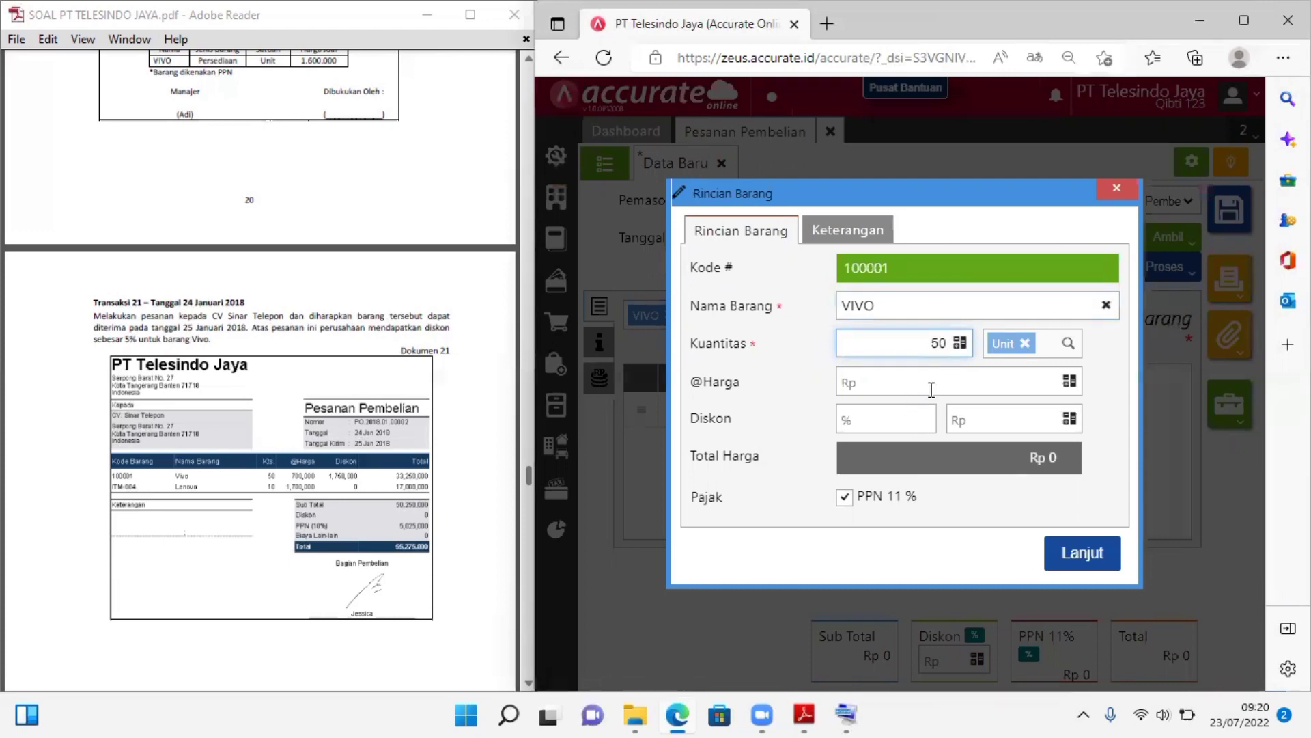
# Set VIVO's unit price to 700.000 with a 5% discount and add the line to the order
pyautogui.click(932, 388)
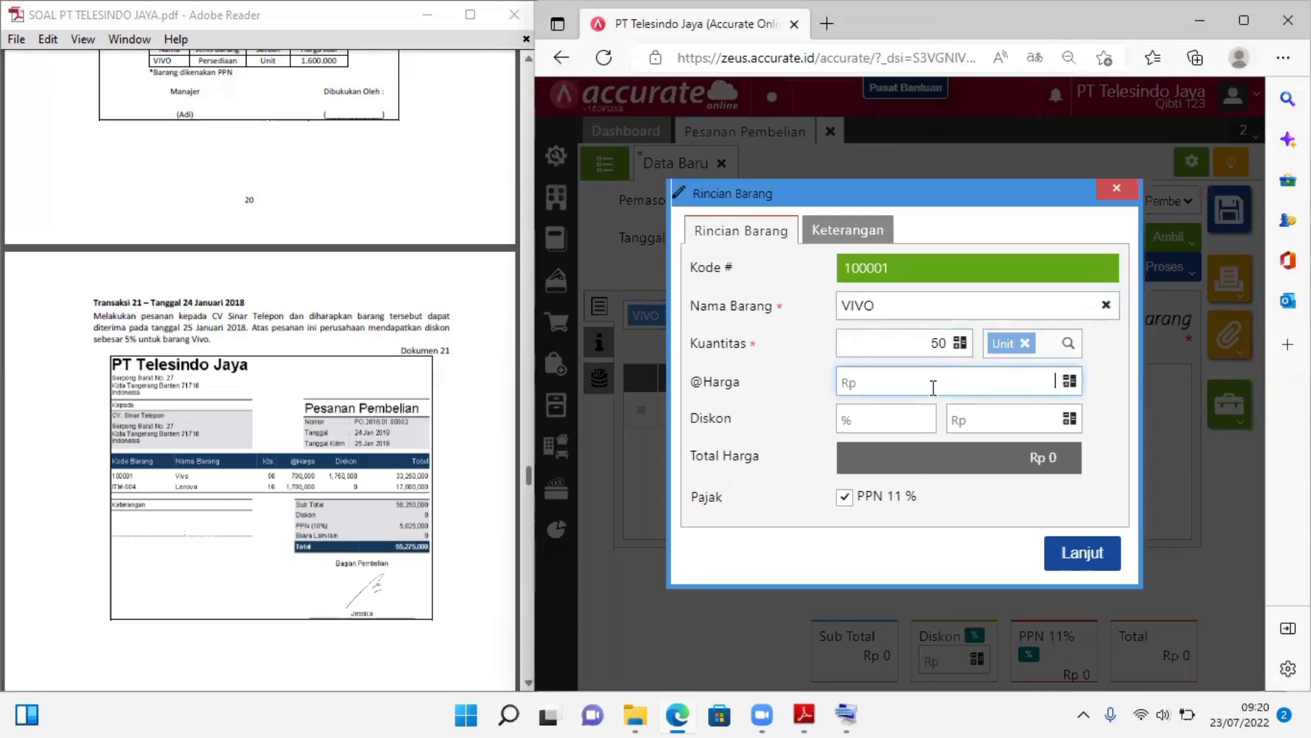
pyautogui.write('700.000')
pyautogui.click(885, 418)
pyautogui.write('5')
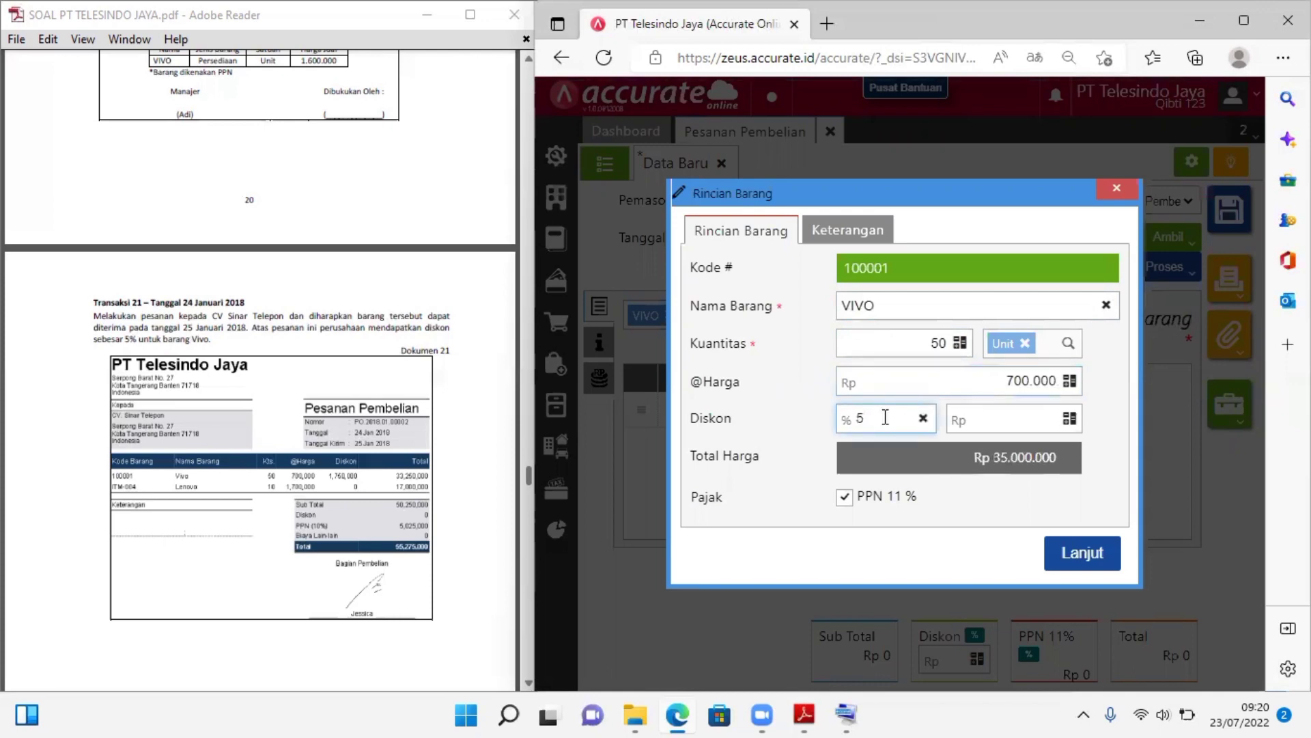
pyautogui.write('%')
pyautogui.click(1008, 418)
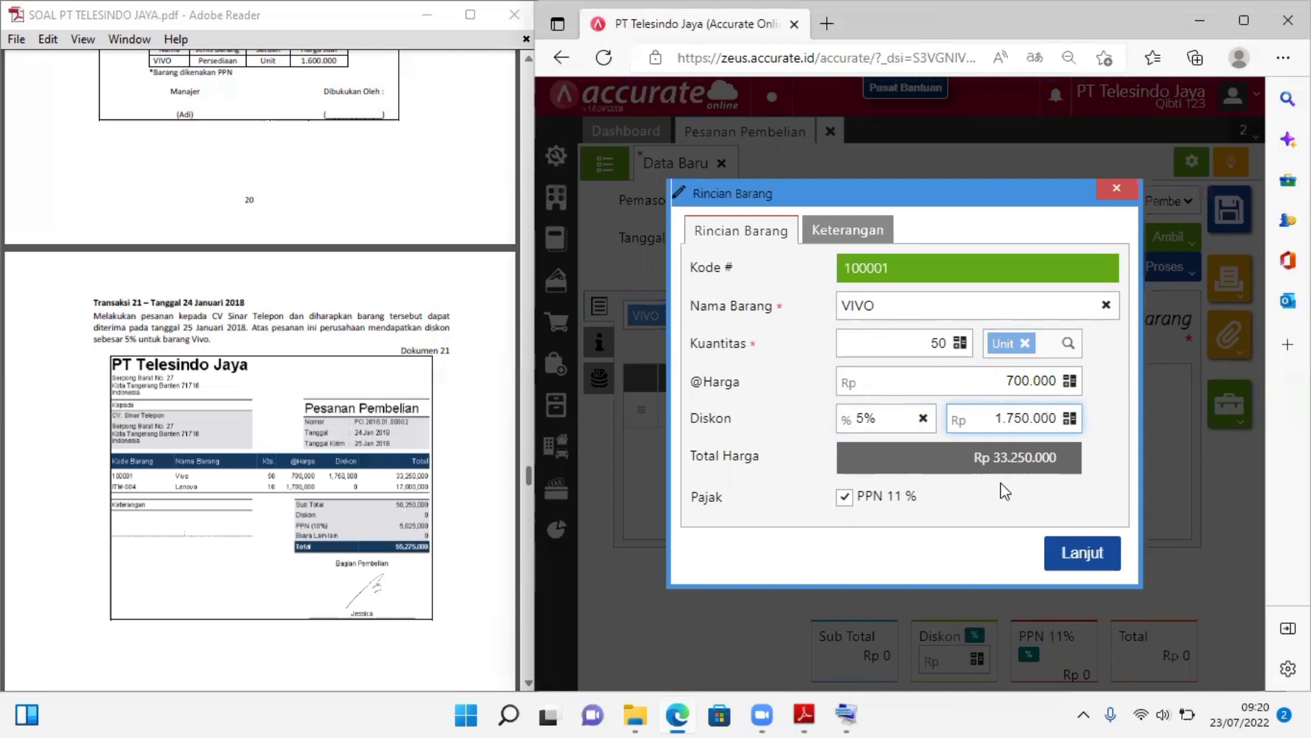
pyautogui.click(1072, 556)
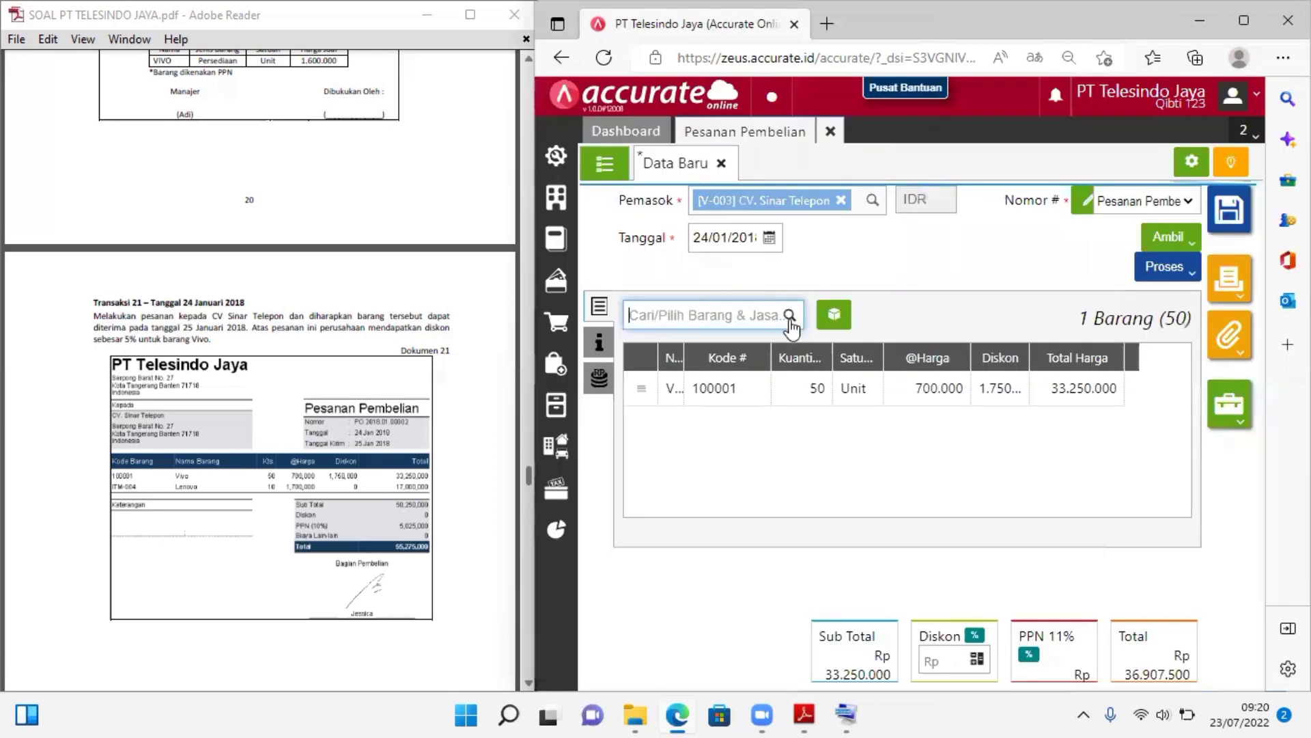
# Add item Lenovo (ITM-004) to the purchase order with a quantity of 10 units
pyautogui.click(790, 318)
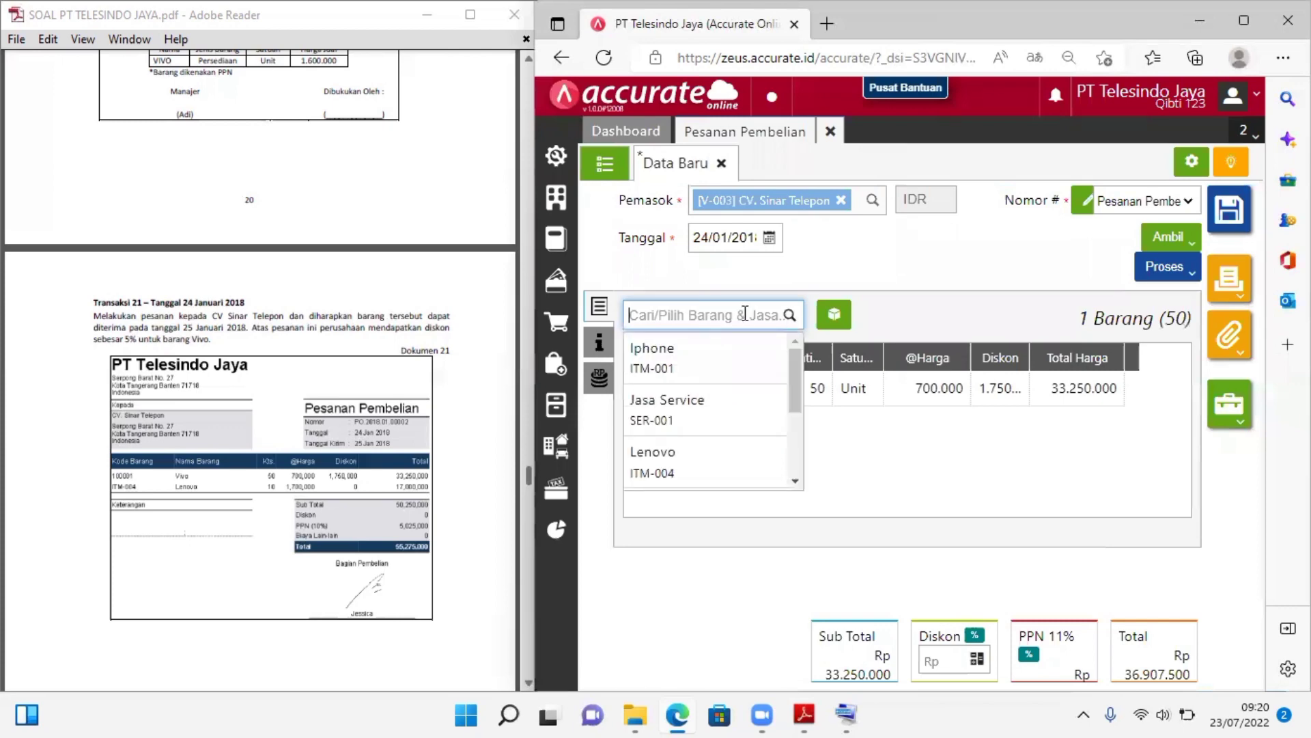
pyautogui.write('LENO')
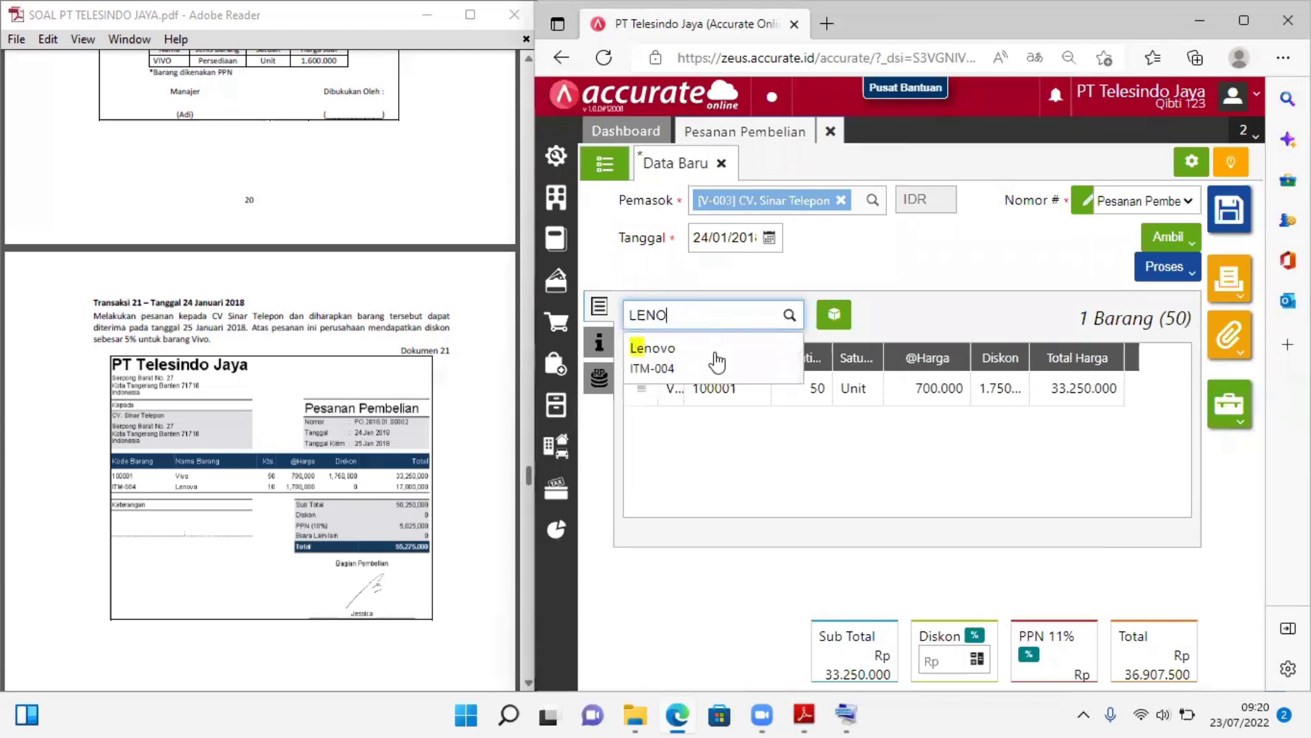
pyautogui.click(718, 362)
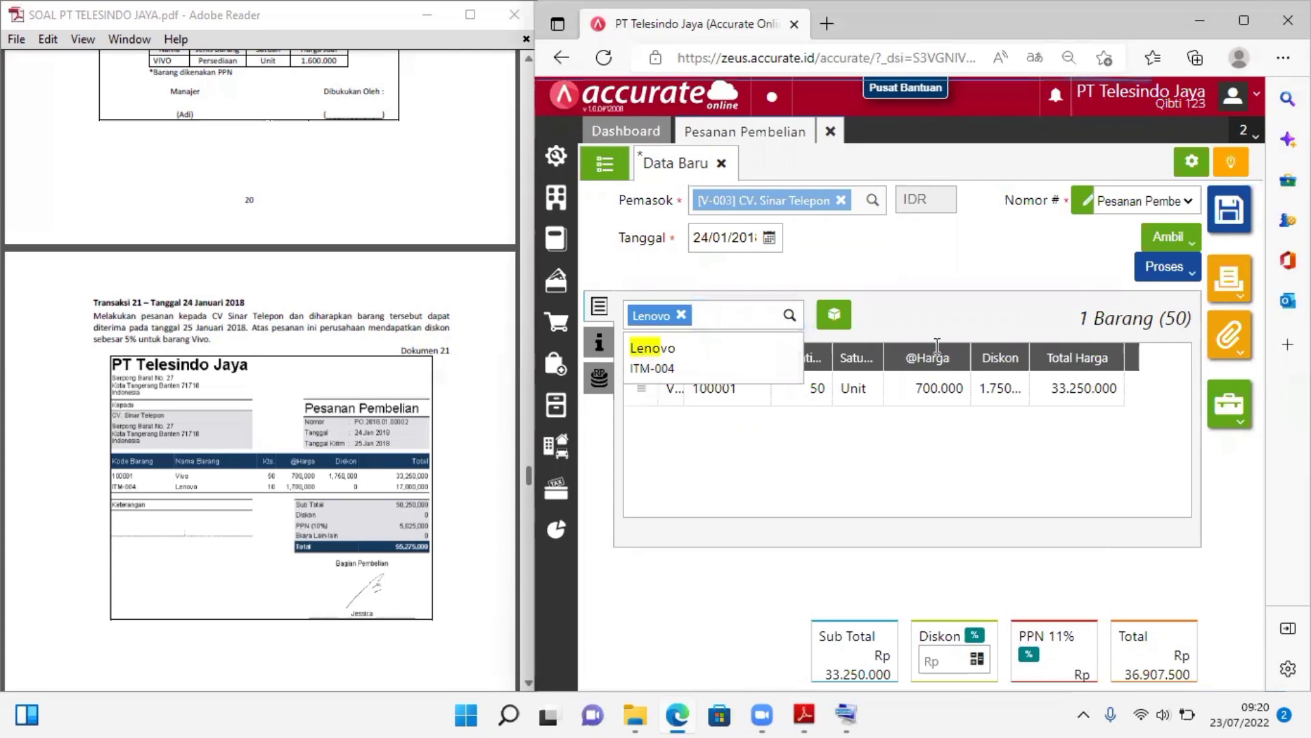
pyautogui.click(940, 345)
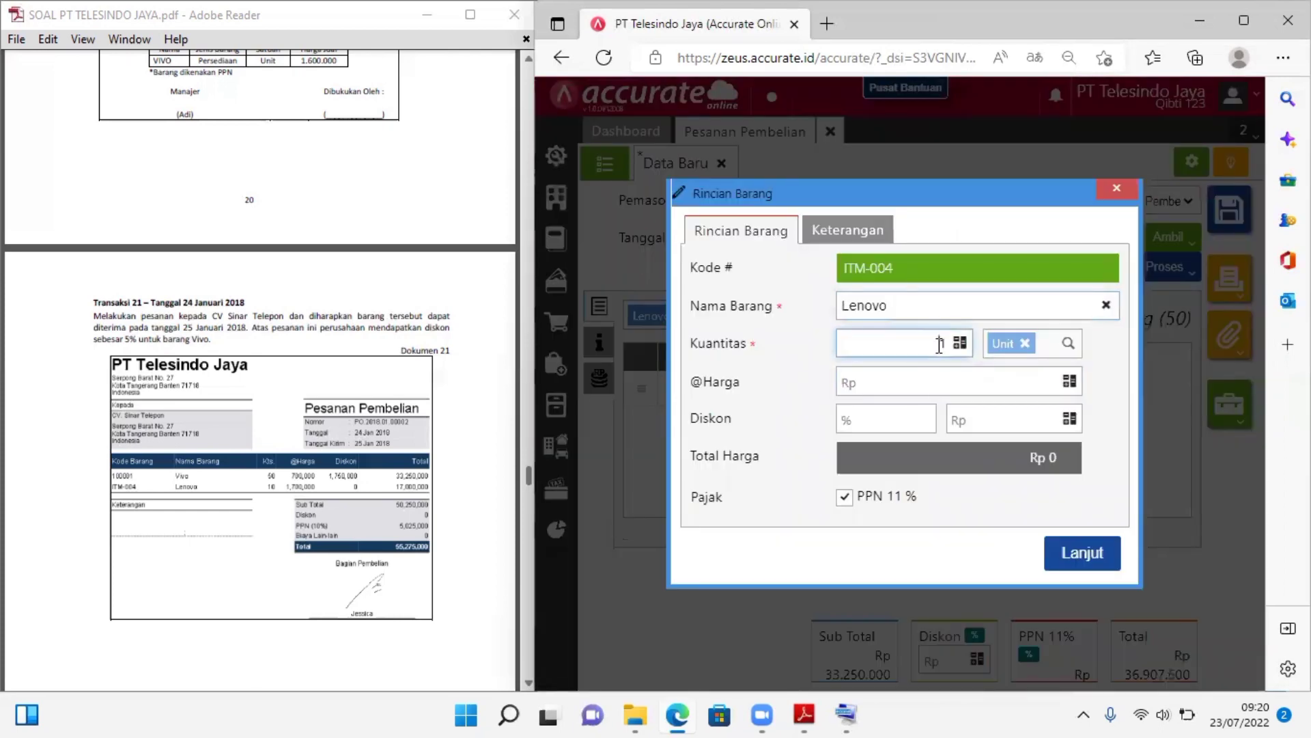
pyautogui.write('10')
# Set Lenovo's unit price to 1.700.000 without a discount and add the line to the order
pyautogui.click(1025, 381)
pyautogui.write('1.7')
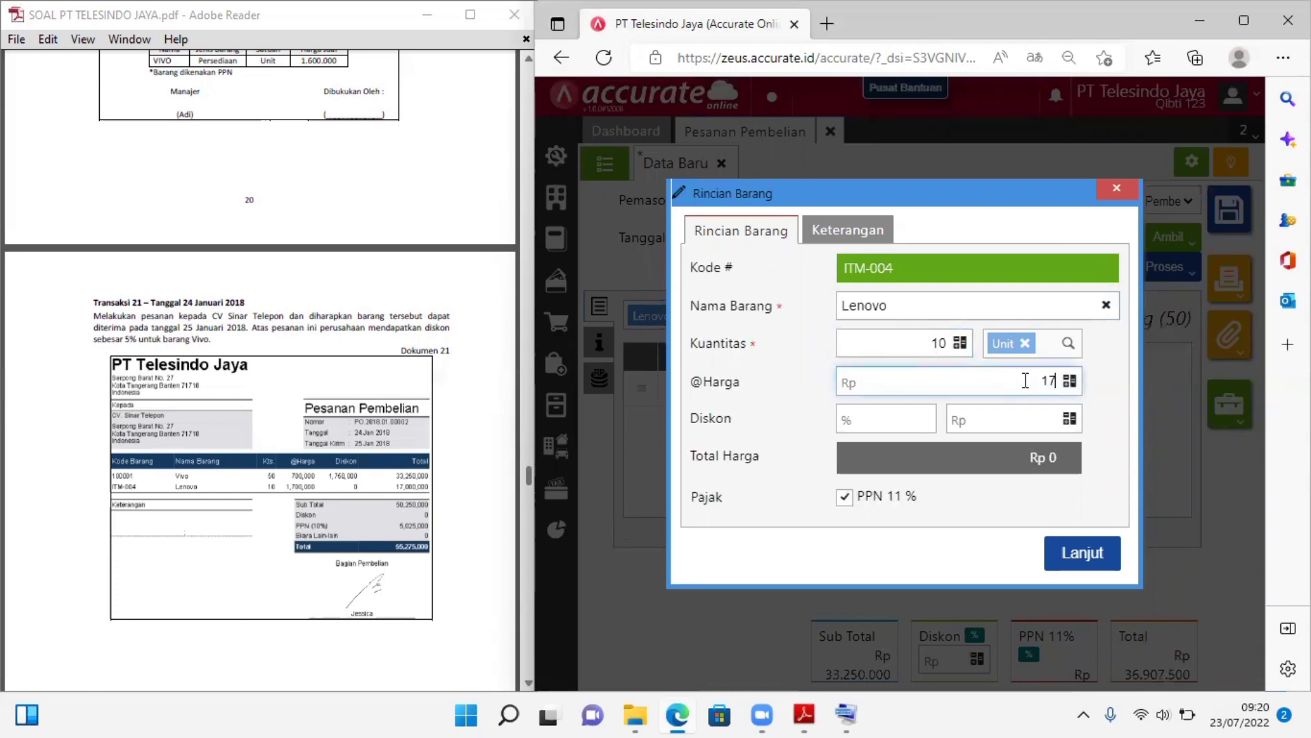
pyautogui.write('00.000')
pyautogui.click(932, 445)
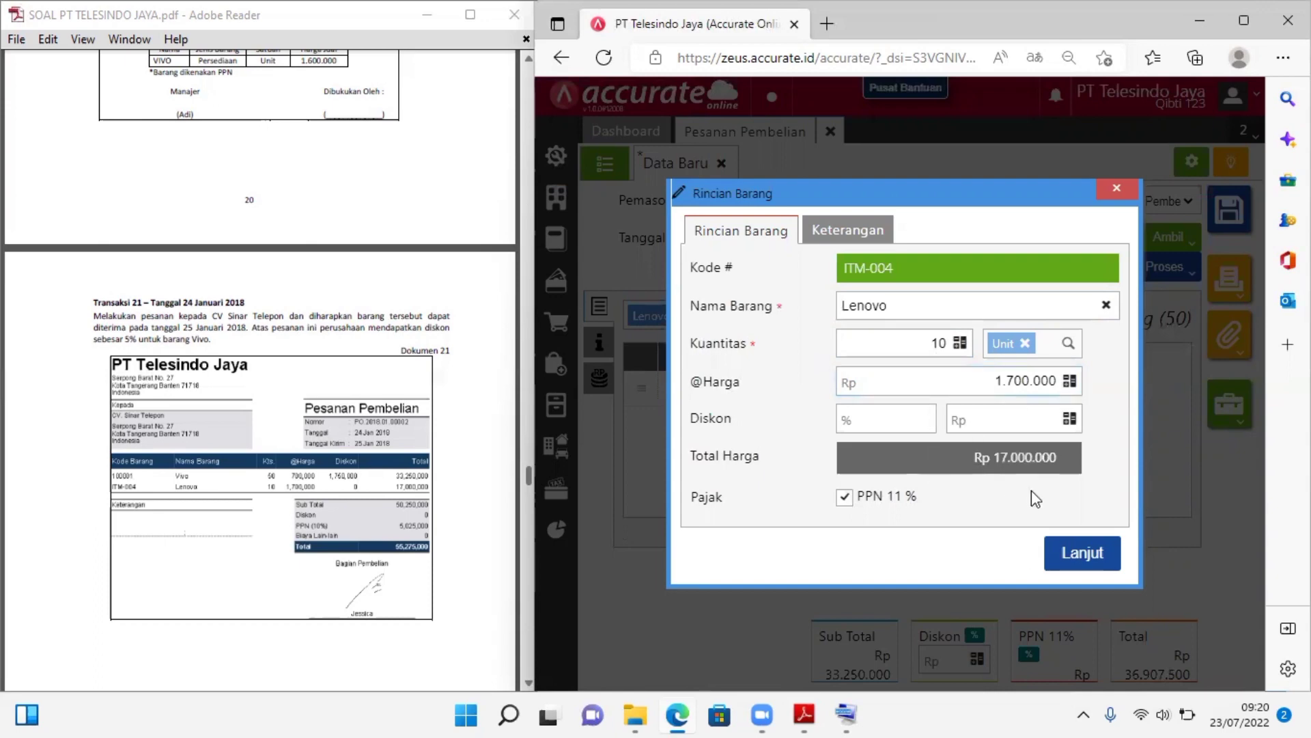
pyautogui.click(1072, 554)
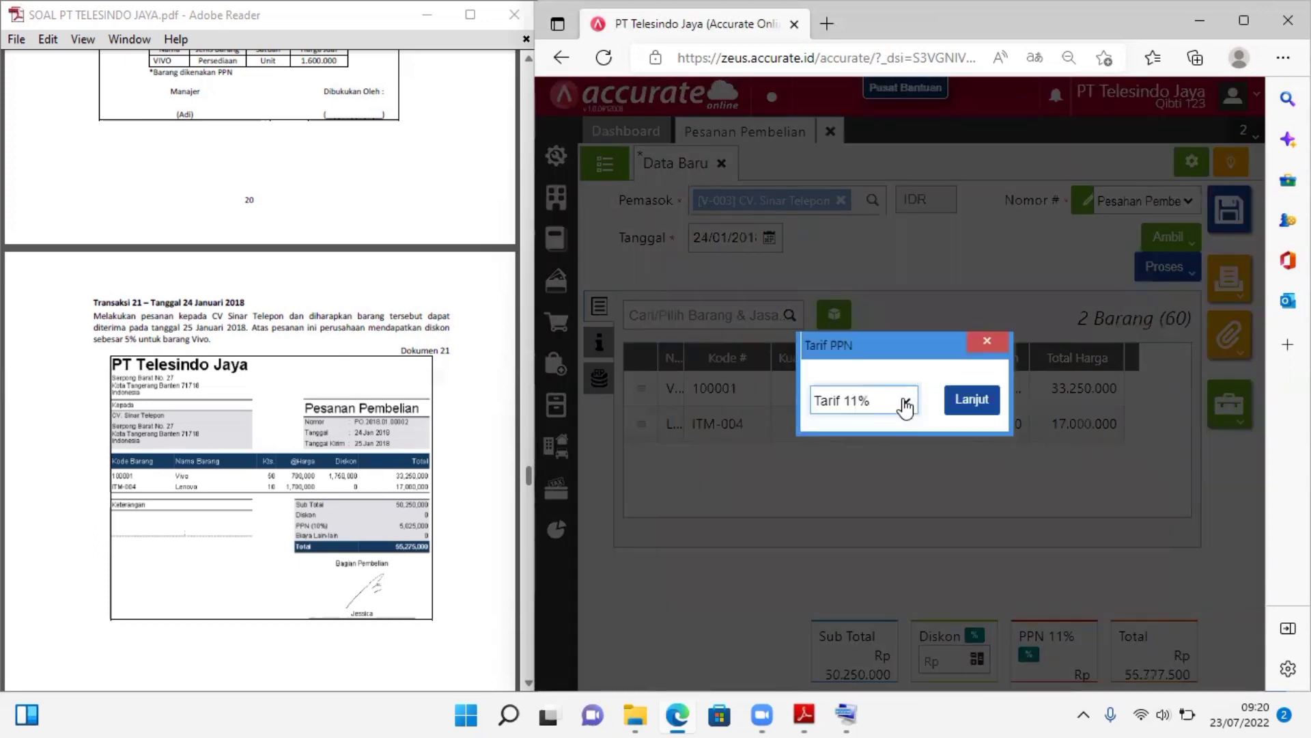
# Change the purchase order's PPN rate to 10%
pyautogui.click(885, 407)
pyautogui.click(887, 420)
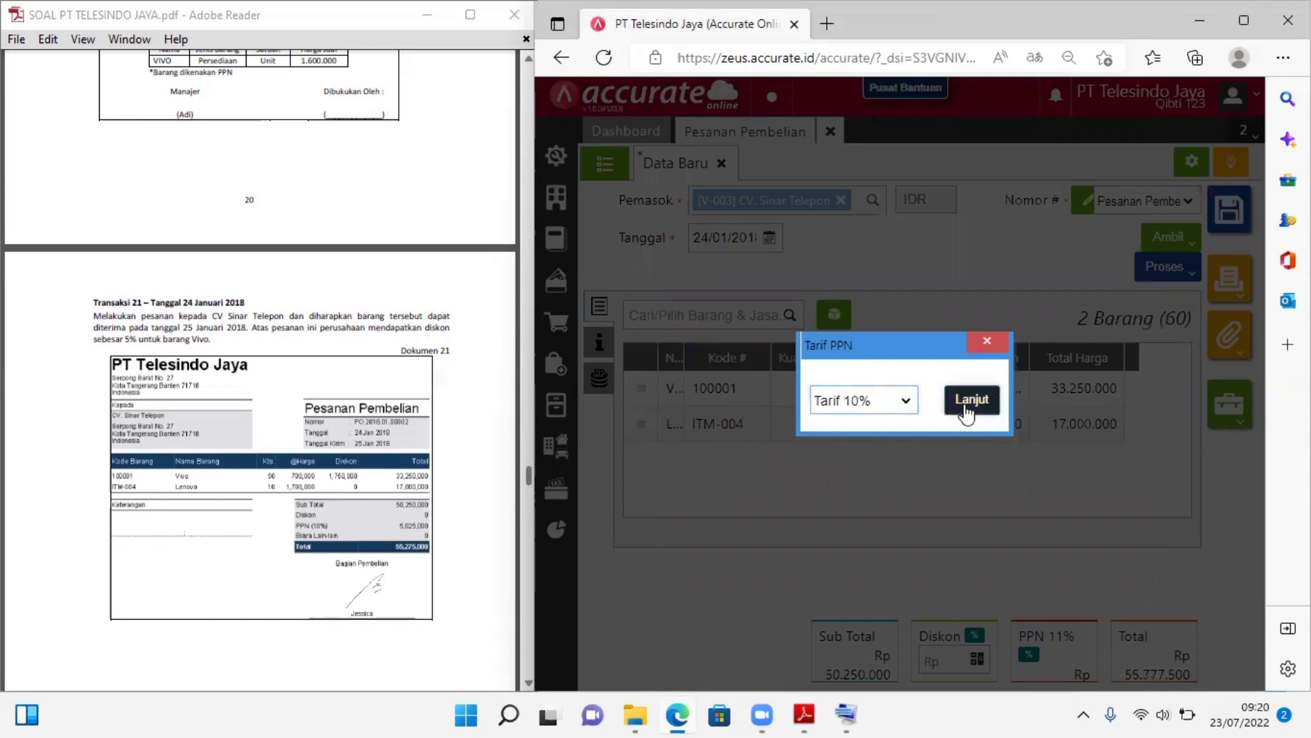
pyautogui.click(971, 400)
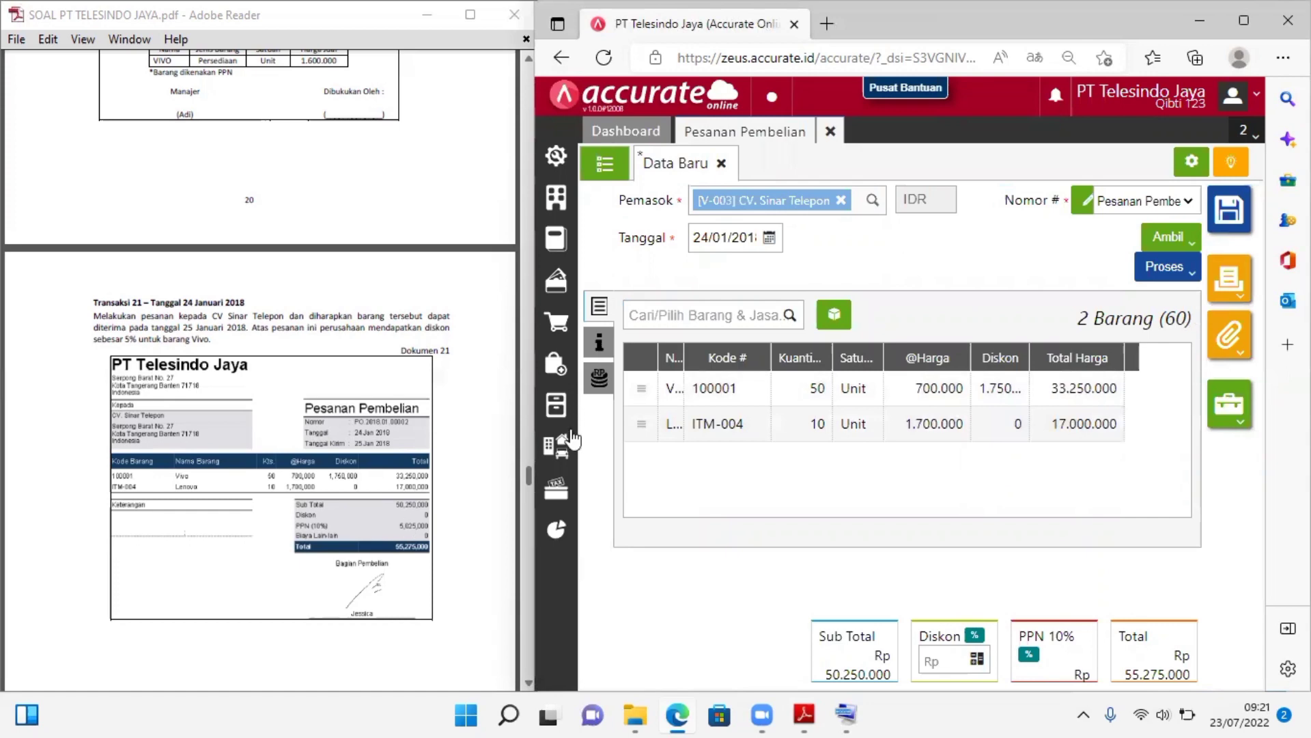
# Set the purchase order's delivery date to 25/01/2018 in its additional information
pyautogui.click(601, 342)
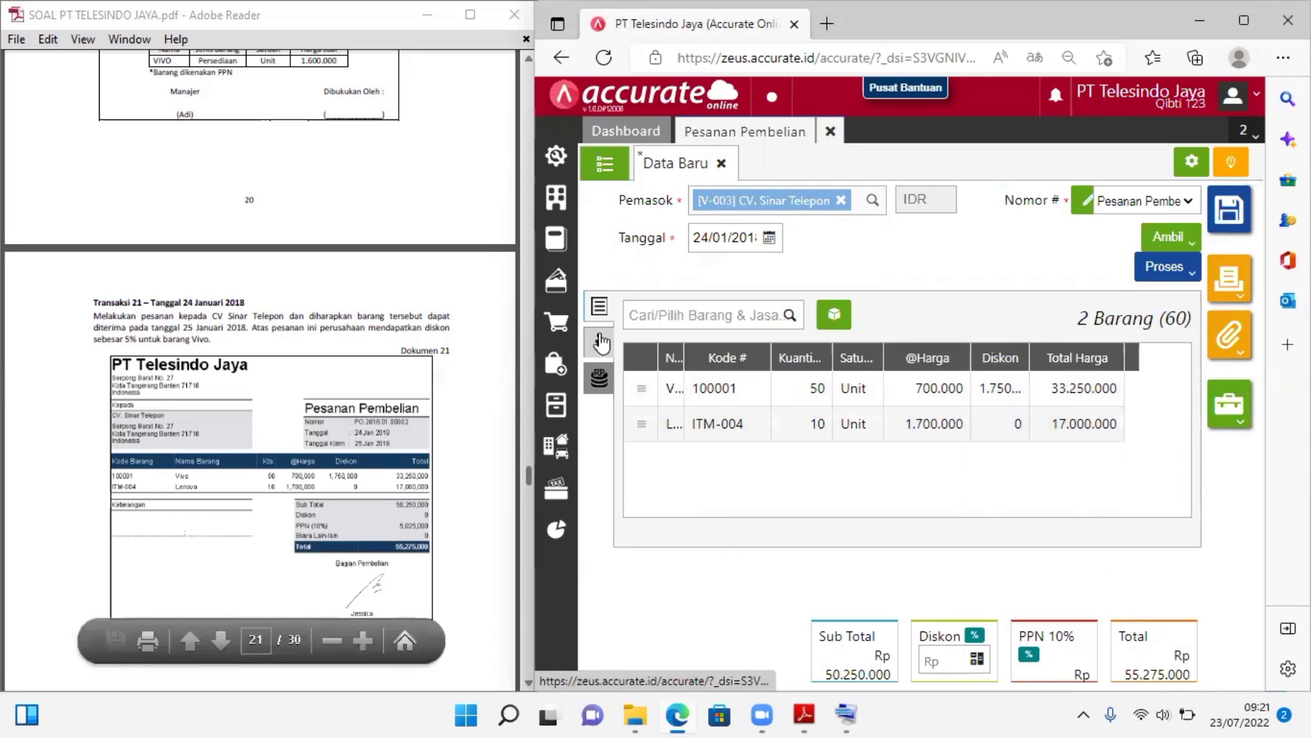
pyautogui.click(764, 482)
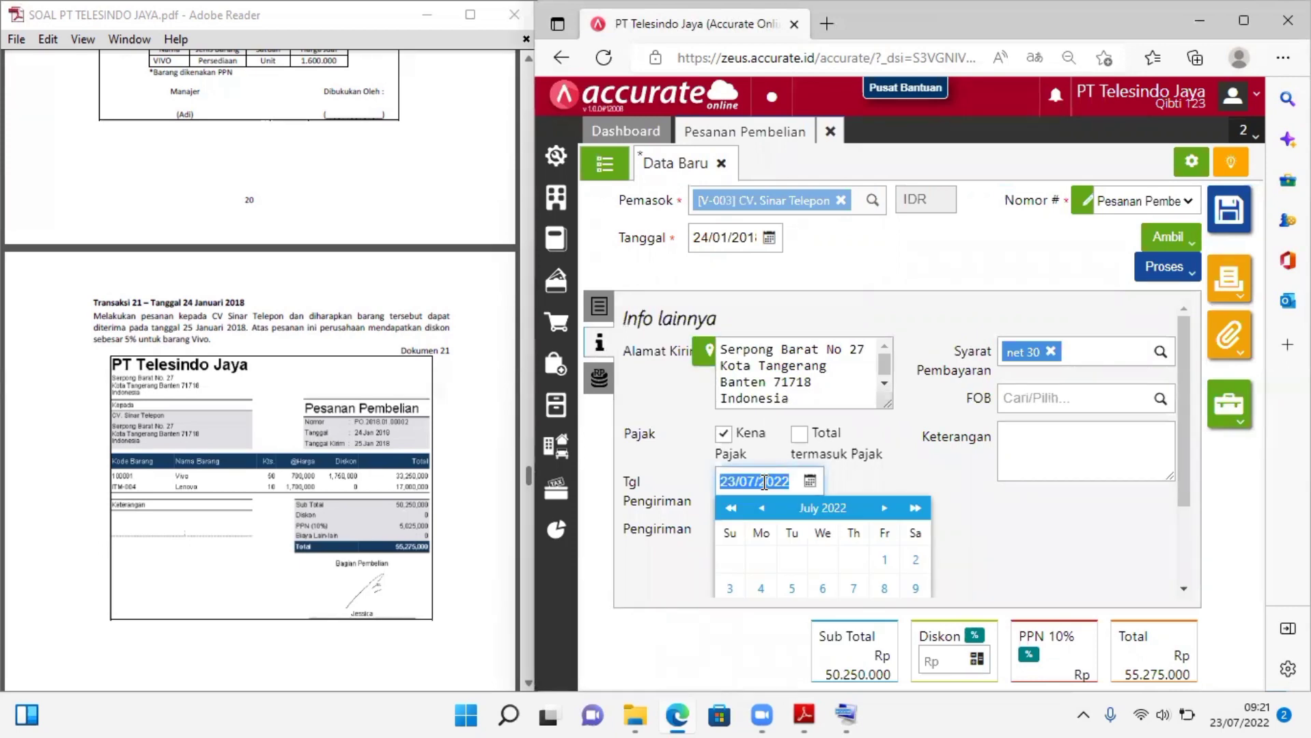
pyautogui.write('25/__/____')
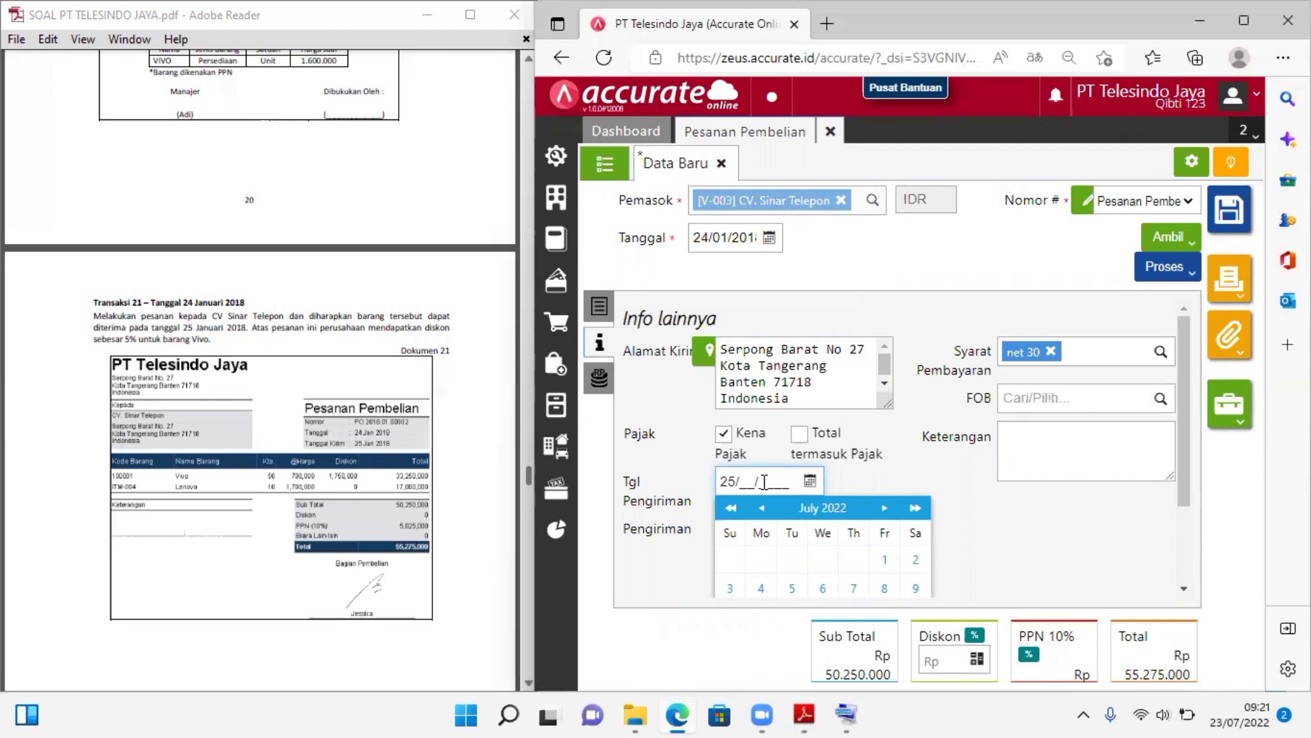
pyautogui.write('012018')
pyautogui.click(900, 481)
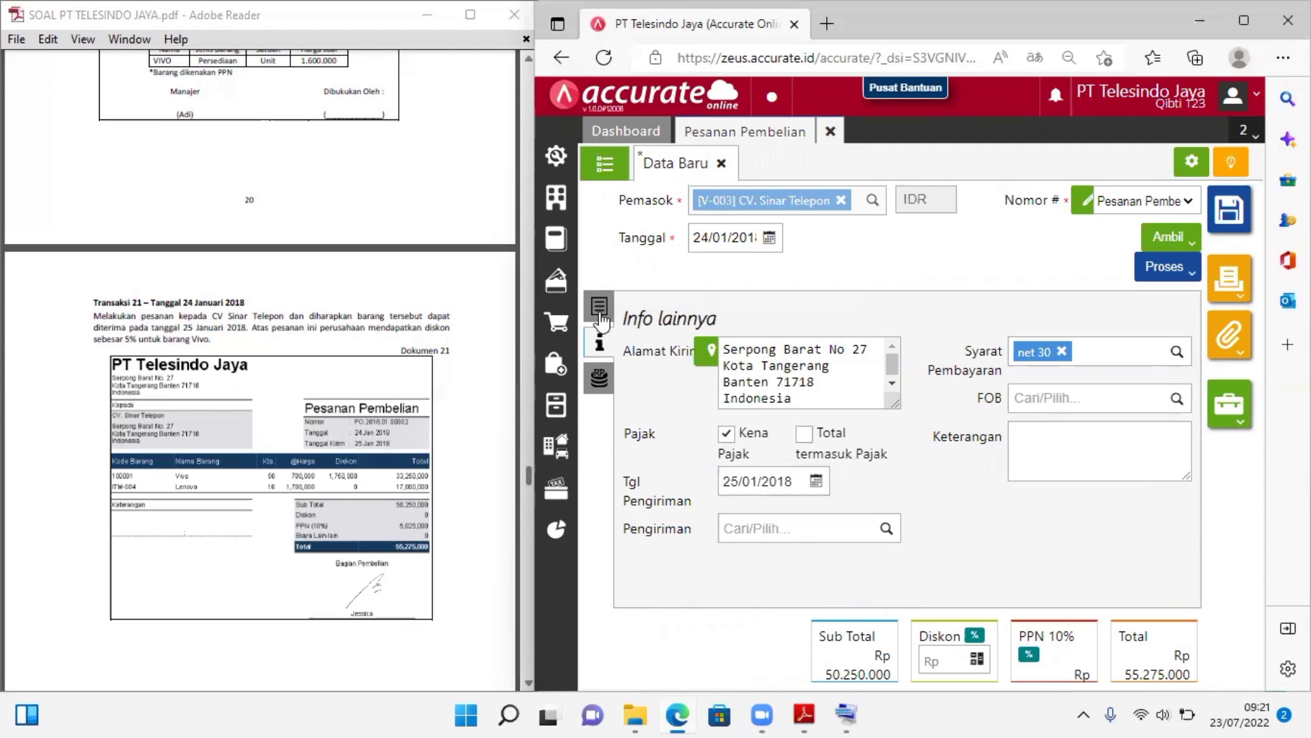
# Review the order's other costs, item lines and totals, and look ahead to Transaksi 22 in the case PDF
pyautogui.click(601, 349)
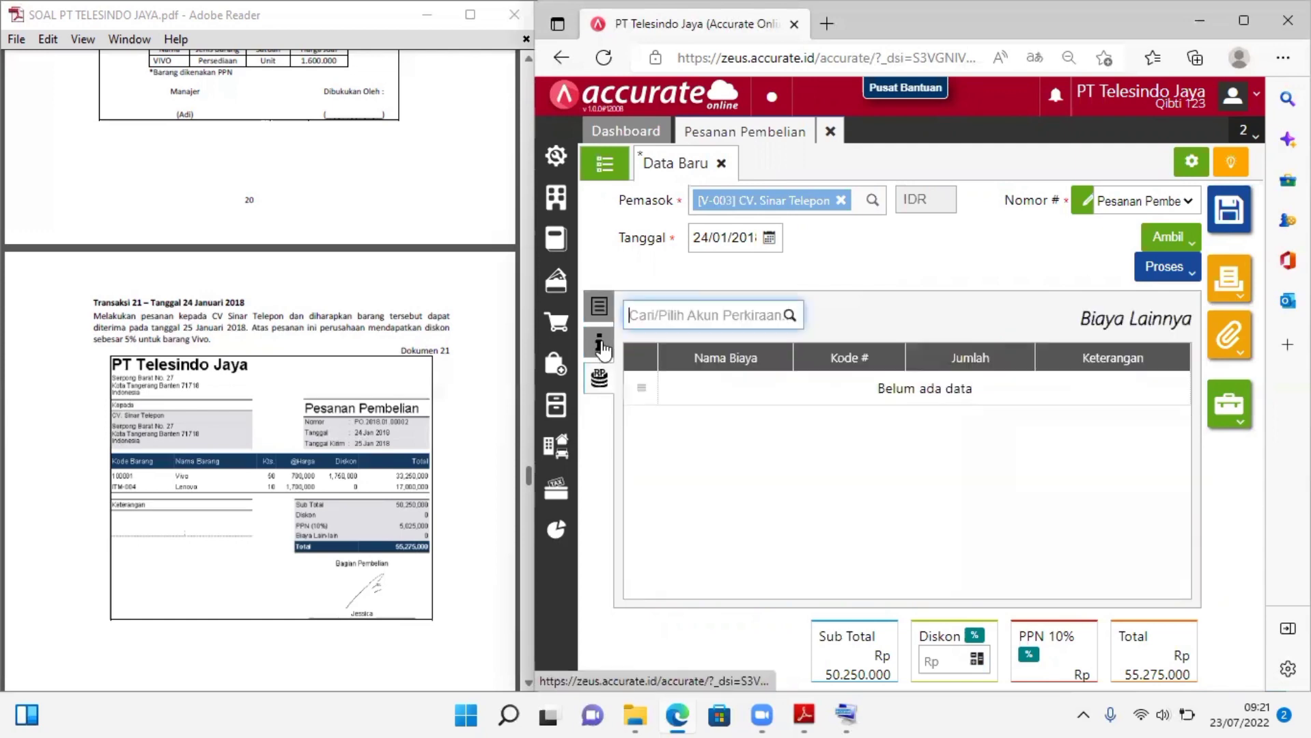
pyautogui.click(599, 305)
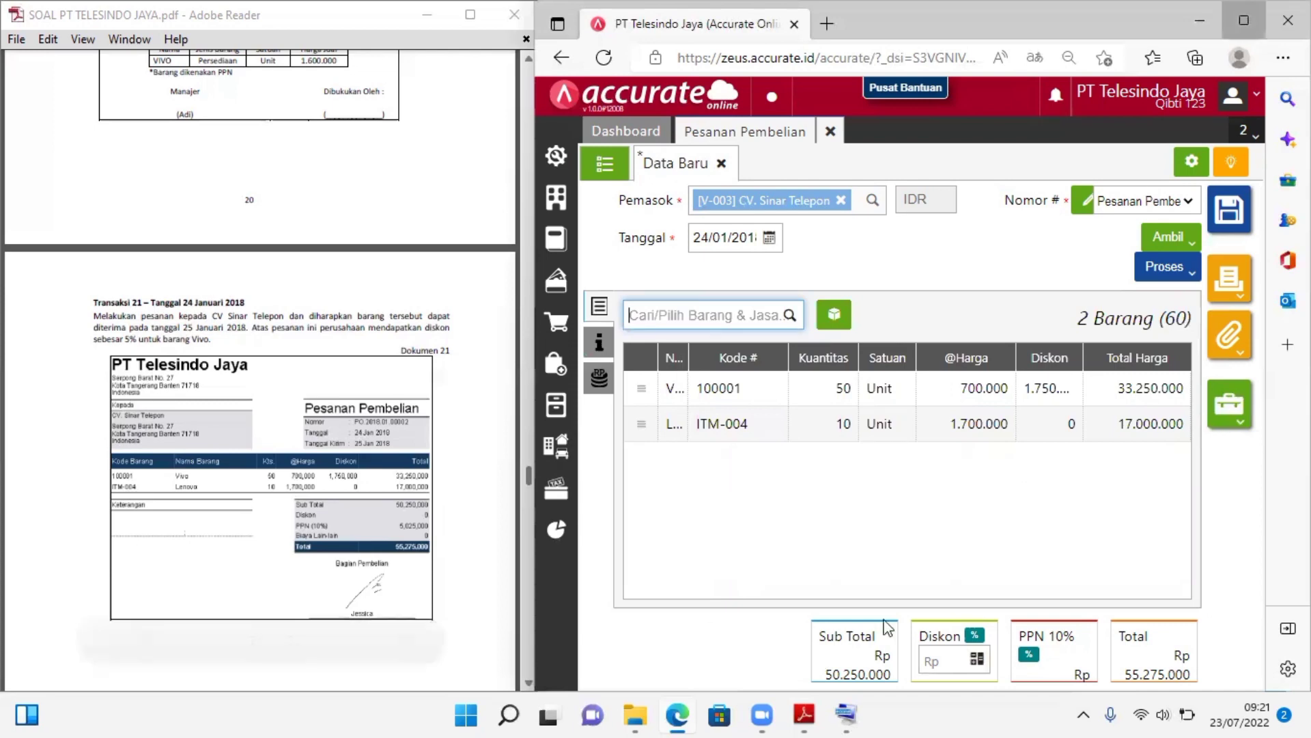
pyautogui.press('super+Up')
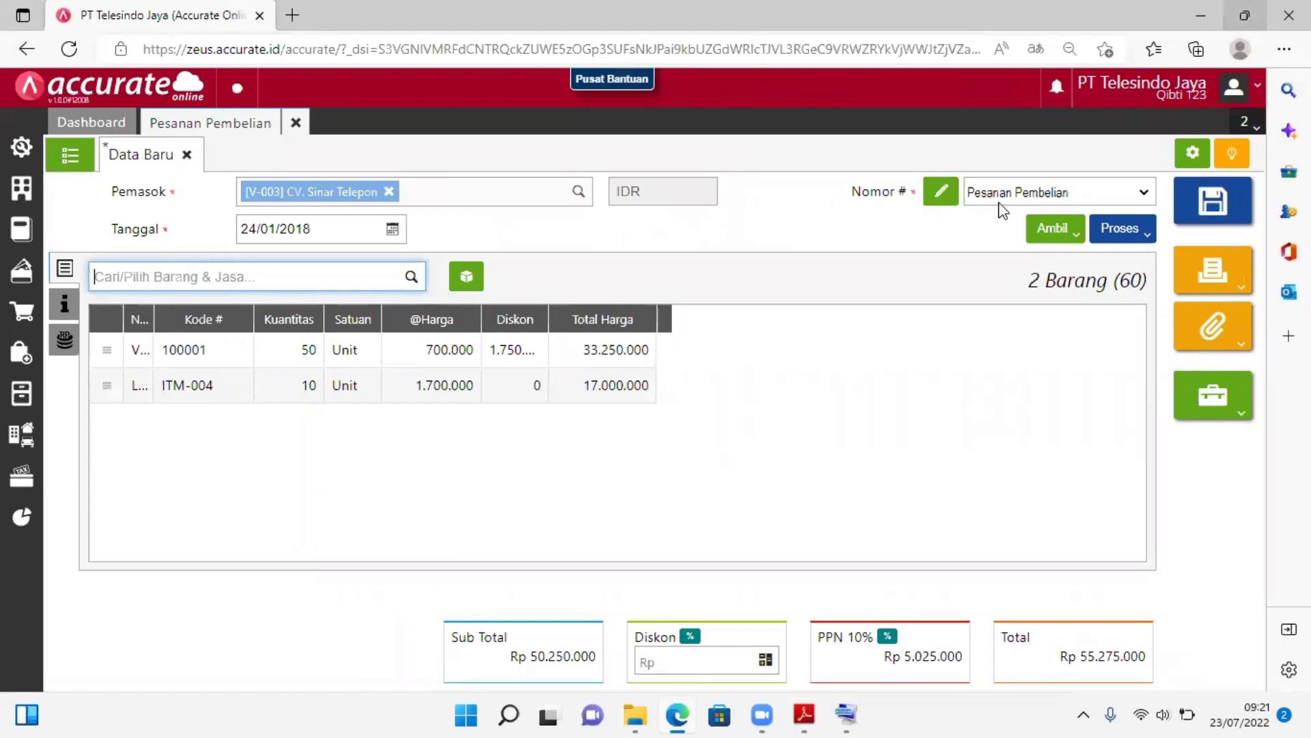
pyautogui.press('super+Down')
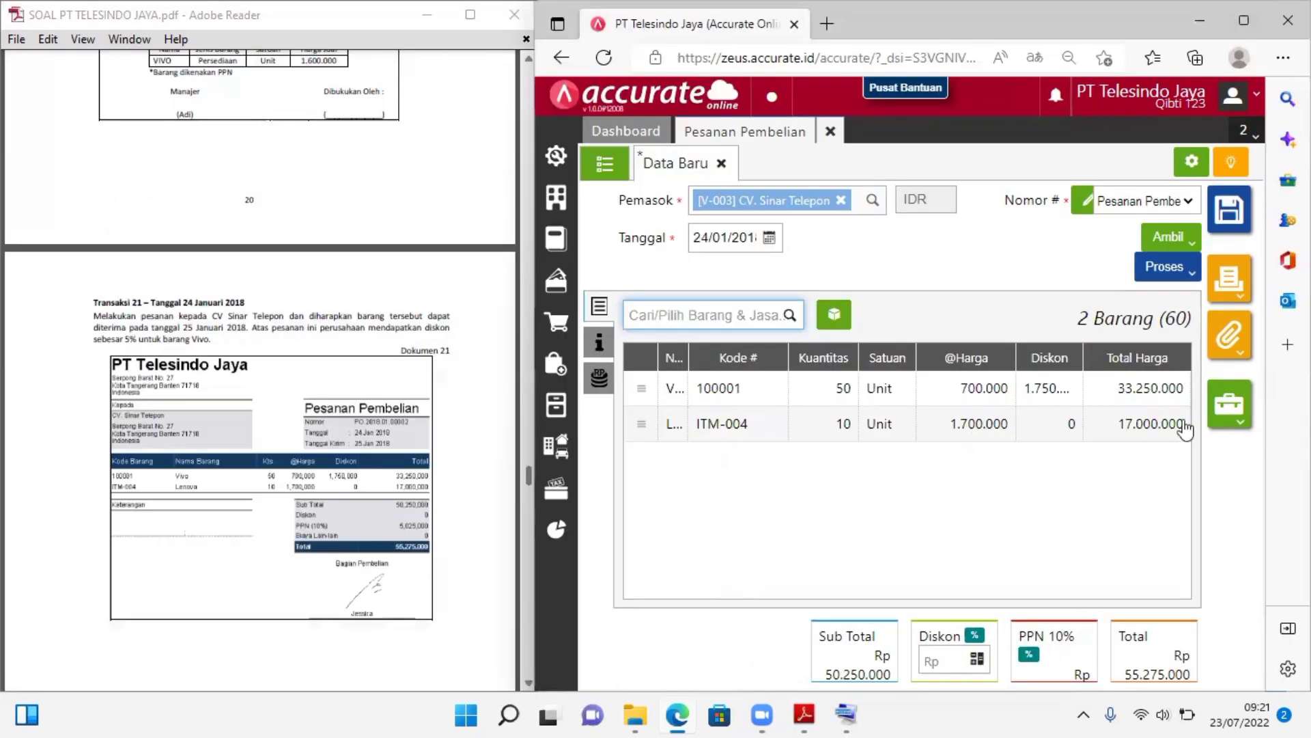
pyautogui.click(521, 597)
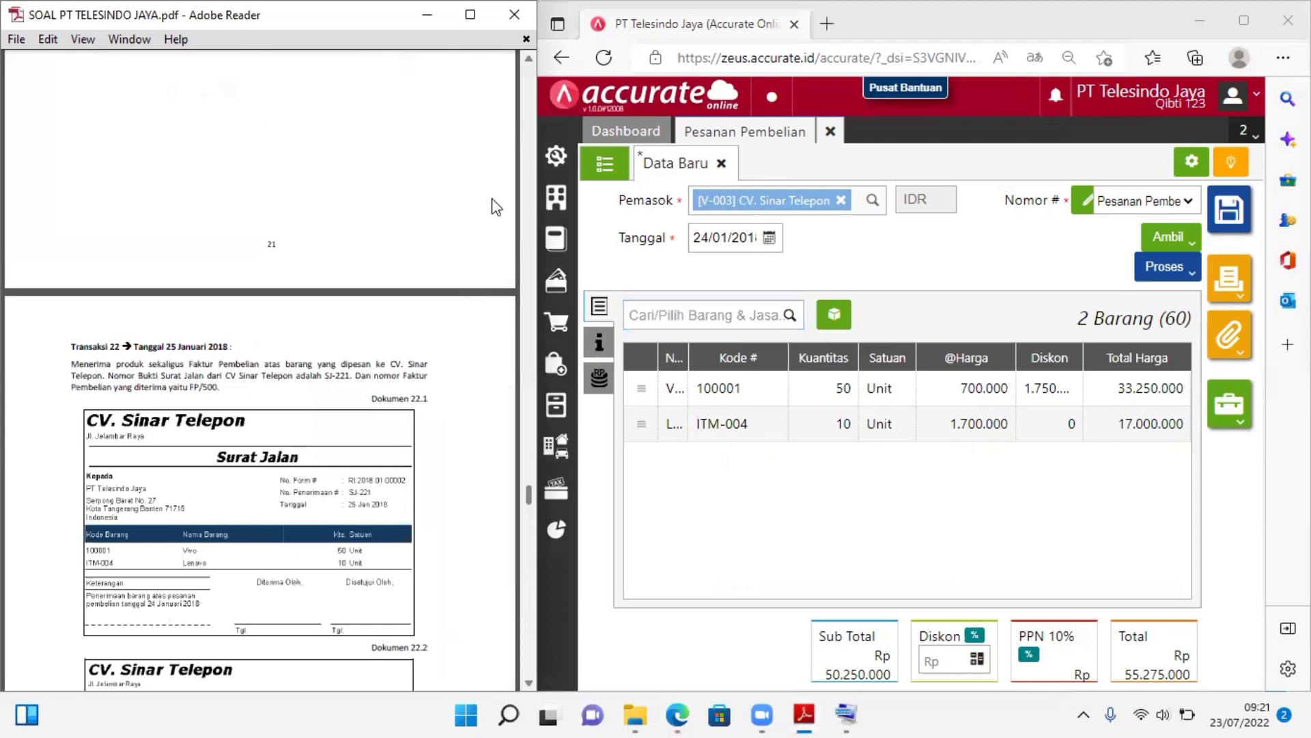
pyautogui.click(530, 62)
pyautogui.click(529, 62)
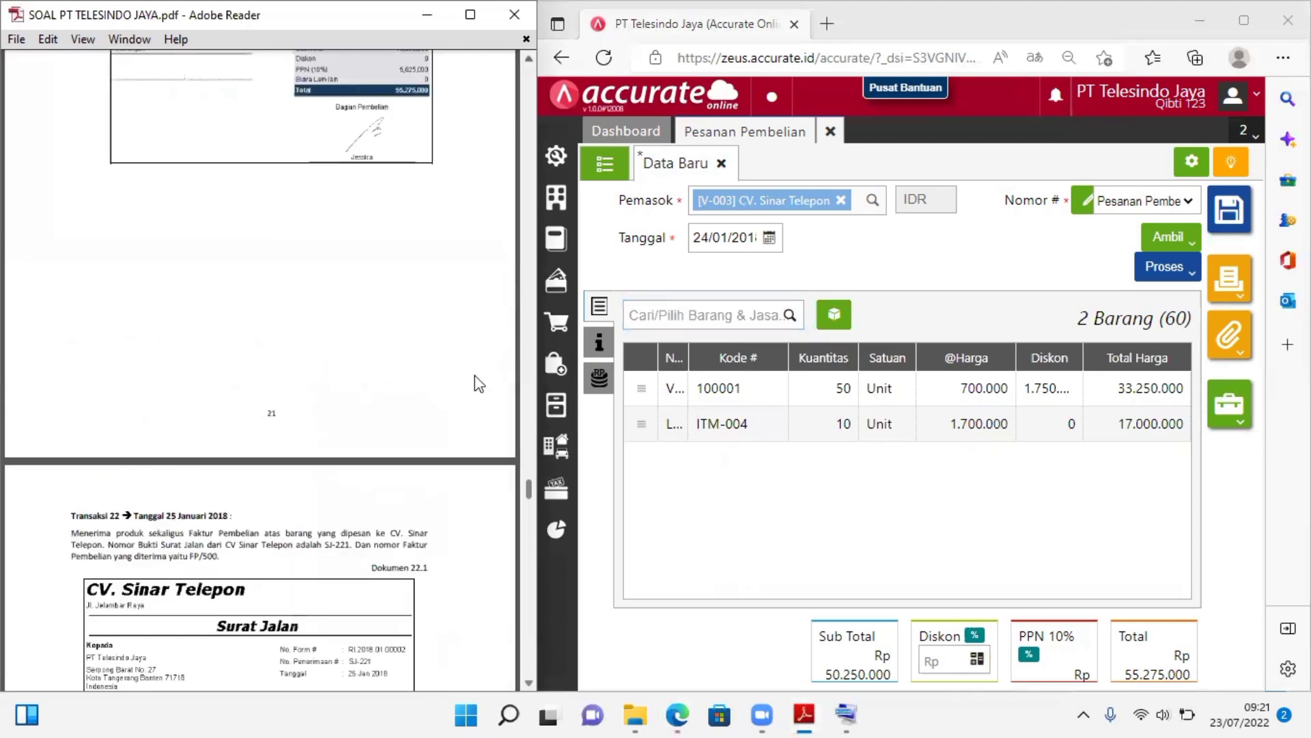
pyautogui.scroll(1, 383, 465)
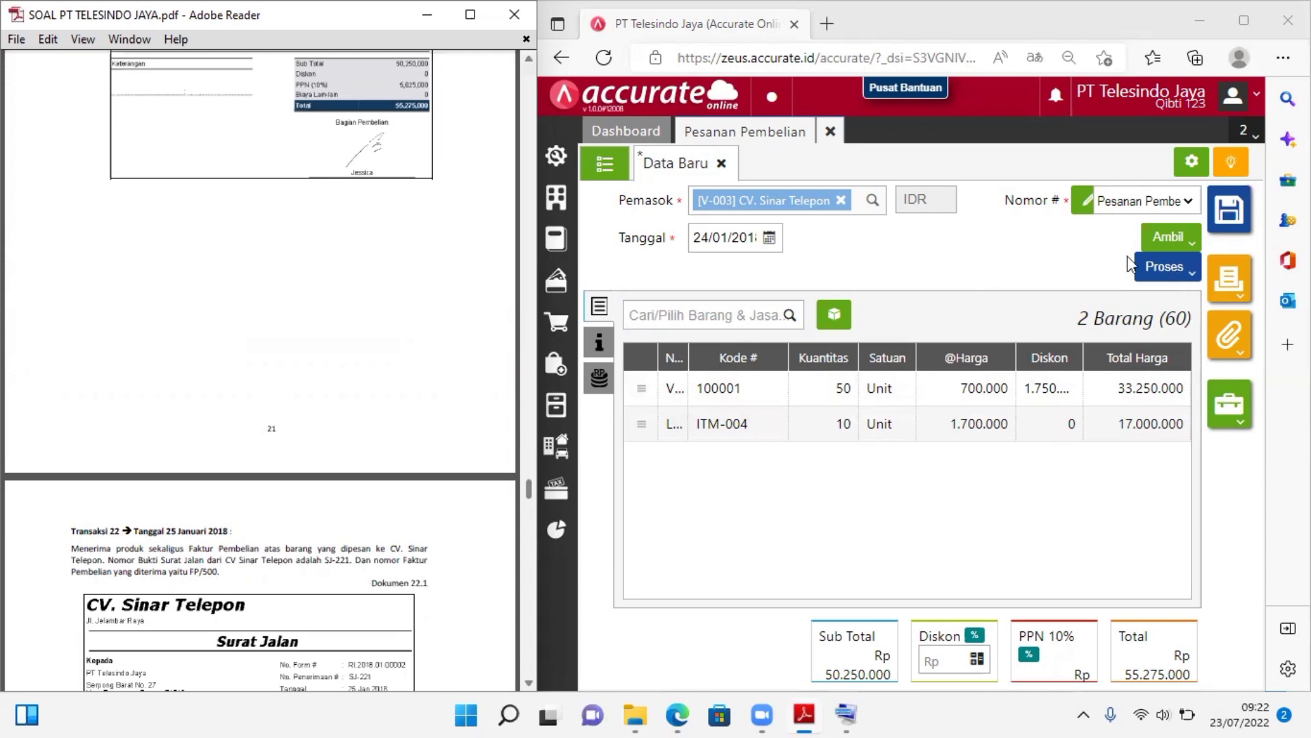
# Consult Transaksi 22's delivery note in the case PDF and process the purchase order into a goods receipt (Penerimaan)
pyautogui.click(1169, 272)
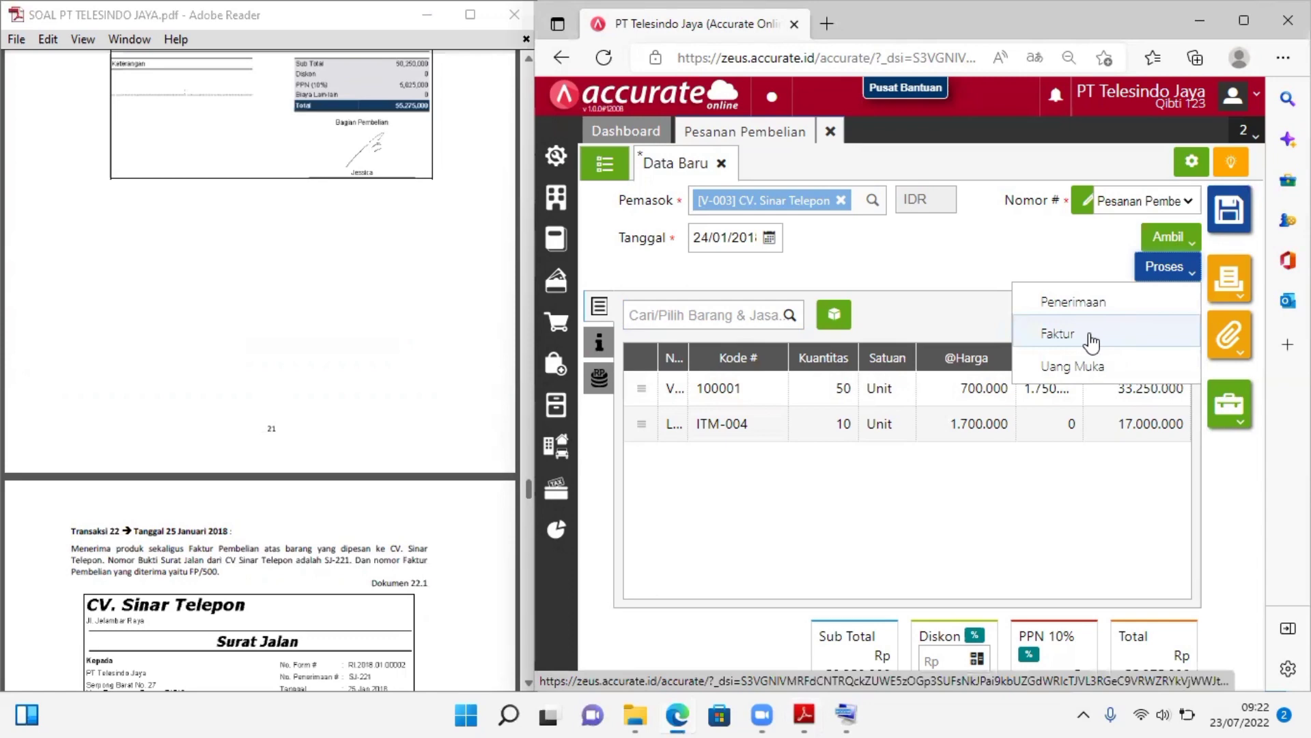
pyautogui.click(358, 529)
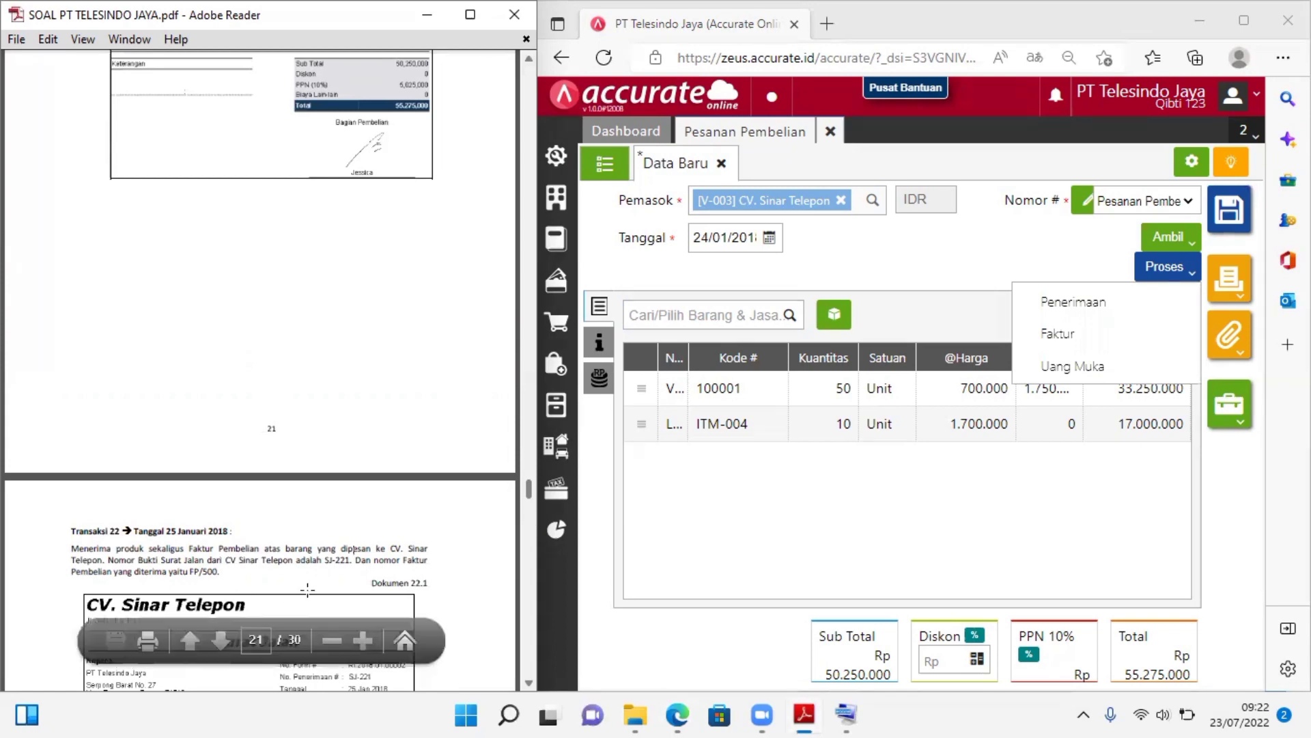
pyautogui.scroll(-1, 336, 592)
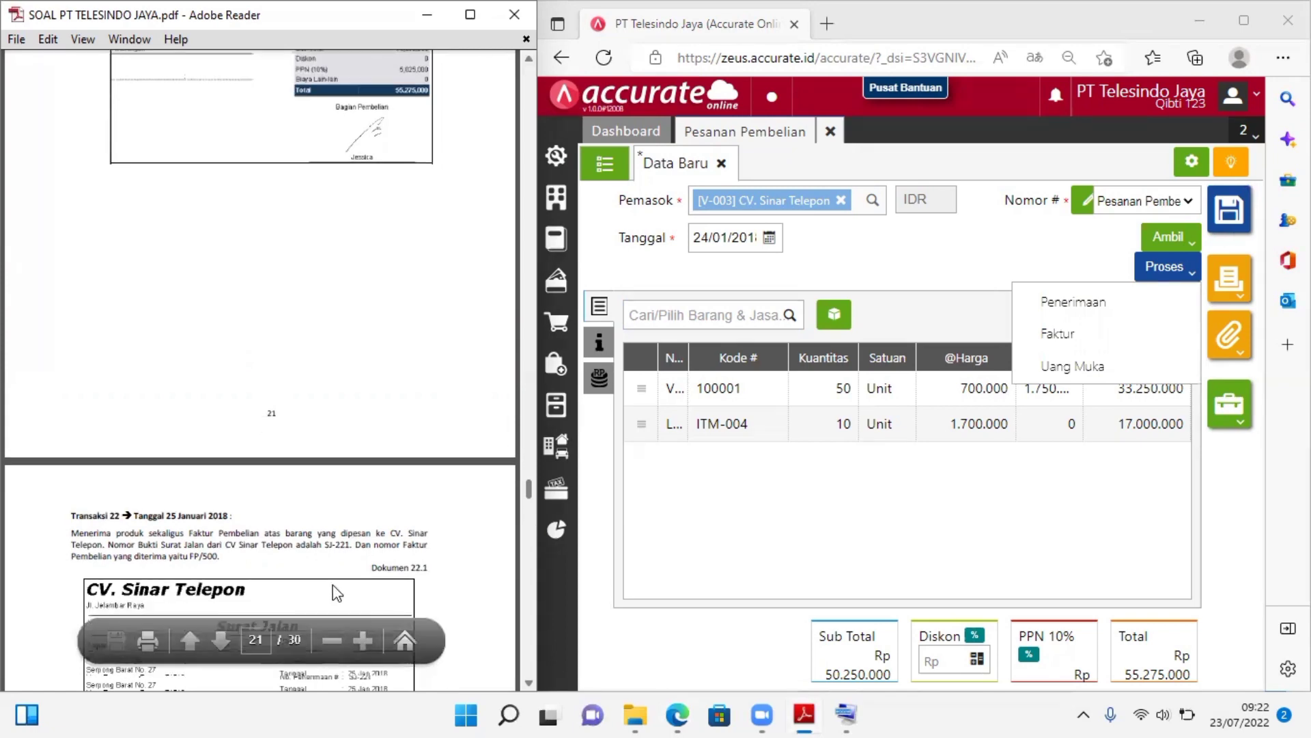
pyautogui.scroll(-2, 335, 591)
pyautogui.scroll(-2, 333, 584)
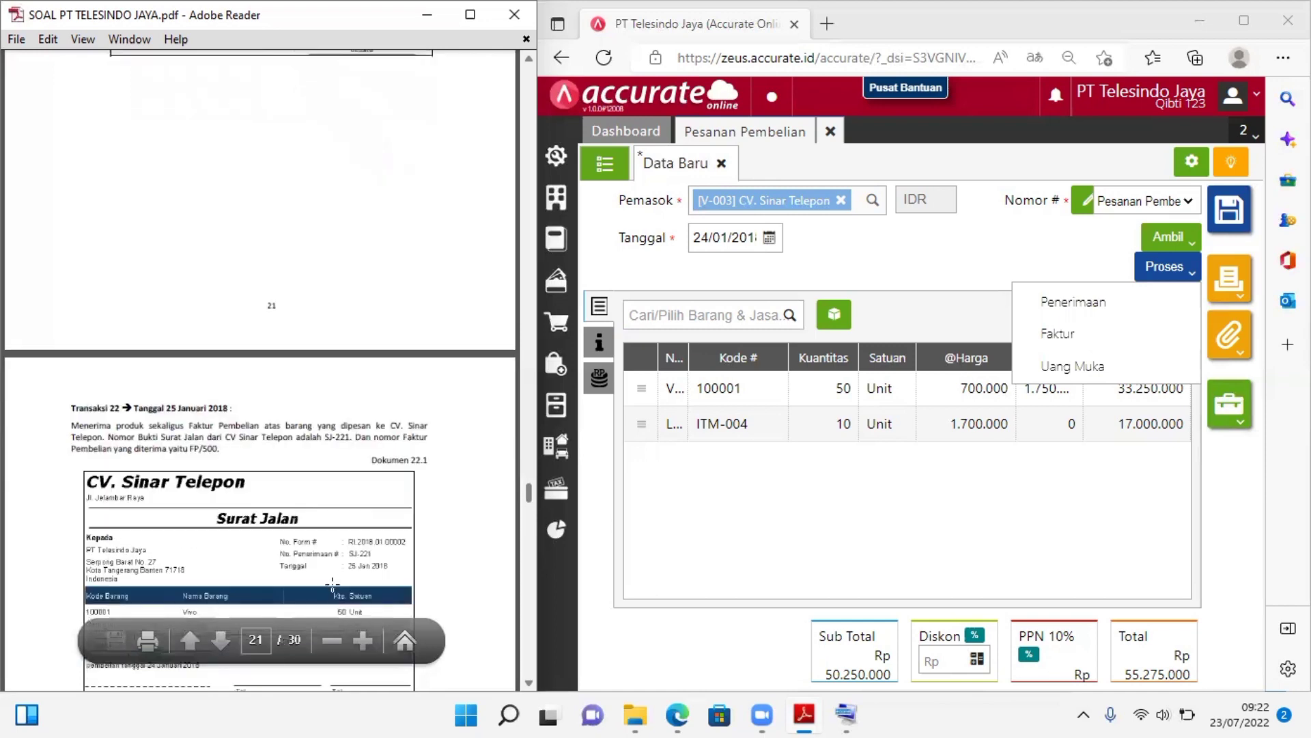
pyautogui.scroll(-1, 333, 582)
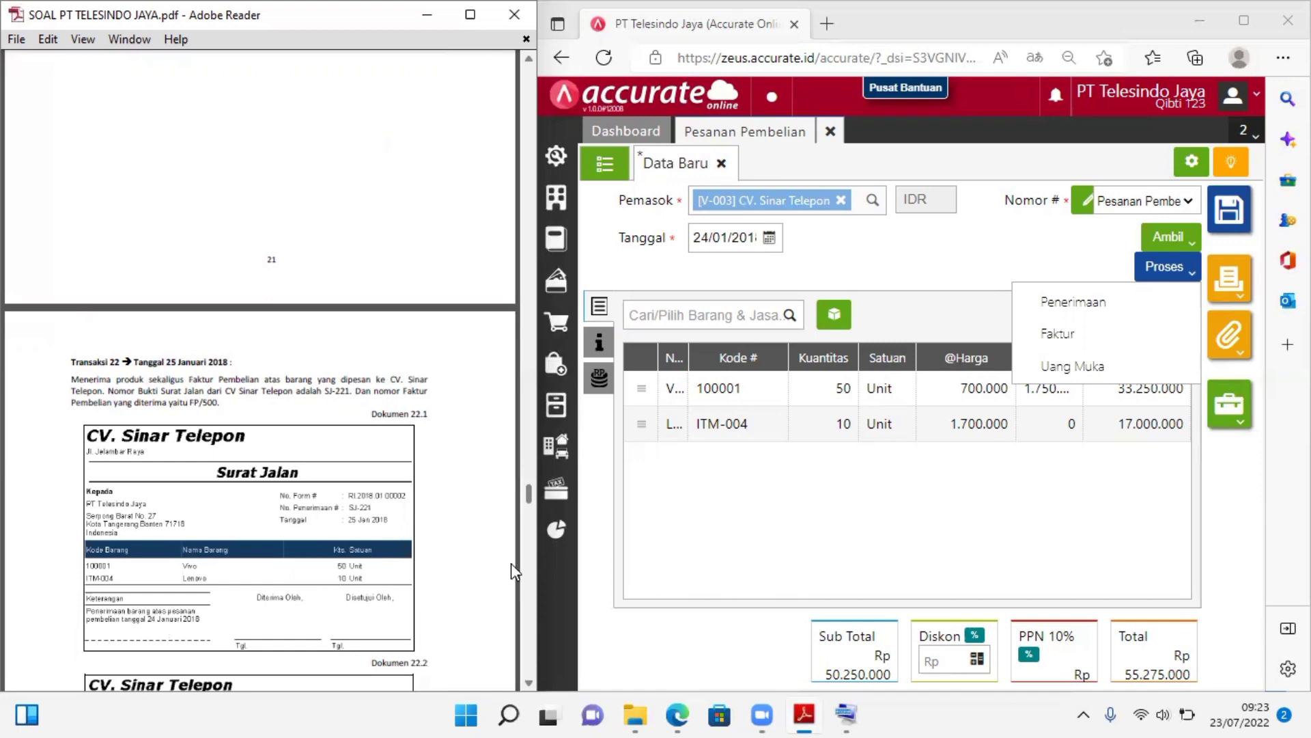
pyautogui.click(1101, 309)
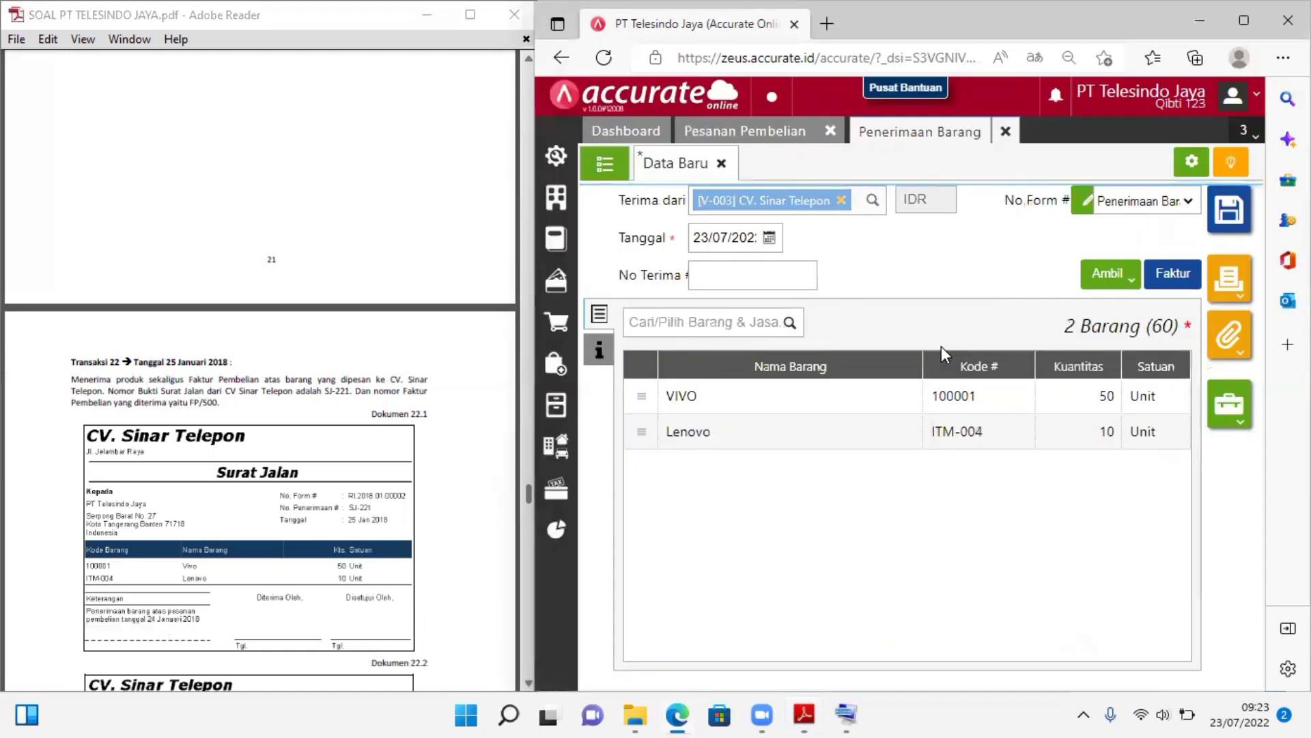
# Set the goods receipt's date to 25/01/2018
pyautogui.click(766, 238)
pyautogui.click(743, 237)
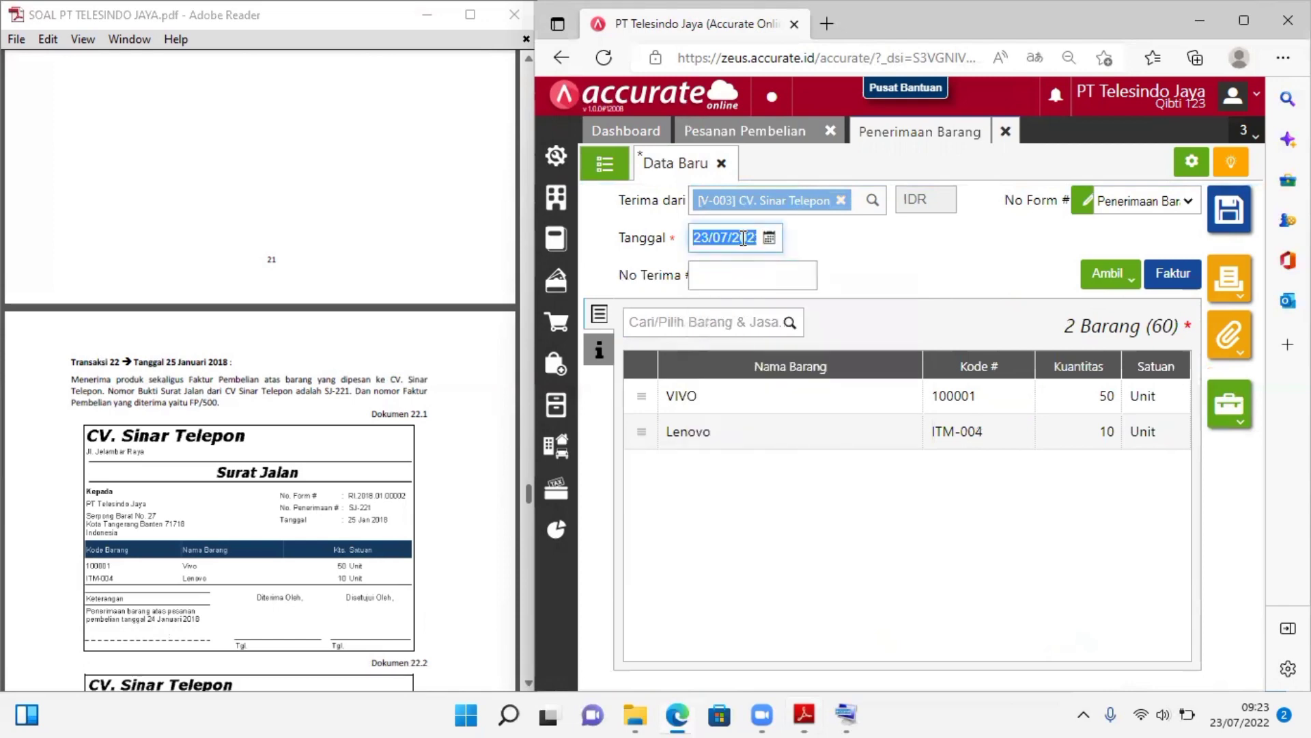
pyautogui.write('252')
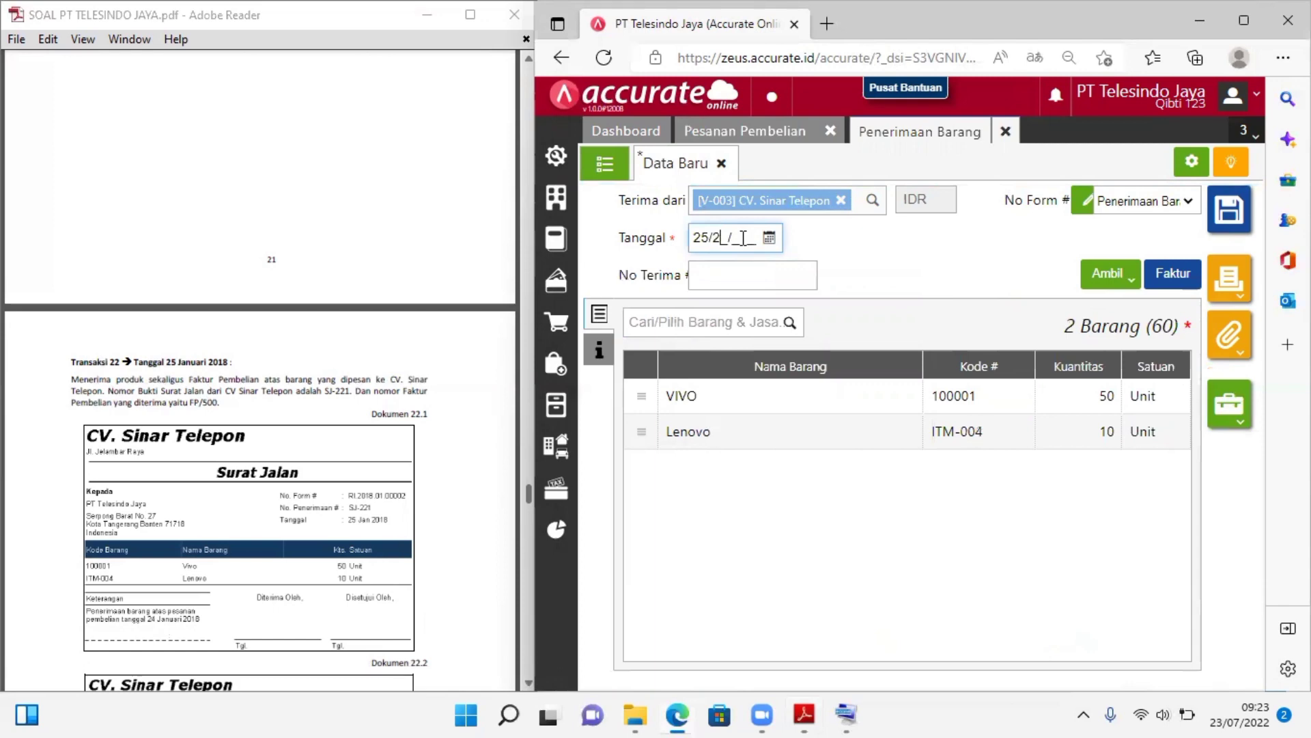
pyautogui.press('Right')
pyautogui.press('Right')
pyautogui.press('Right')
pyautogui.press('Delete')
pyautogui.write('01/201')
pyautogui.click(793, 275)
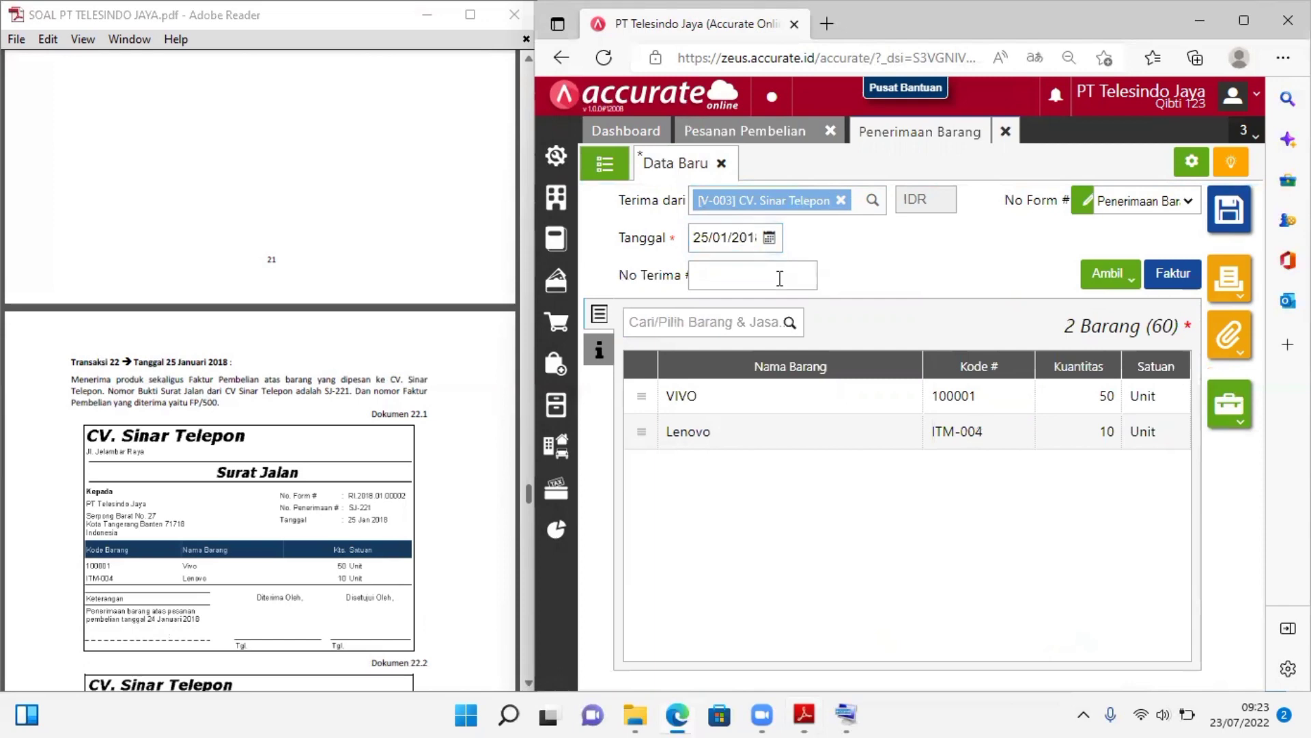
# Enter SJ-221 as the goods receipt's No Terima
pyautogui.click(779, 278)
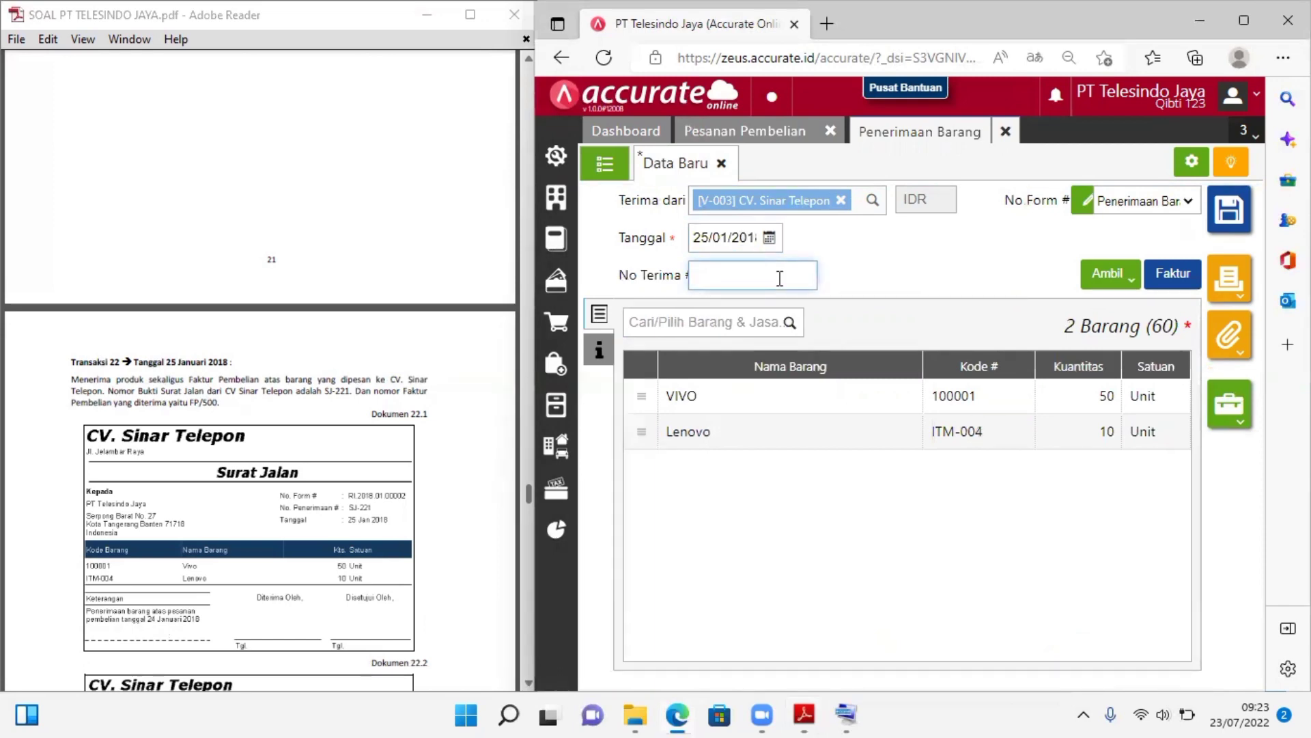
pyautogui.write('SJ-22')
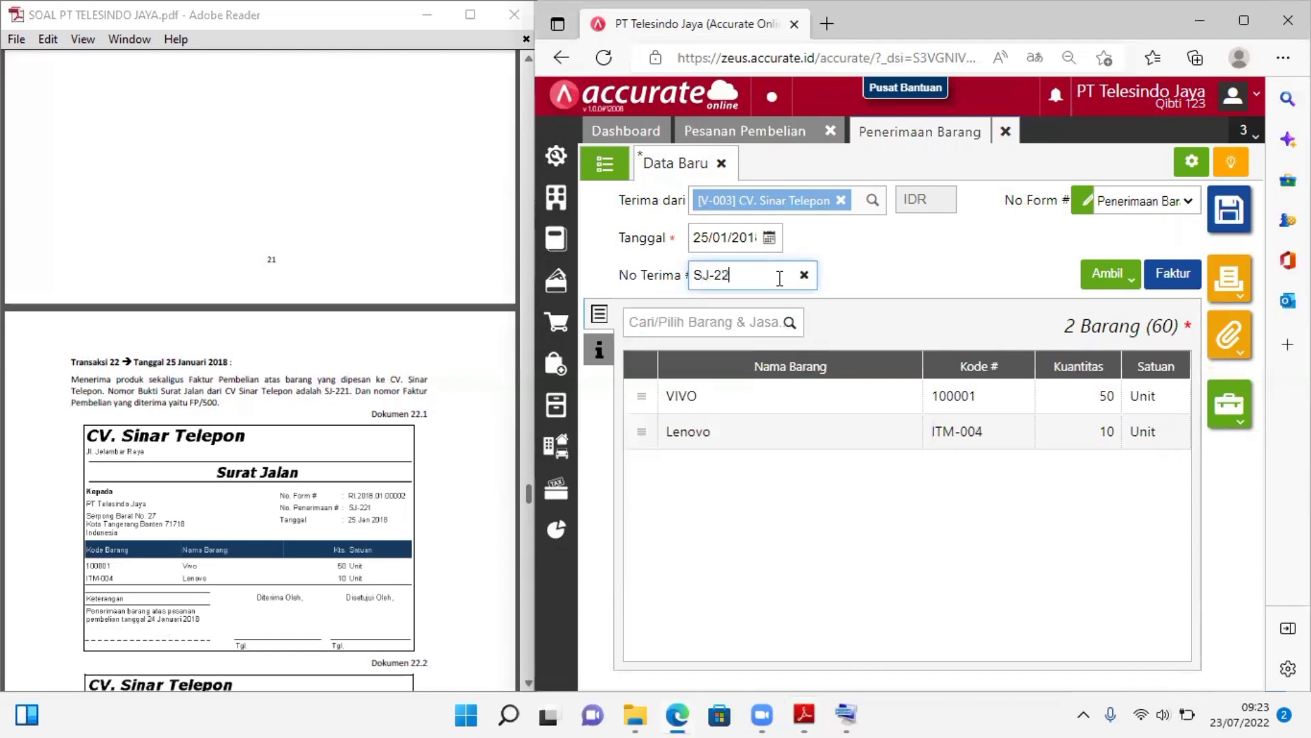
pyautogui.write('1')
pyautogui.click(941, 298)
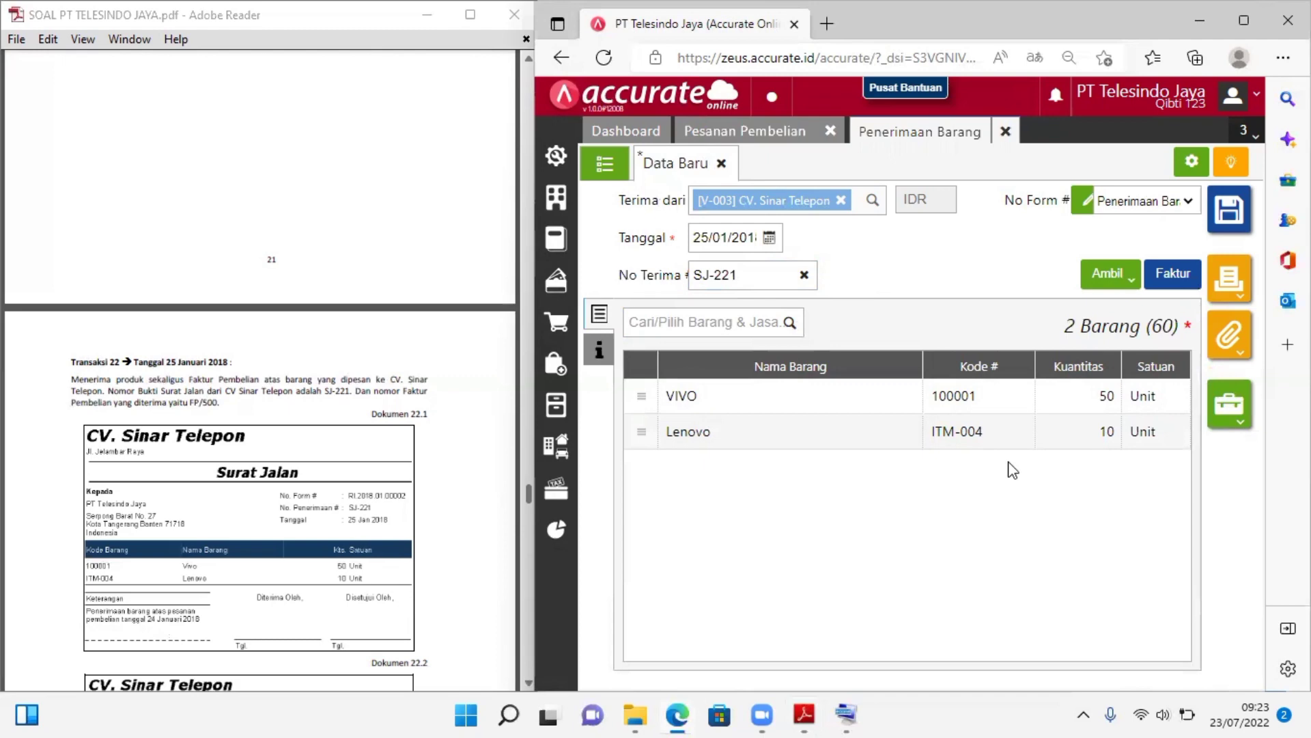
# Check the goods receipt's other info and item lines, and consult Transaksi 22's purchase invoice (Dokumen 22.2) in the case PDF
pyautogui.click(598, 362)
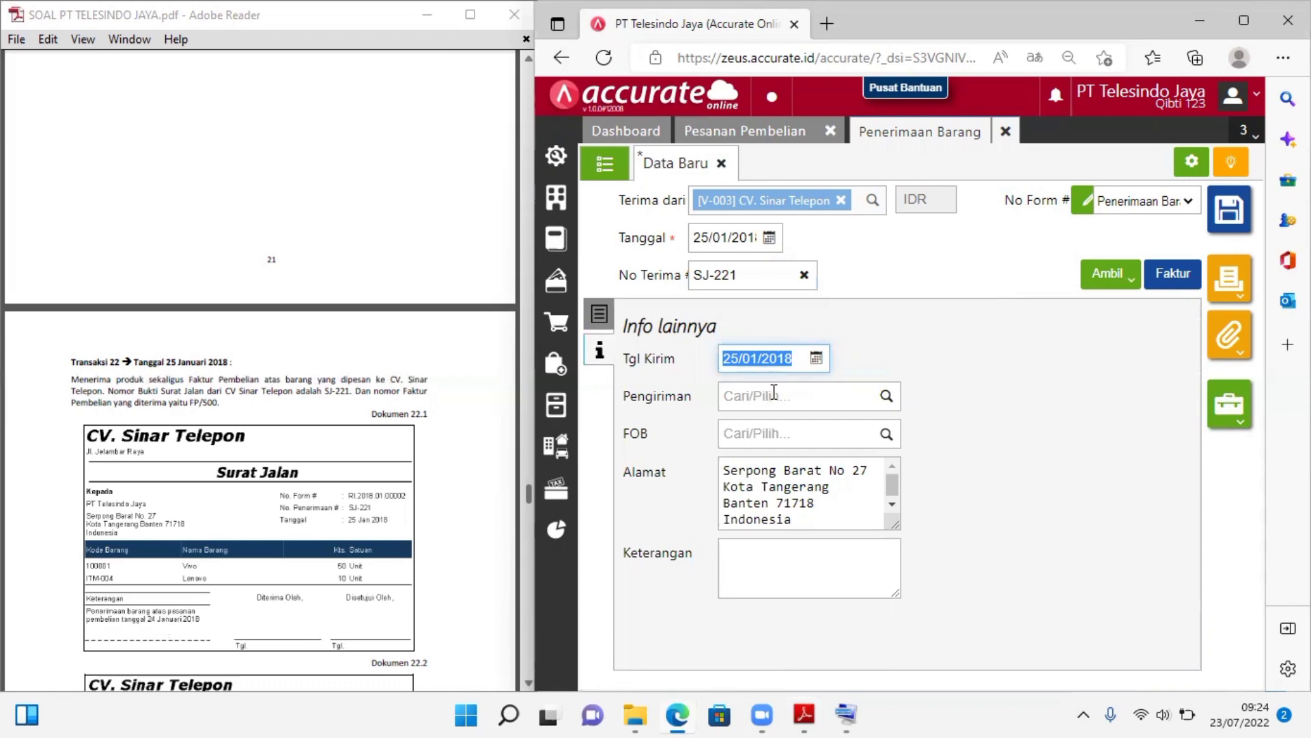
pyautogui.click(601, 316)
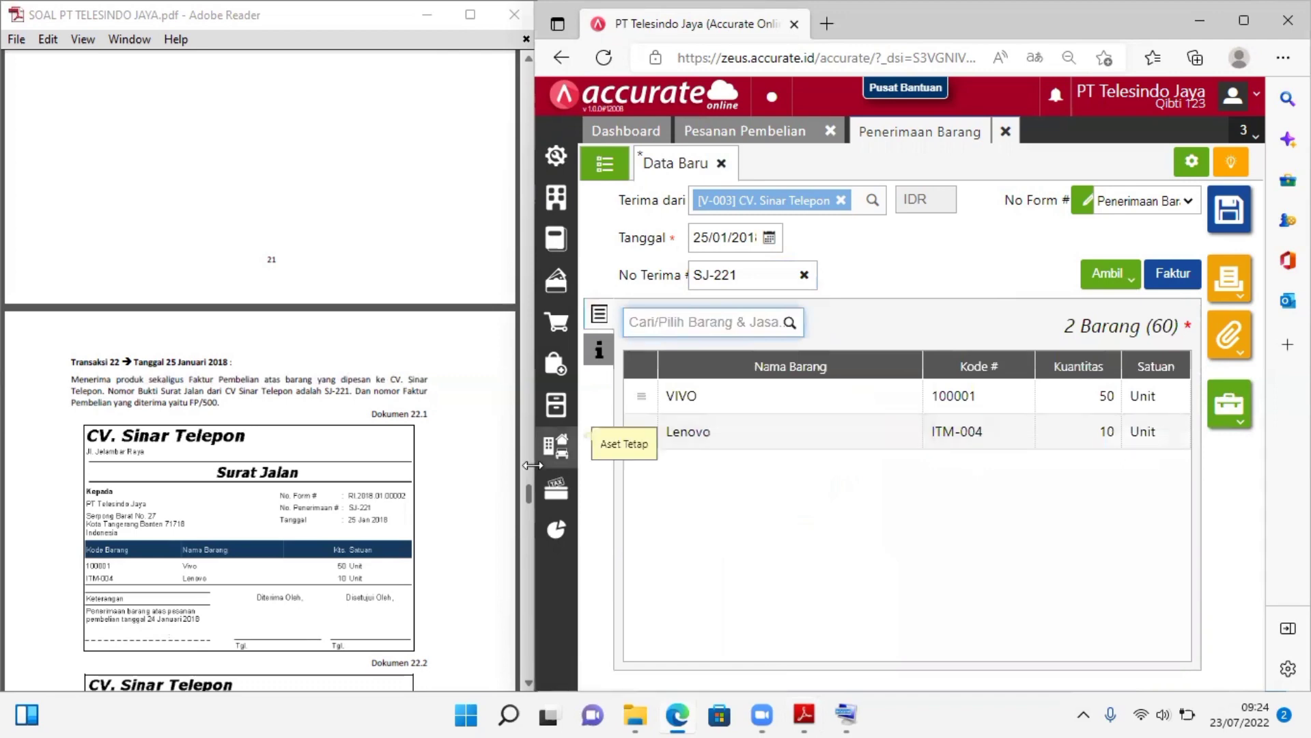
pyautogui.click(525, 678)
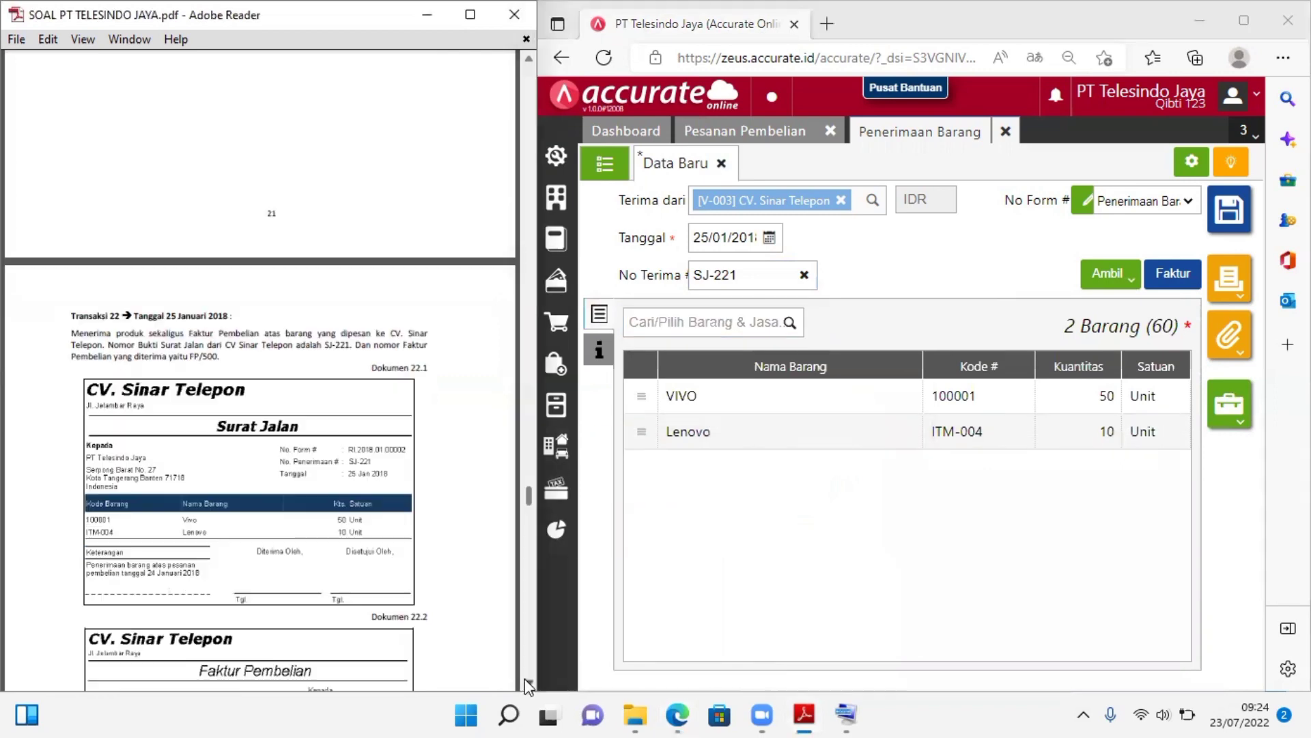
pyautogui.click(524, 678)
pyautogui.click(525, 679)
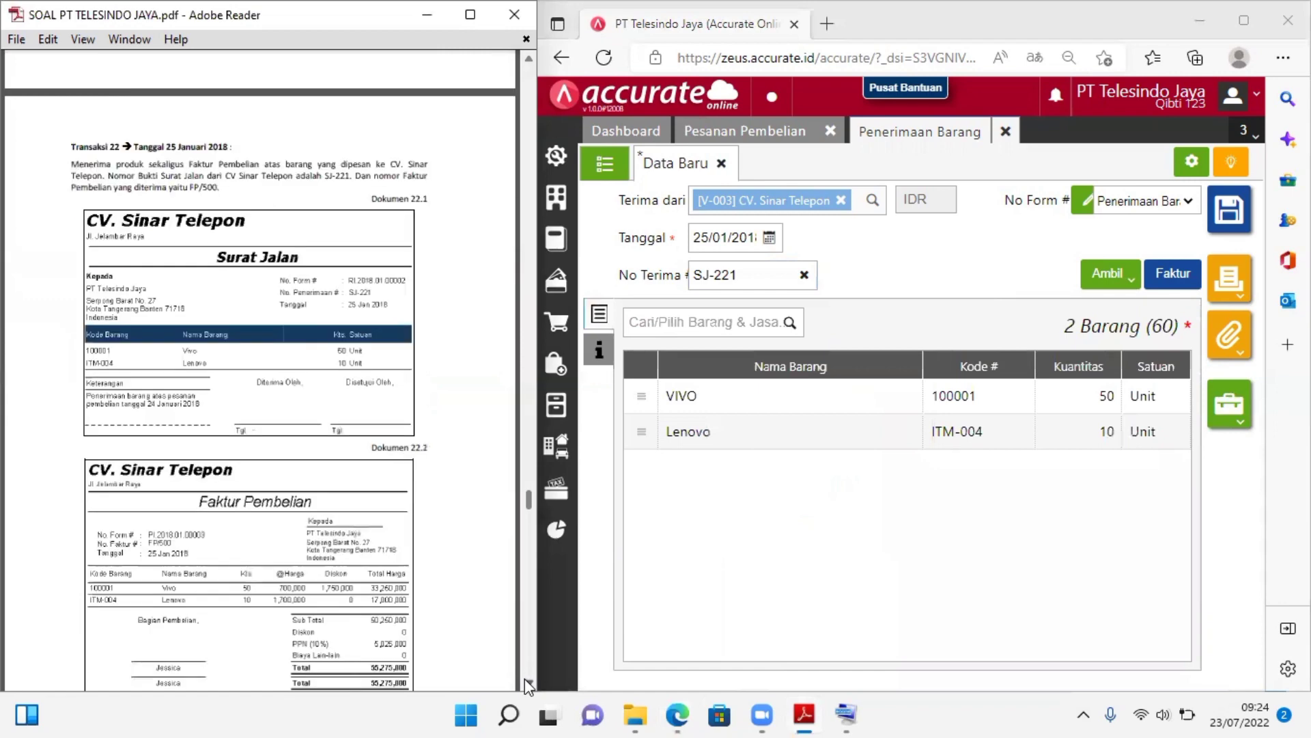
pyautogui.click(524, 678)
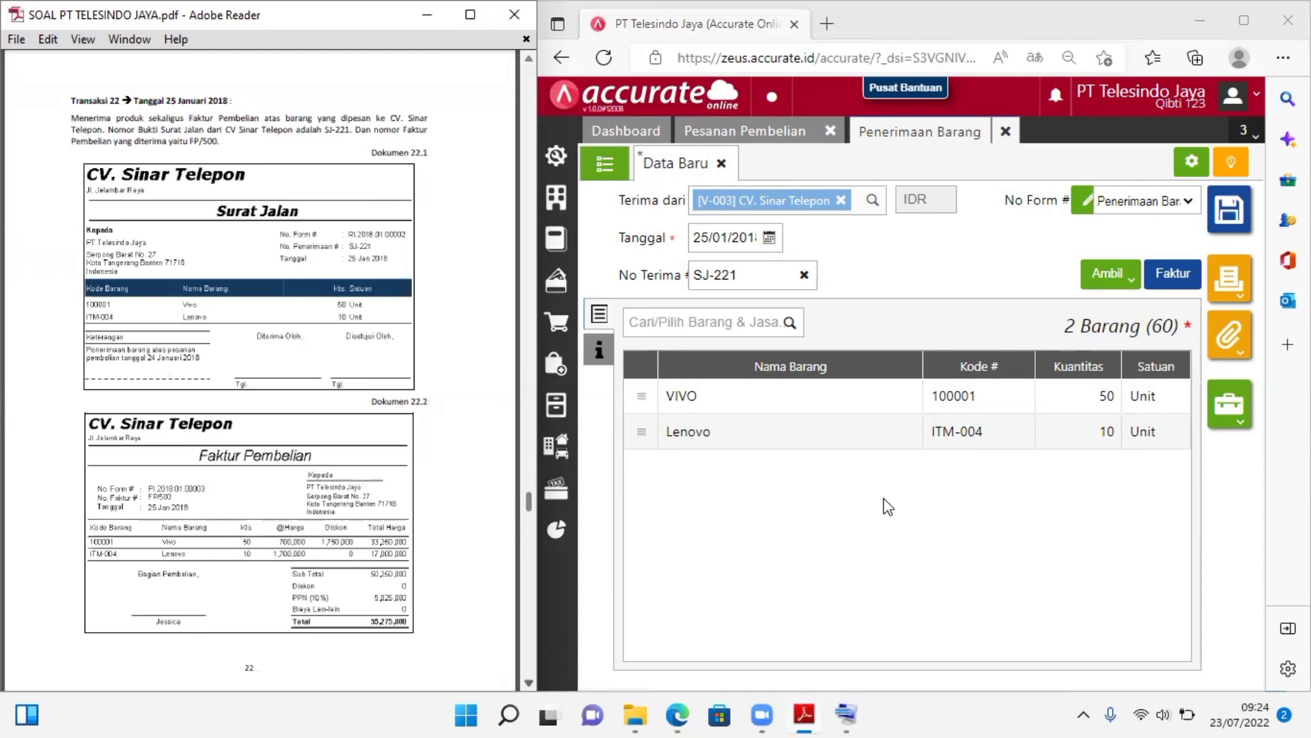
# Process the goods receipt into a purchase invoice (Faktur) and set the invoice date to 25/01/2018
pyautogui.click(1165, 280)
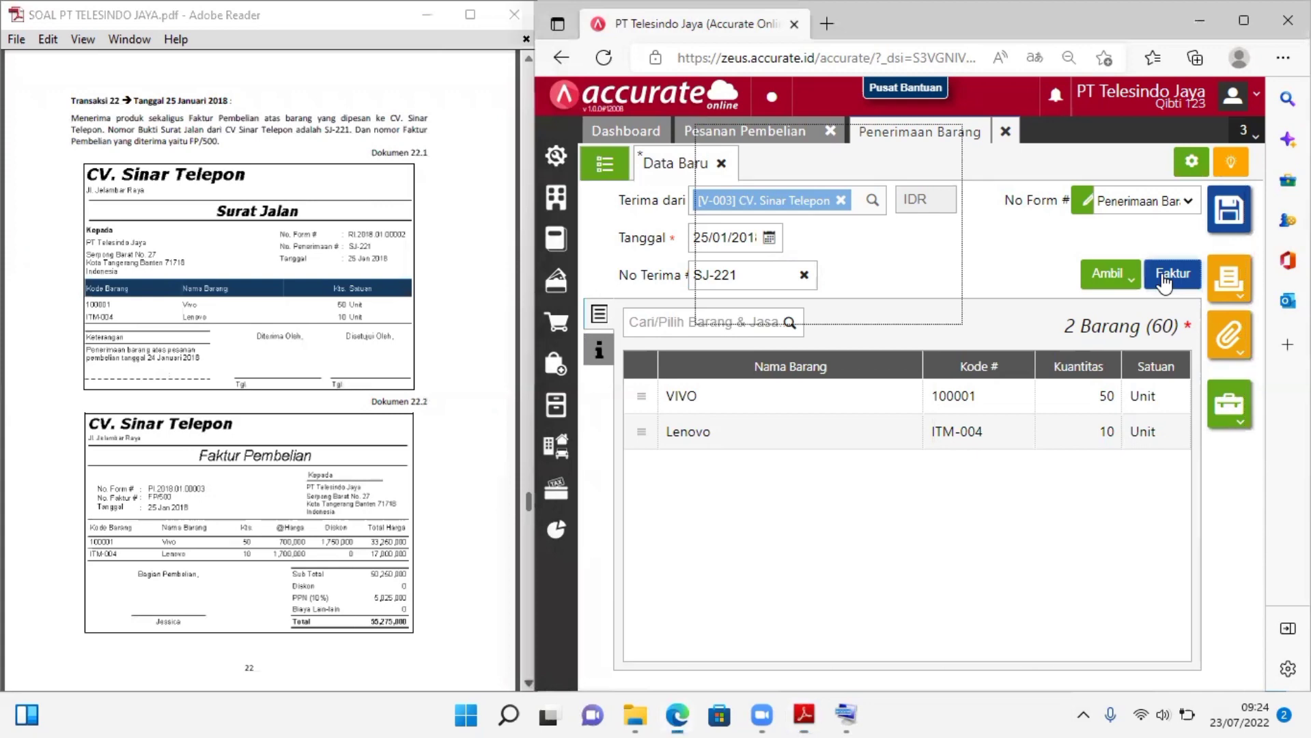
pyautogui.click(1165, 280)
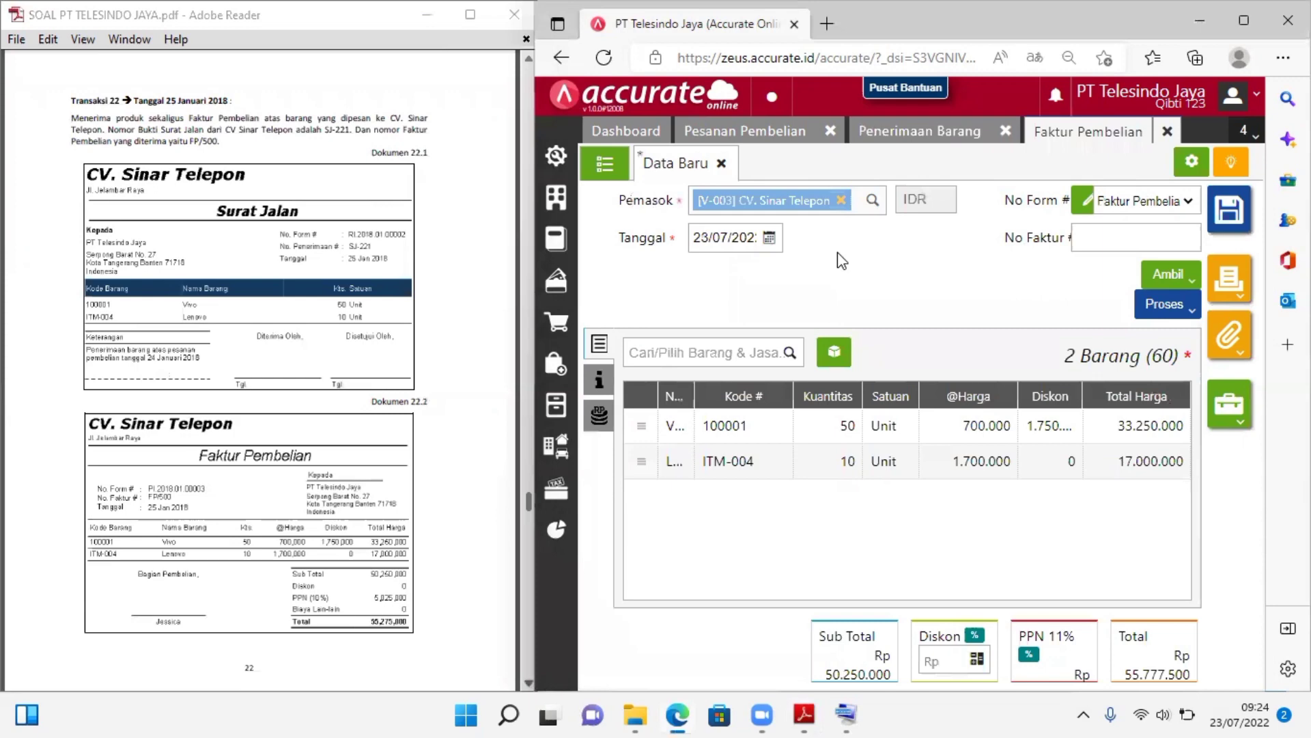
pyautogui.click(736, 237)
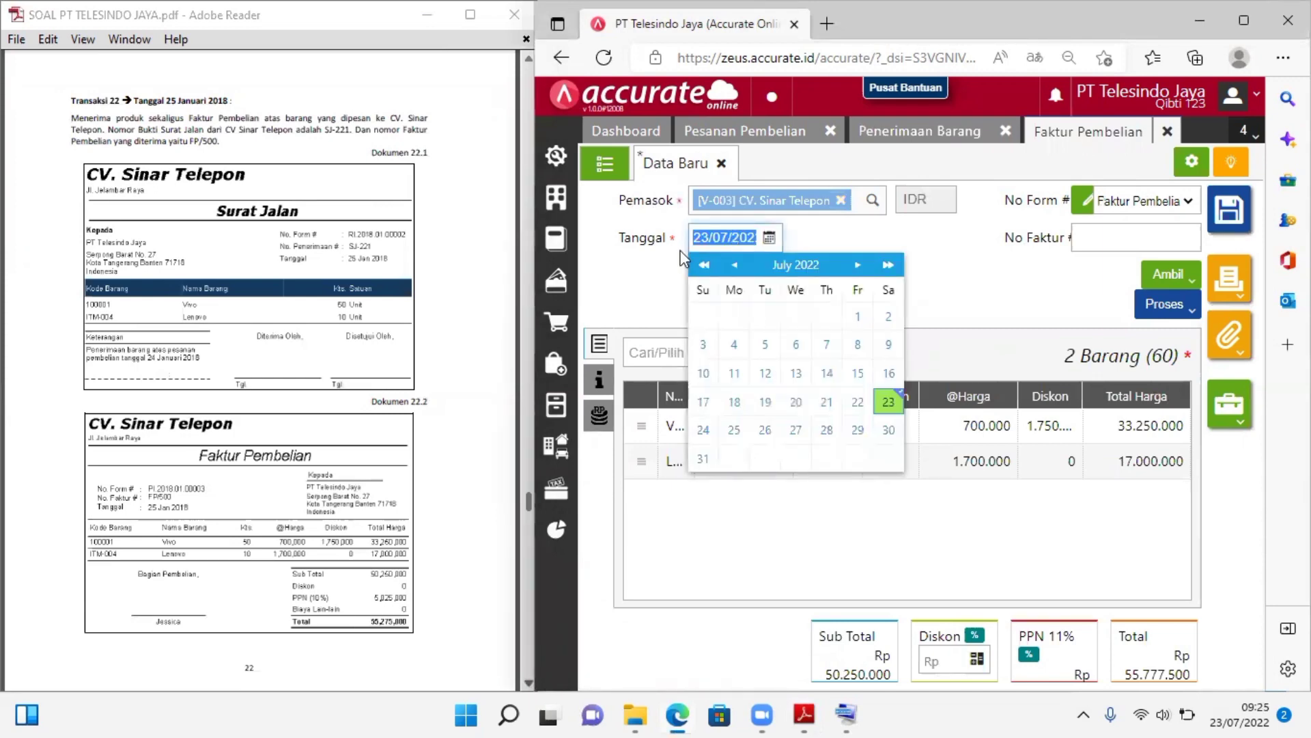
pyautogui.write('25012')
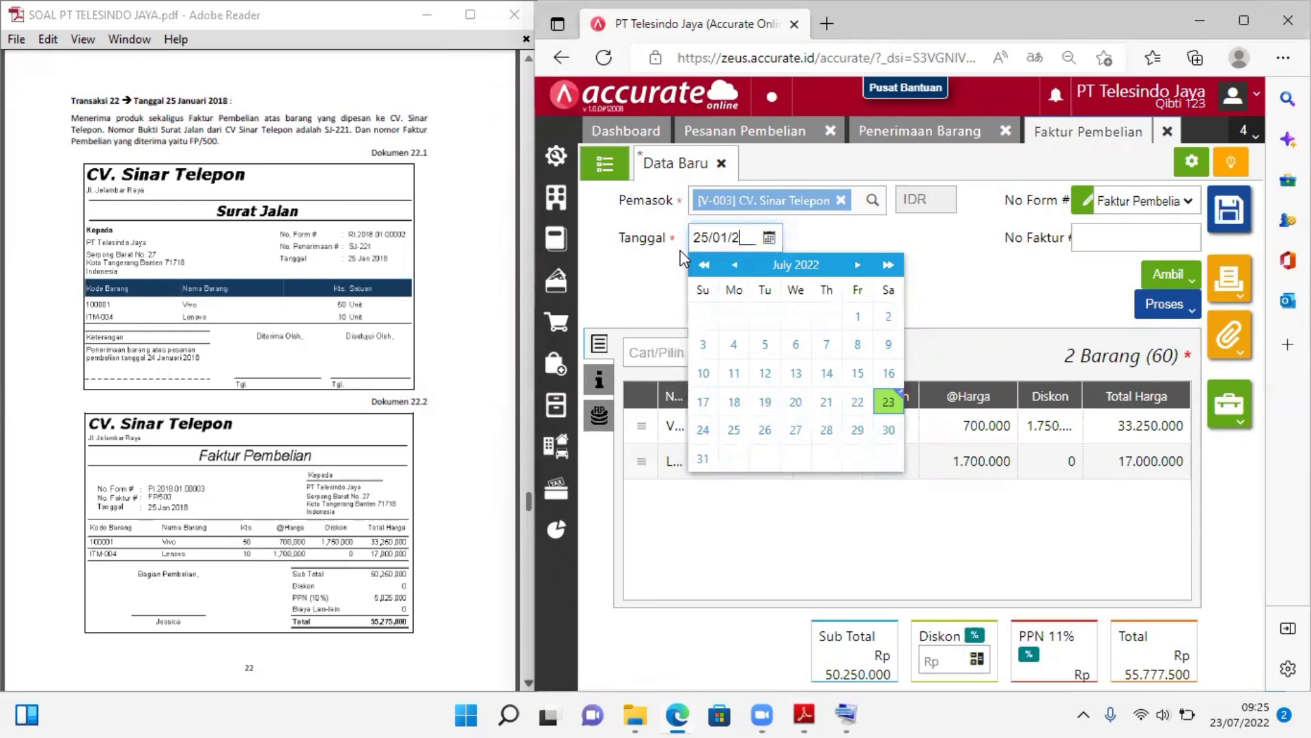
pyautogui.write('018')
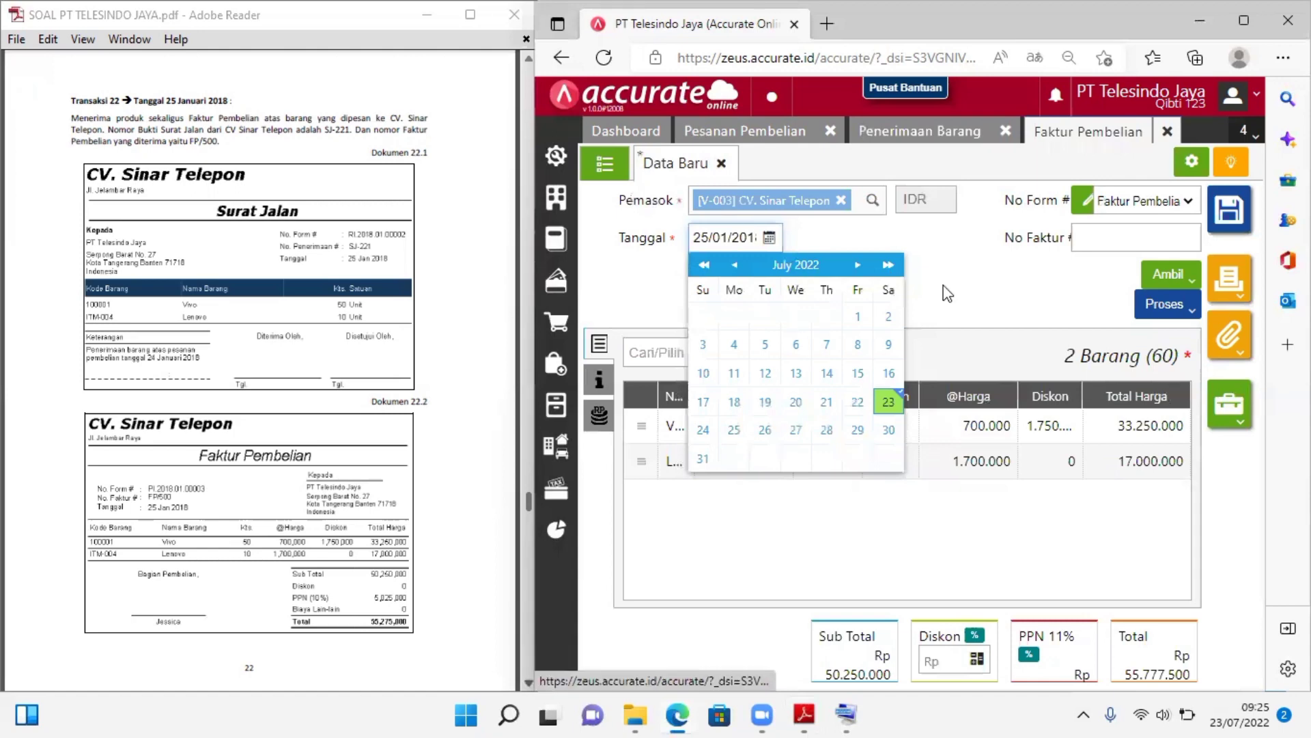
pyautogui.click(749, 242)
pyautogui.click(753, 238)
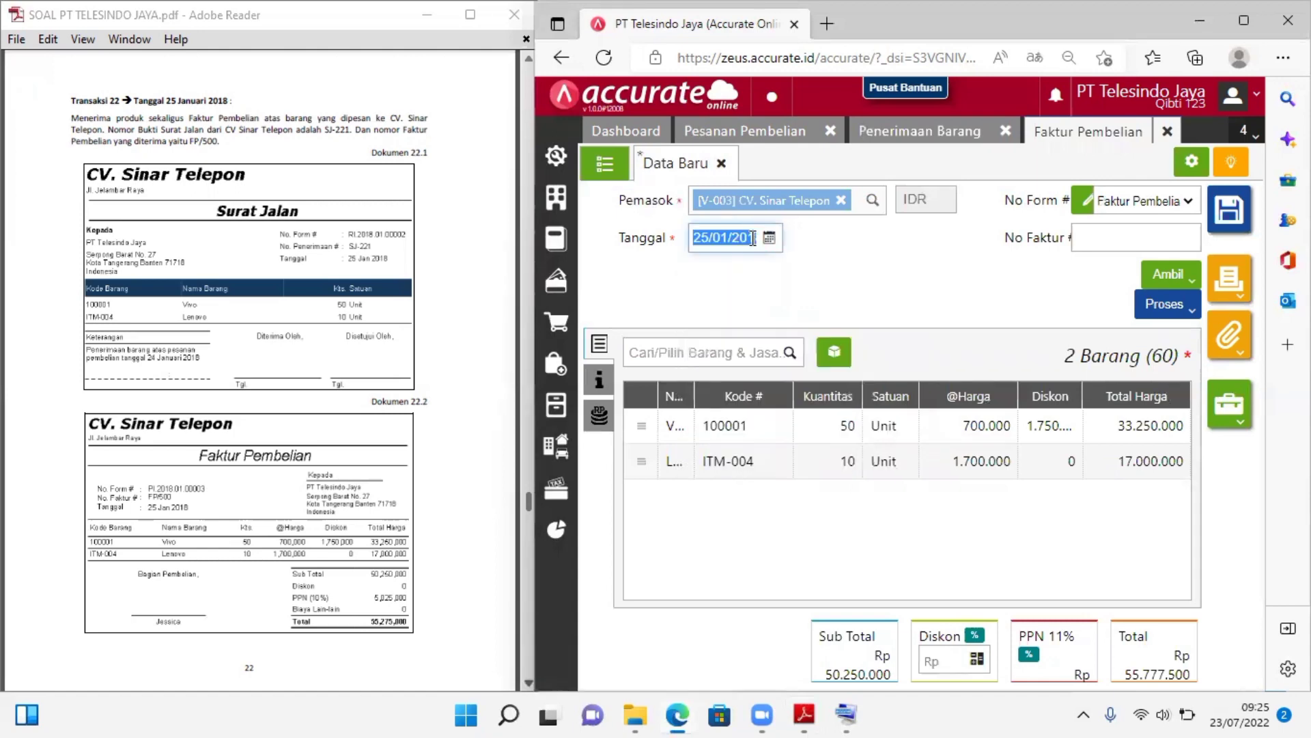
pyautogui.click(754, 238)
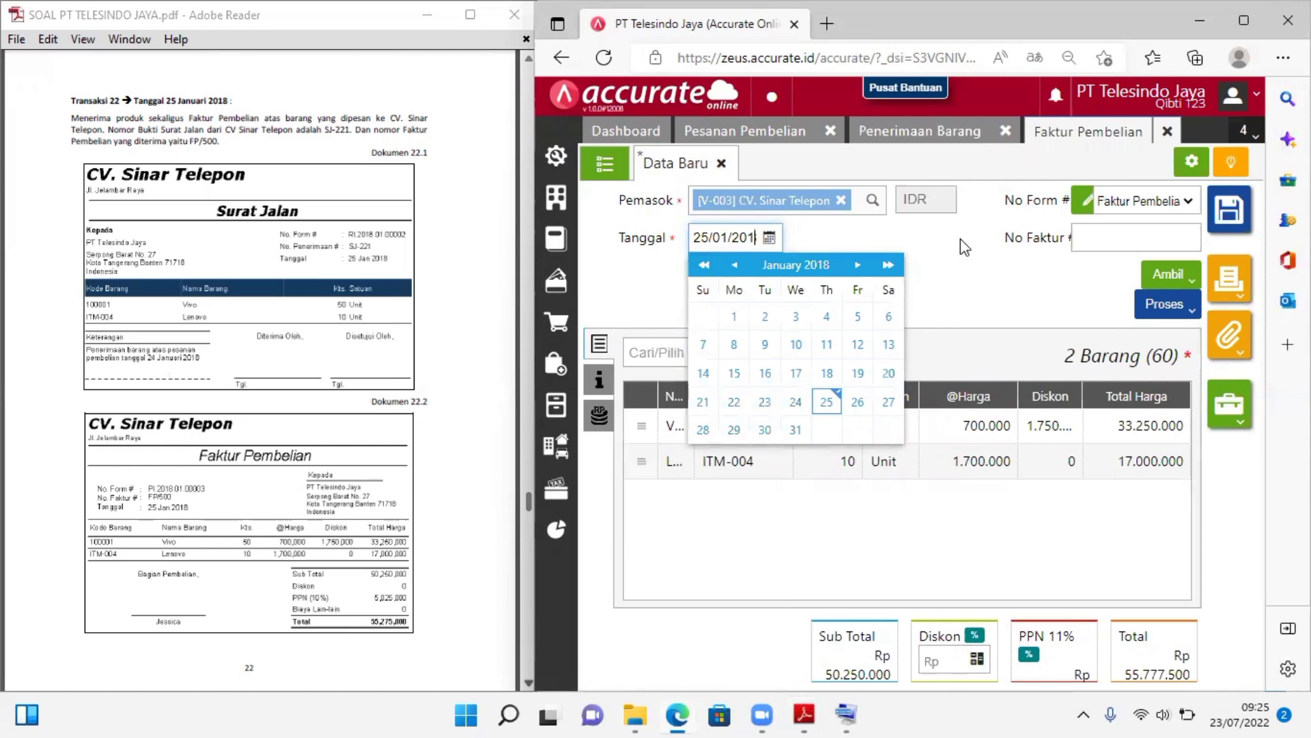
# Enter FP/500 as the purchase invoice's No Faktur
pyautogui.click(1100, 237)
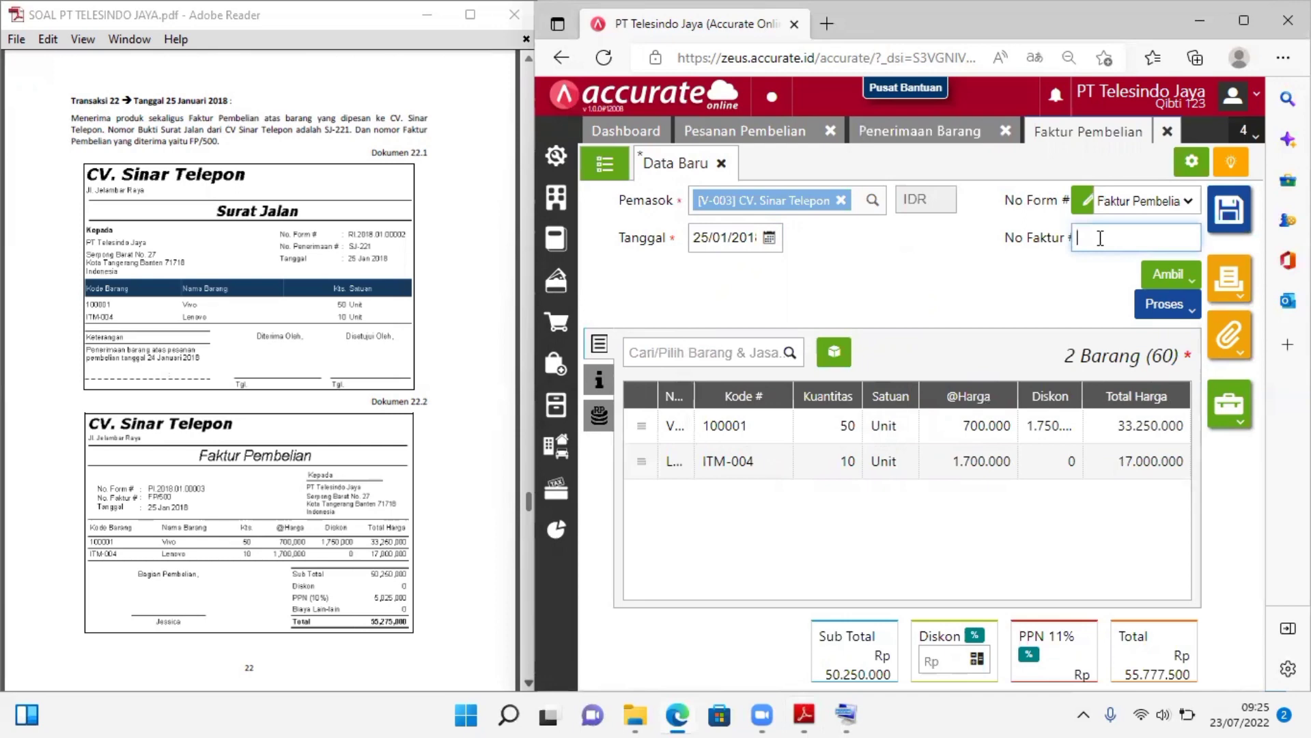
pyautogui.write('FR/')
pyautogui.moveTo(1088, 243); pyautogui.dragTo(1086, 243)
pyautogui.press('BackSpace')
pyautogui.write('P/500')
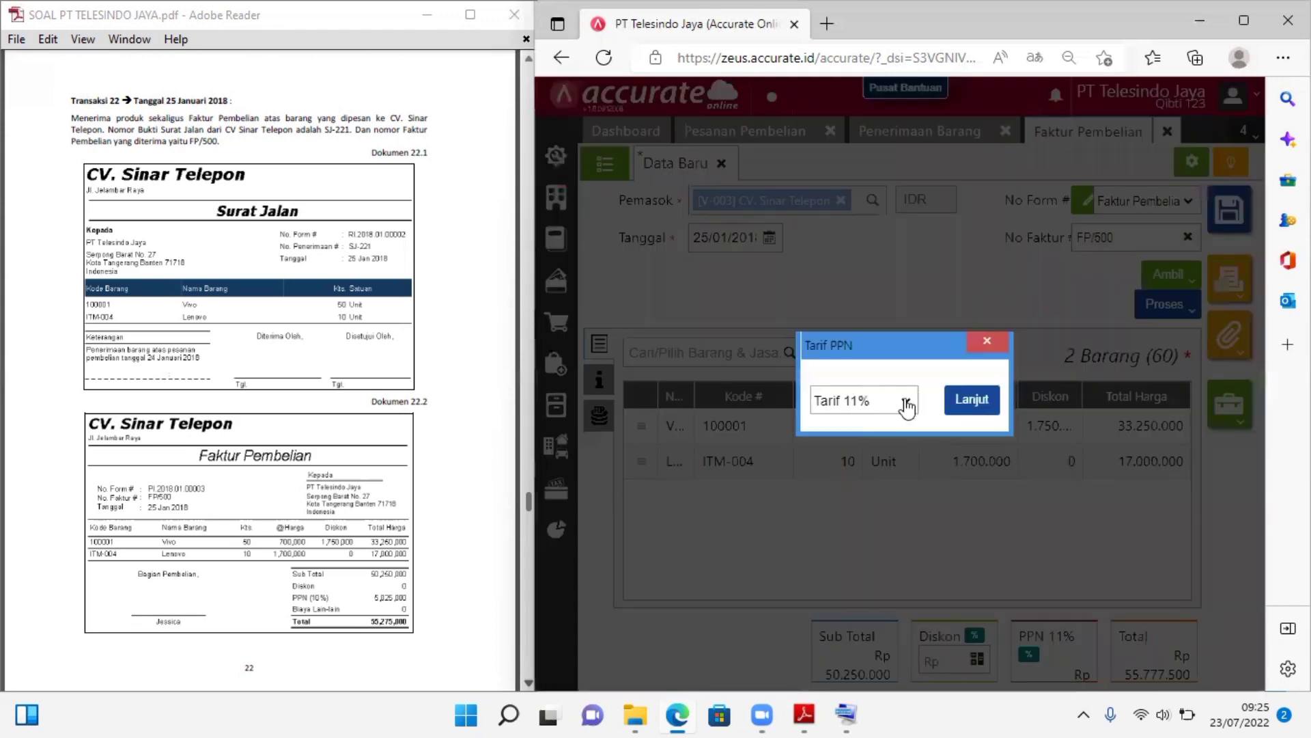
# Set the purchase invoice's PPN rate to Tarif 10%
pyautogui.click(904, 401)
pyautogui.click(860, 421)
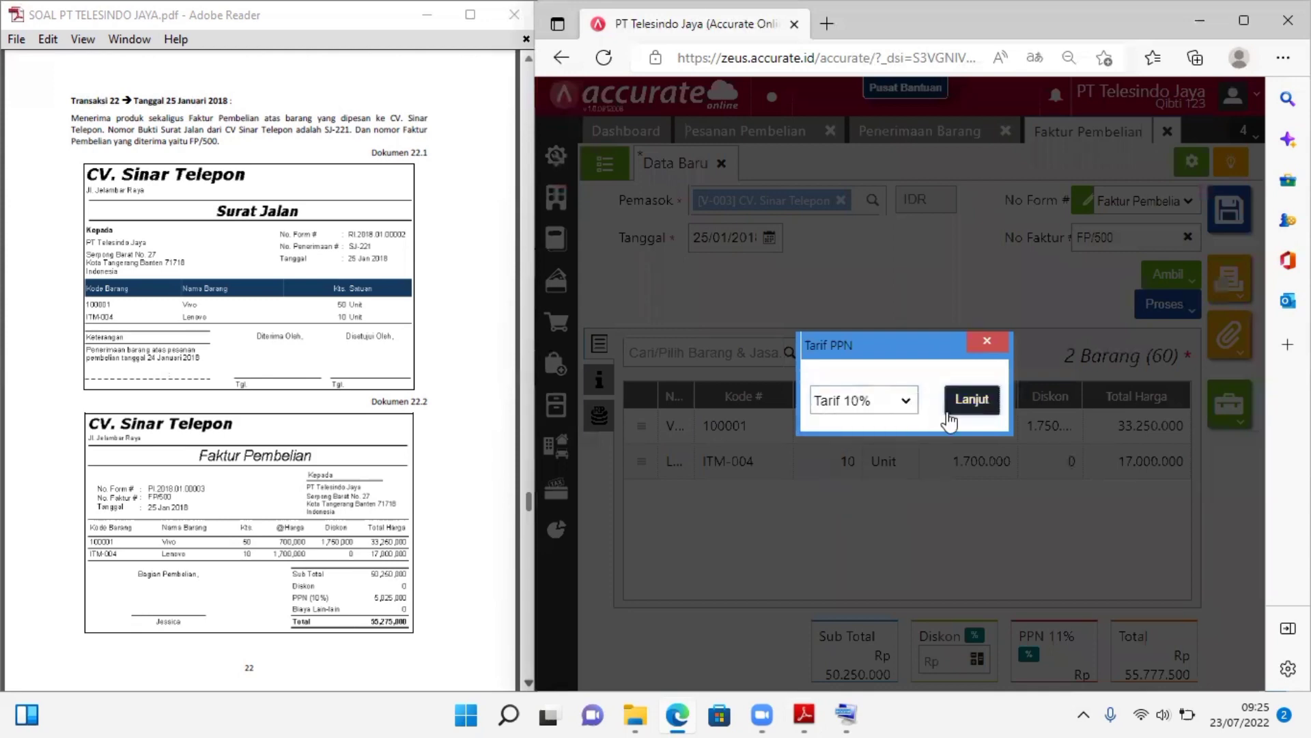
pyautogui.click(971, 399)
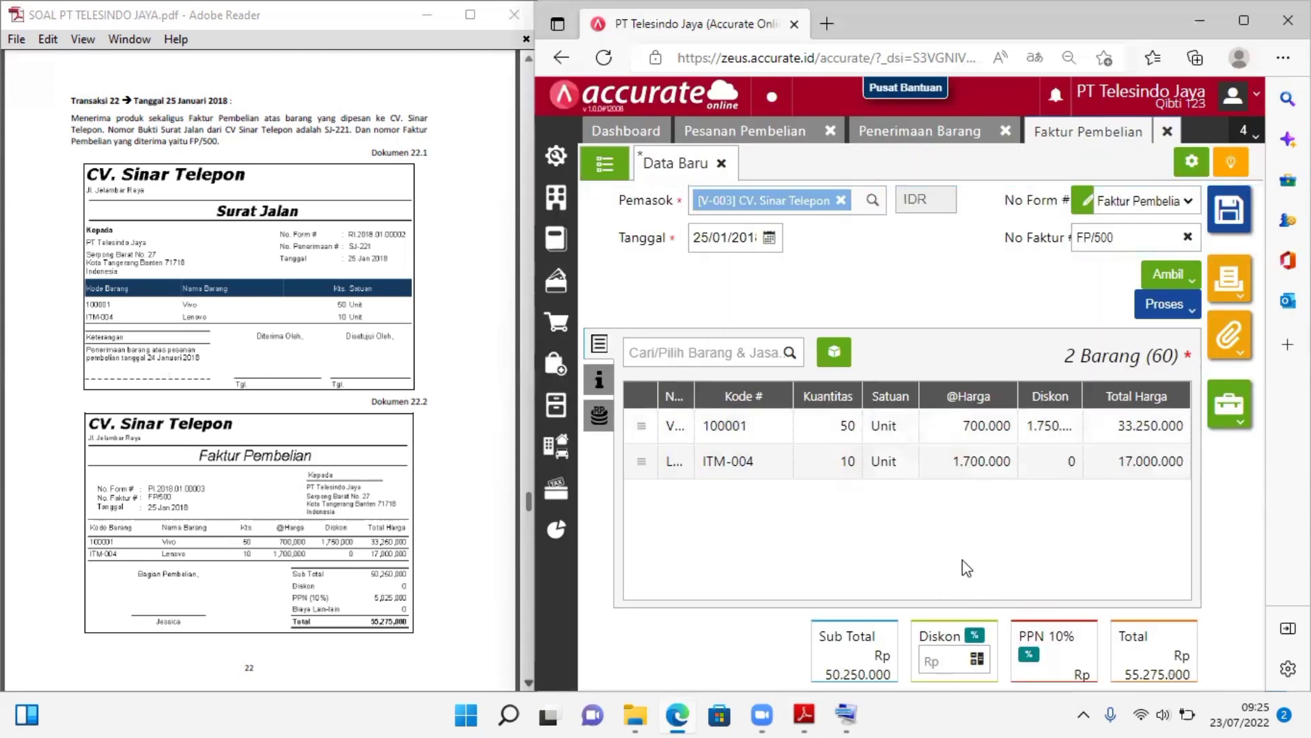
# Check the tax invoice date in the invoice's other info and enter FP/500 as the No. Faktur Pajak
pyautogui.click(599, 380)
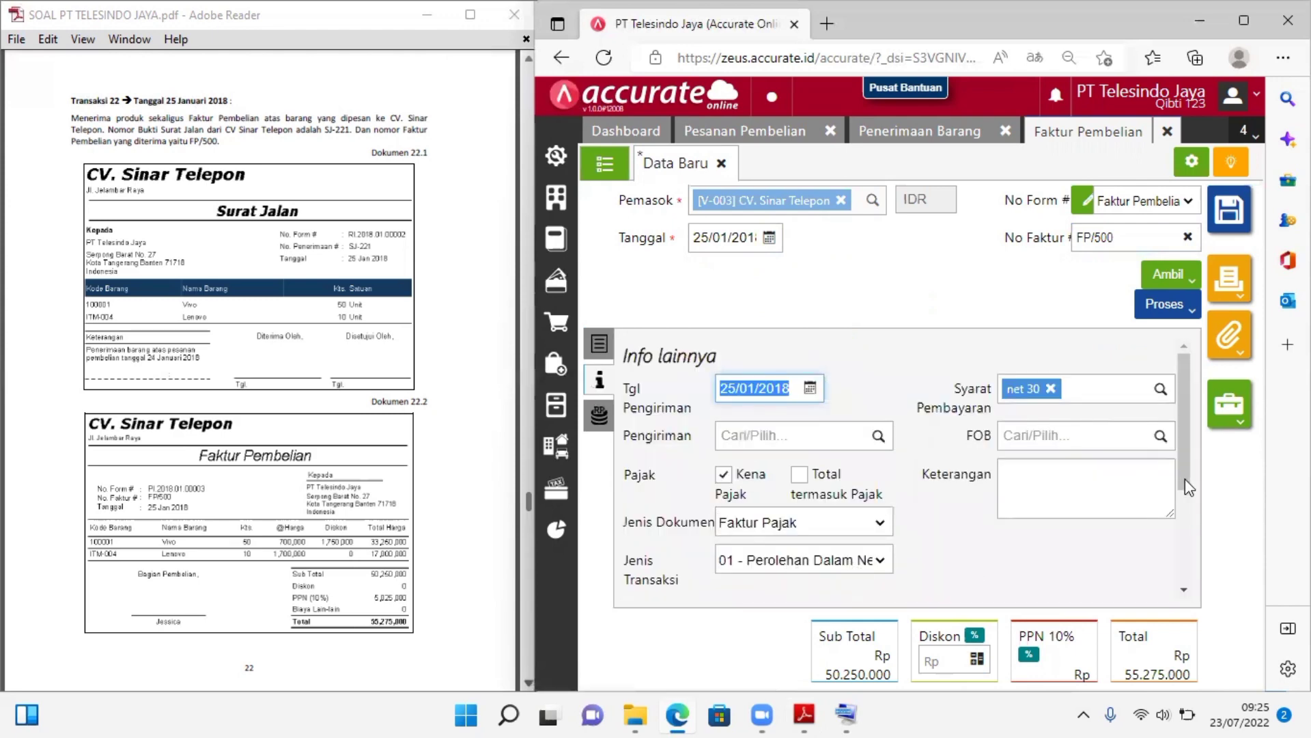
pyautogui.moveTo(1185, 478); pyautogui.dragTo(1186, 497)
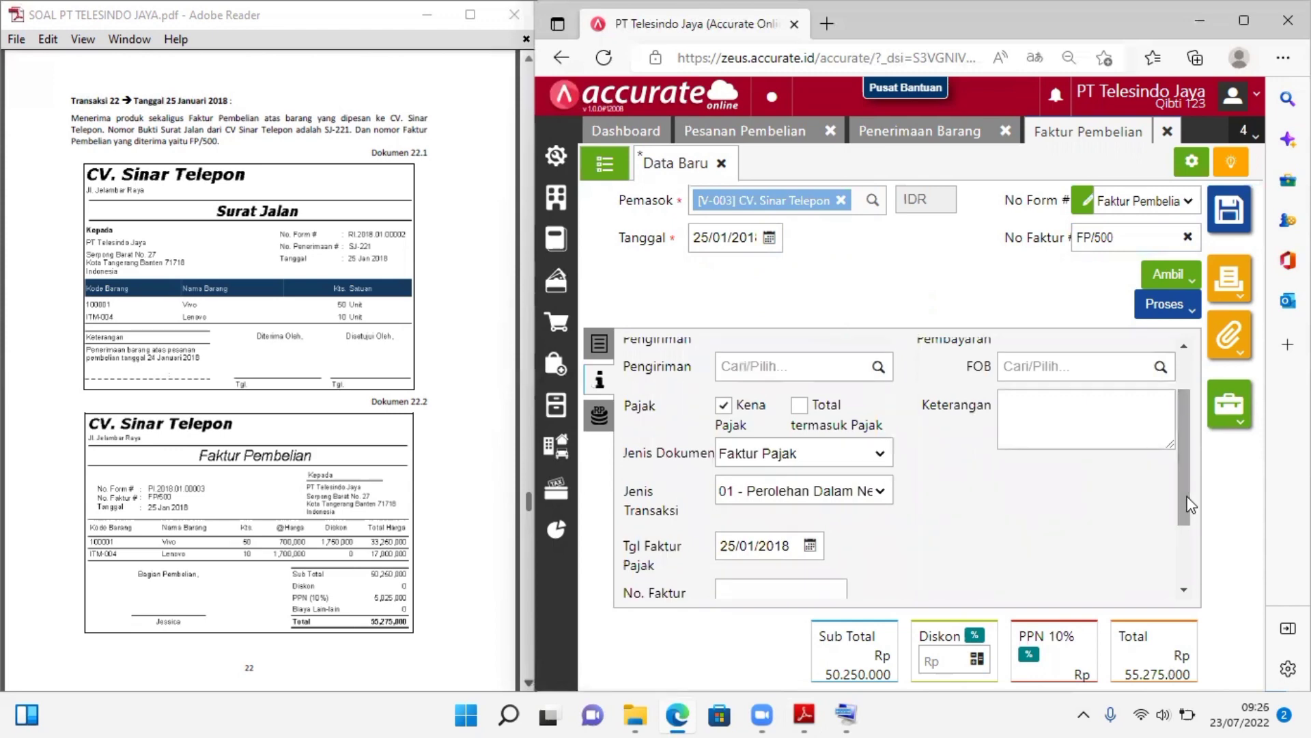
pyautogui.click(747, 547)
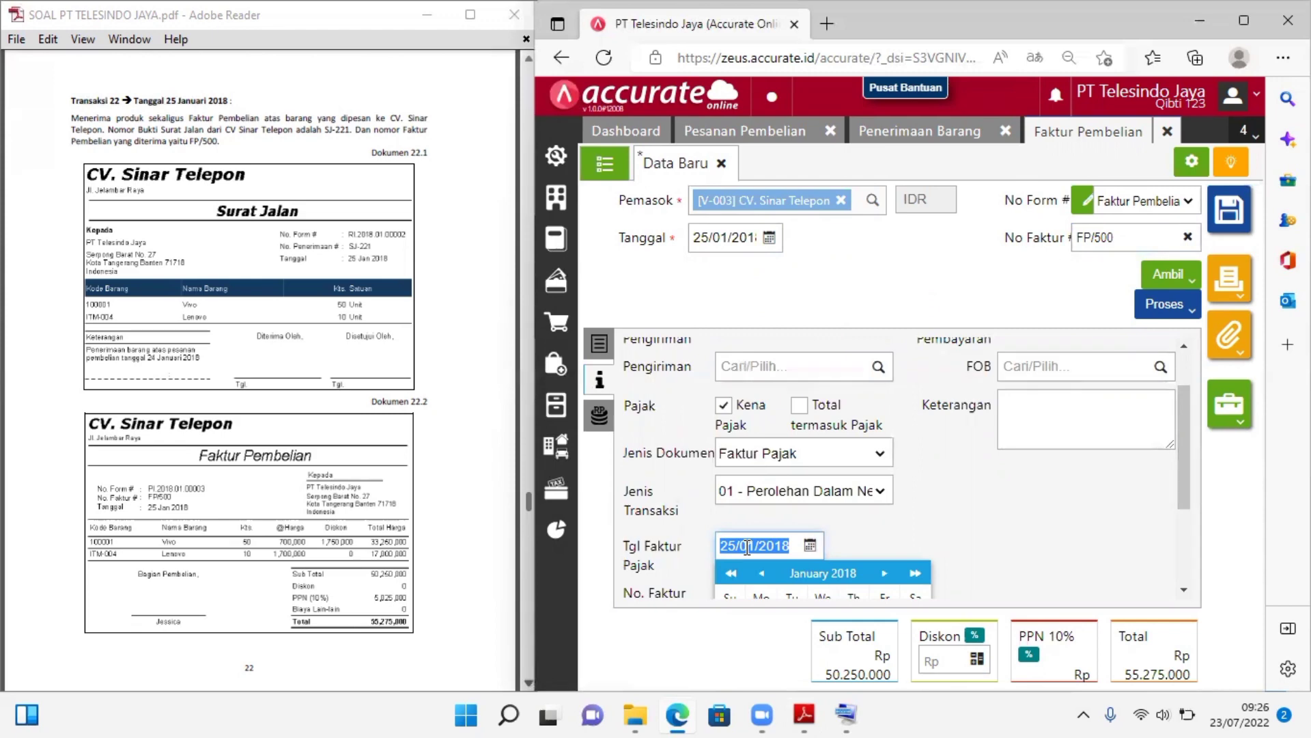
pyautogui.click(1042, 506)
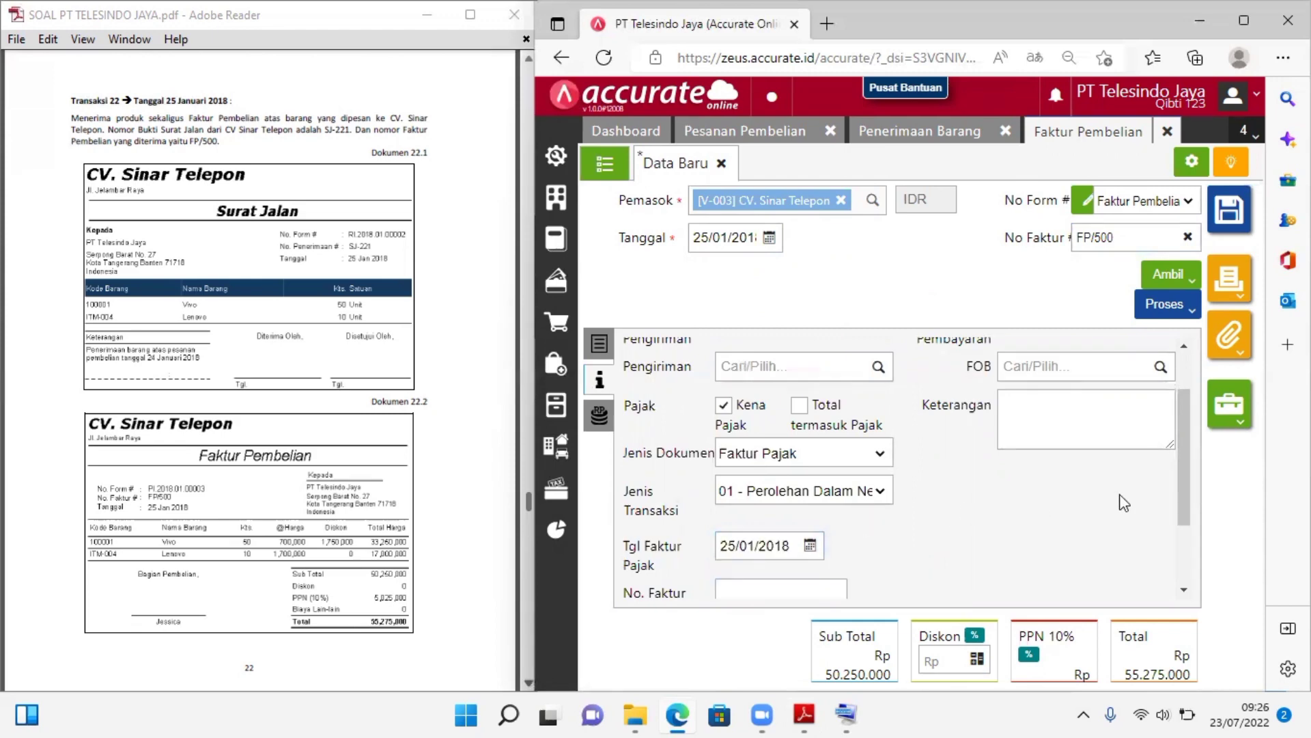
pyautogui.moveTo(1183, 499); pyautogui.dragTo(1183, 536)
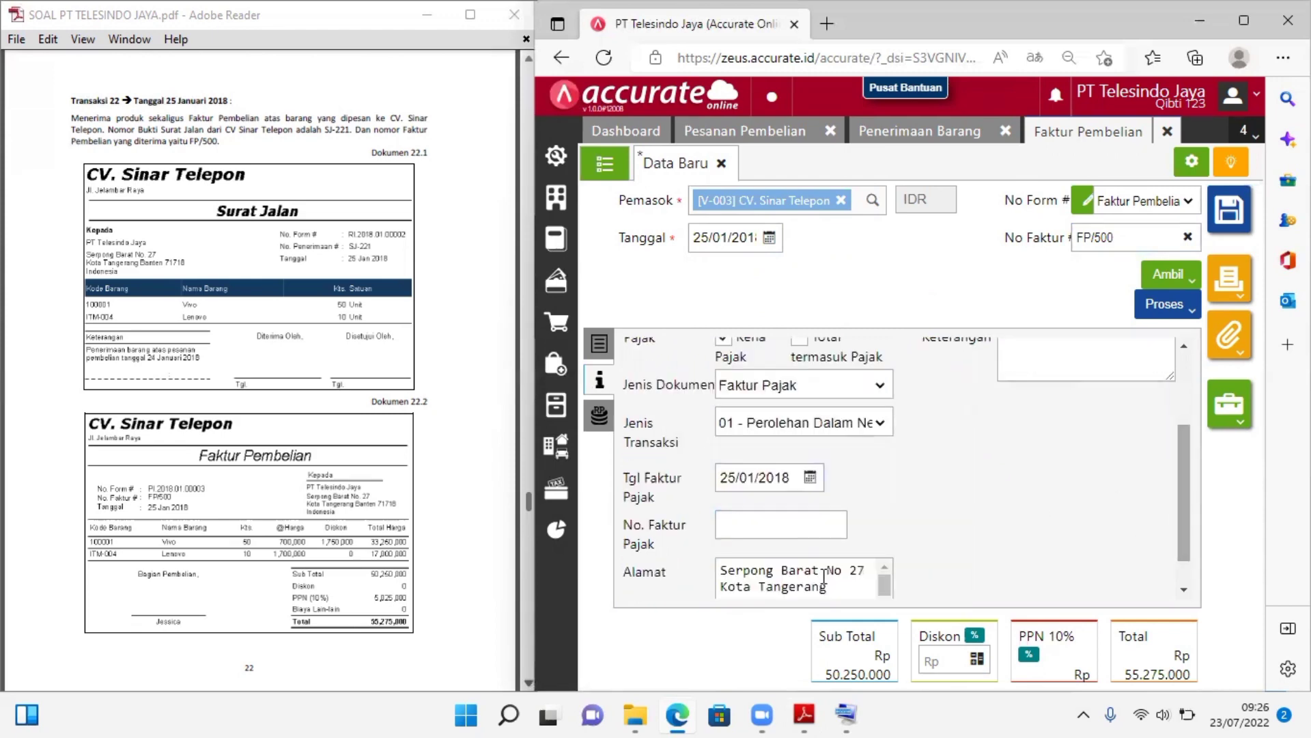
pyautogui.click(763, 524)
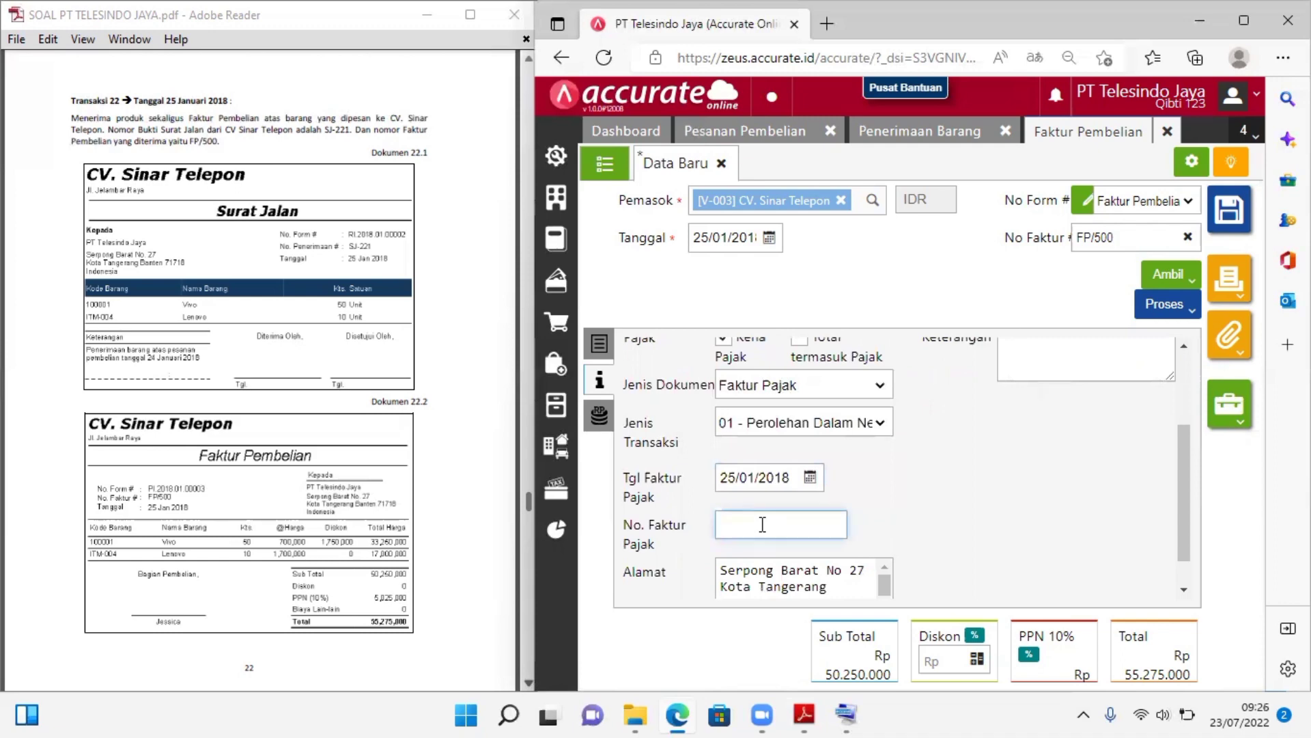
pyautogui.write('FP/500')
pyautogui.click(951, 525)
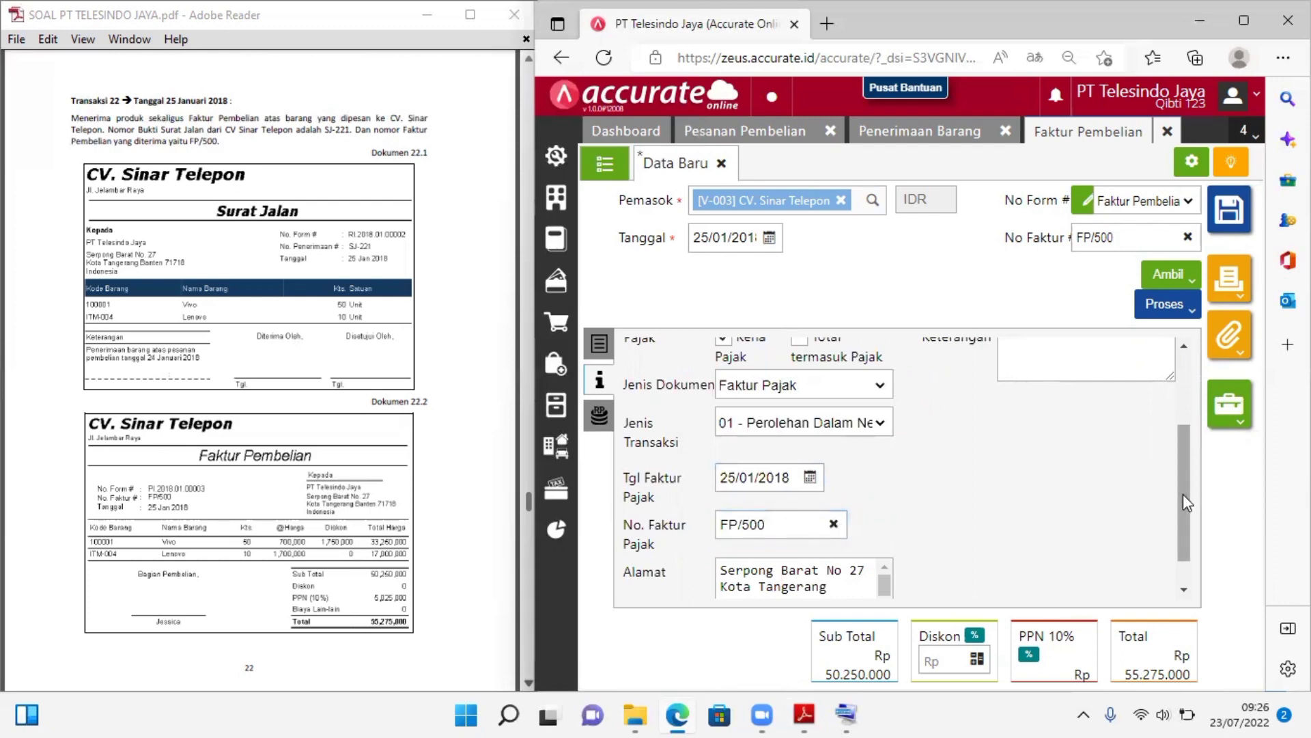
# Review the invoice's other info, item lines and totals against Dokumen 22.2, and look ahead to Transaksi 23 in the case PDF
pyautogui.moveTo(1183, 493); pyautogui.dragTo(1183, 526)
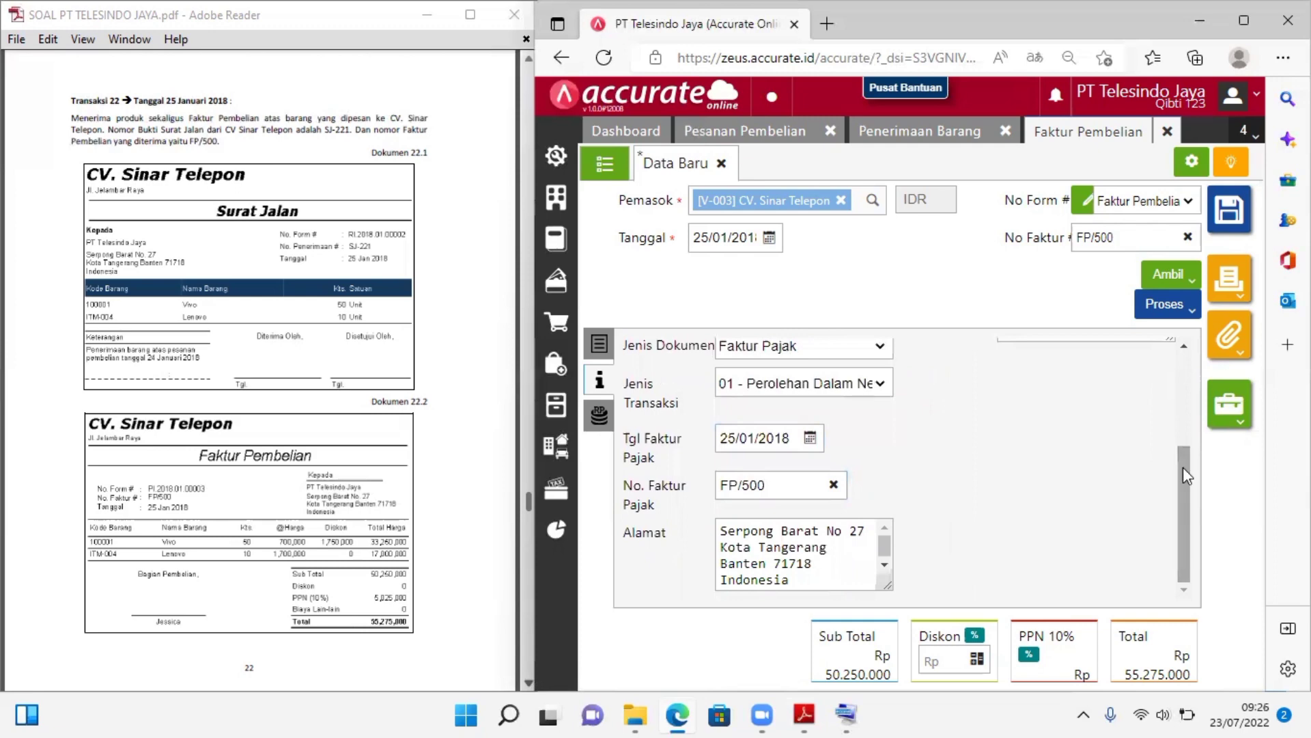
pyautogui.scroll(3, 1184, 465)
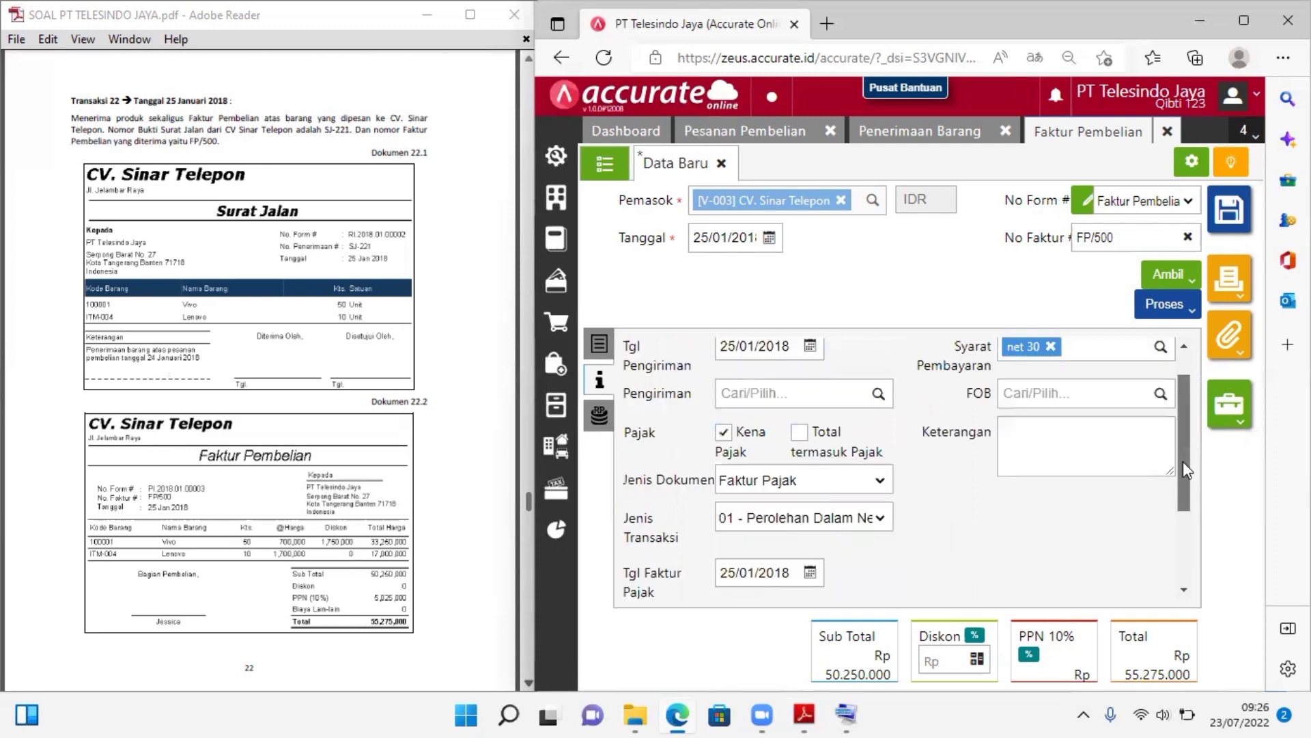
pyautogui.click(599, 345)
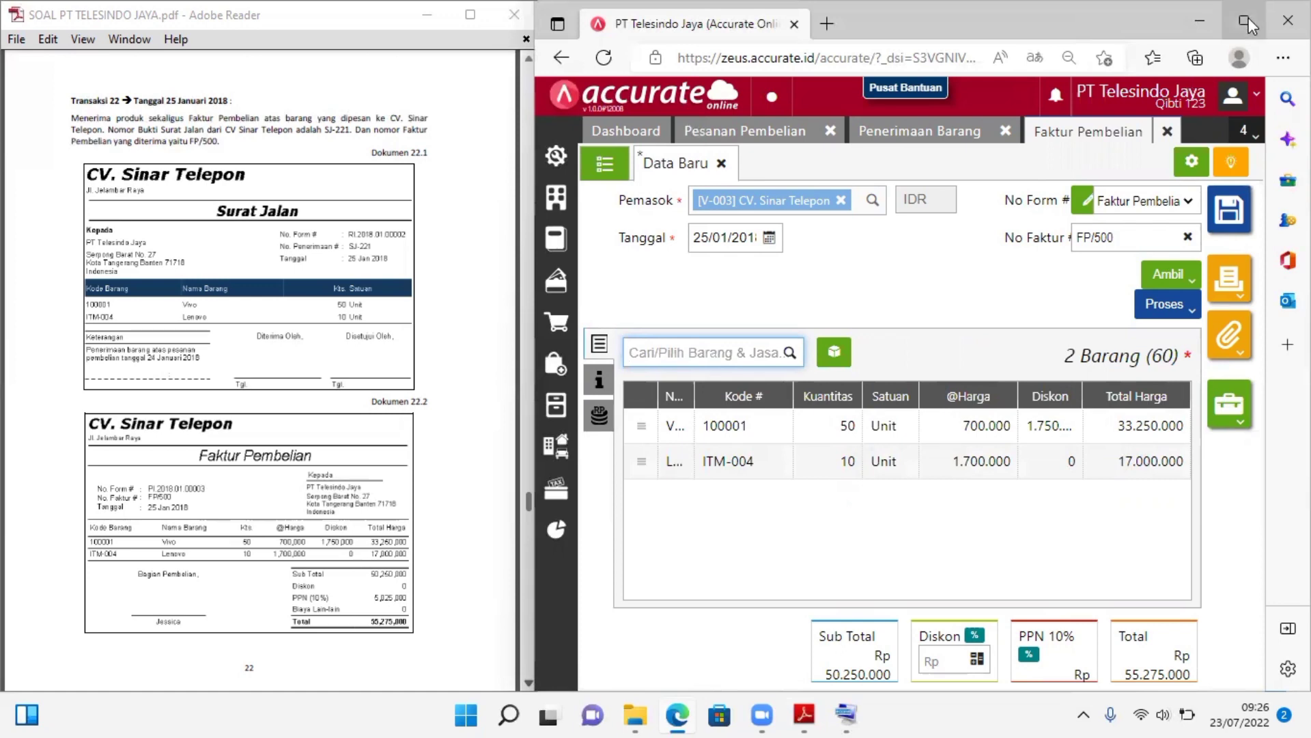
pyautogui.moveTo(1248, 21)
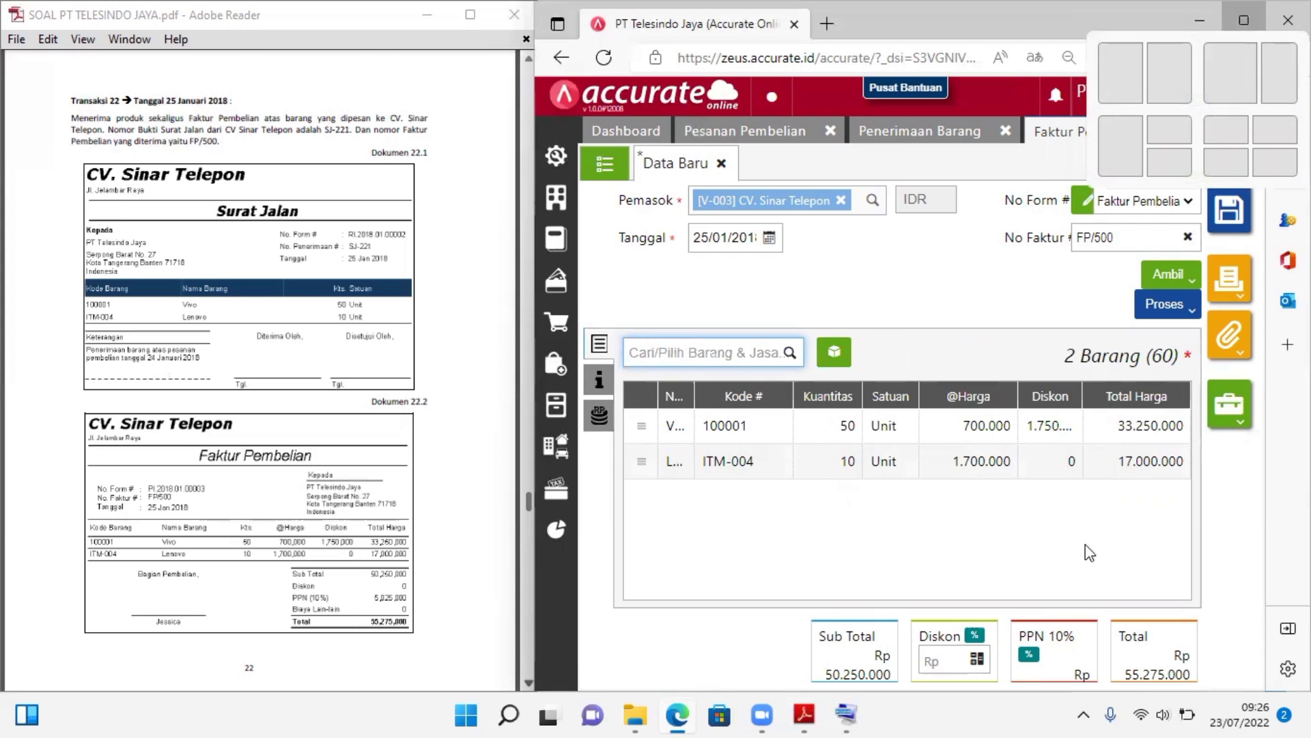
pyautogui.press('super+Up')
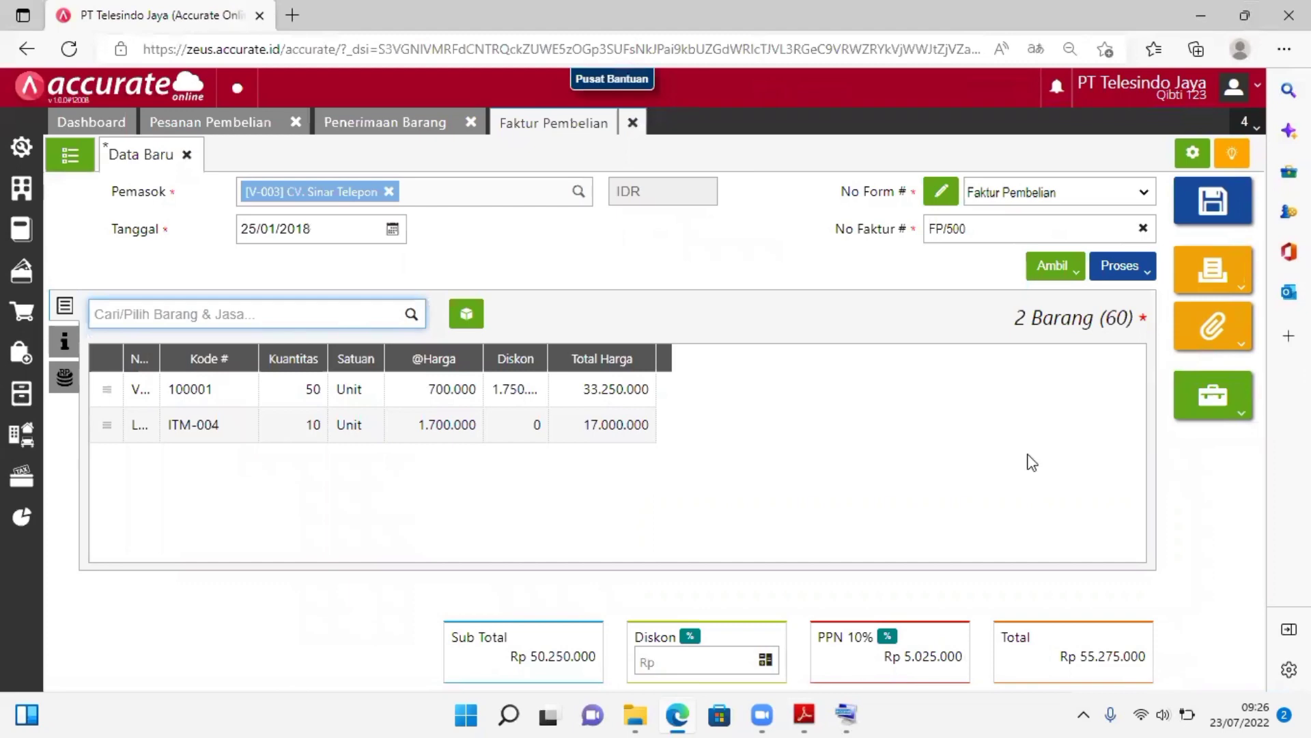
pyautogui.click(1263, 4)
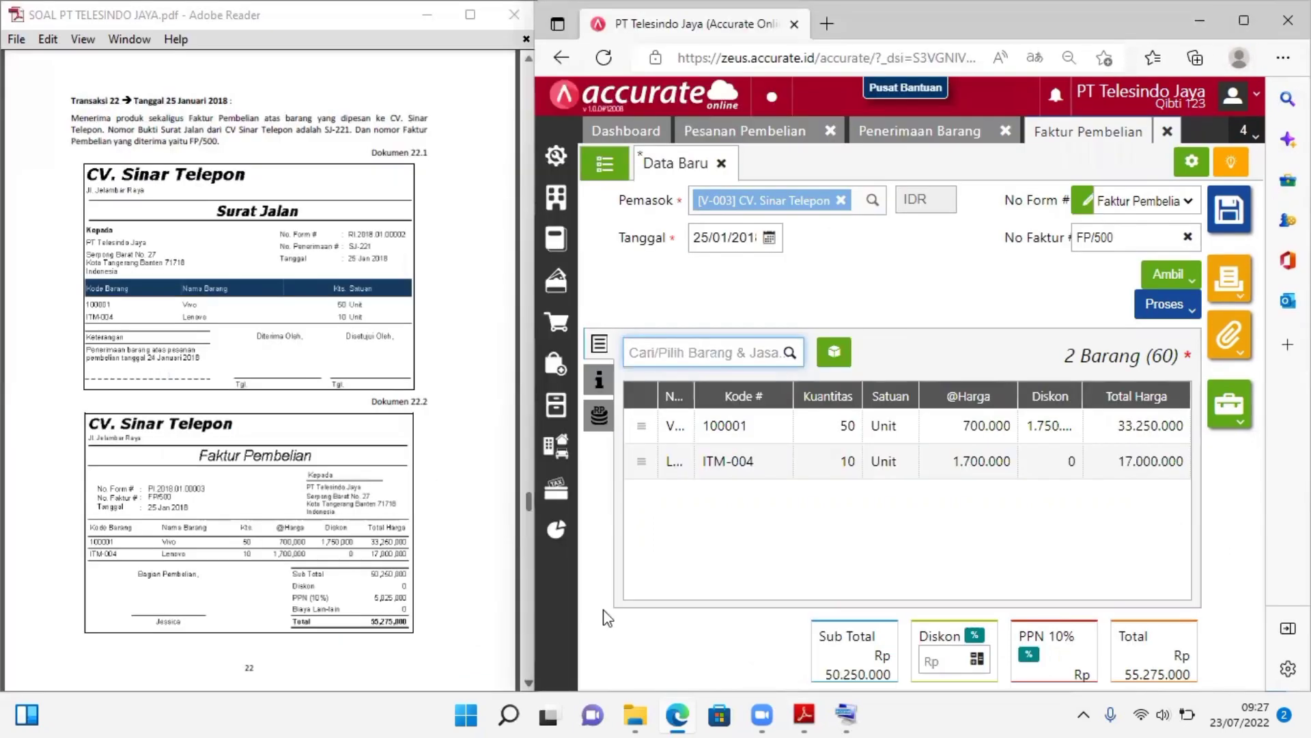
pyautogui.click(524, 683)
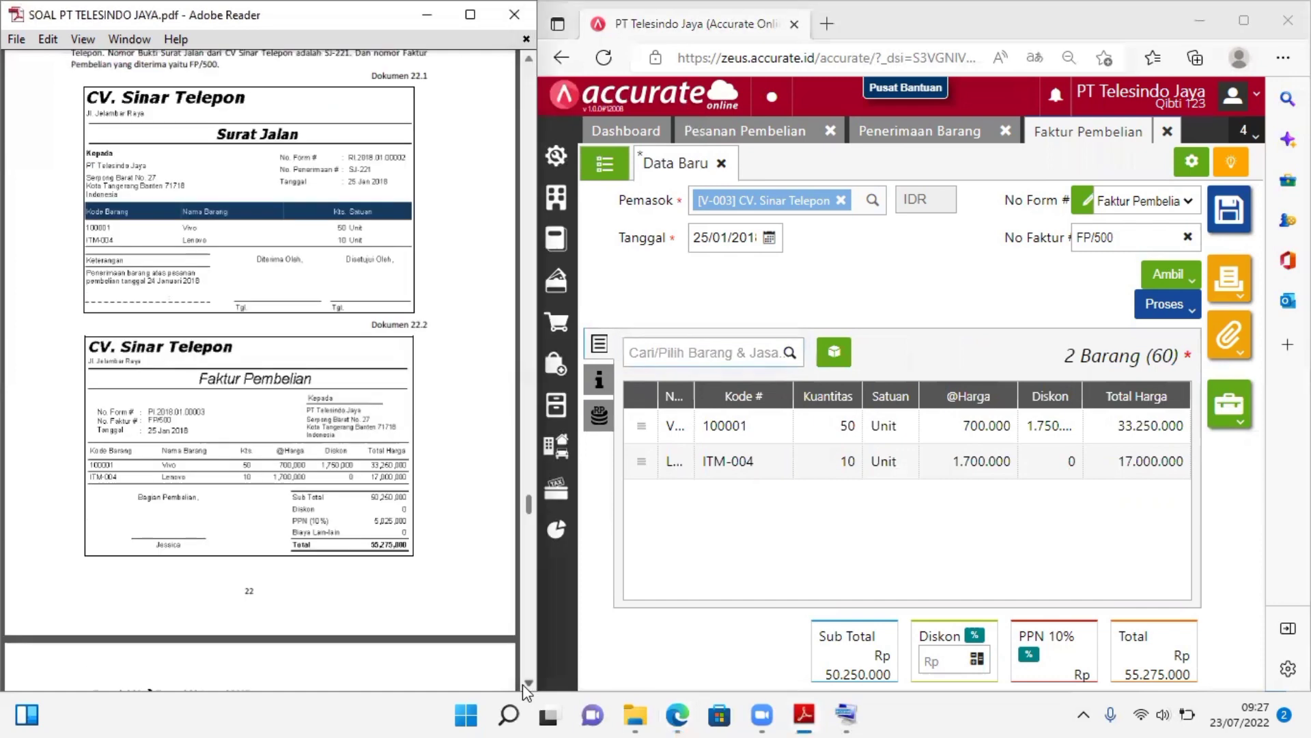
pyautogui.click(523, 682)
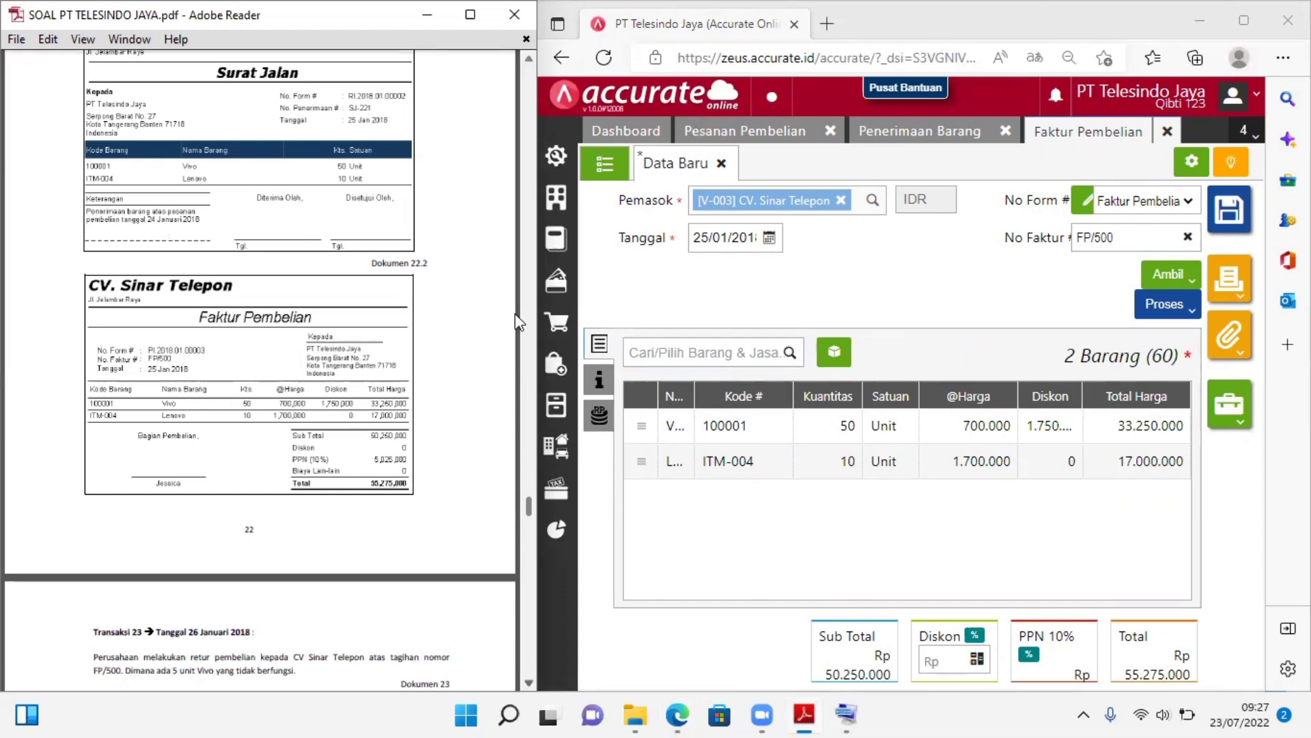
pyautogui.click(528, 60)
pyautogui.scroll(1, 259, 369)
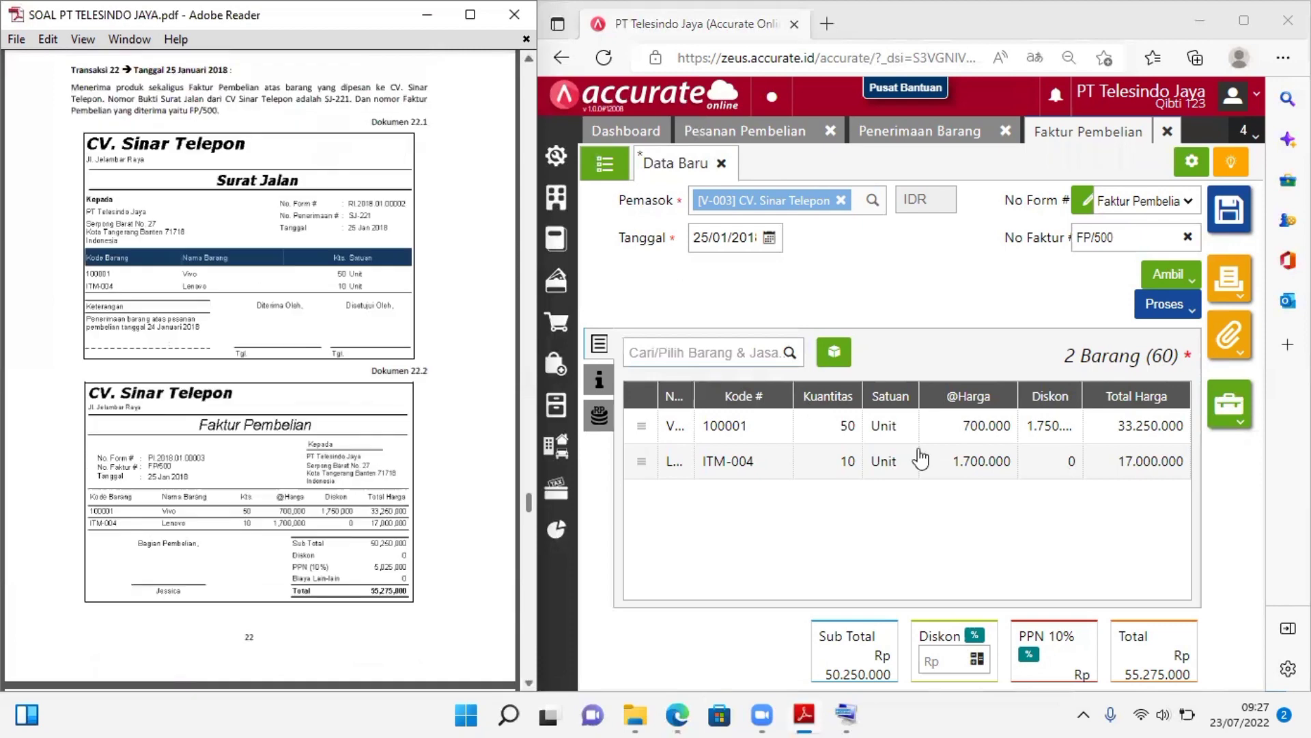
# Save the purchase invoice and close the open Faktur Pembelian, Penerimaan Barang and Pesanan Pembelian forms
pyautogui.click(1228, 224)
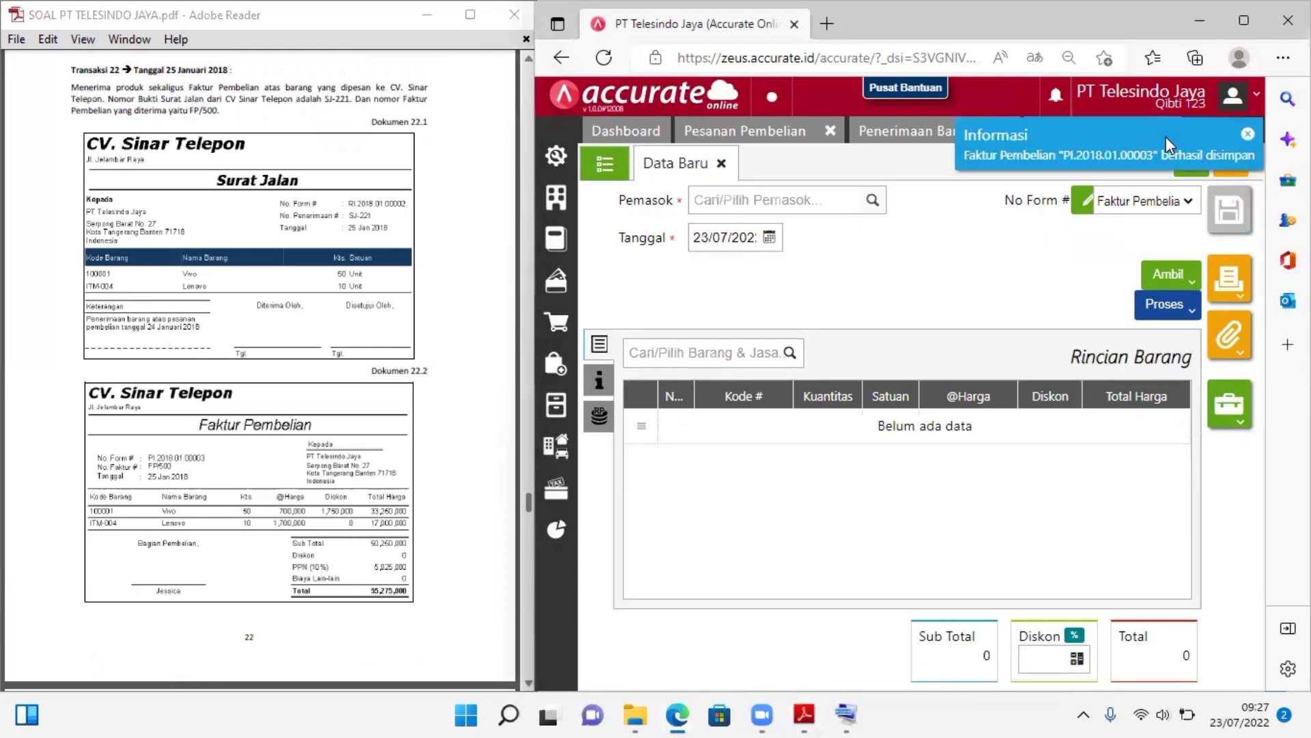
pyautogui.click(1248, 136)
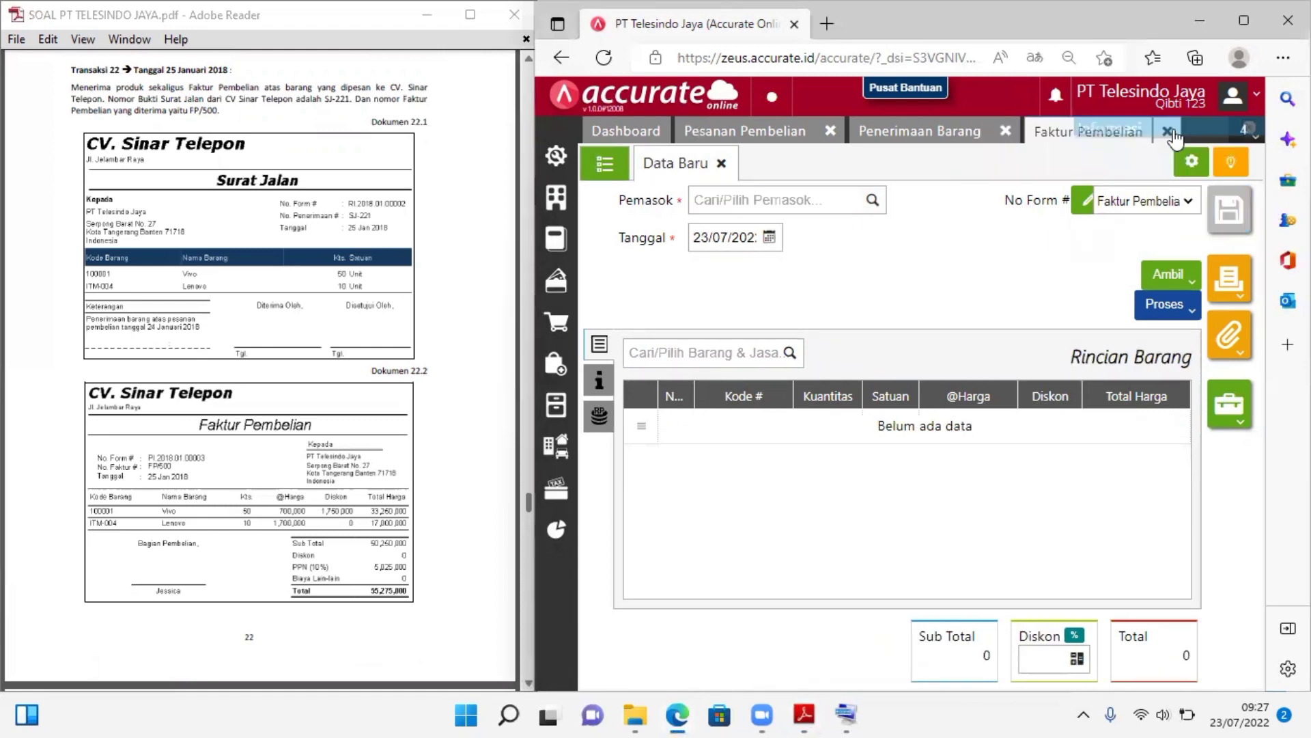
pyautogui.click(1010, 135)
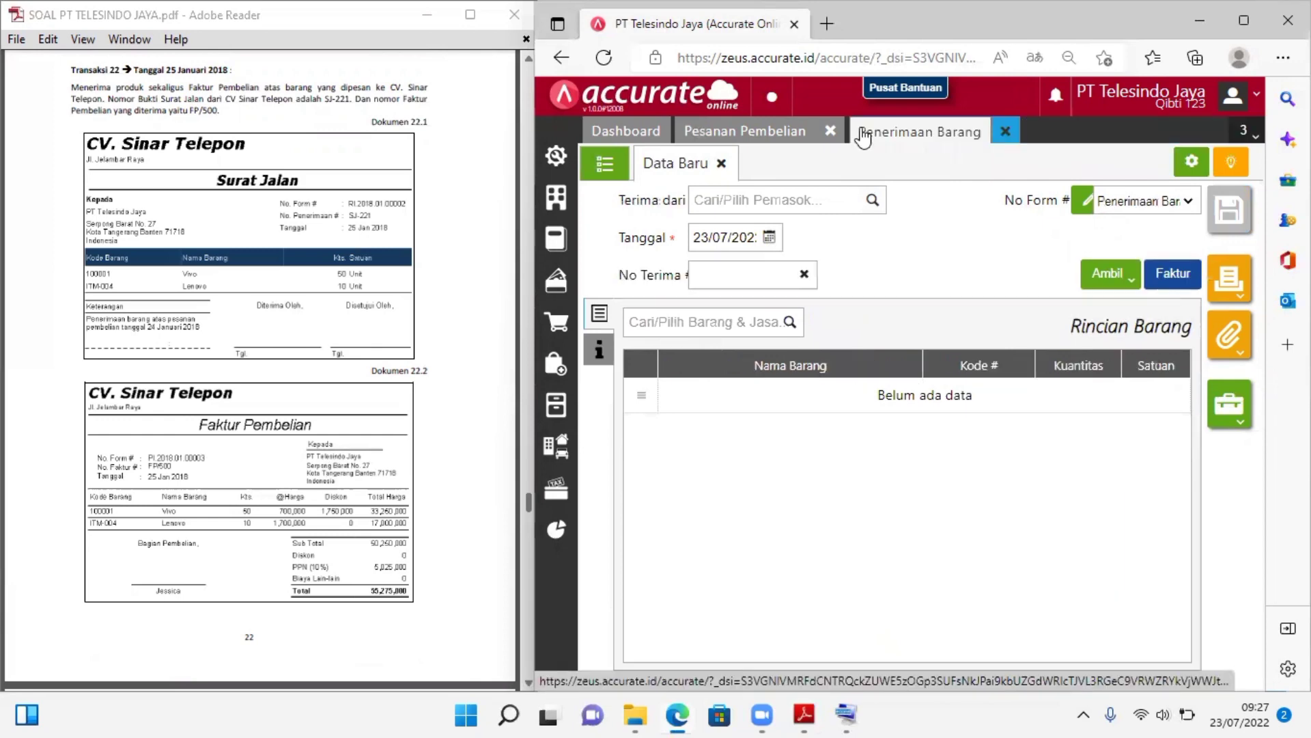
pyautogui.click(833, 132)
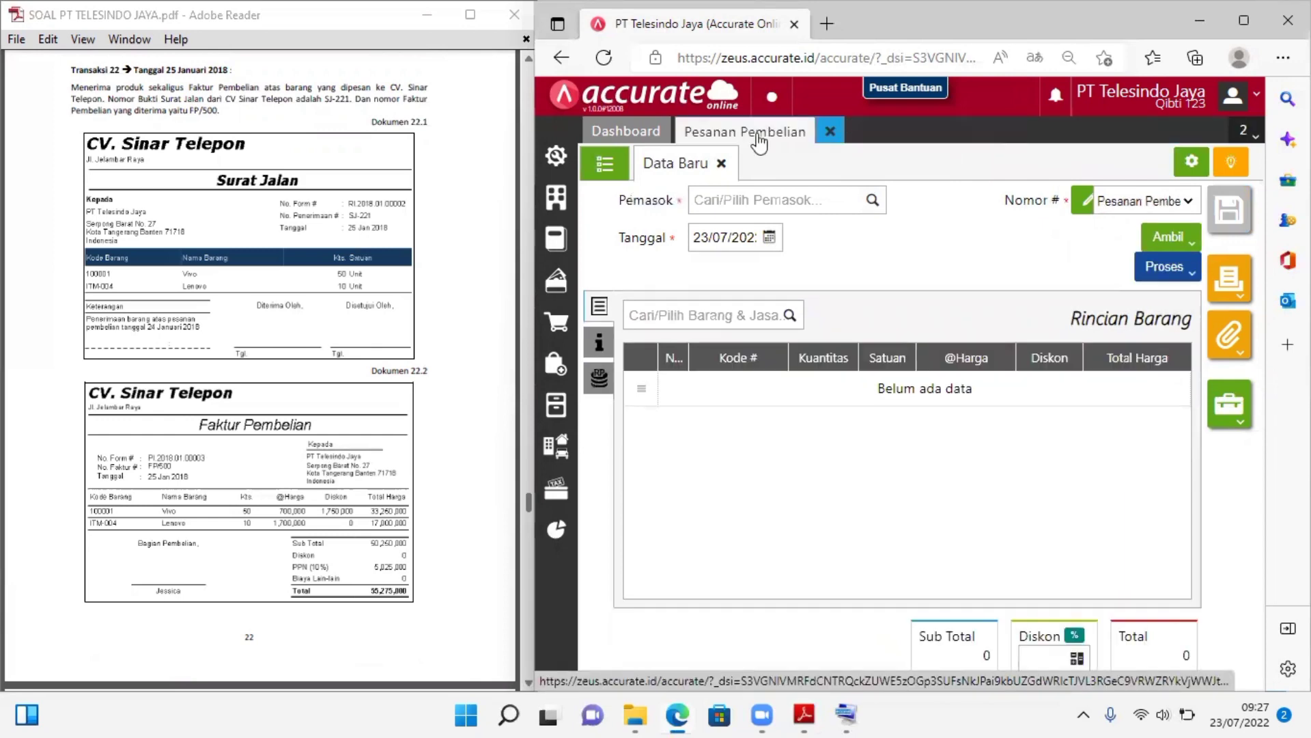
pyautogui.click(831, 131)
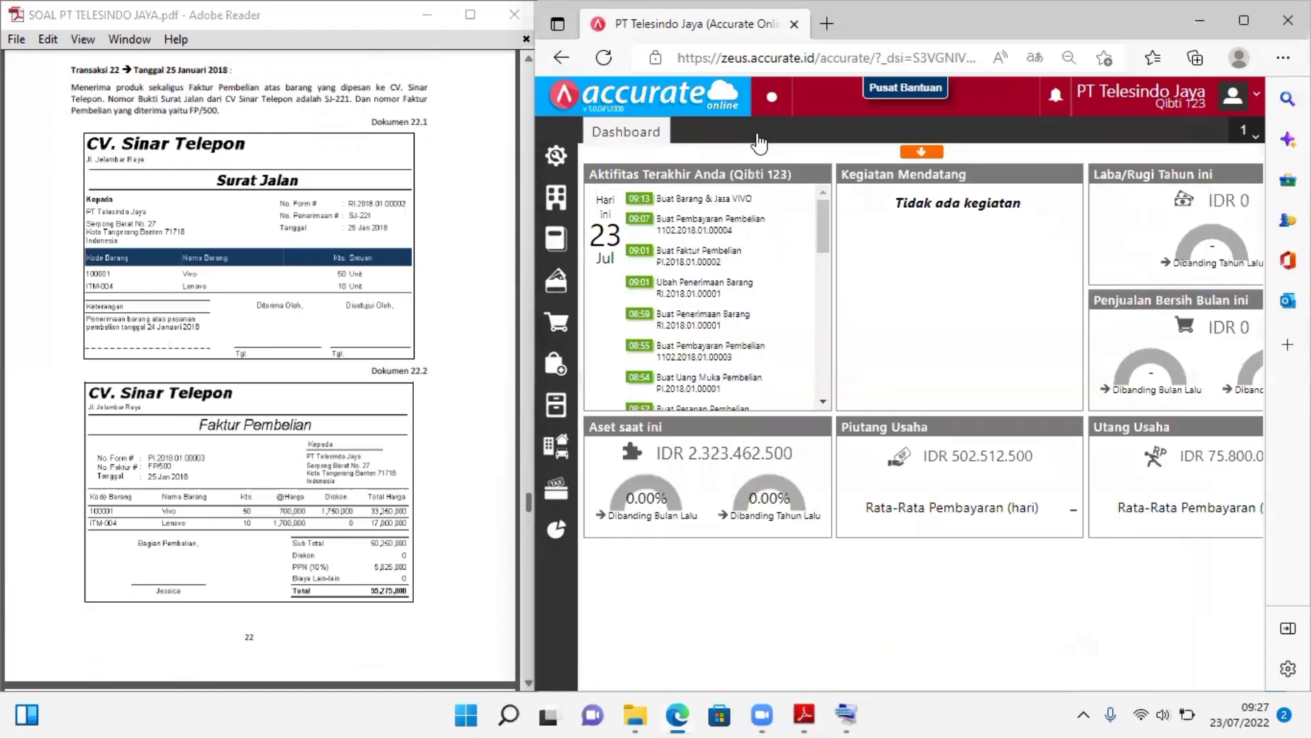